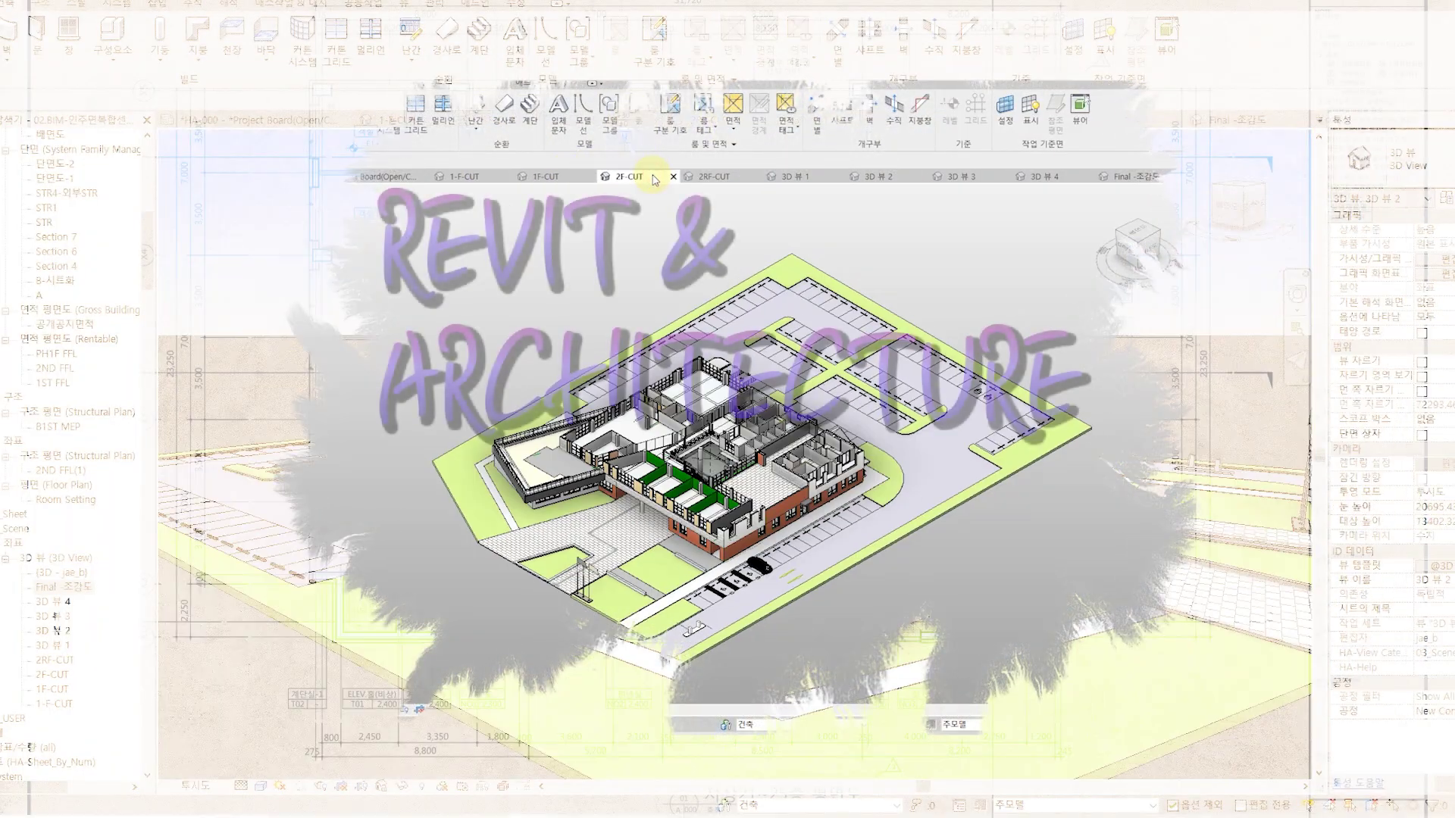
- Flip through the 2RF-CUT and 3D view tabs, then orbit the steel-frame model to a near-front view
left_click(718, 178)
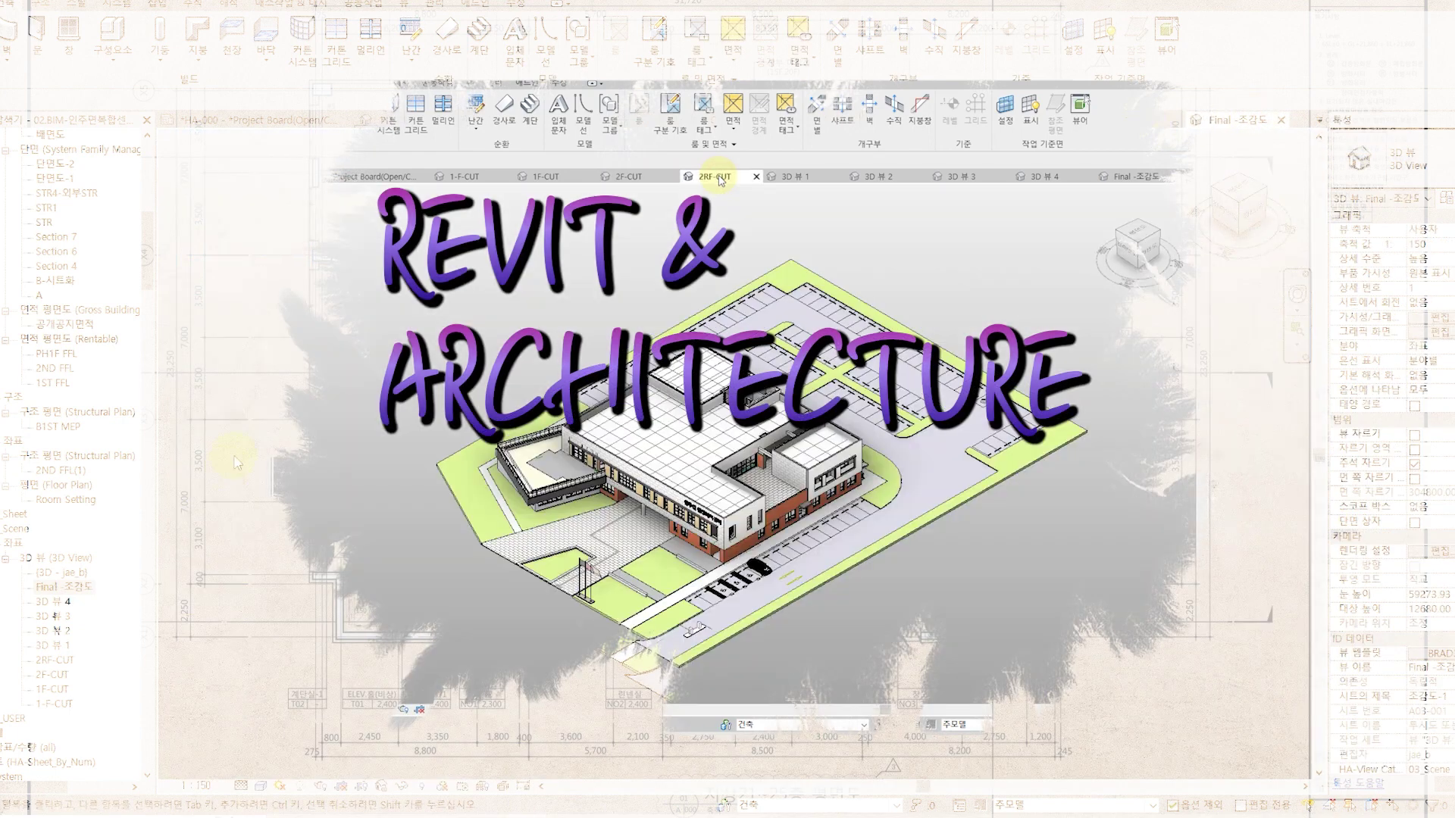
left_click(792, 177)
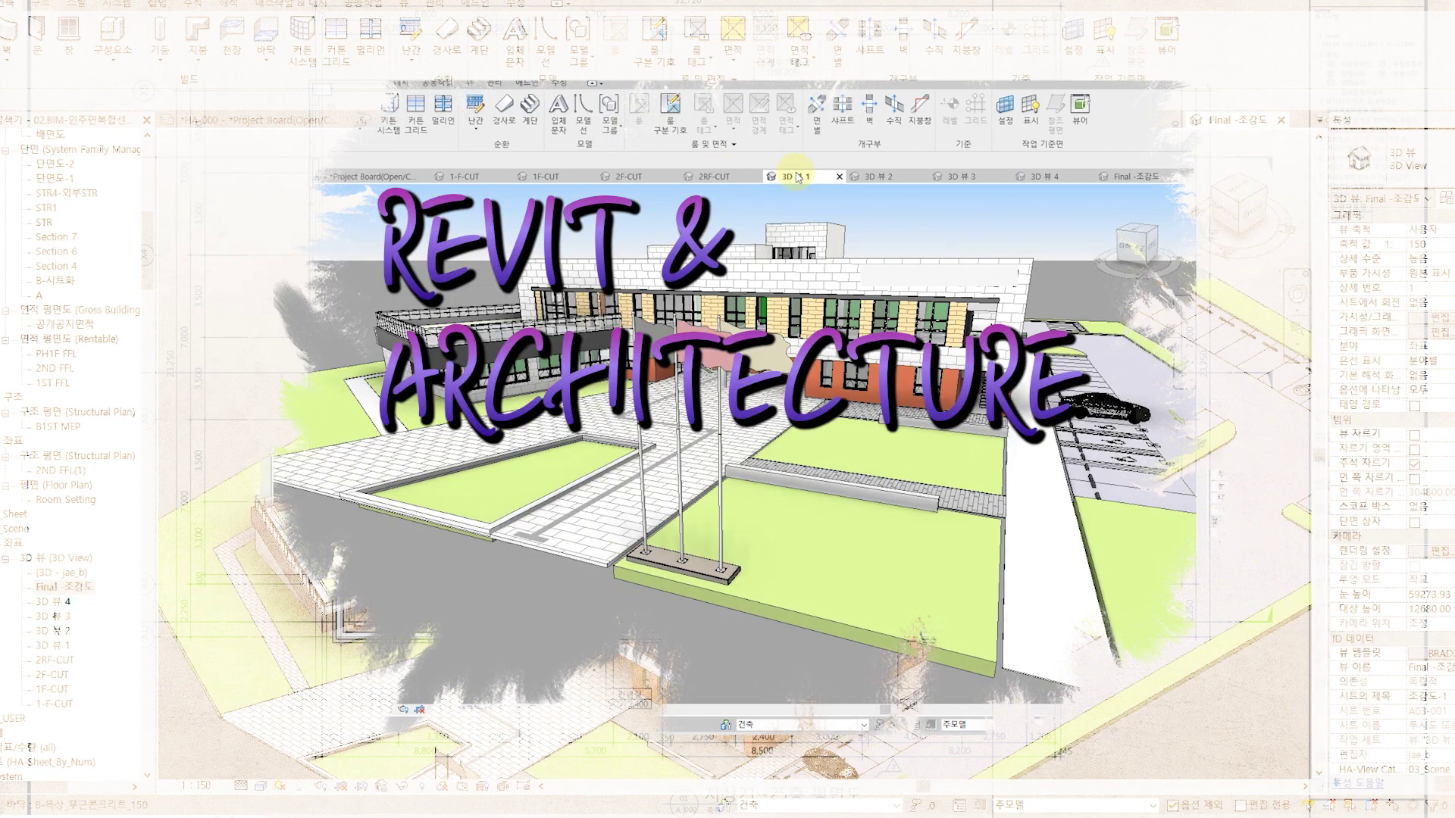
left_click(887, 179)
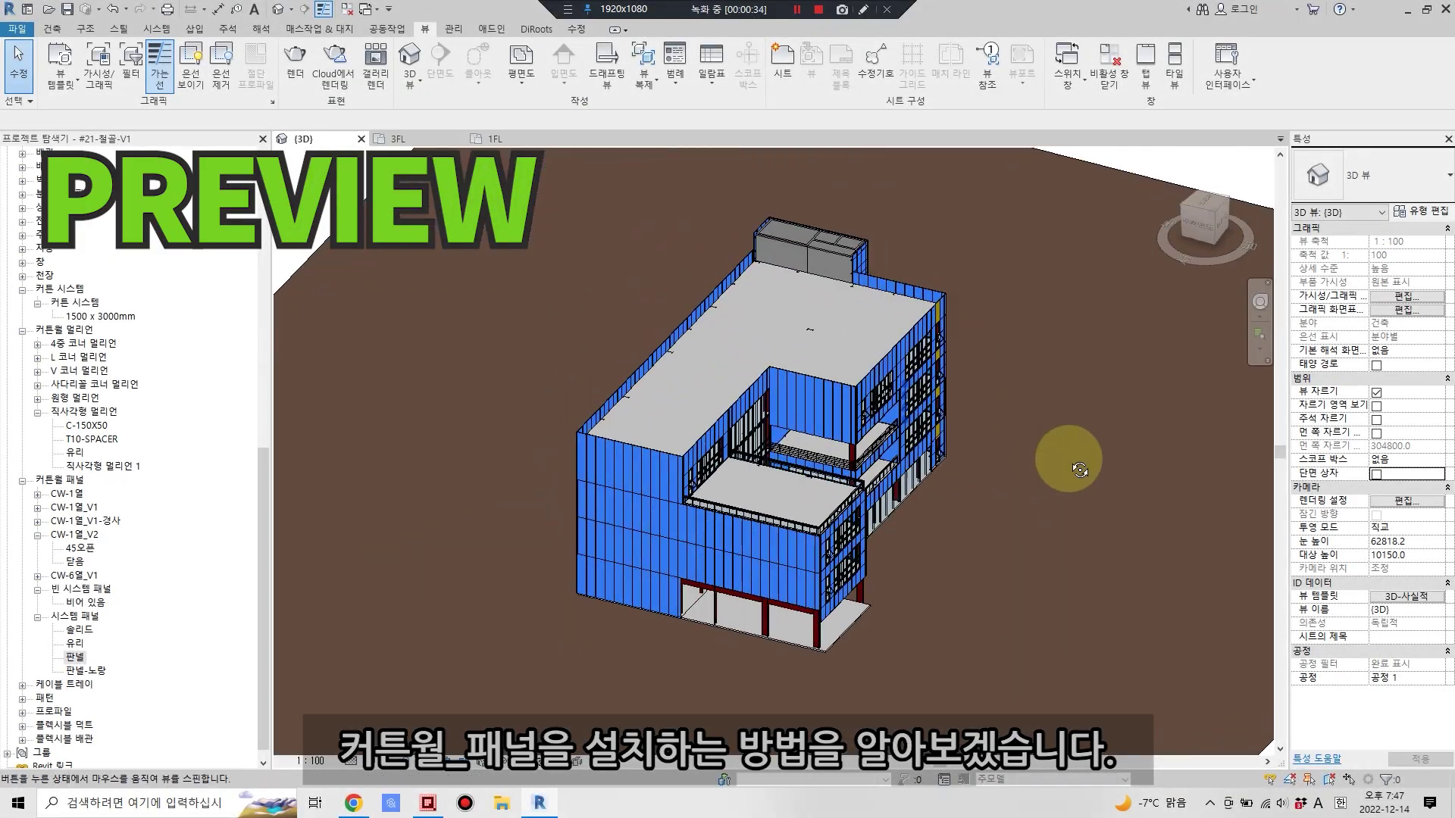
middle_click_drag(1079, 470, 888, 445, "shift")
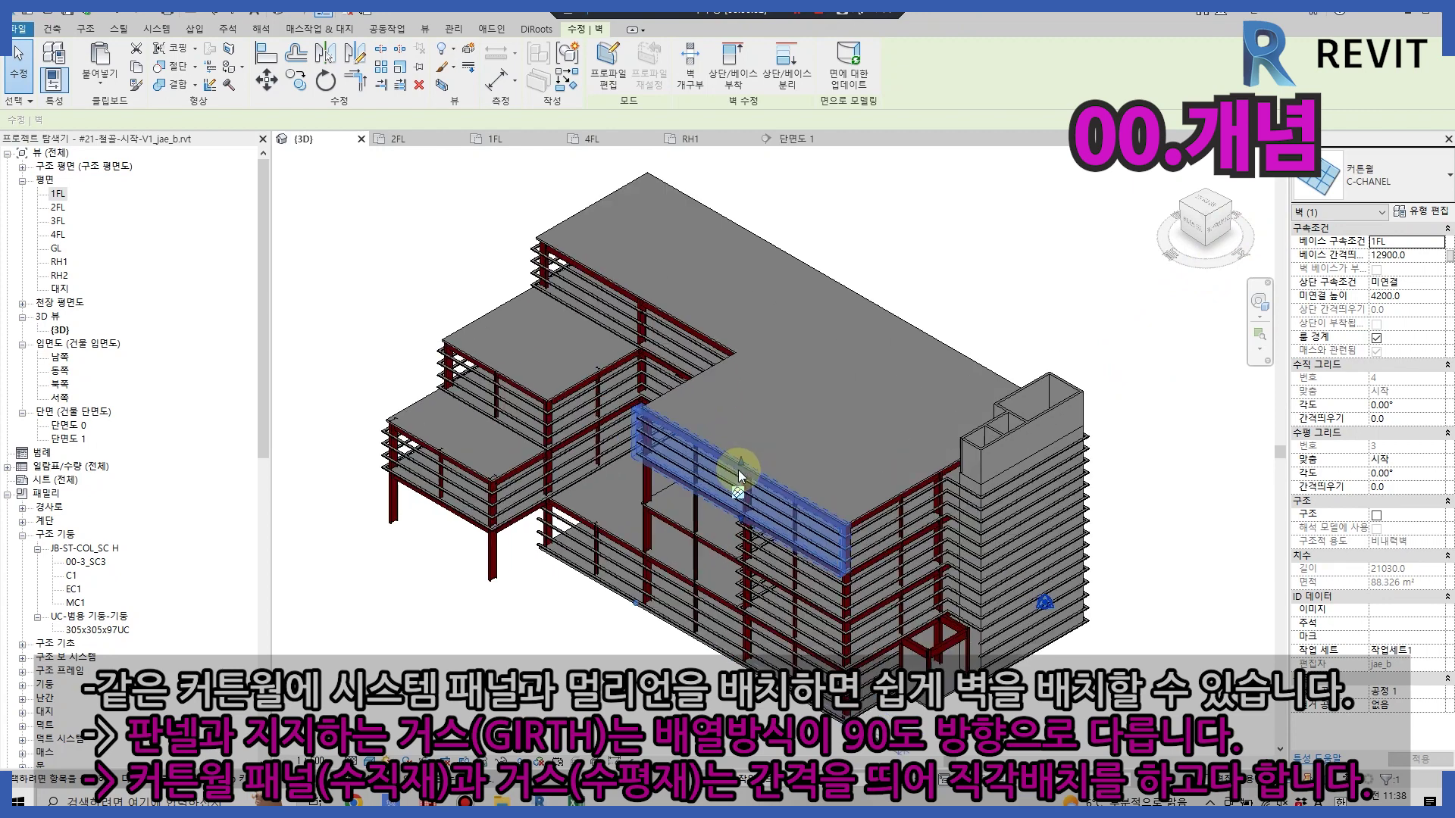
- Set the C-CHANEL curtain wall type's curtain panel to 시스템 패널 : 솔리드
left_click(1418, 211)
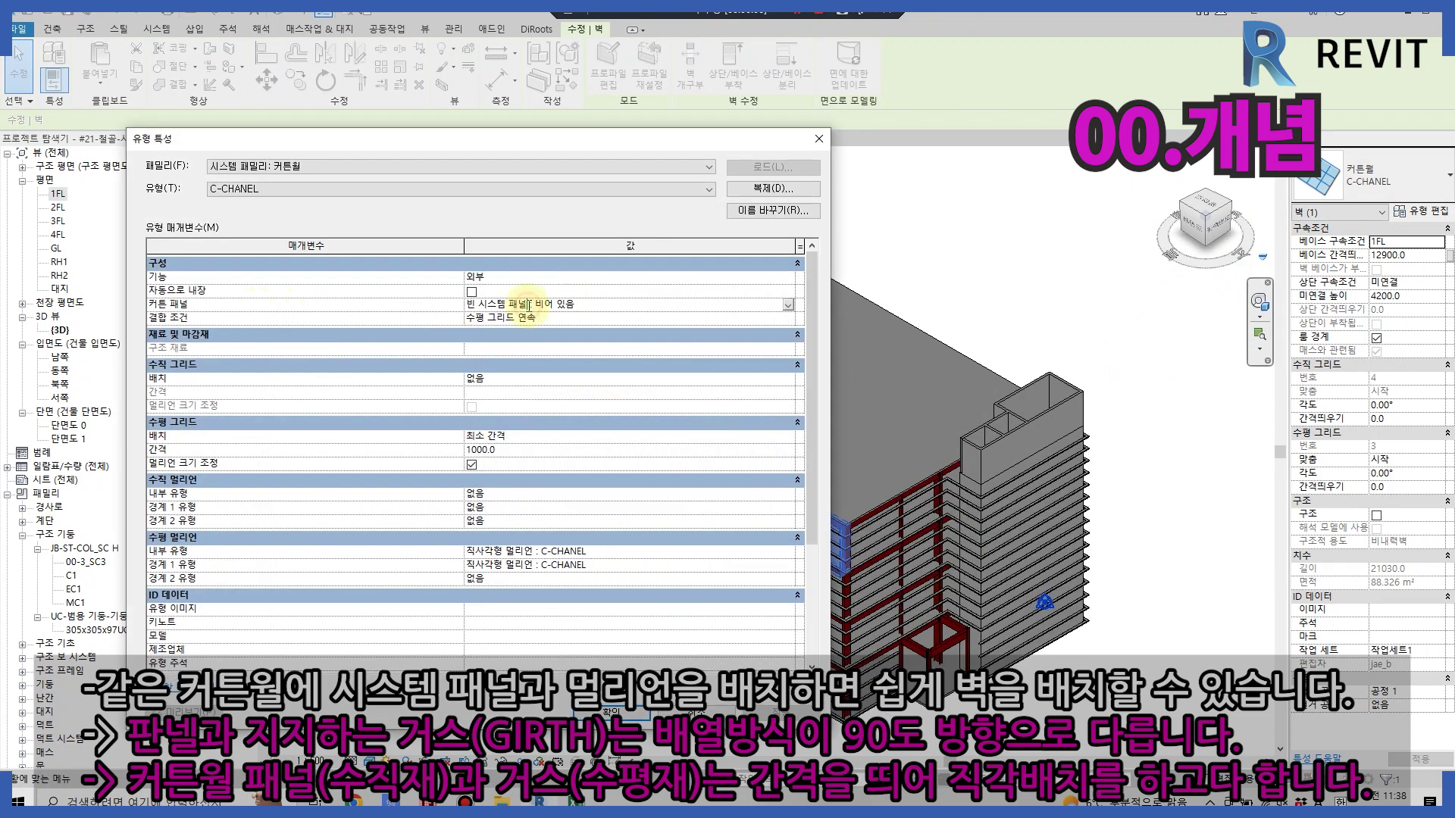
left_click(791, 306)
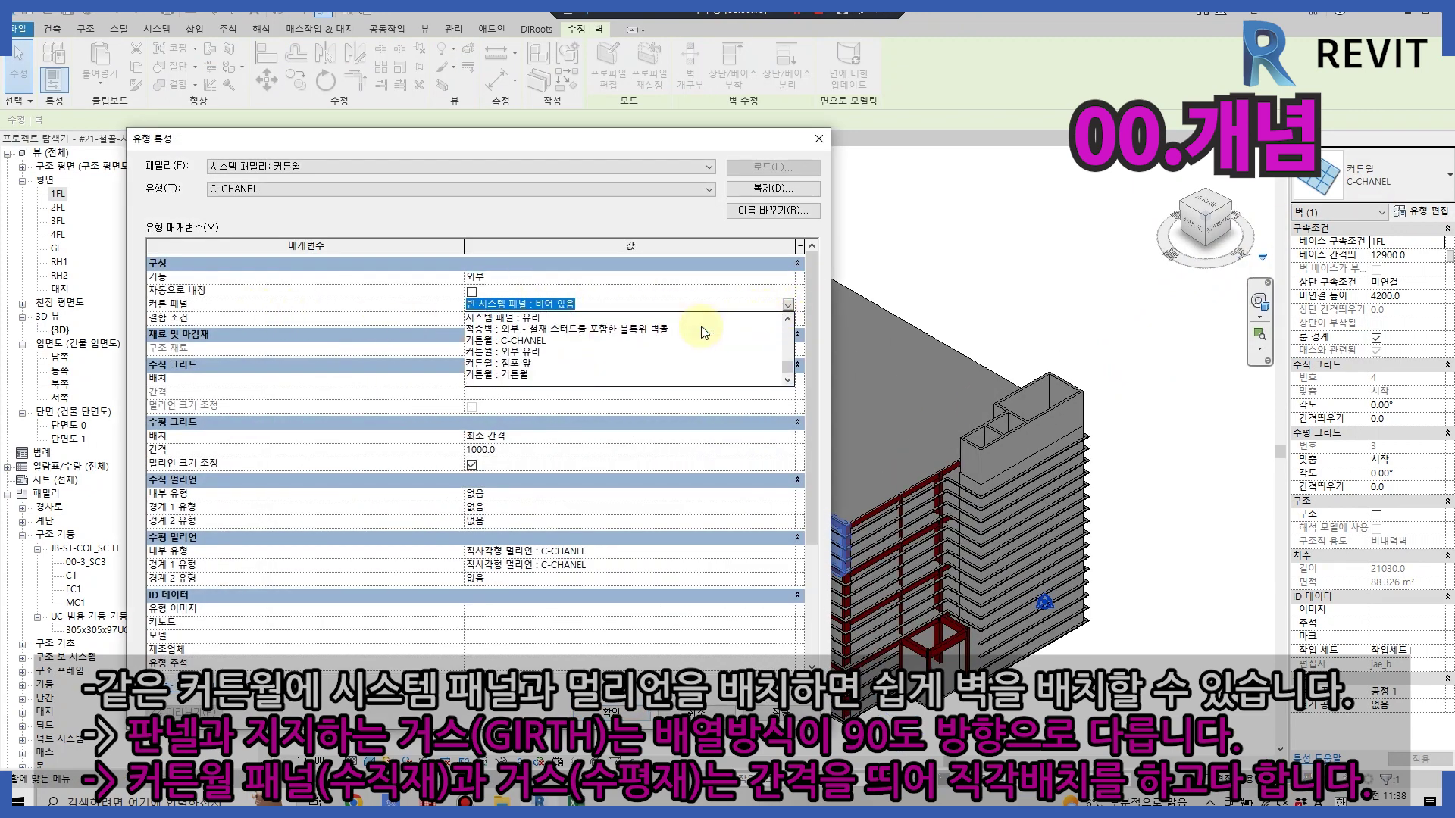
scroll(583, 339, "down", 2)
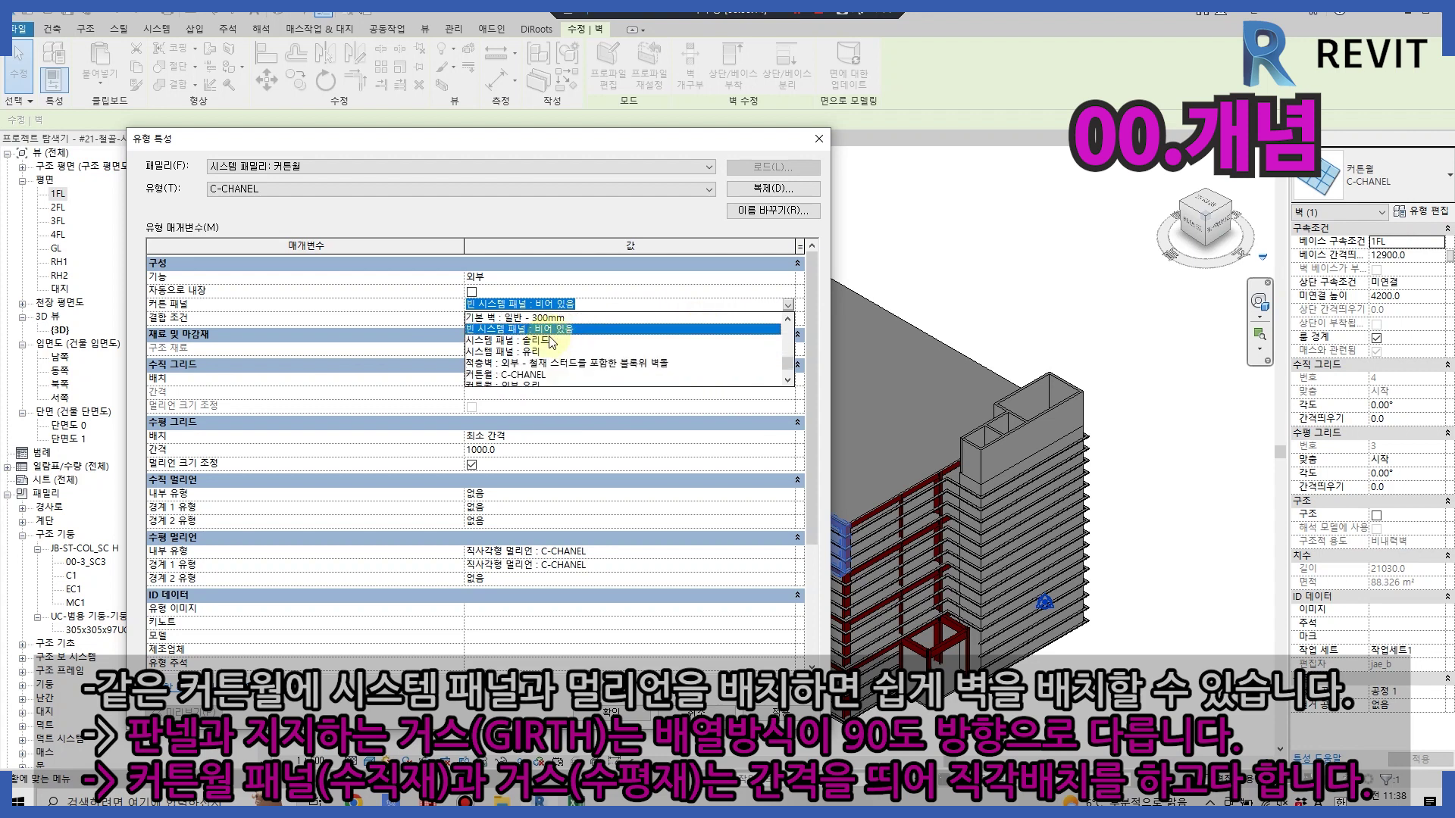
left_click(549, 341)
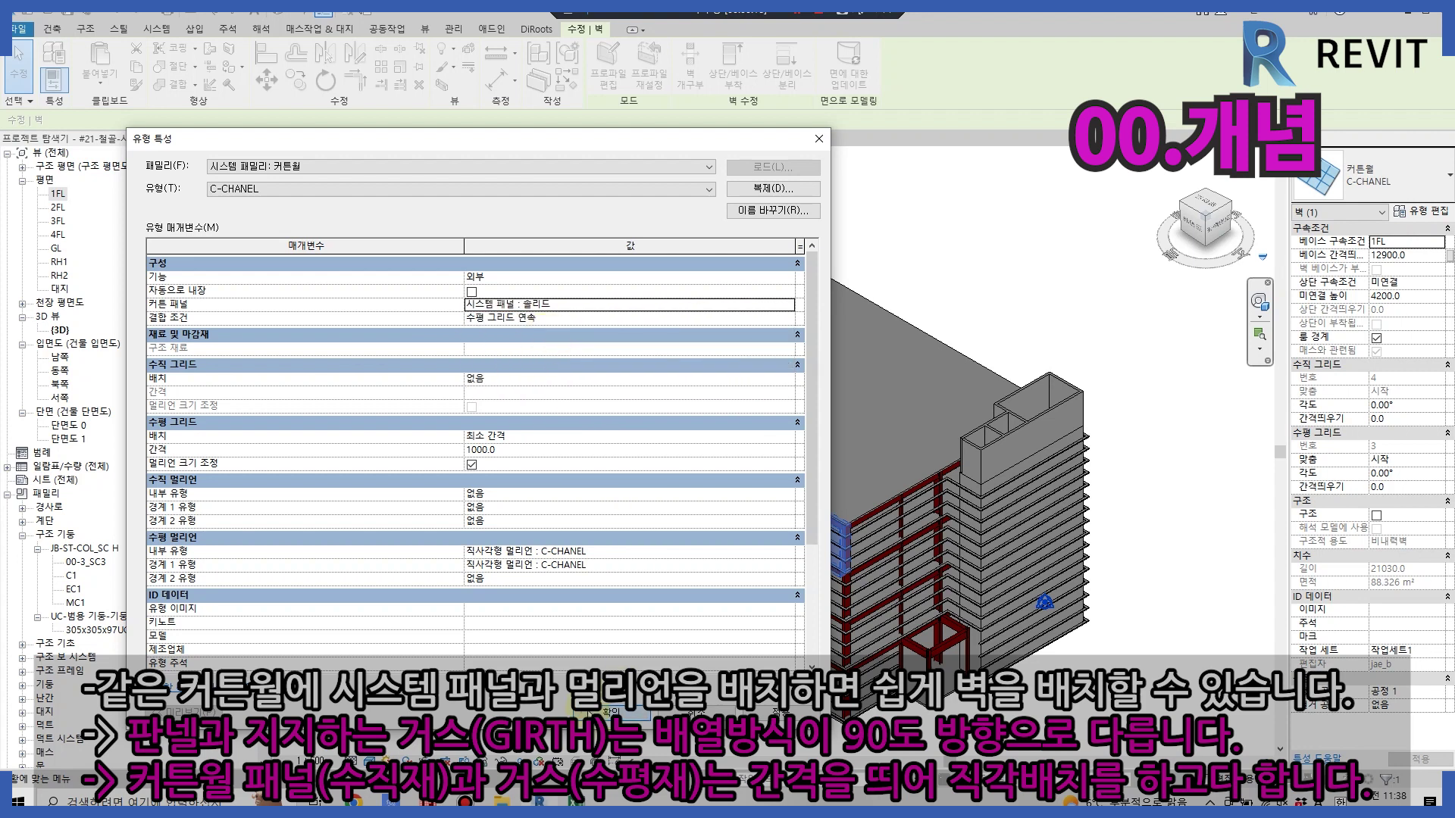
left_click(610, 712)
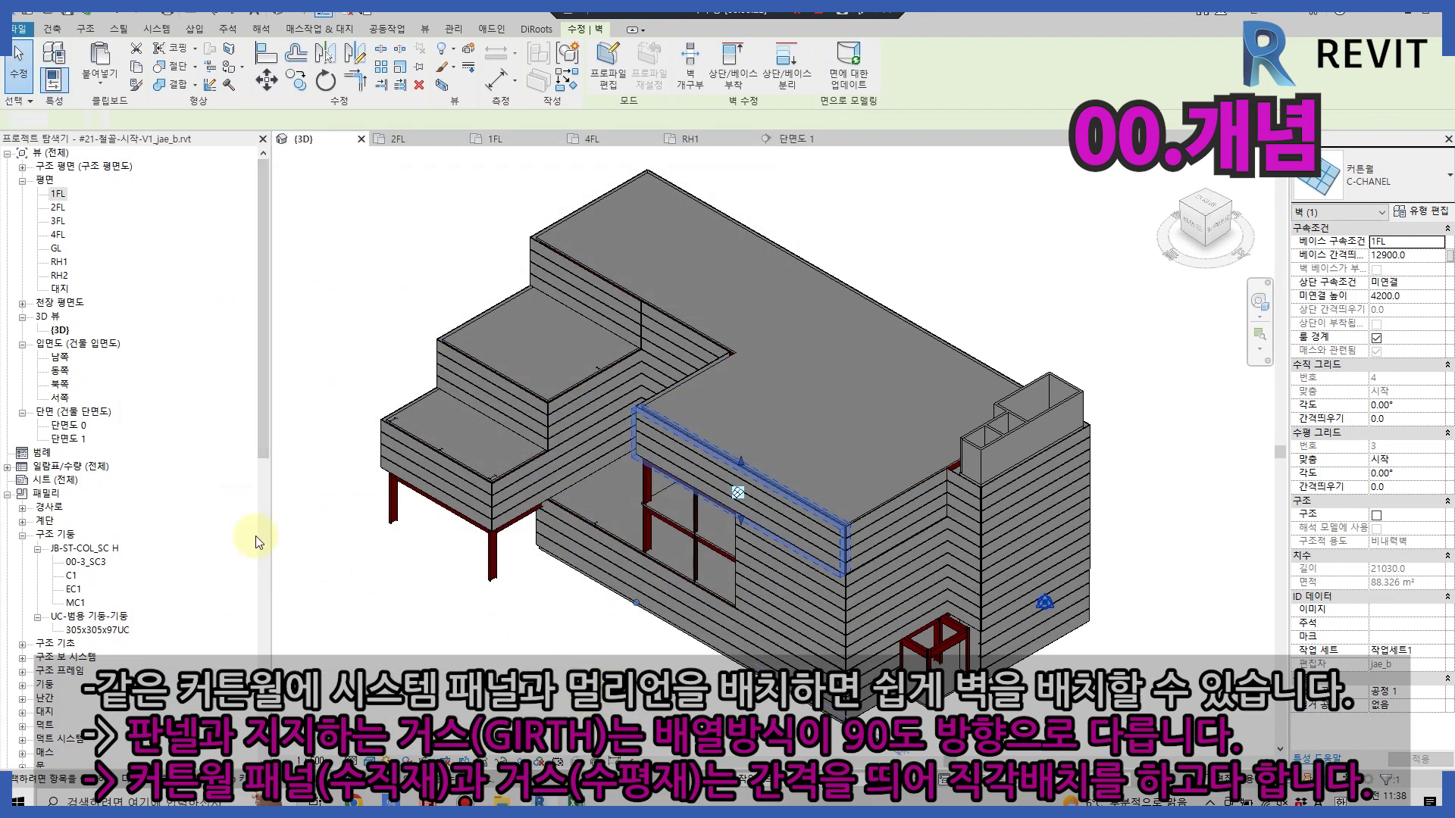
key("Escape")
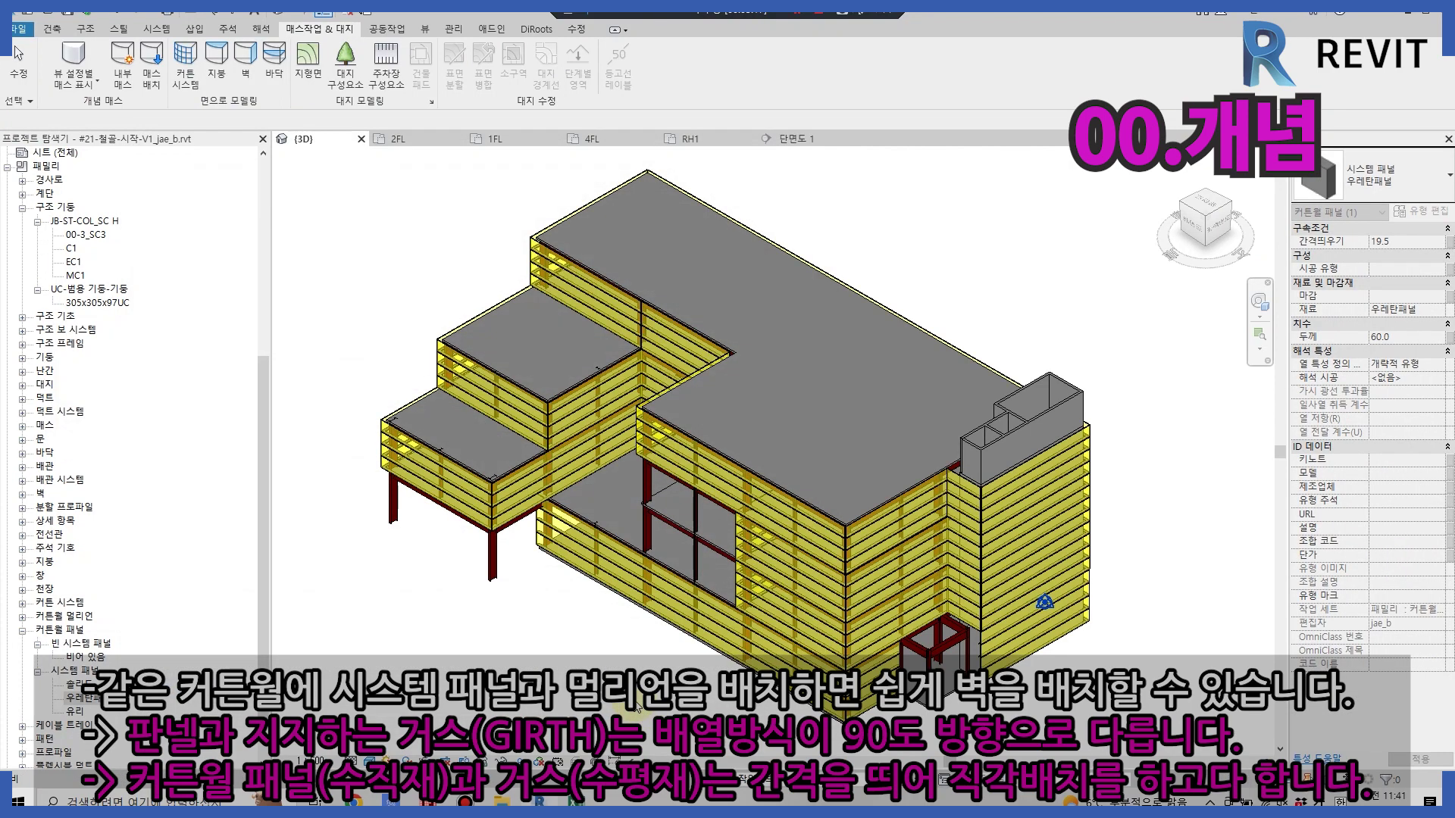
- Deselect the panel and zoom around to view the steel frame within its grey mass
scroll(578, 622, "up", 2)
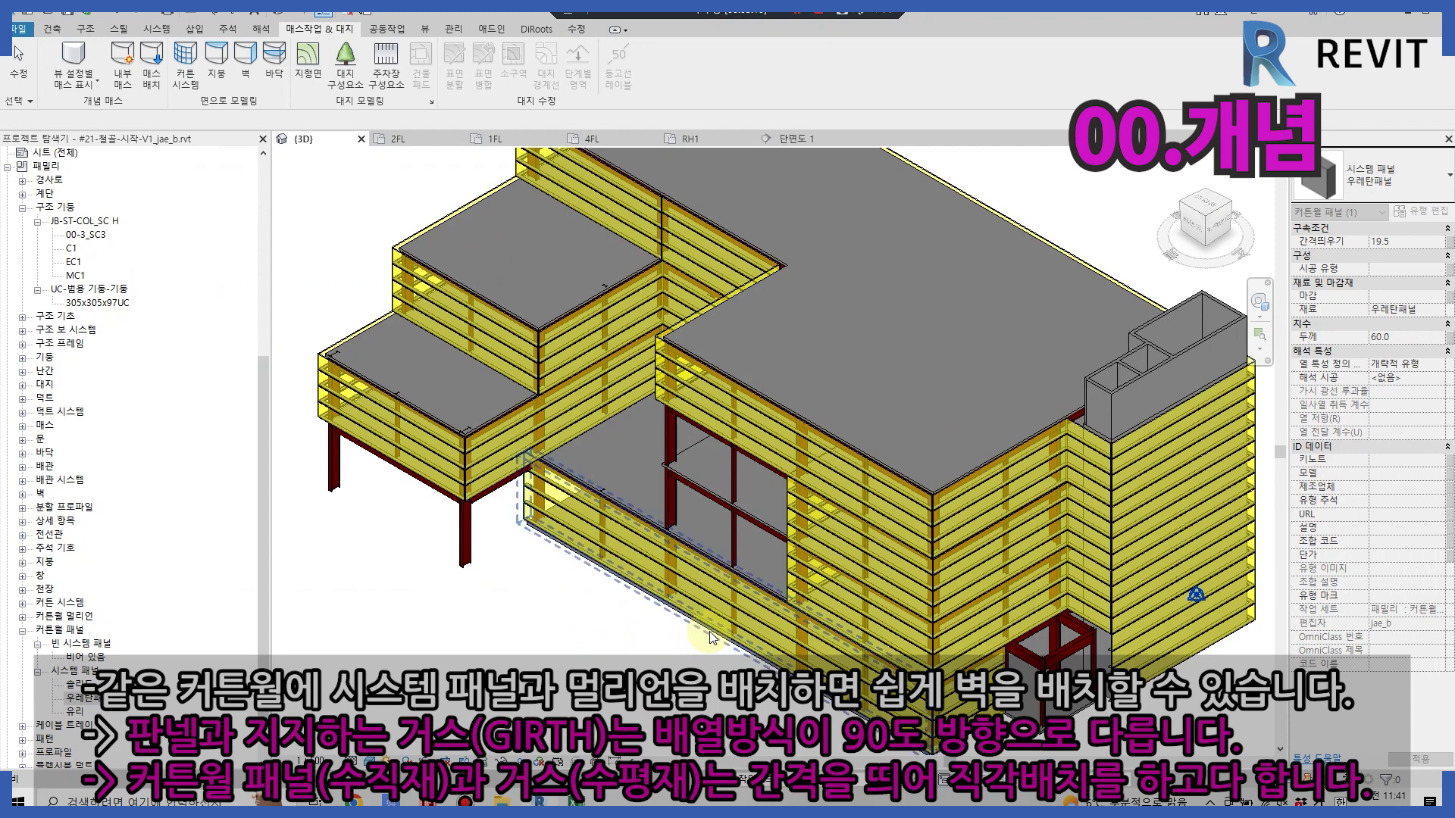
key("Escape")
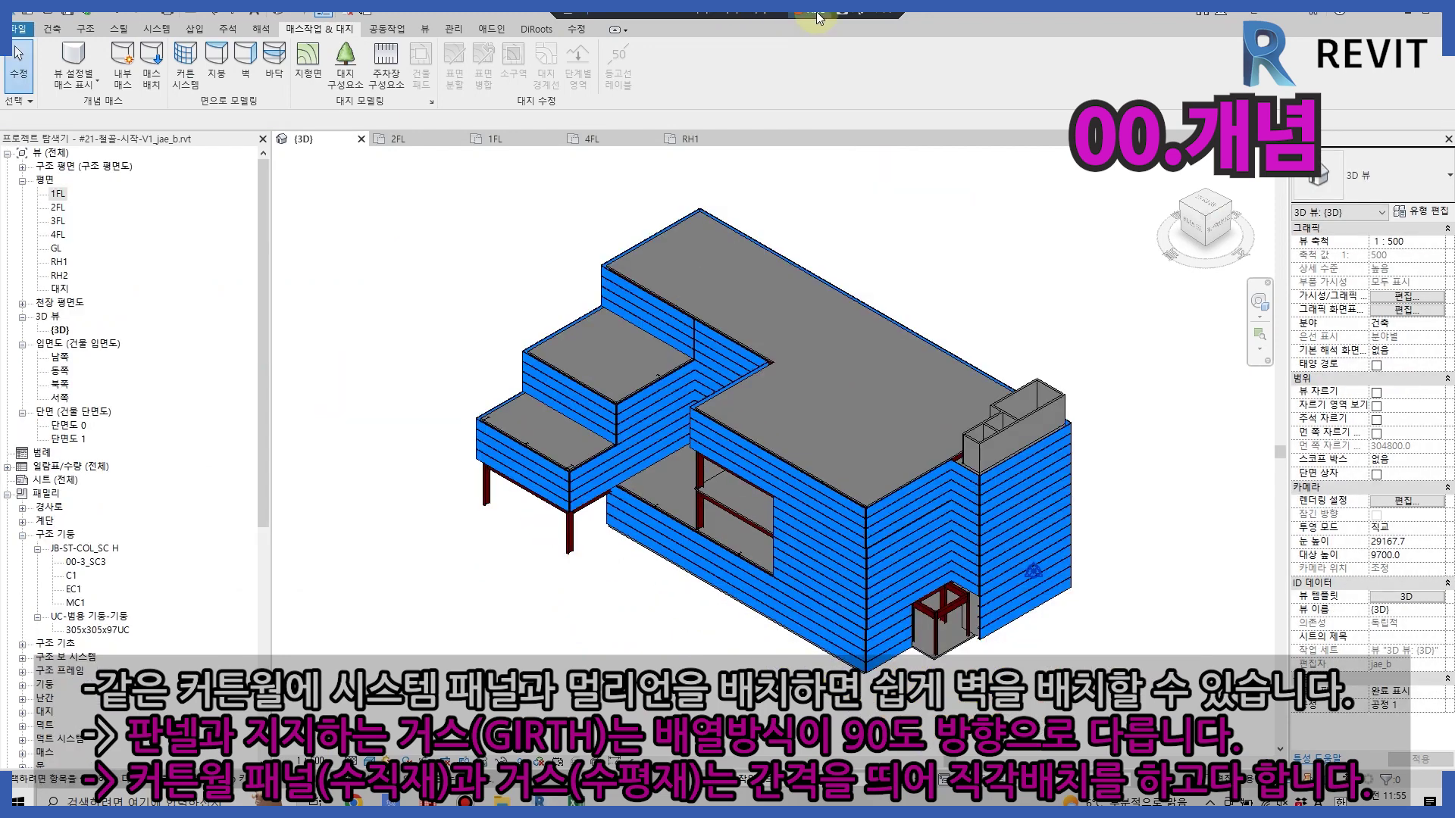
scroll(804, 488, "up", 1)
scroll(843, 525, "up", 3)
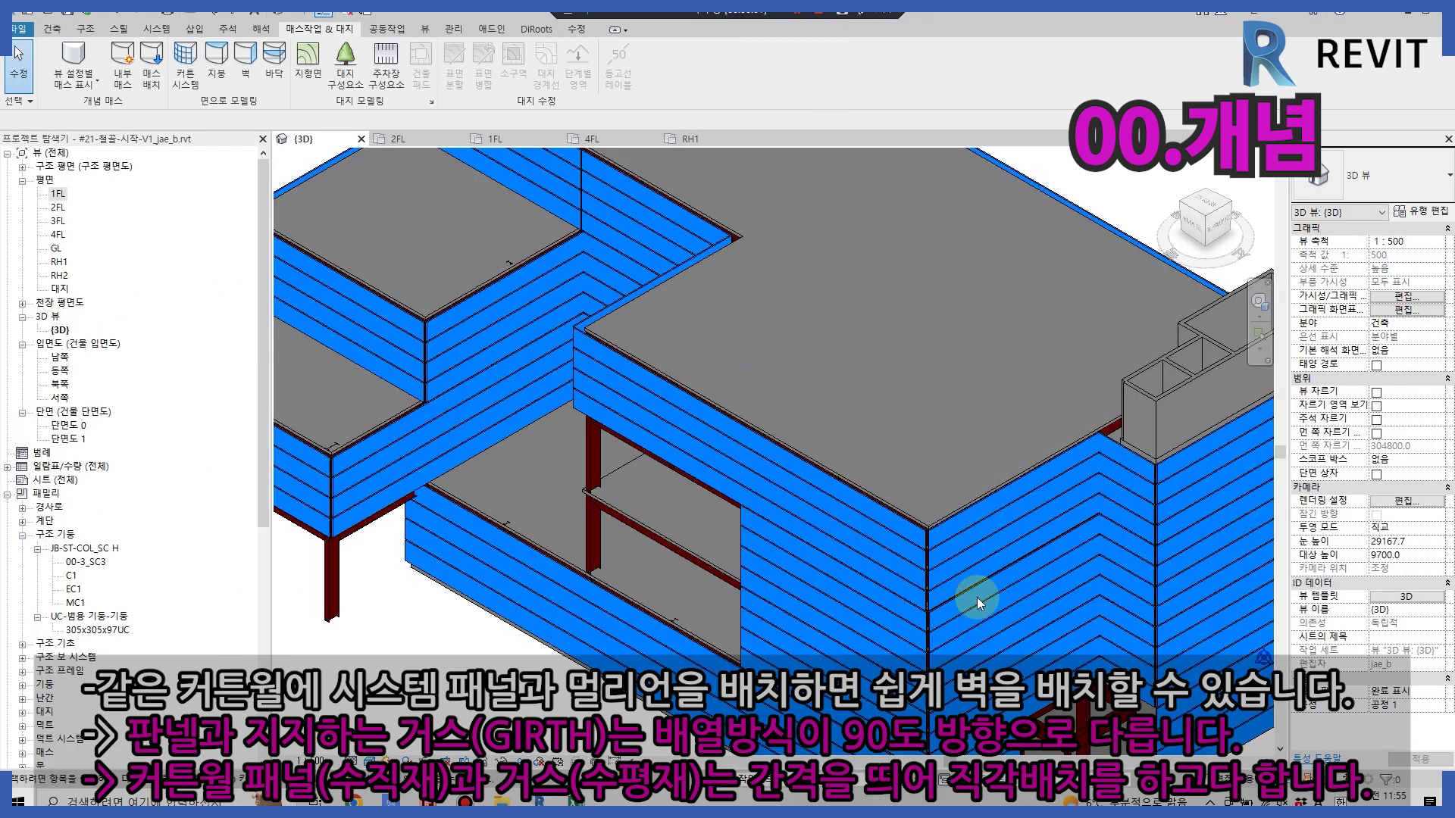
scroll(806, 402, "up", 2)
scroll(794, 390, "down", 2)
scroll(807, 411, "down", 3)
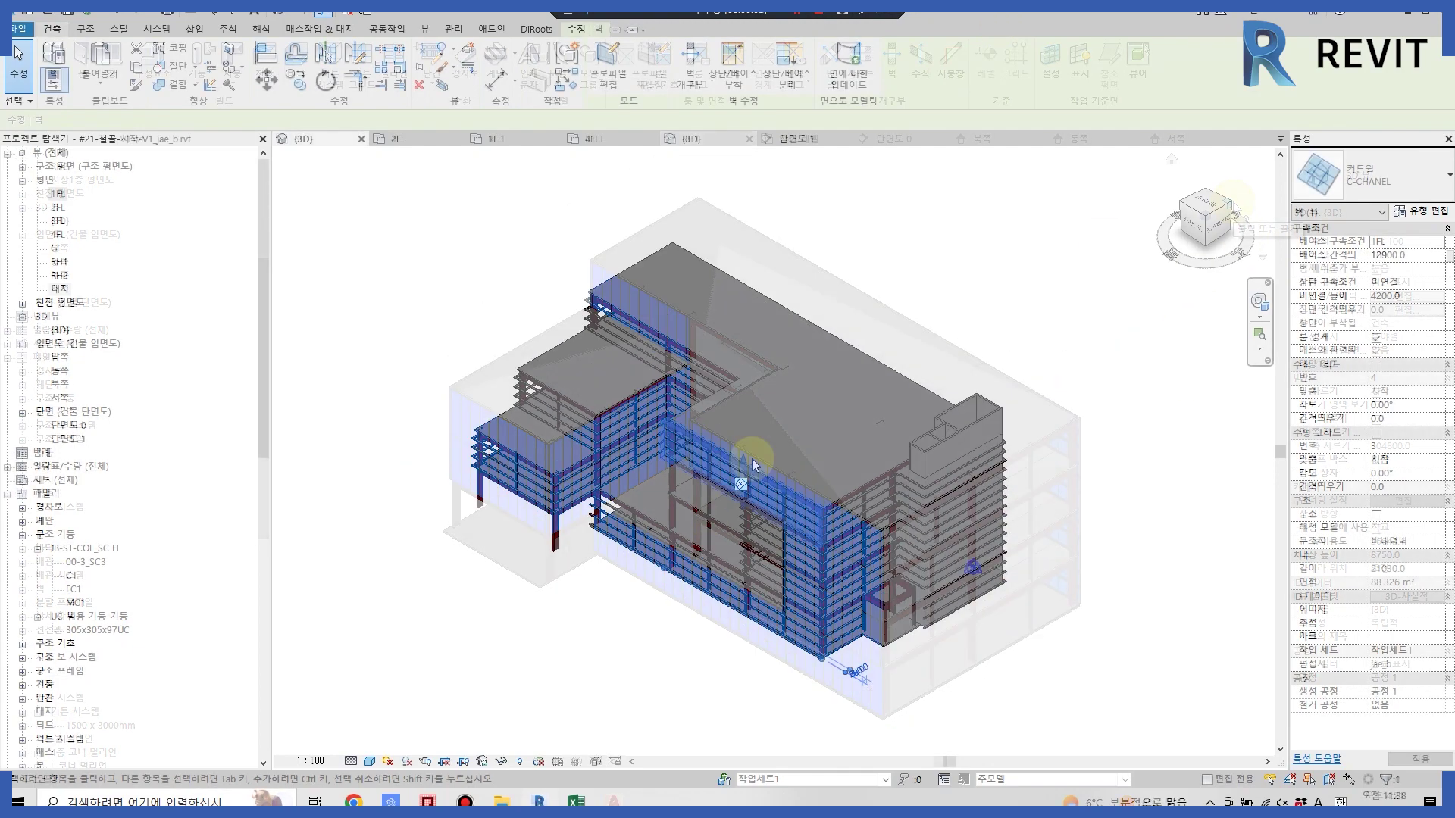
left_click(1419, 211)
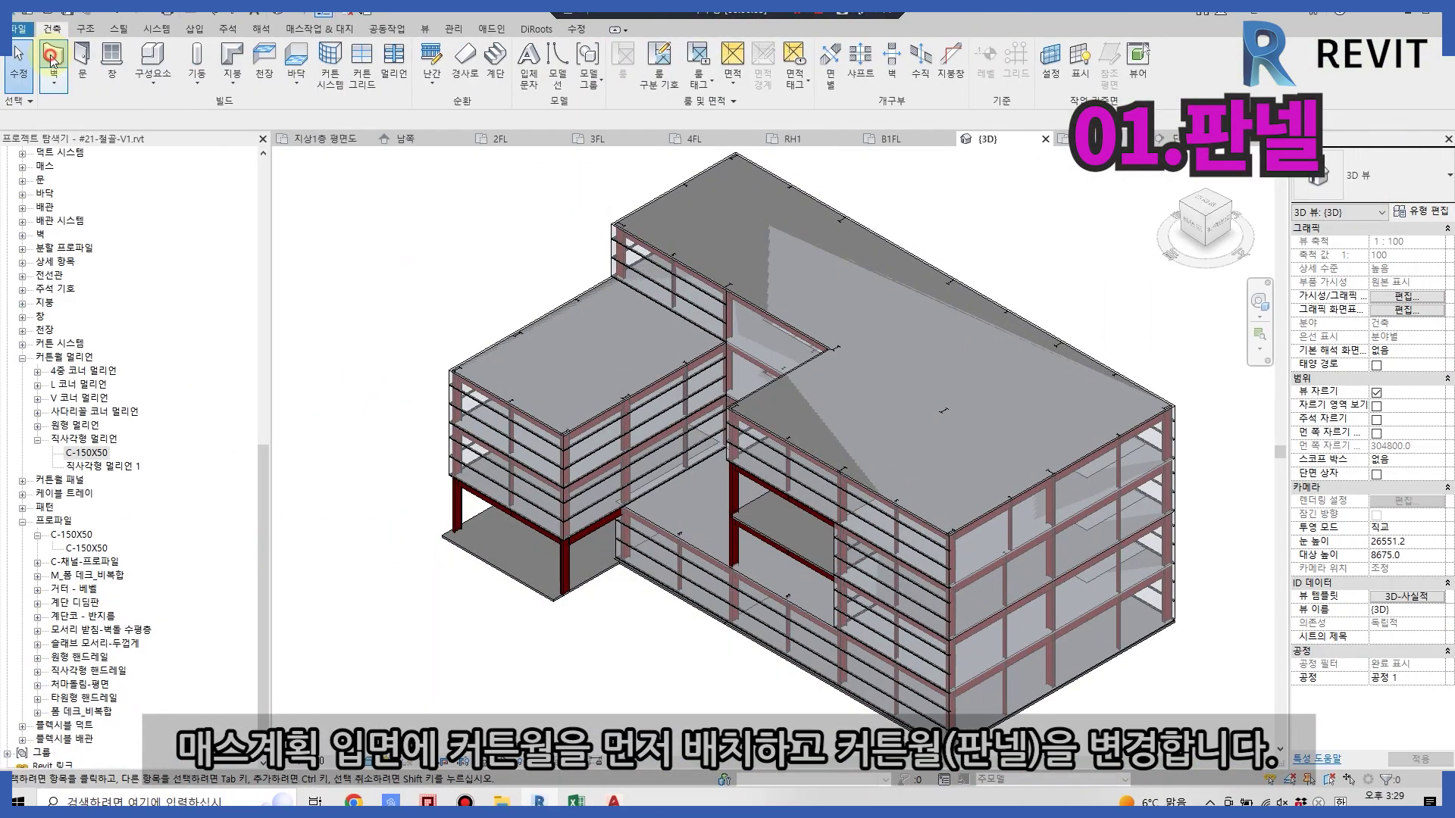
- Place a plain 커튼월 wall on the inner-corner mass face with Pick Faces and select it
left_click(1408, 194)
left_click(1377, 466)
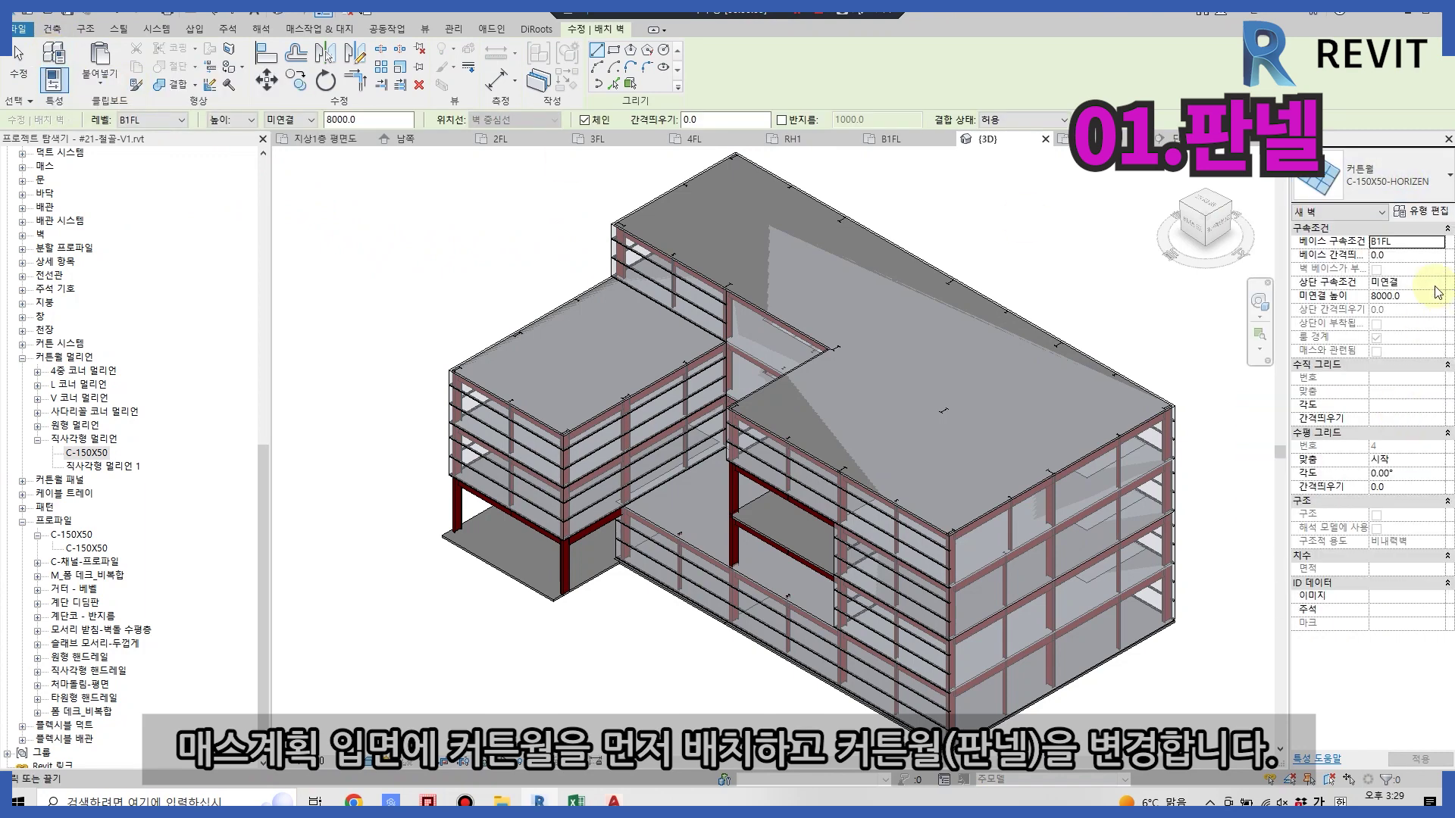
left_click(1429, 214)
left_click(769, 188)
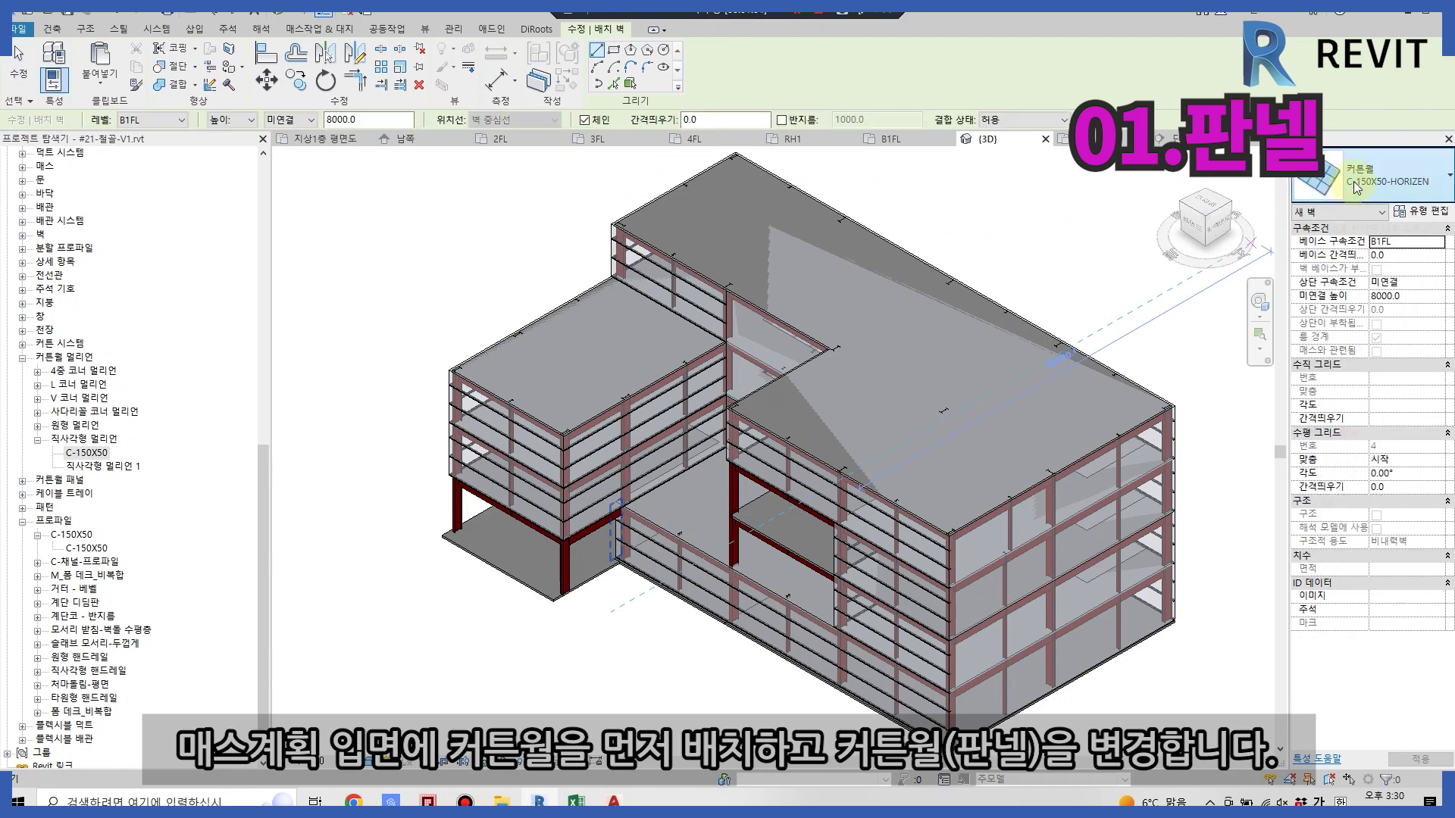
left_click(1353, 181)
left_click(1356, 464)
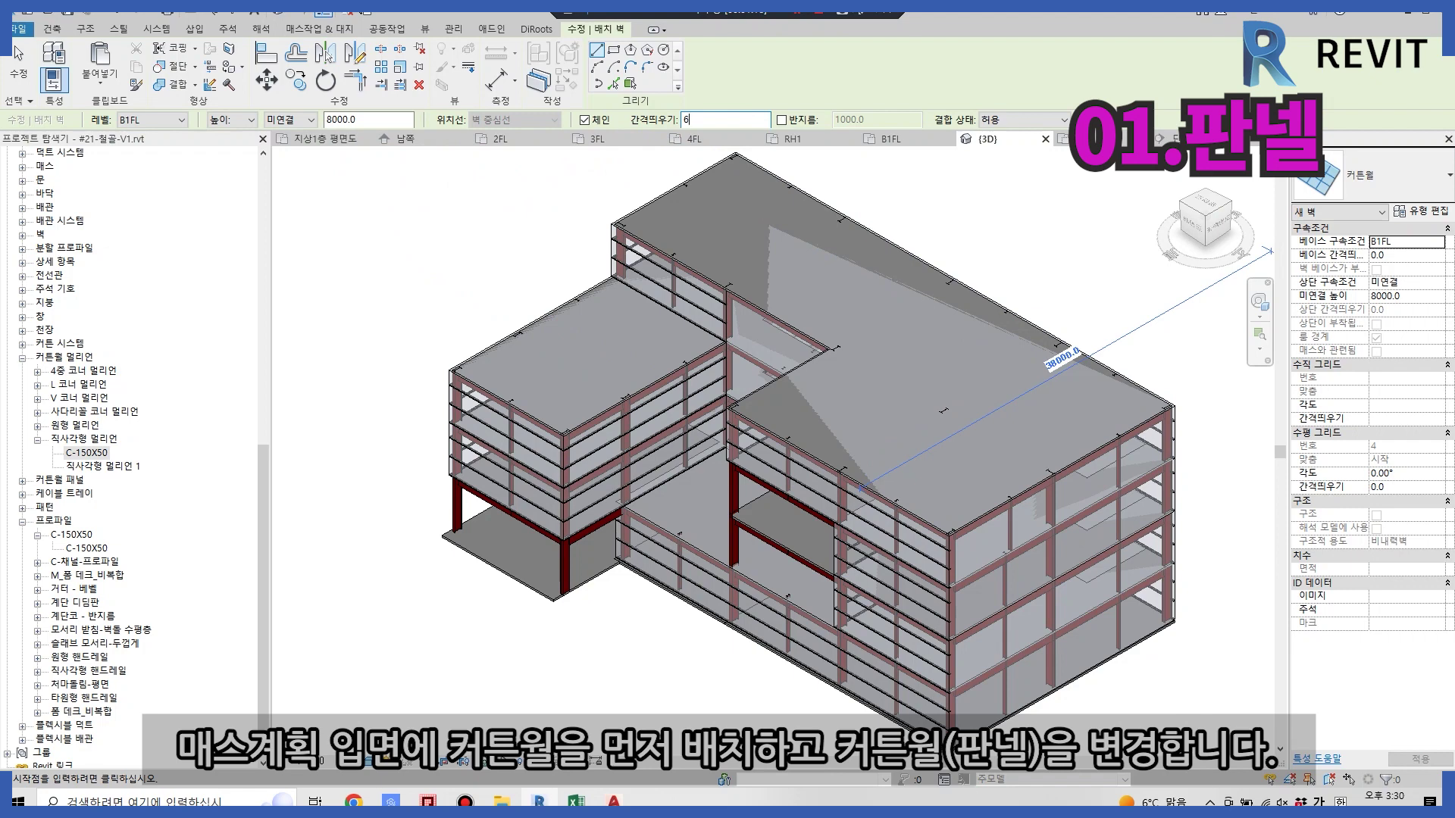
left_click(631, 83)
left_click(857, 490)
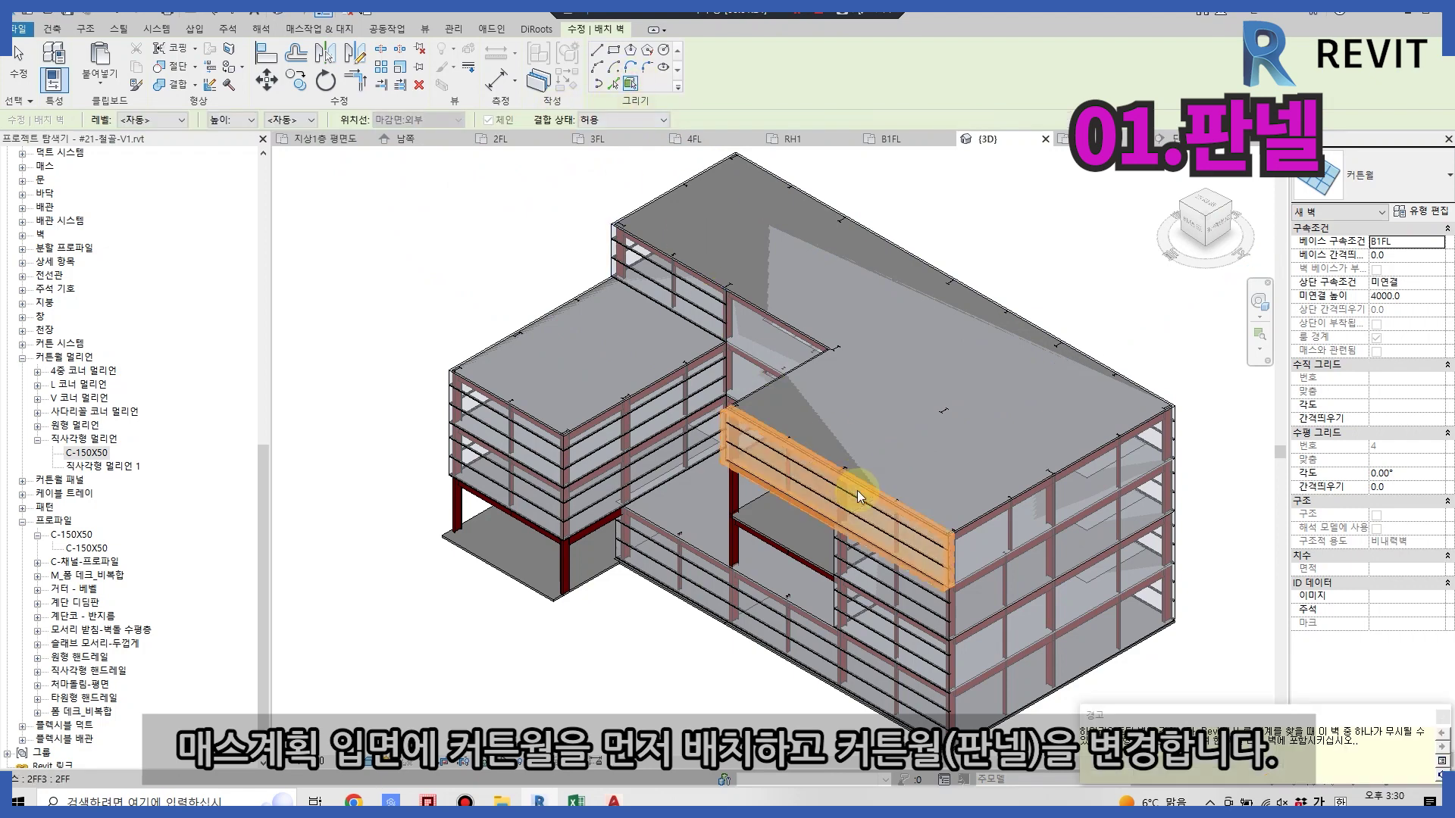
key("Escape")
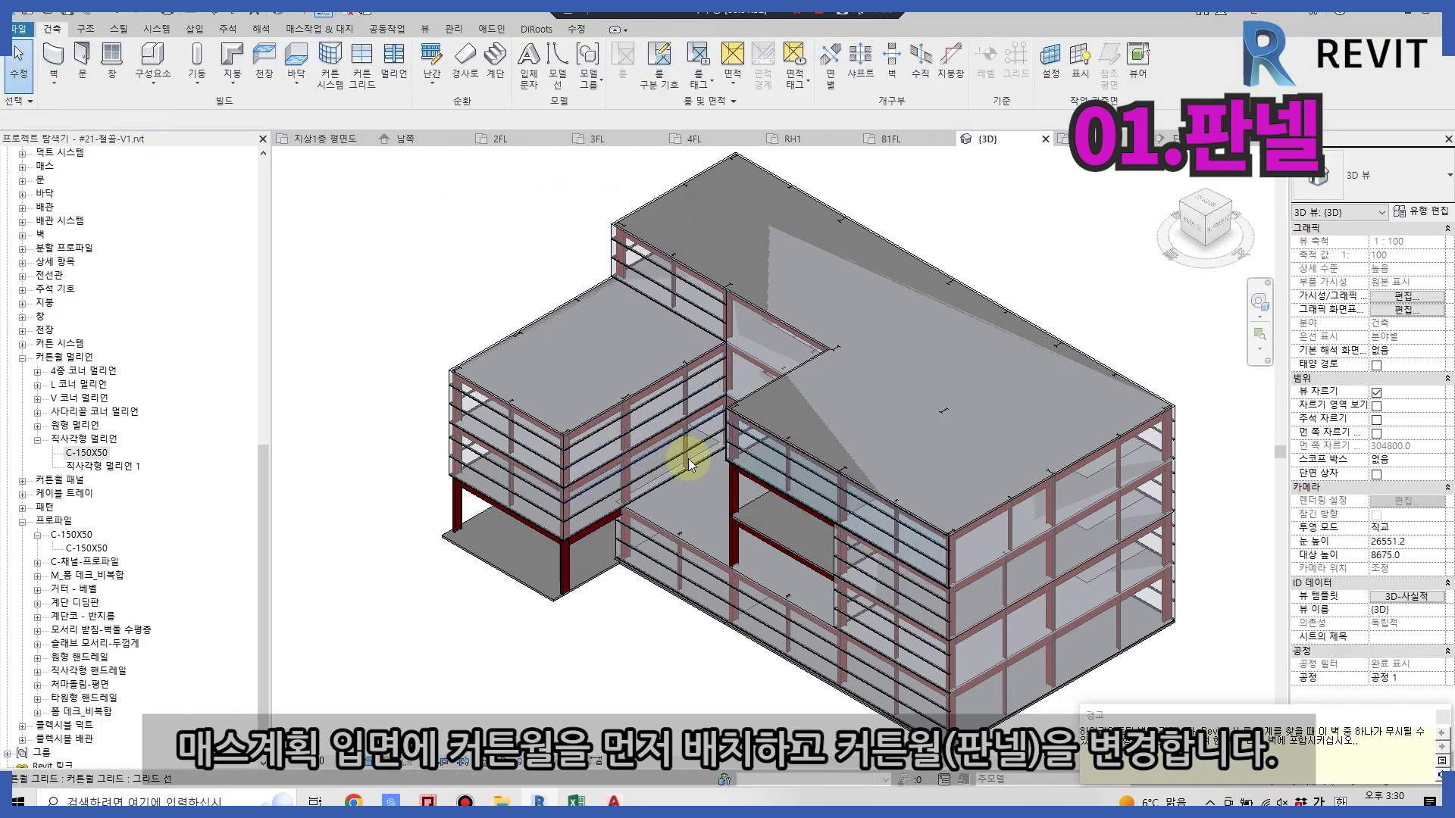
left_click(797, 452)
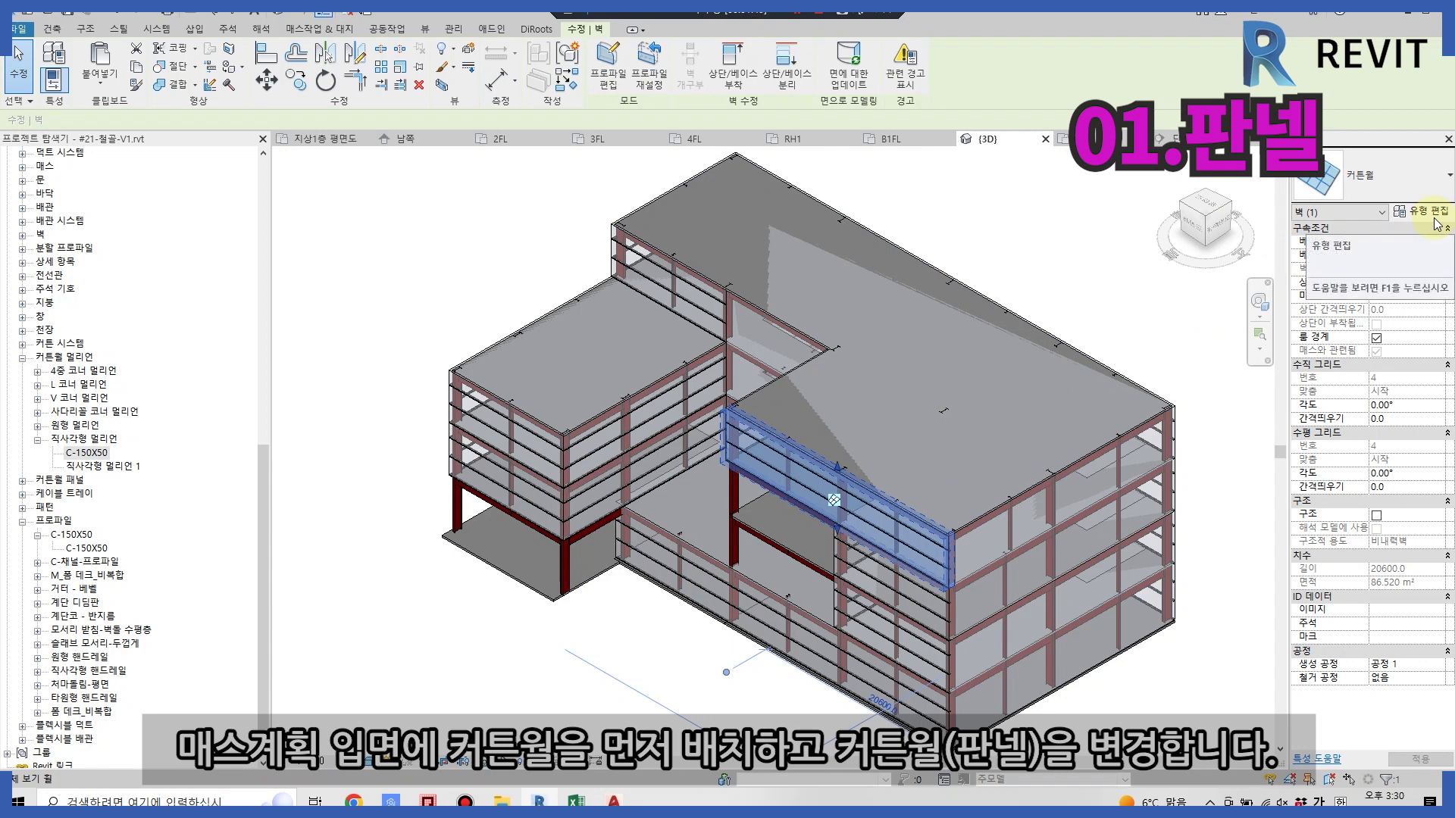
- Duplicate the curtain wall type as a new type named 판넬
left_click(1424, 212)
left_click(447, 190)
left_click(743, 191)
type("판넬")
key("Return")
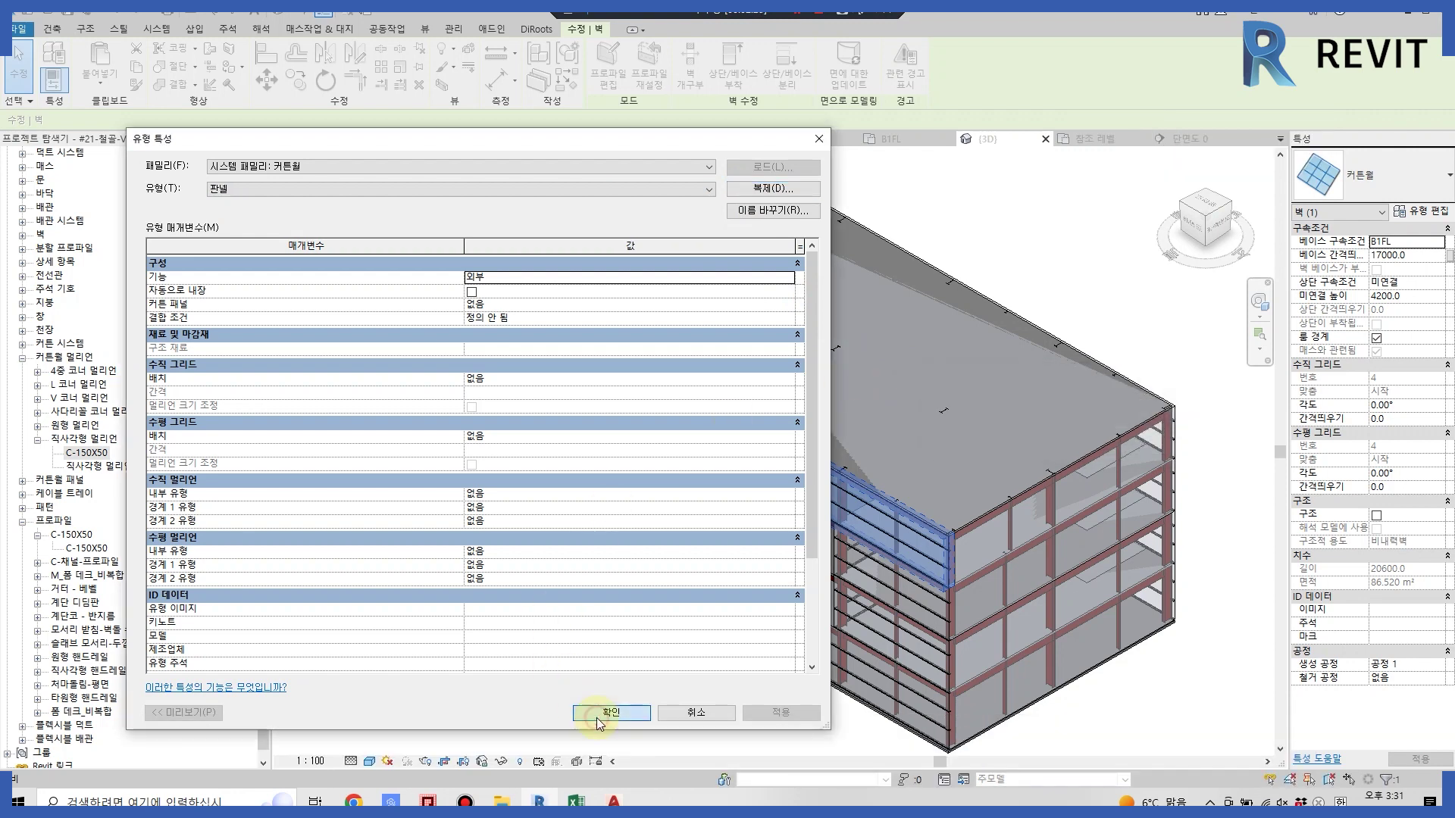
left_click(606, 714)
- Set the 판넬 type's curtain panel to 시스템 패널 : 솔리드
left_click(565, 304)
left_click(788, 304)
left_click(564, 305)
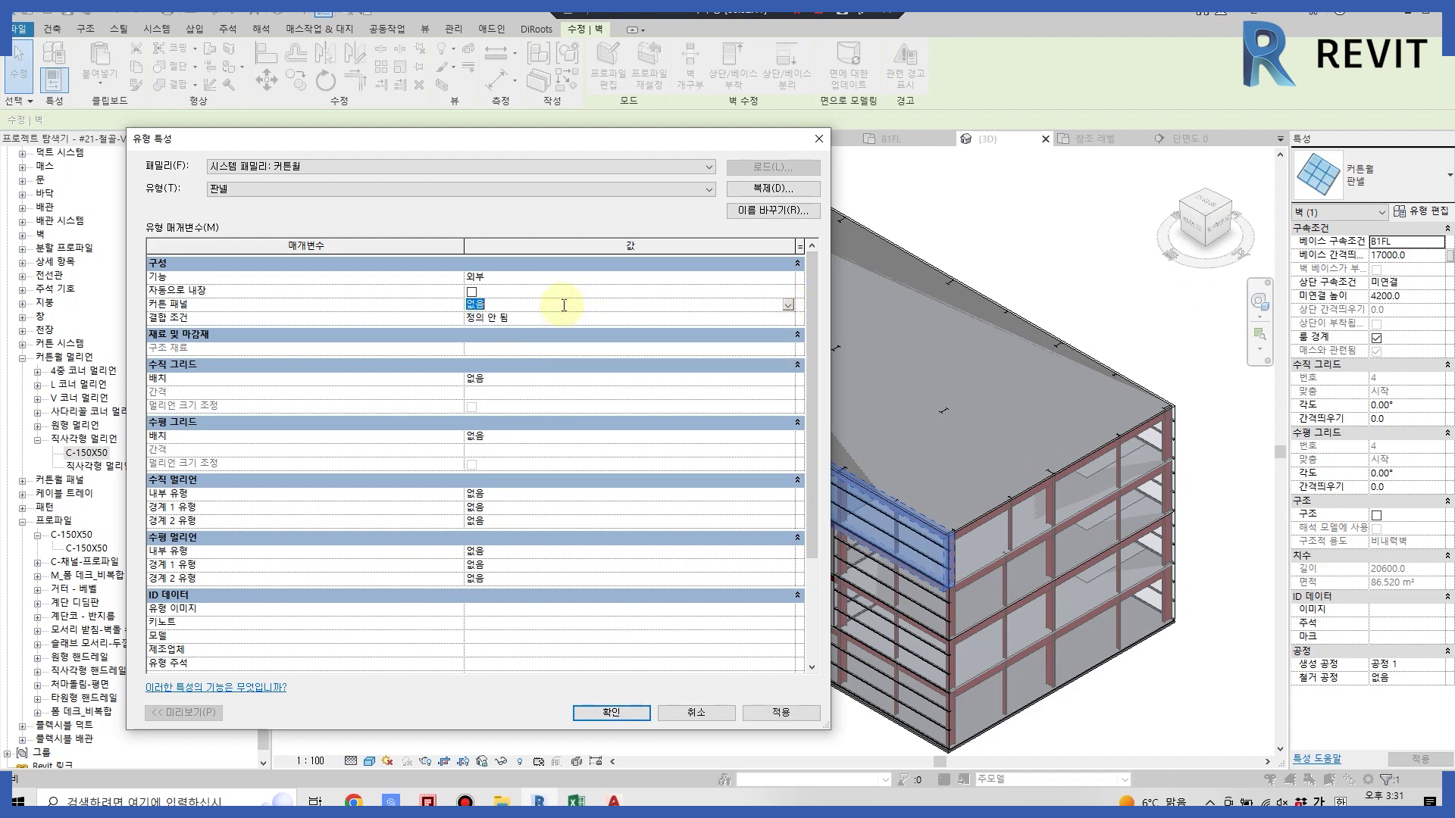
left_click(789, 303)
left_click(530, 318)
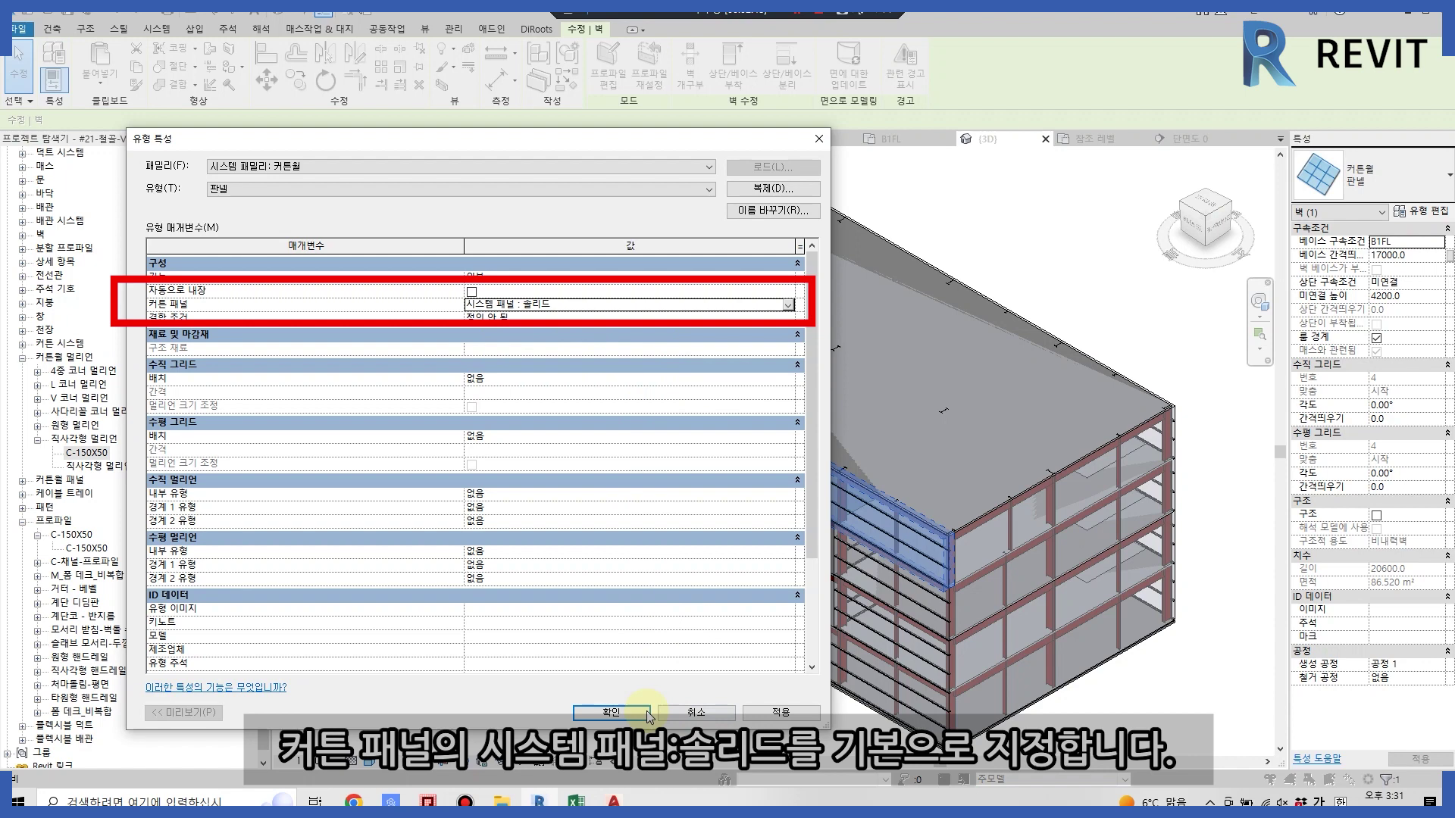
left_click(647, 711)
left_click(621, 676)
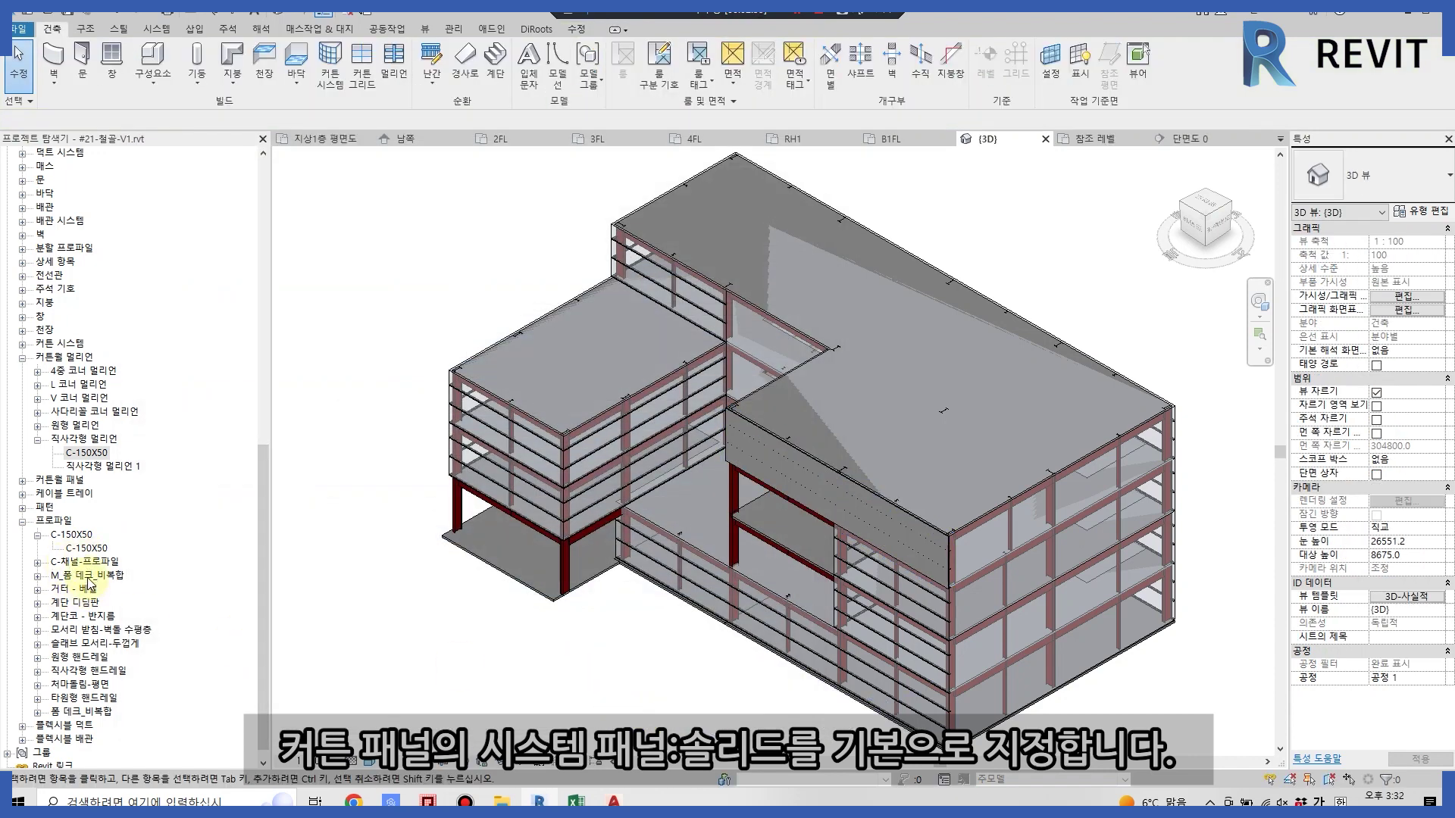
- Duplicate the 솔리드 system panel type in the Project Browser to create 판넬
left_click(23, 344)
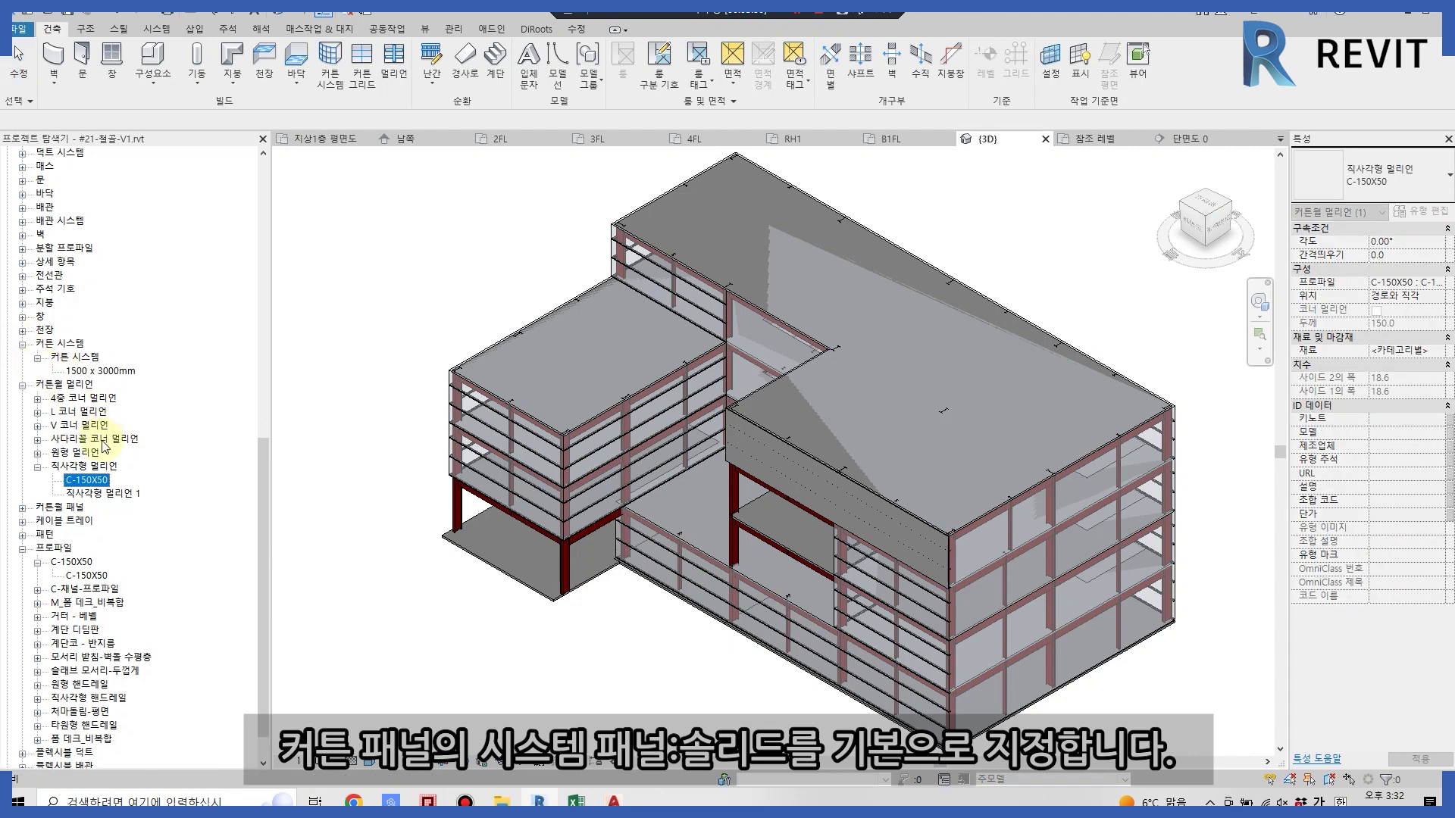
scroll(101, 475, "down", 1)
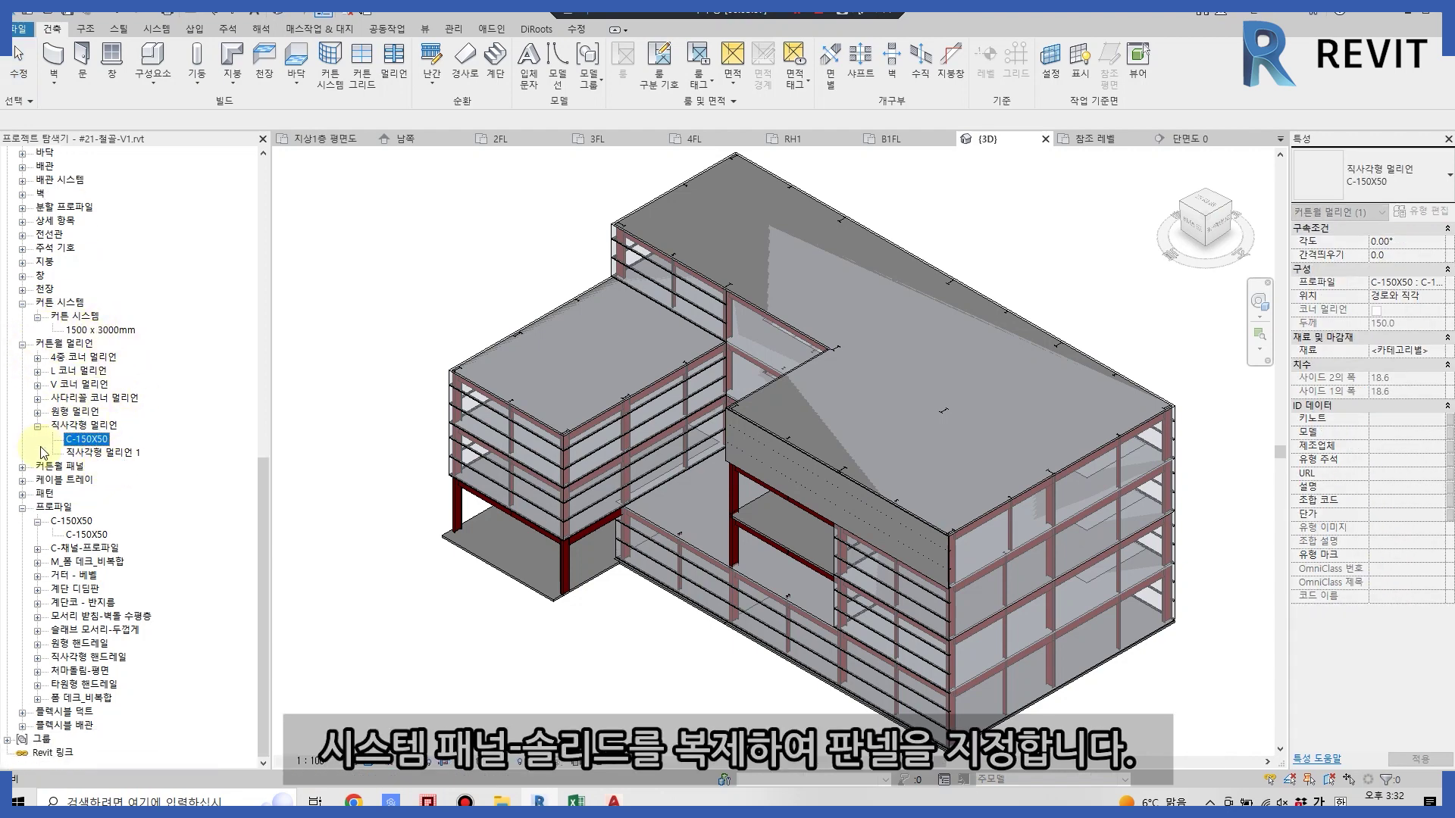
left_click(23, 467)
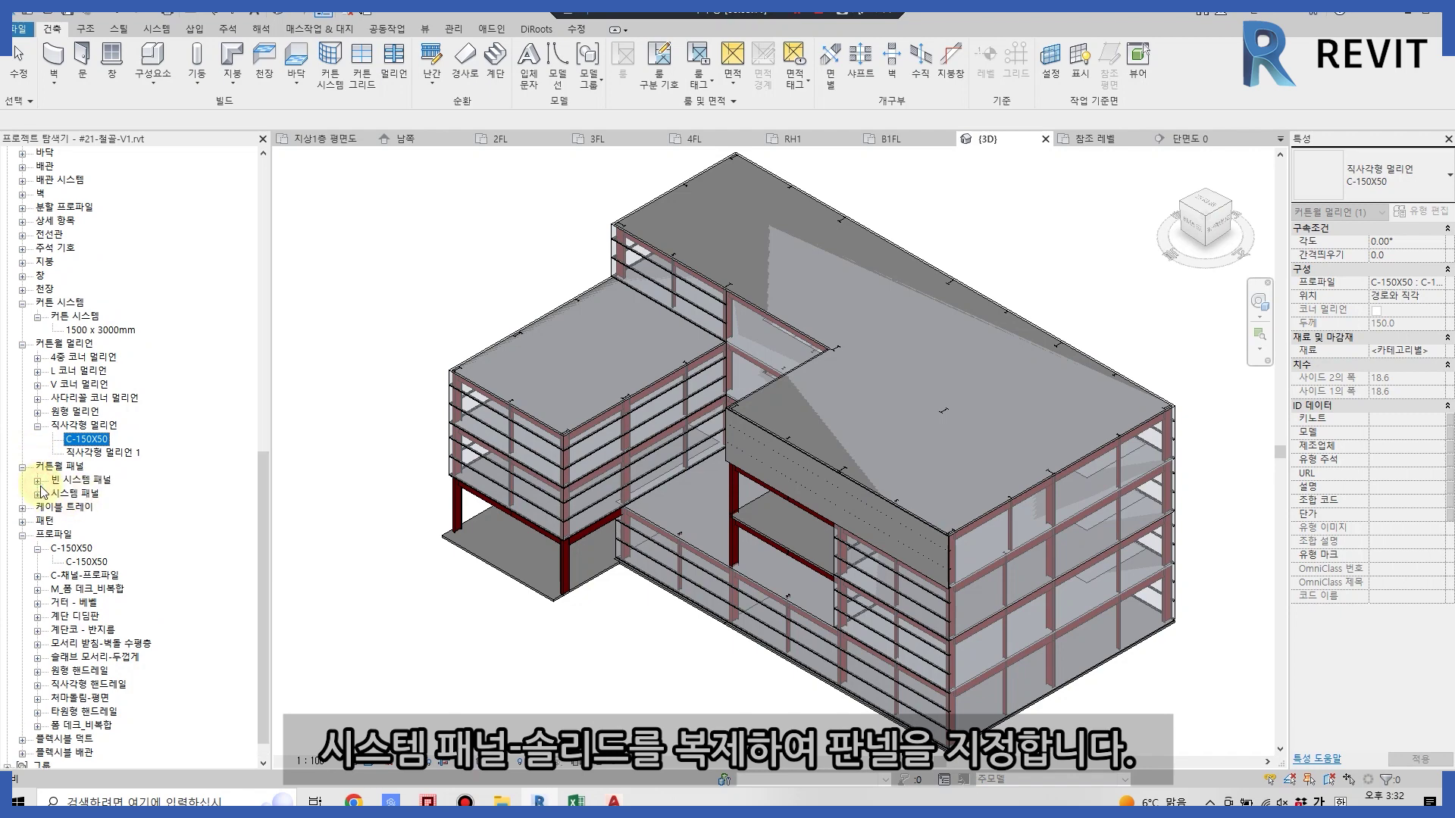
left_click(38, 494)
left_click(79, 507)
right_click(80, 507)
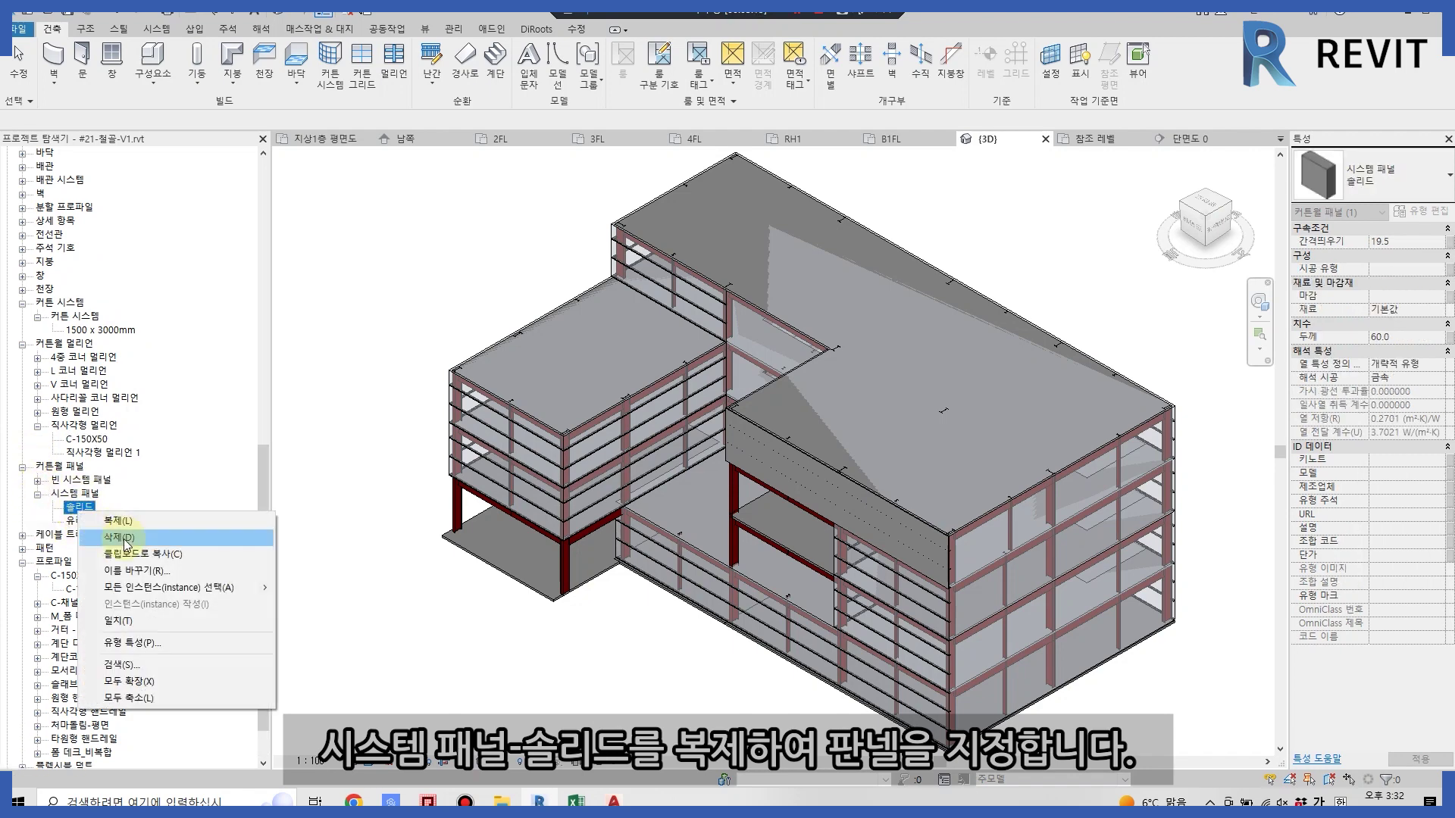
left_click(126, 527)
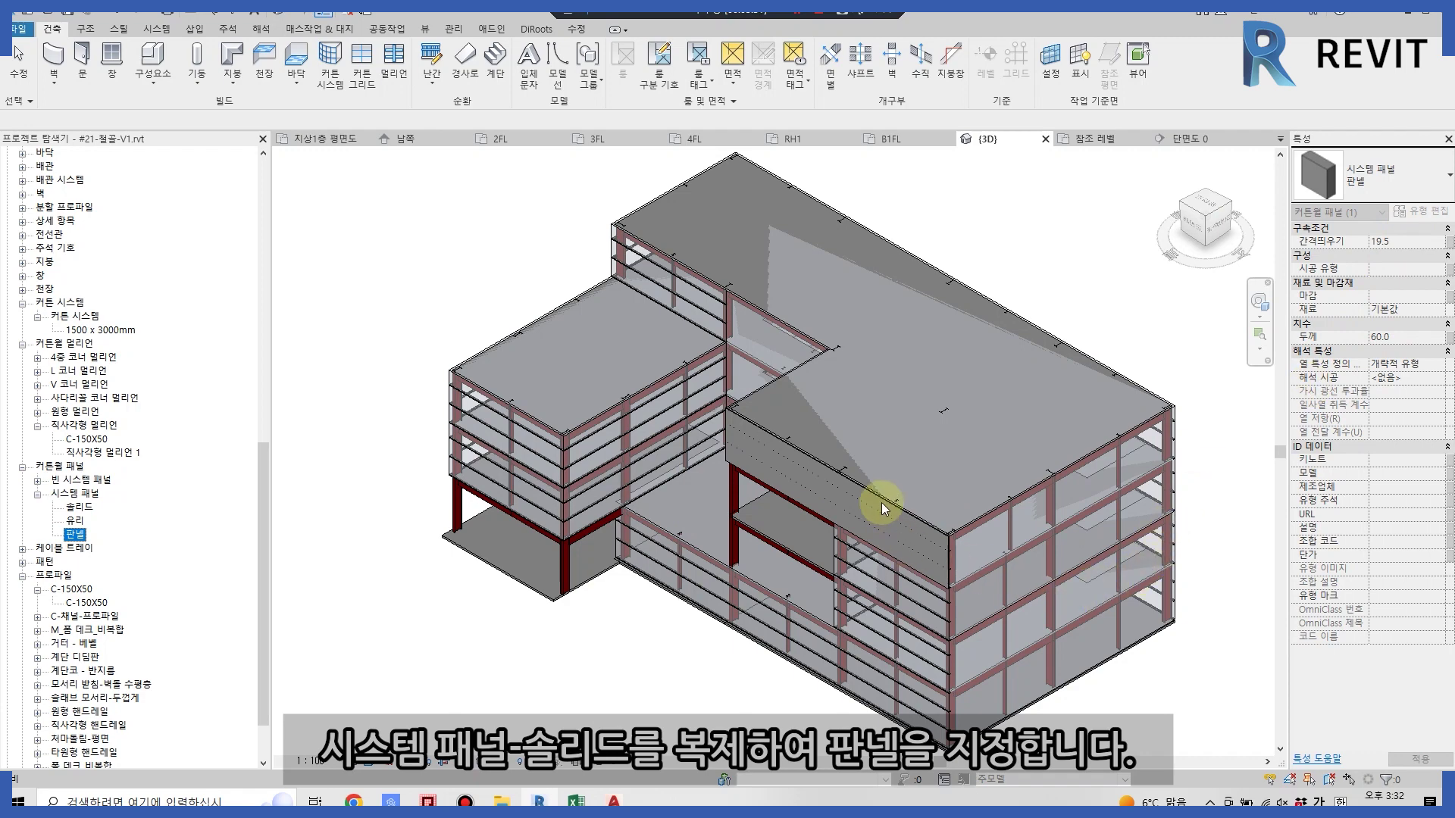
- Set the curtain wall's curtain panel to 시스템 패널 : 판넬, turning the wall blue
right_click(75, 535)
left_click(135, 664)
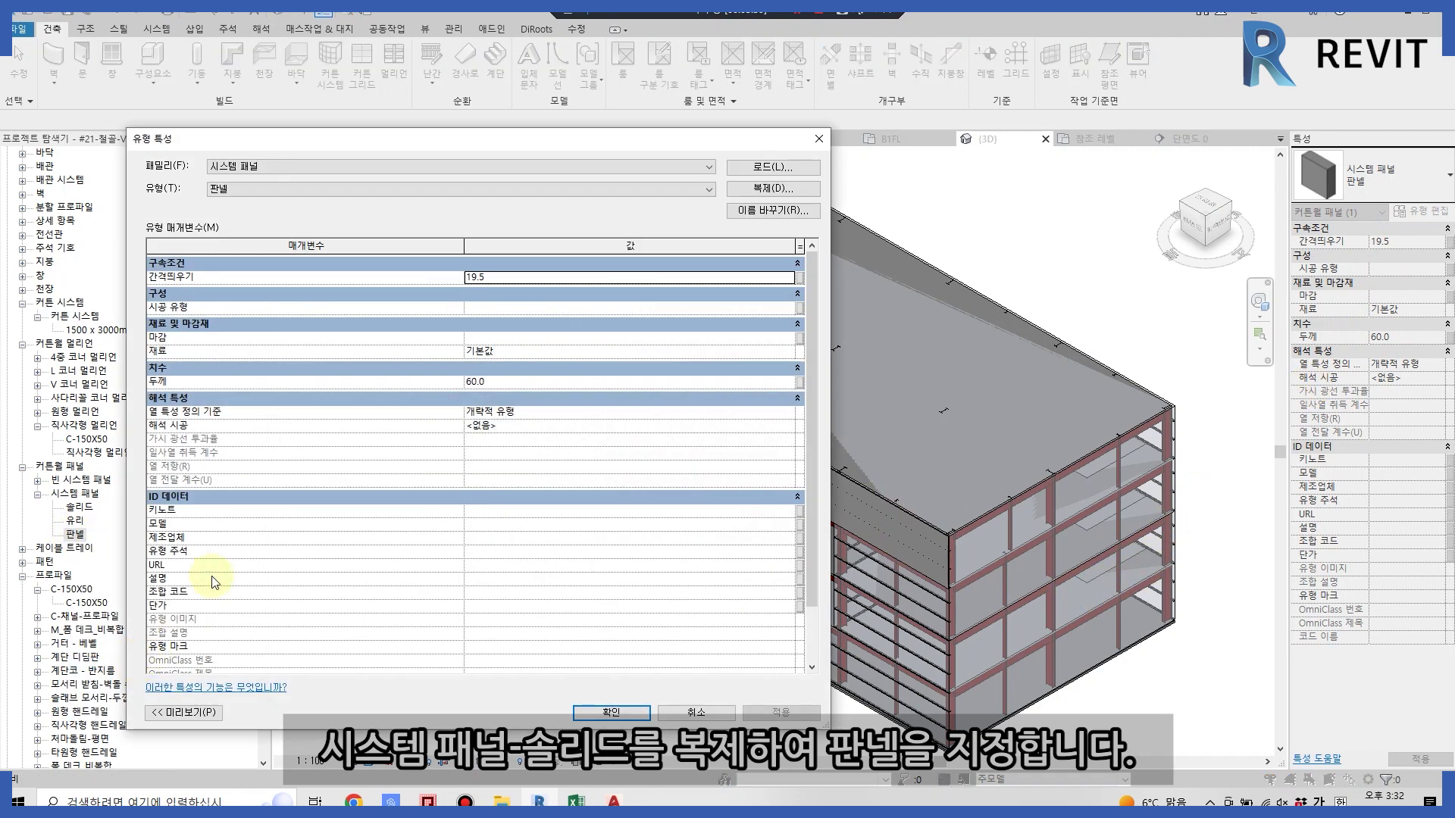
left_click(788, 303)
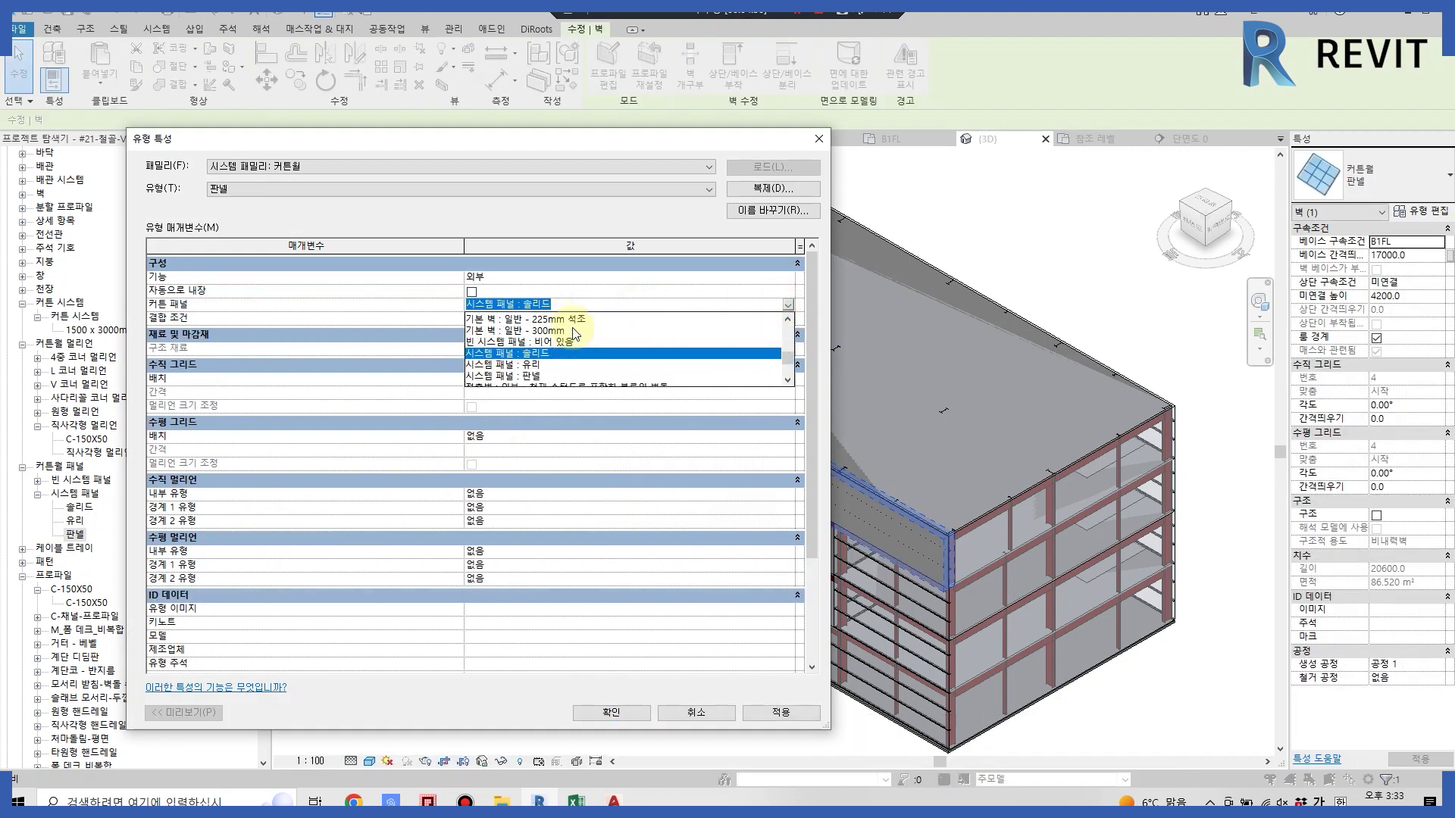
left_click(530, 351)
left_click(584, 713)
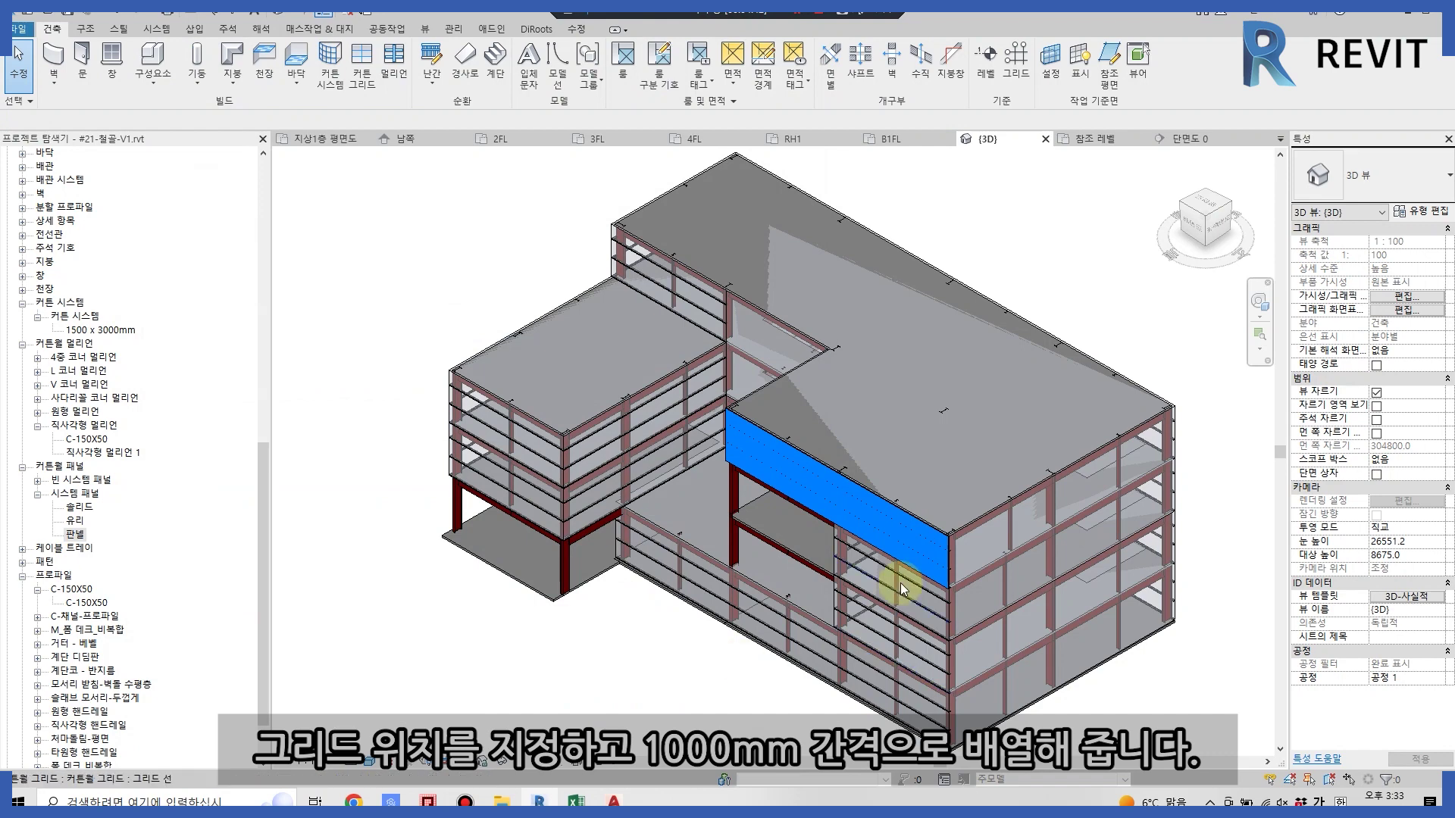
scroll(879, 595, "up", 2)
left_click(939, 497)
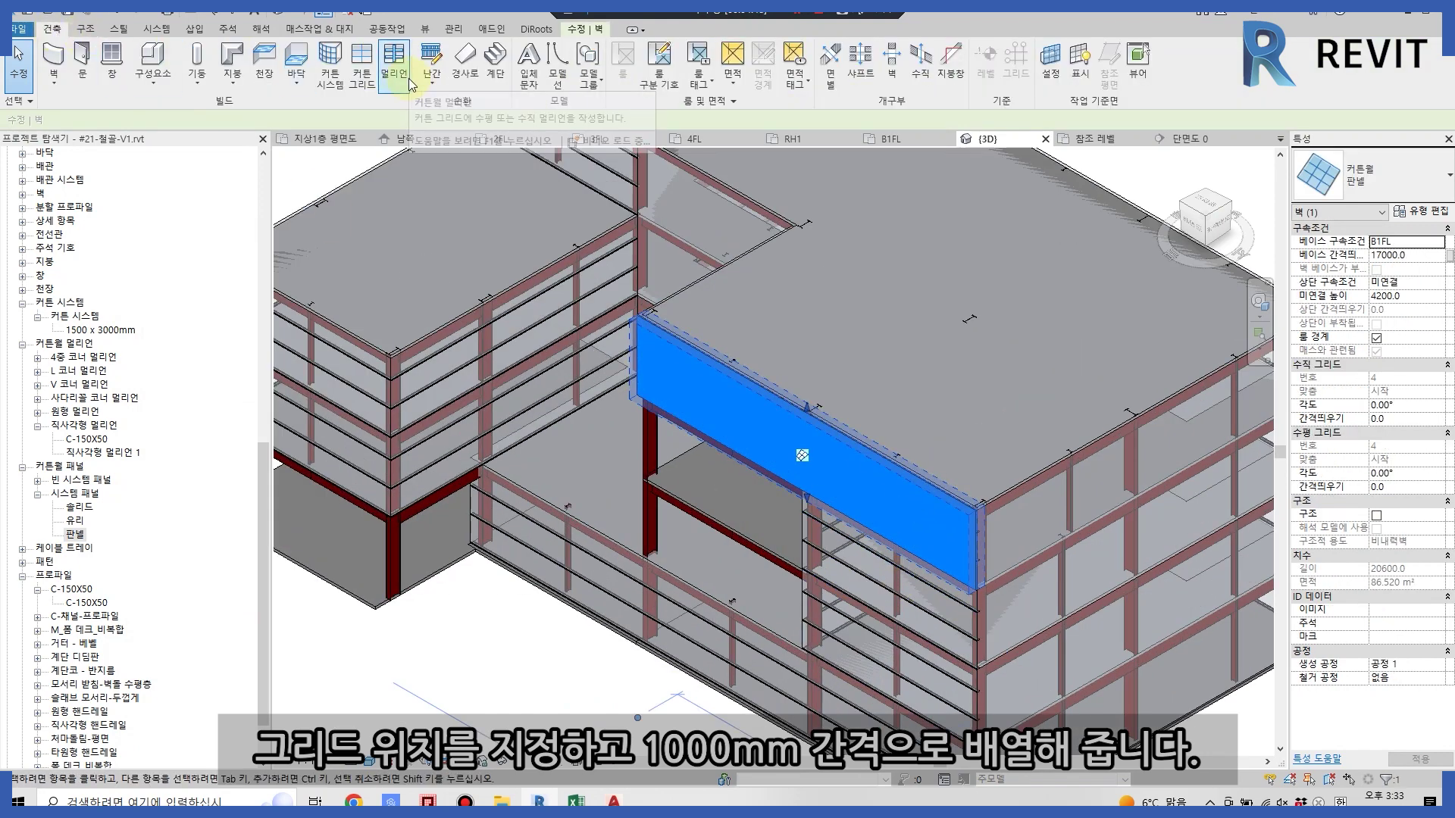
- Open the North elevation and apply the JB-입면도 view template
left_click(362, 61)
scroll(34, 407, "up", 4)
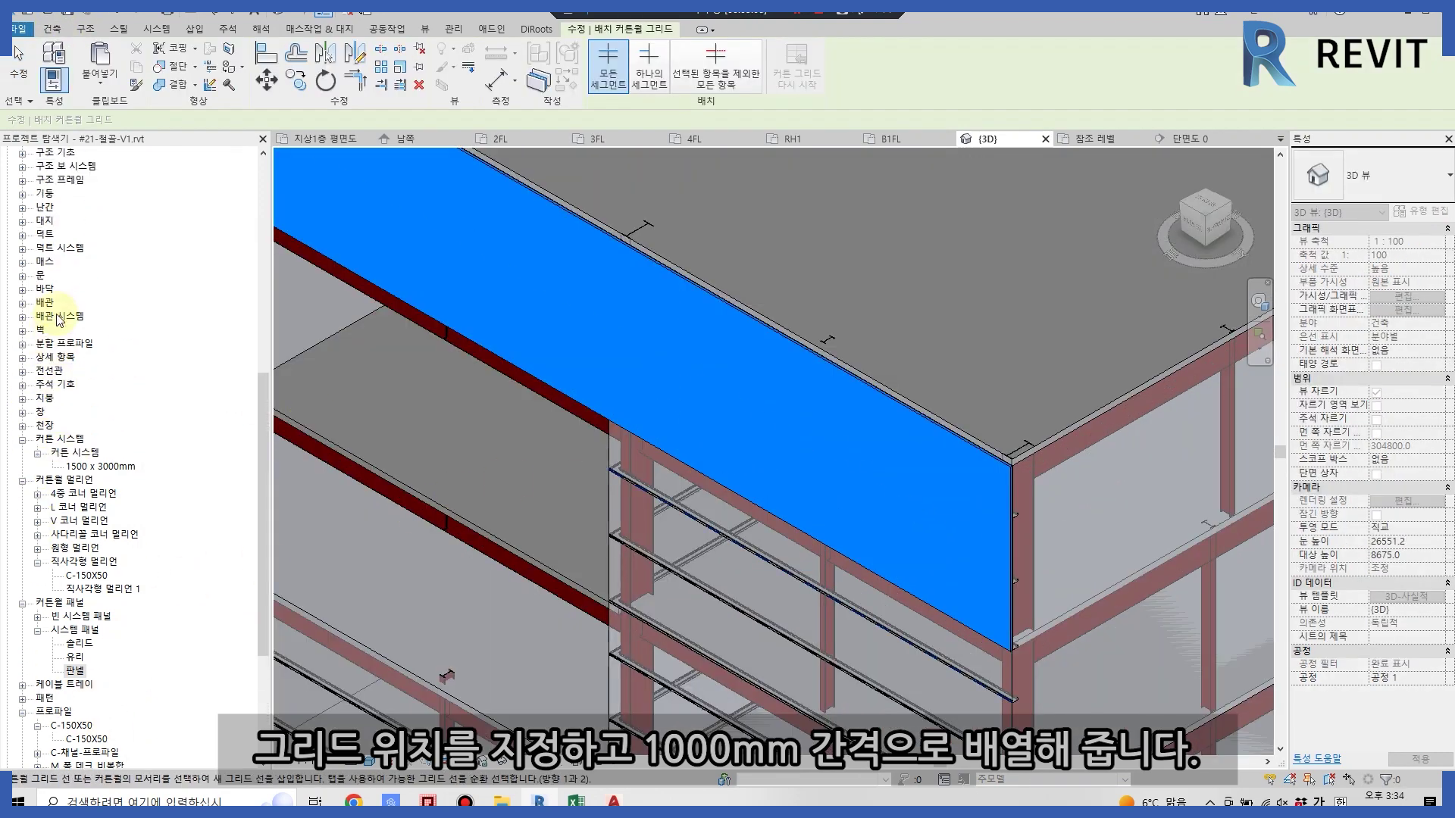
scroll(46, 318, "up", 4)
scroll(45, 318, "up", 3)
scroll(49, 324, "up", 3)
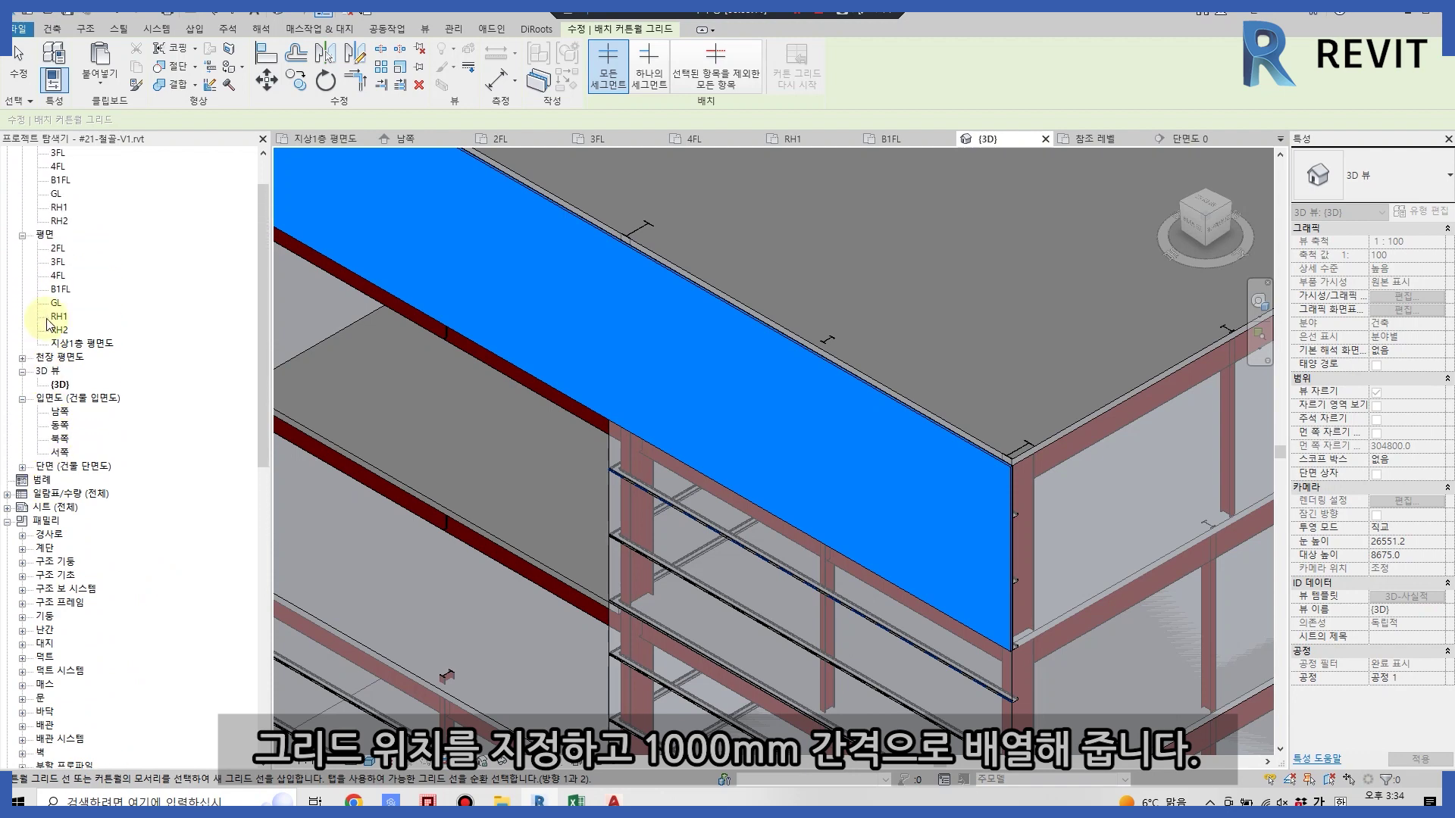
double_click(60, 438)
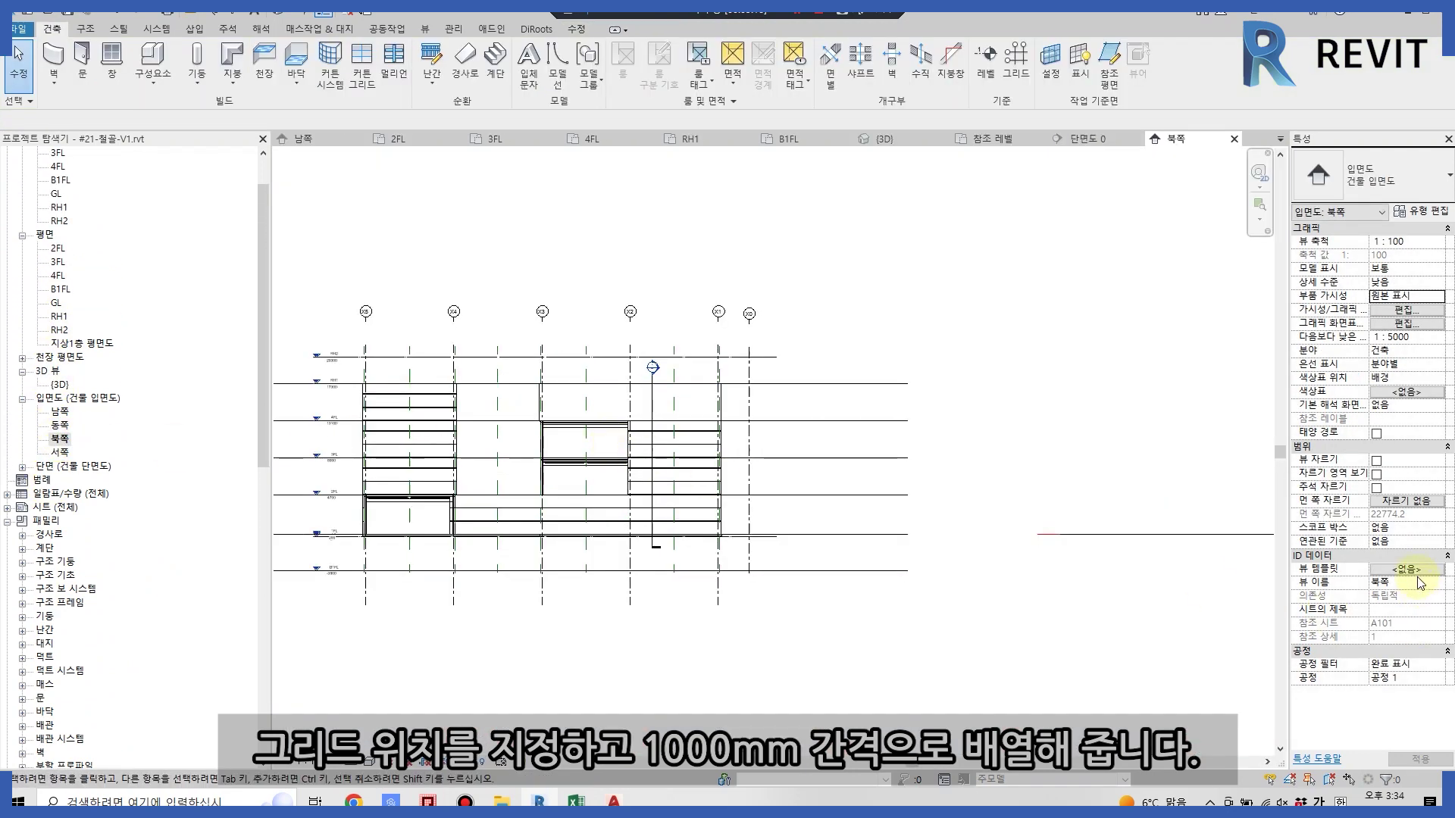
left_click(1406, 569)
left_click(220, 299)
left_click(811, 671)
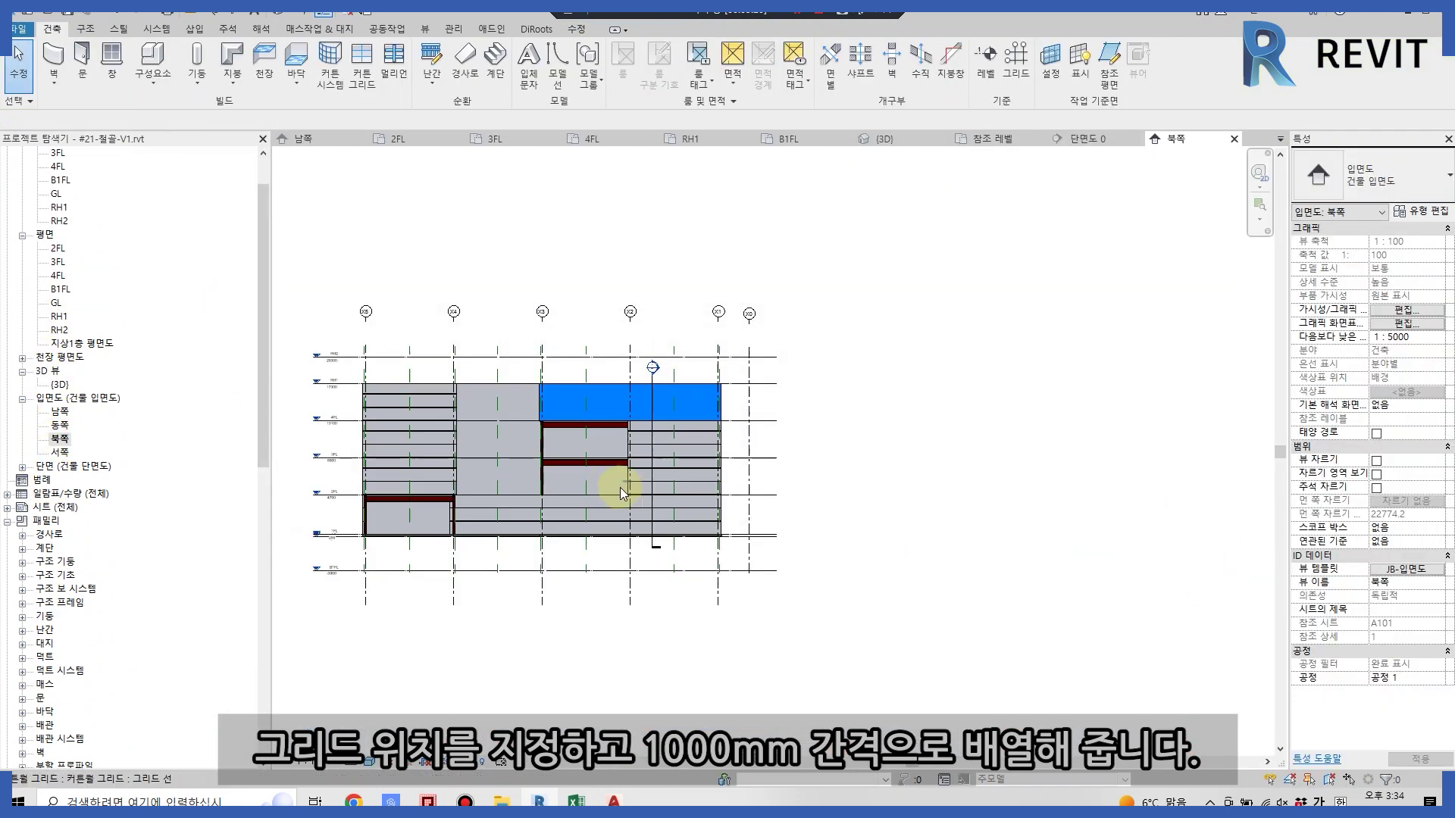
scroll(748, 351, "up", 4)
scroll(754, 396, "up", 2)
scroll(754, 390, "up", 4)
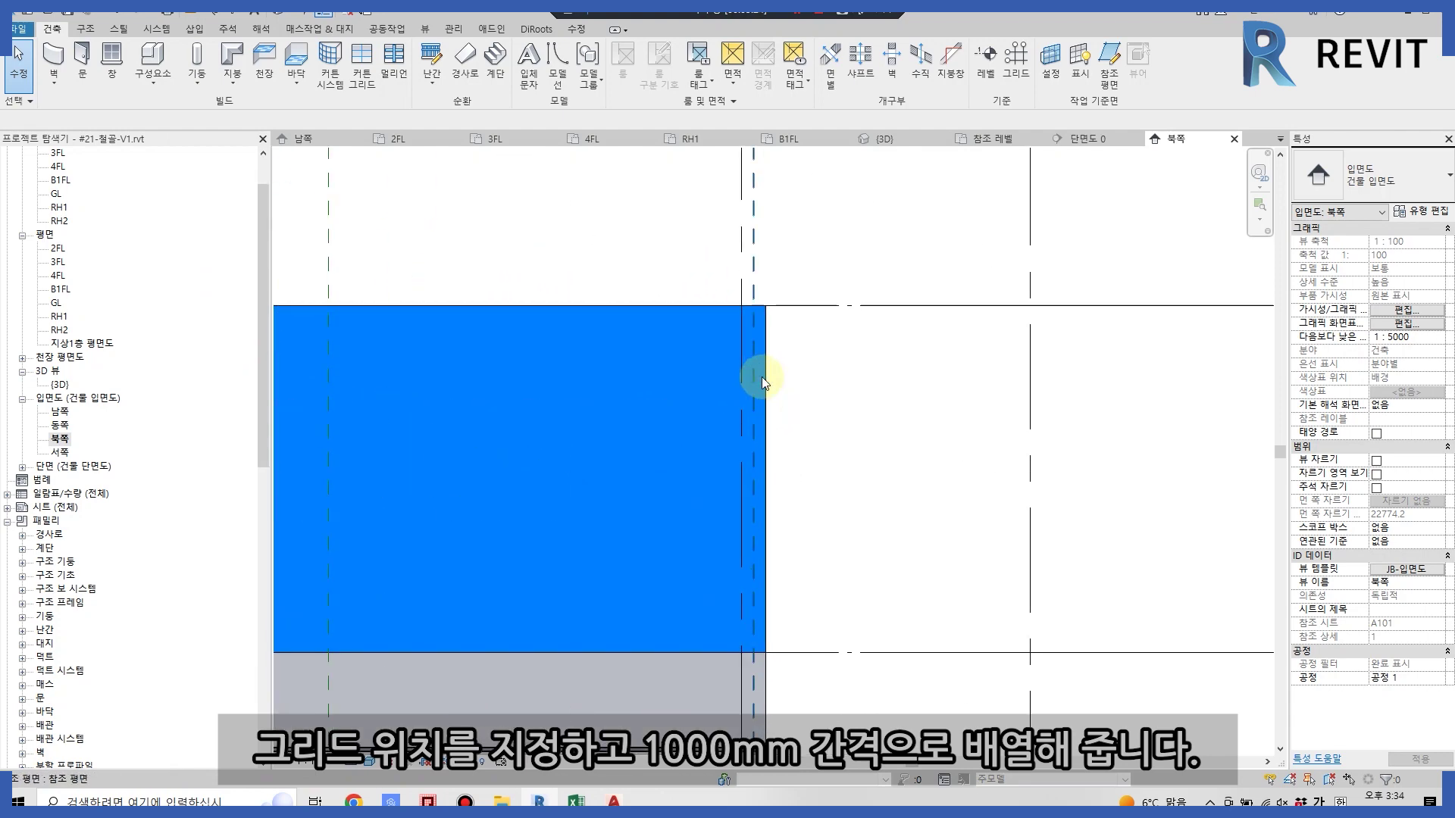
scroll(833, 470, "down", 2)
- Array a vertical curtain grid line at 1000 mm spacing along the blue wall
left_click(903, 565)
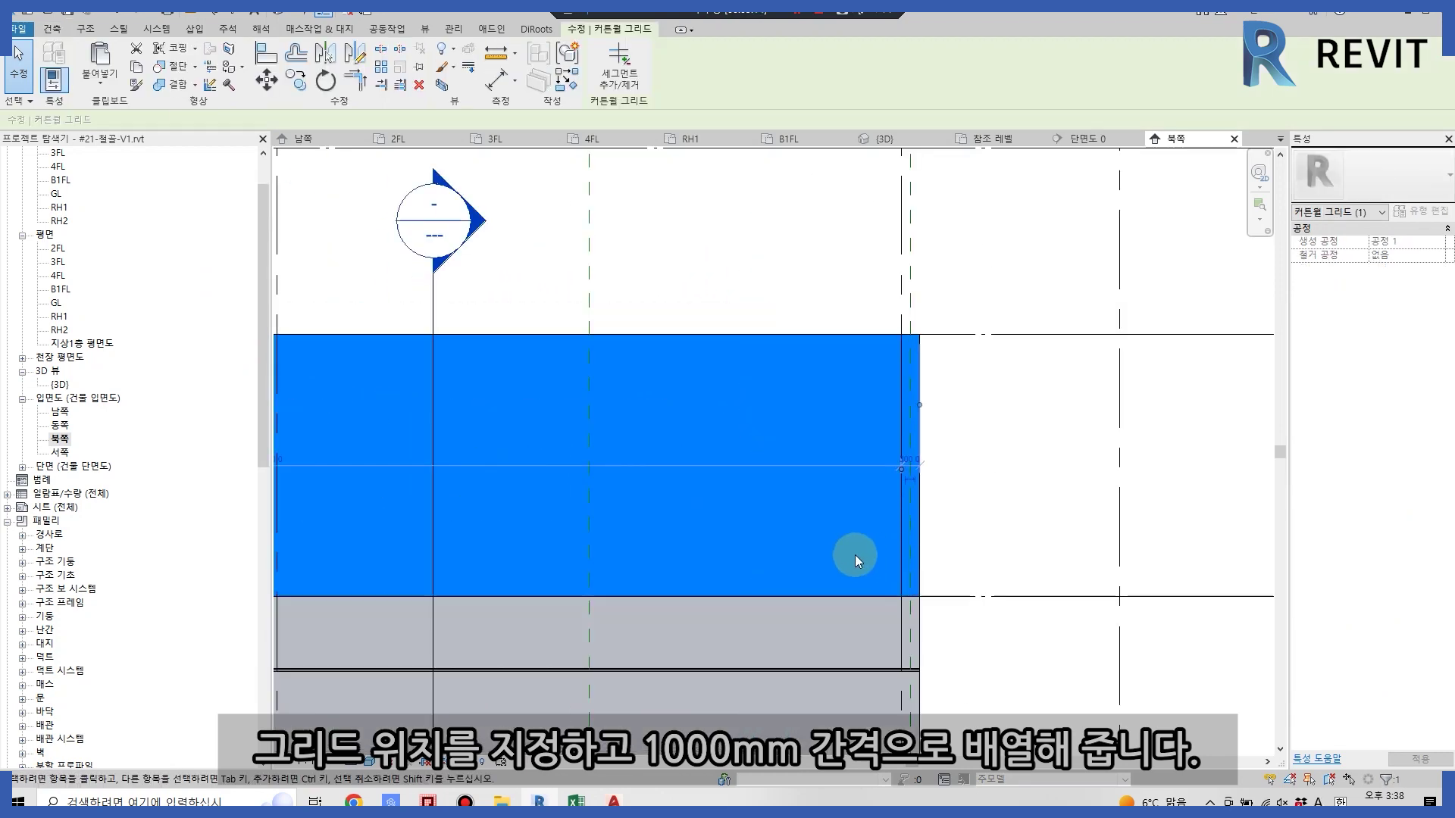
scroll(879, 523, "down", 3)
scroll(784, 411, "up", 2)
scroll(834, 425, "up", 1)
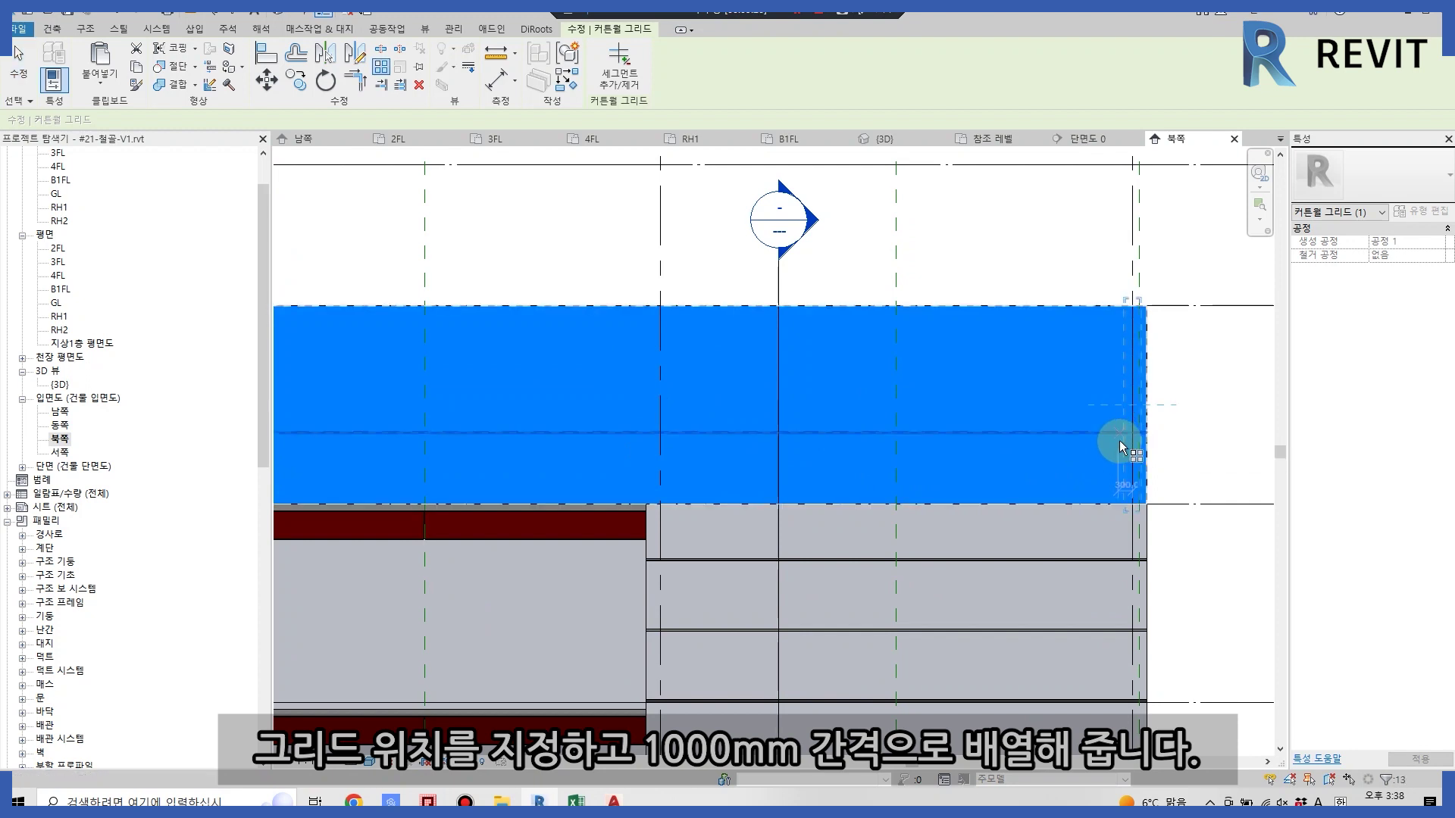
key("a")
key("r")
left_click(1134, 399)
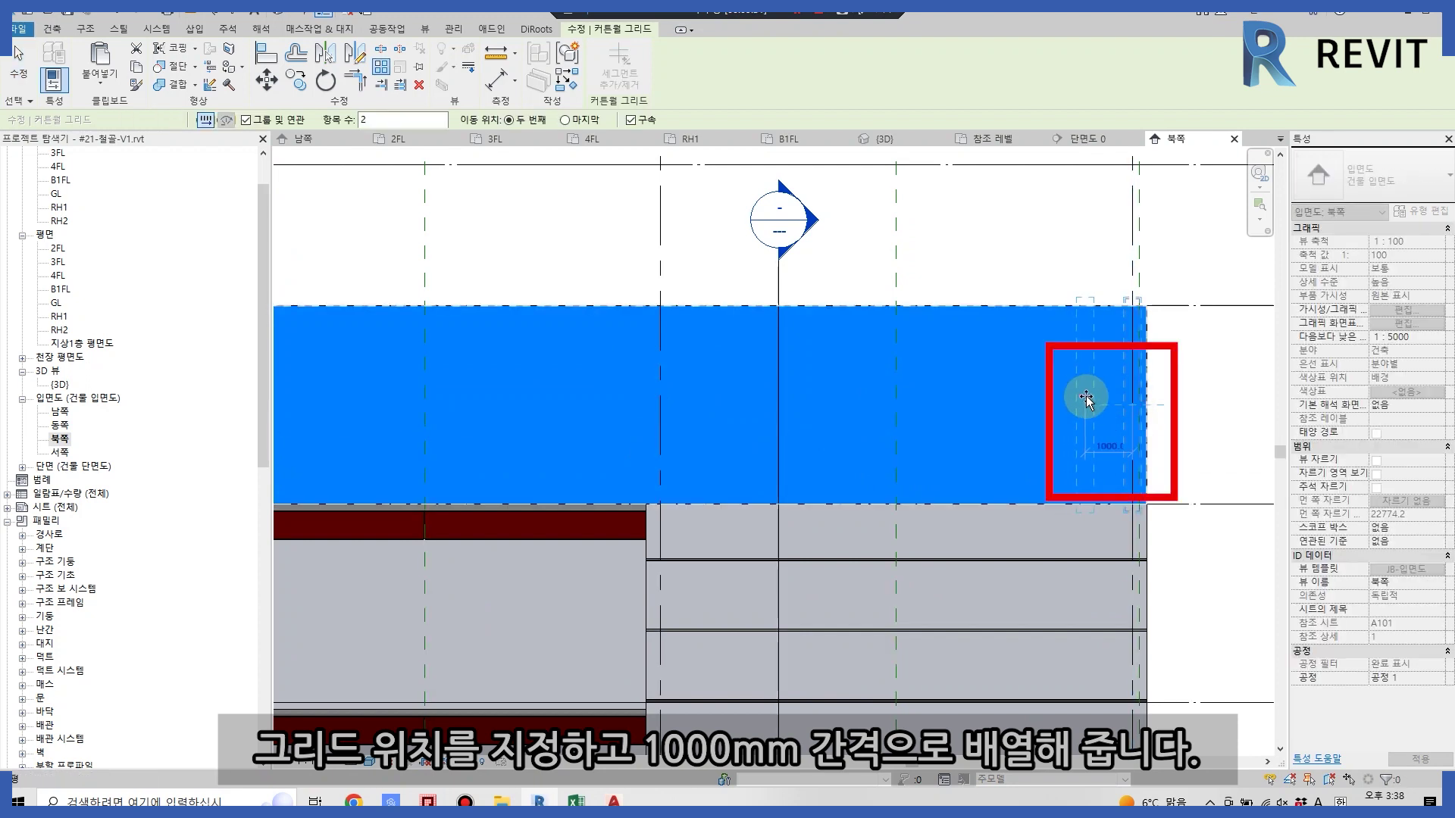
left_click(1085, 397)
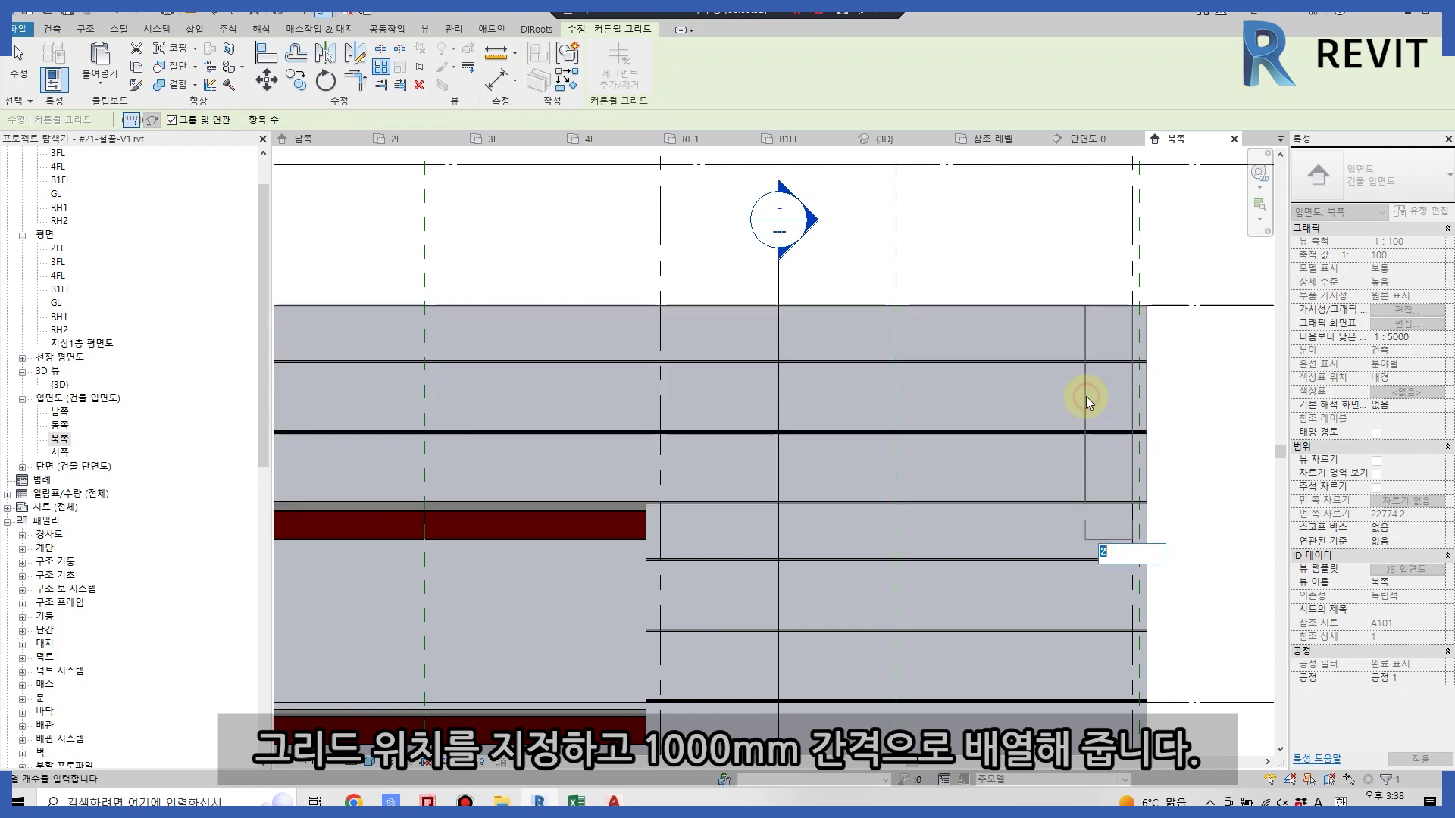
scroll(1069, 464, "up", 2)
type("10")
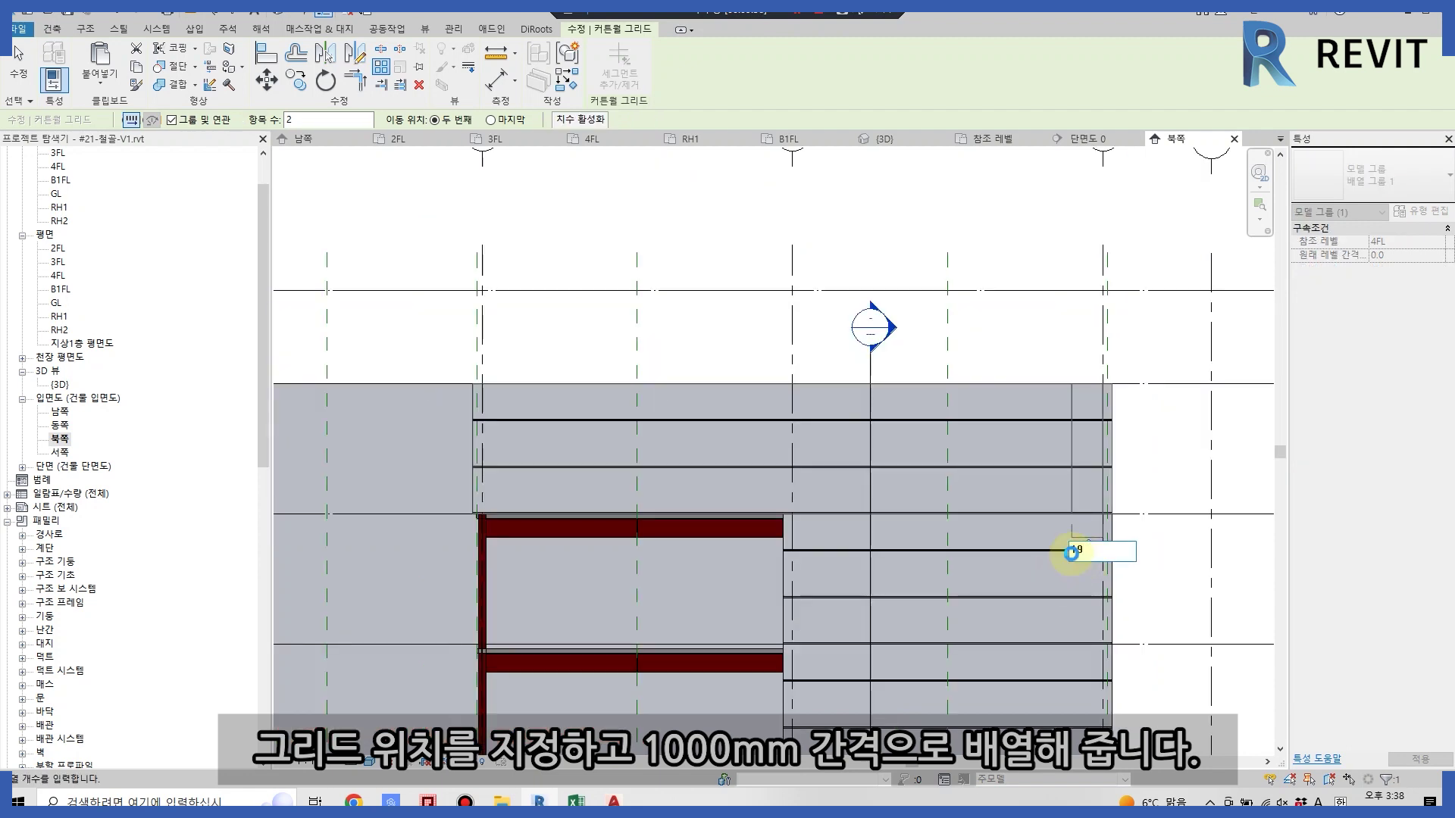
key("Return")
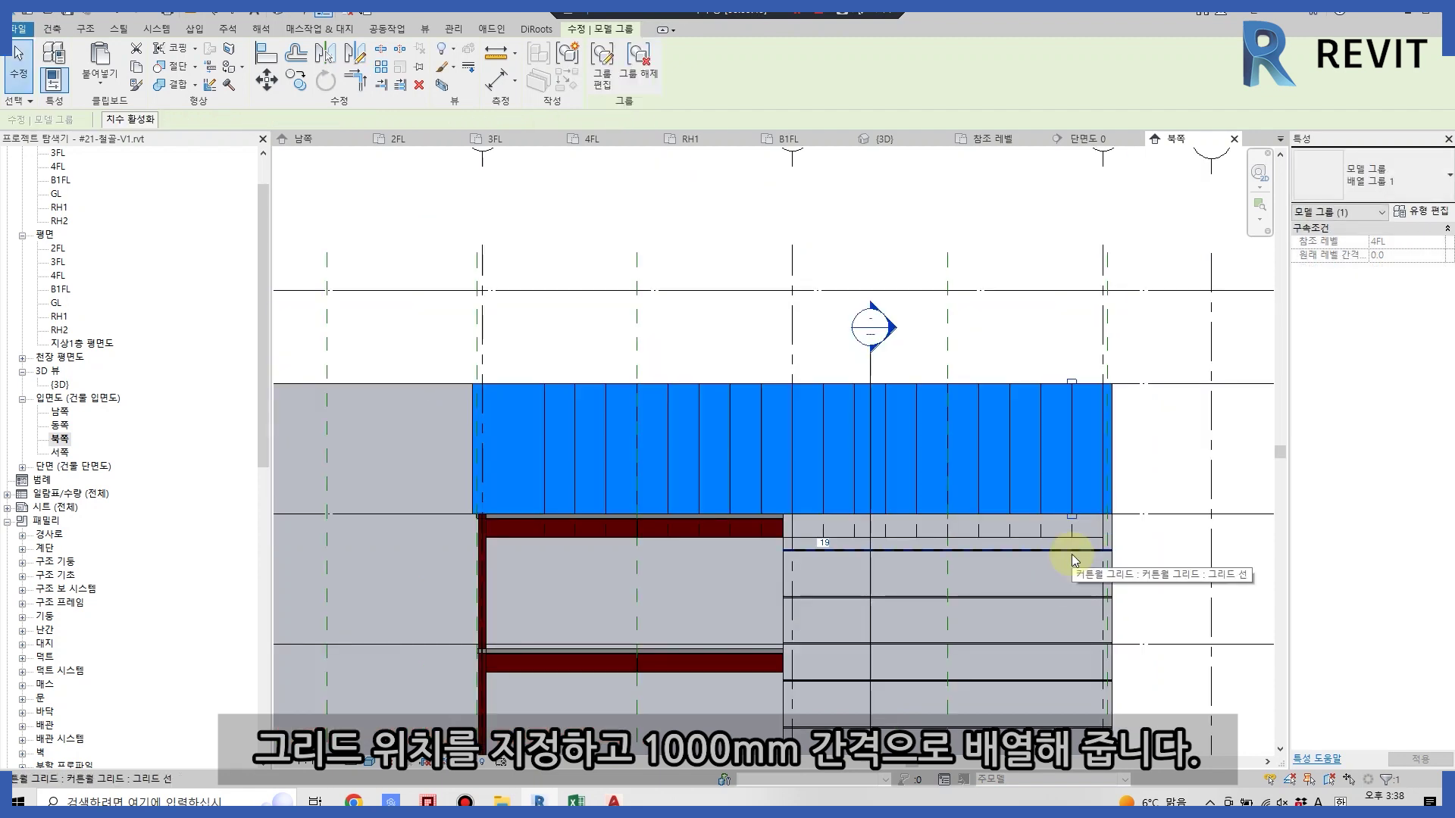
scroll(1061, 549, "up", 2)
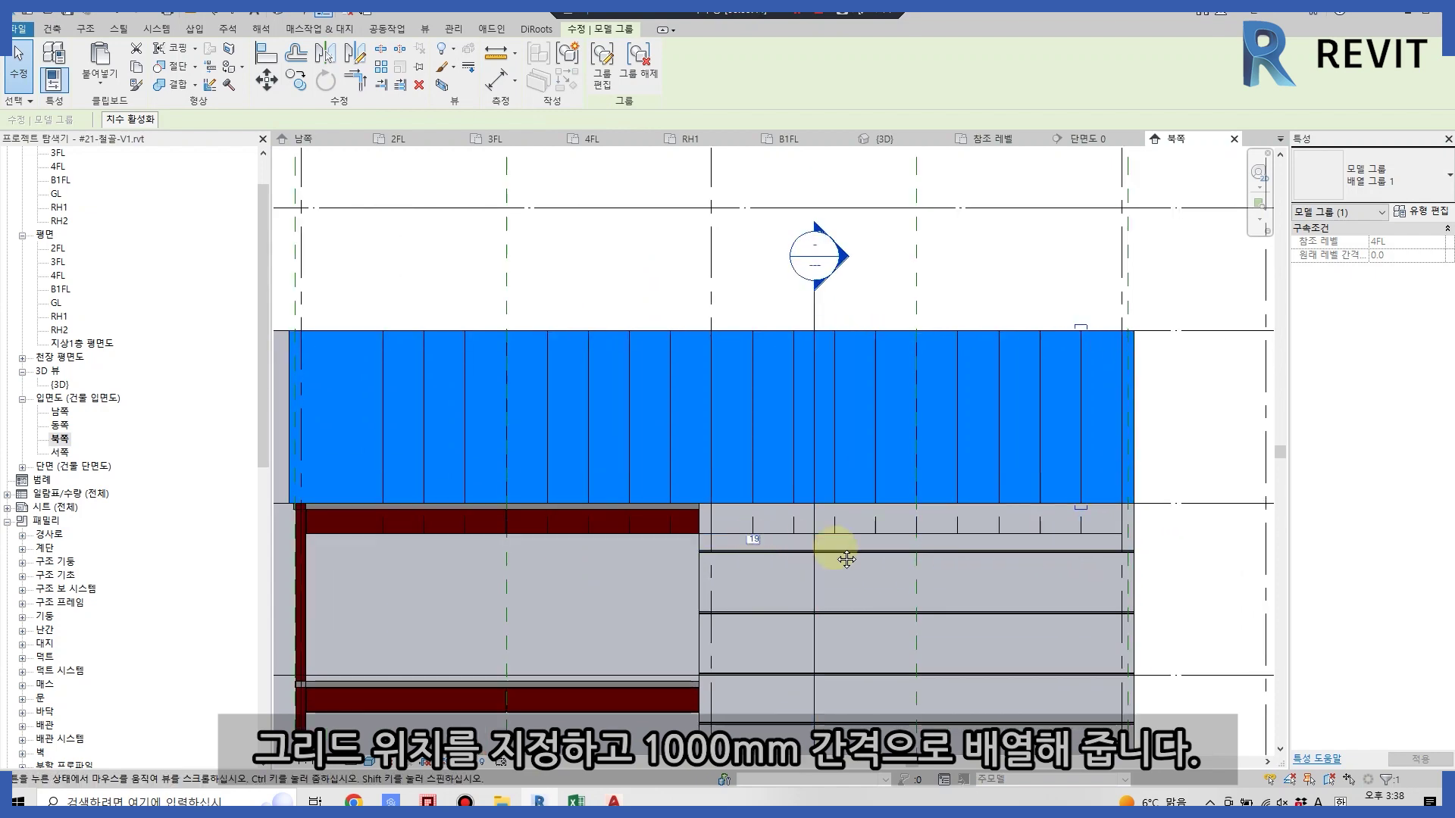
middle_click_drag(780, 551, 938, 587)
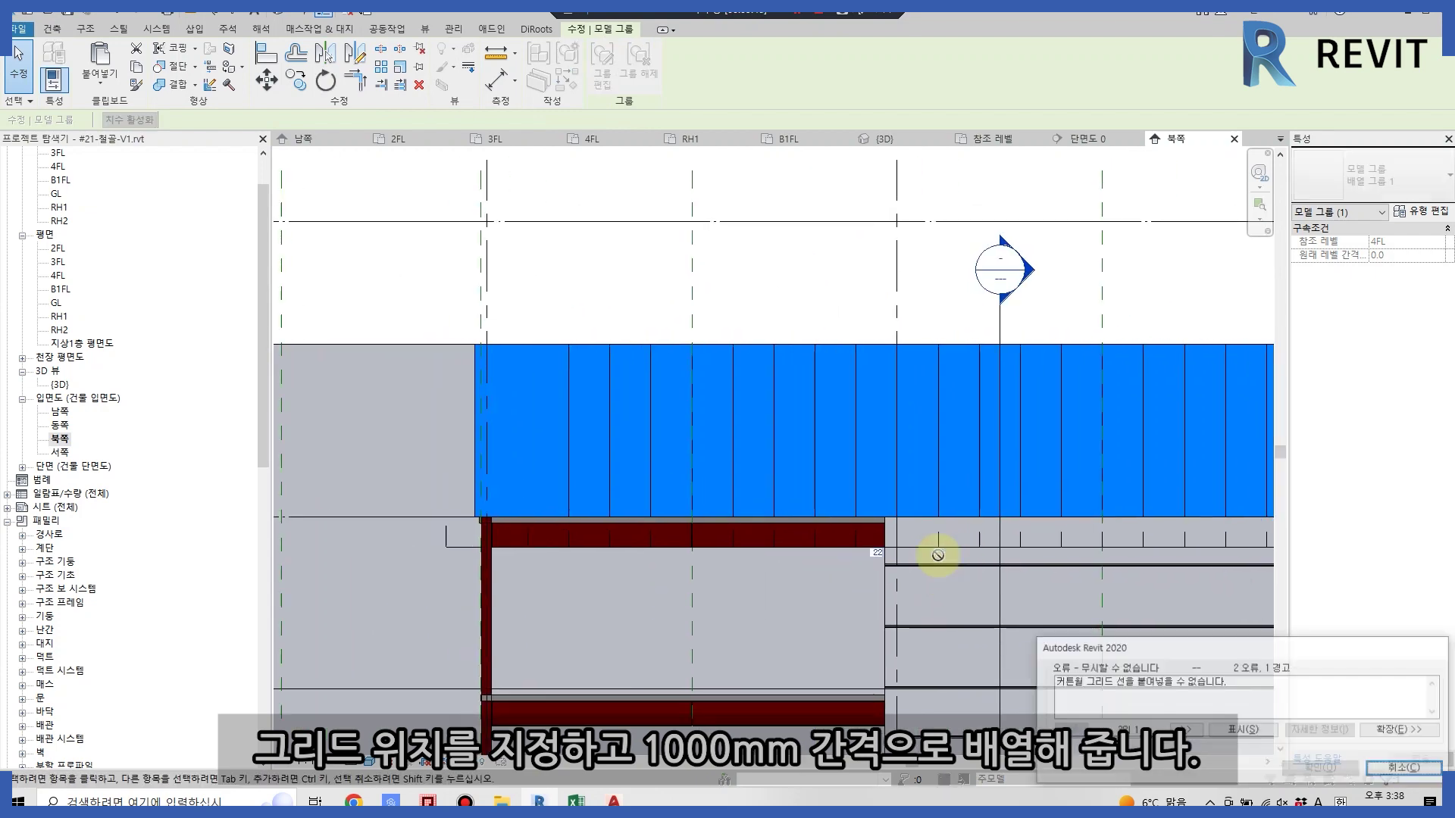
key("Escape")
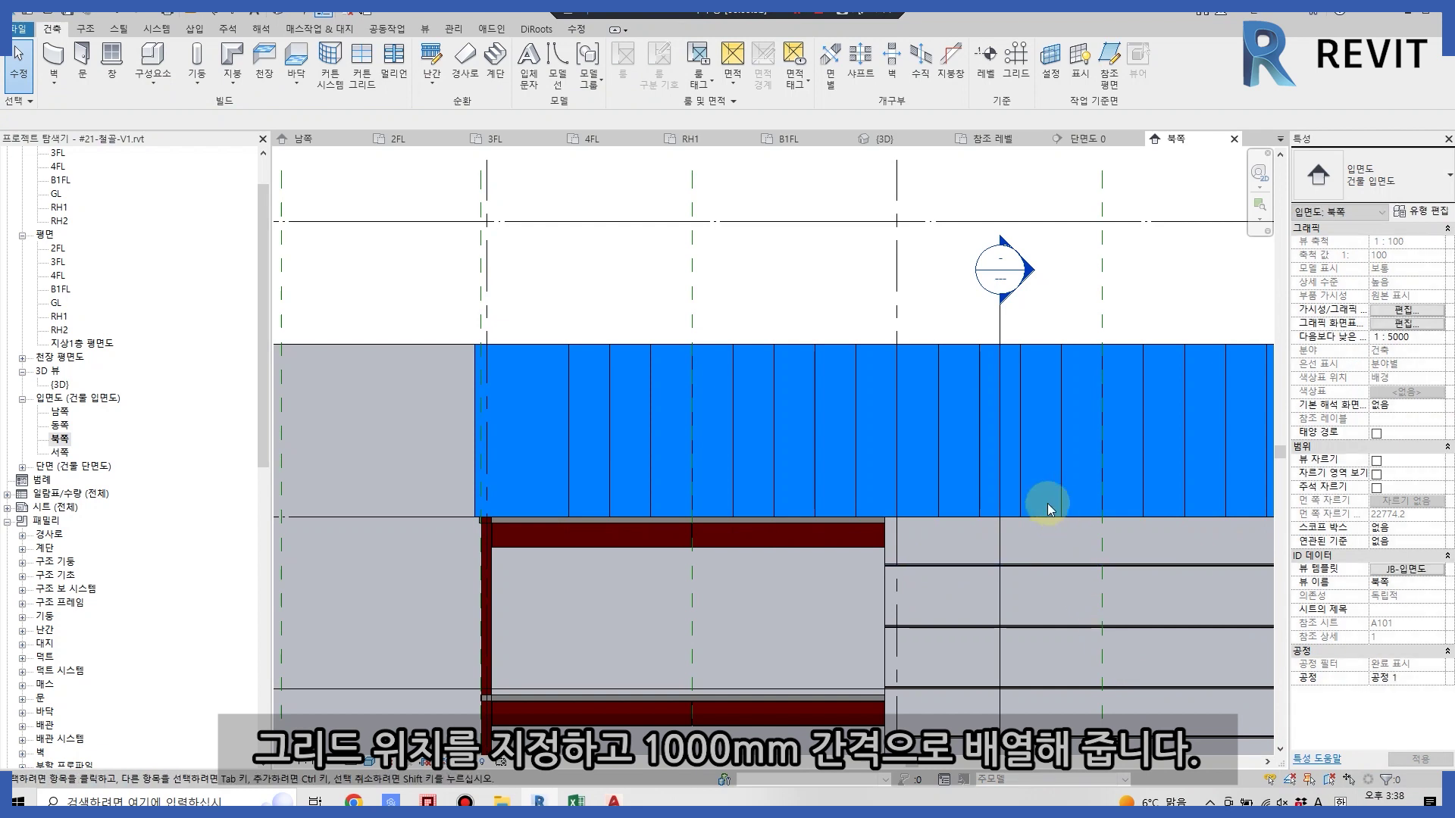
- Change the grid line array count to 21
left_click(1049, 509)
key("a")
key("r")
left_click(962, 543)
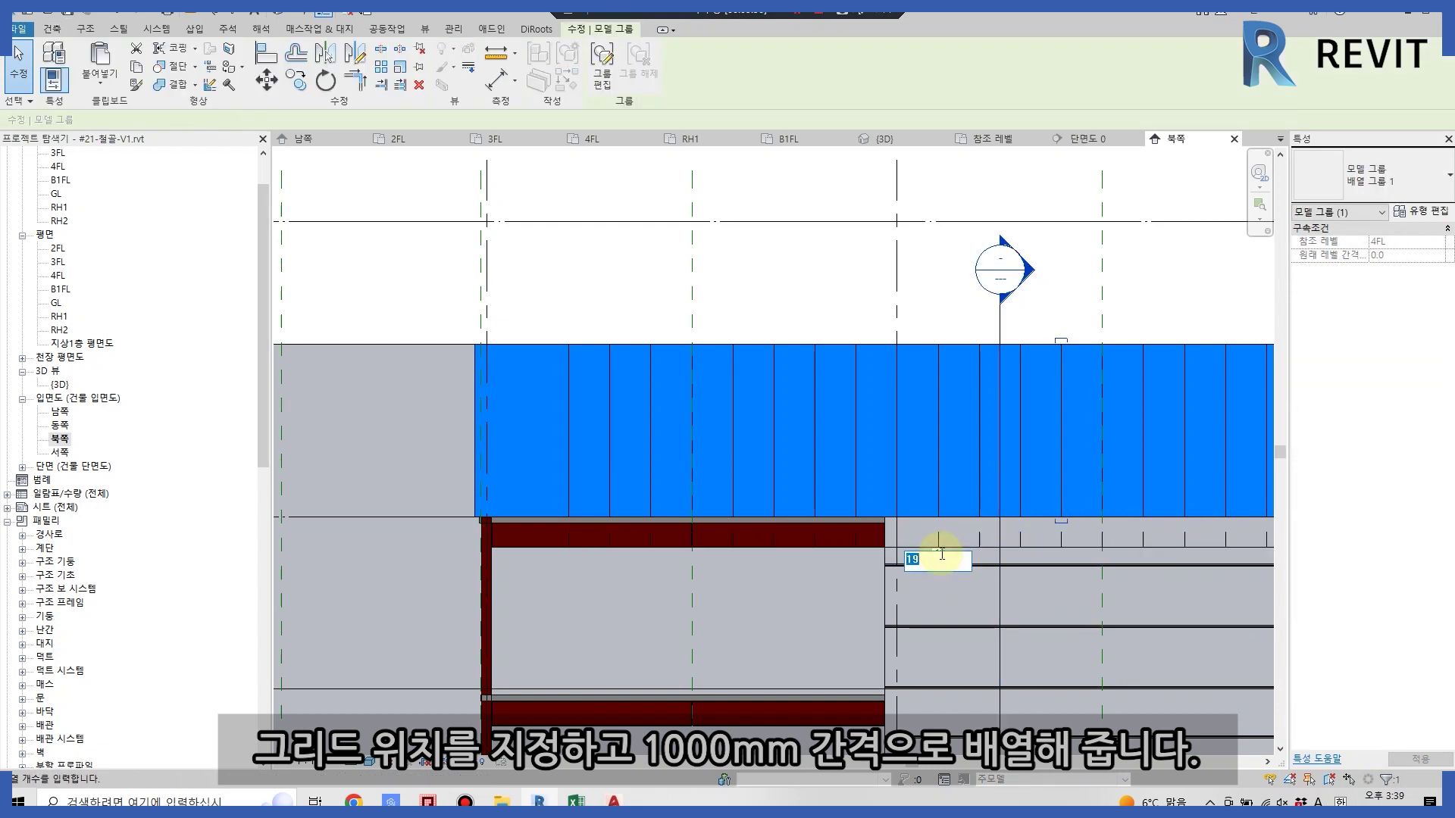
type("21")
key("Return")
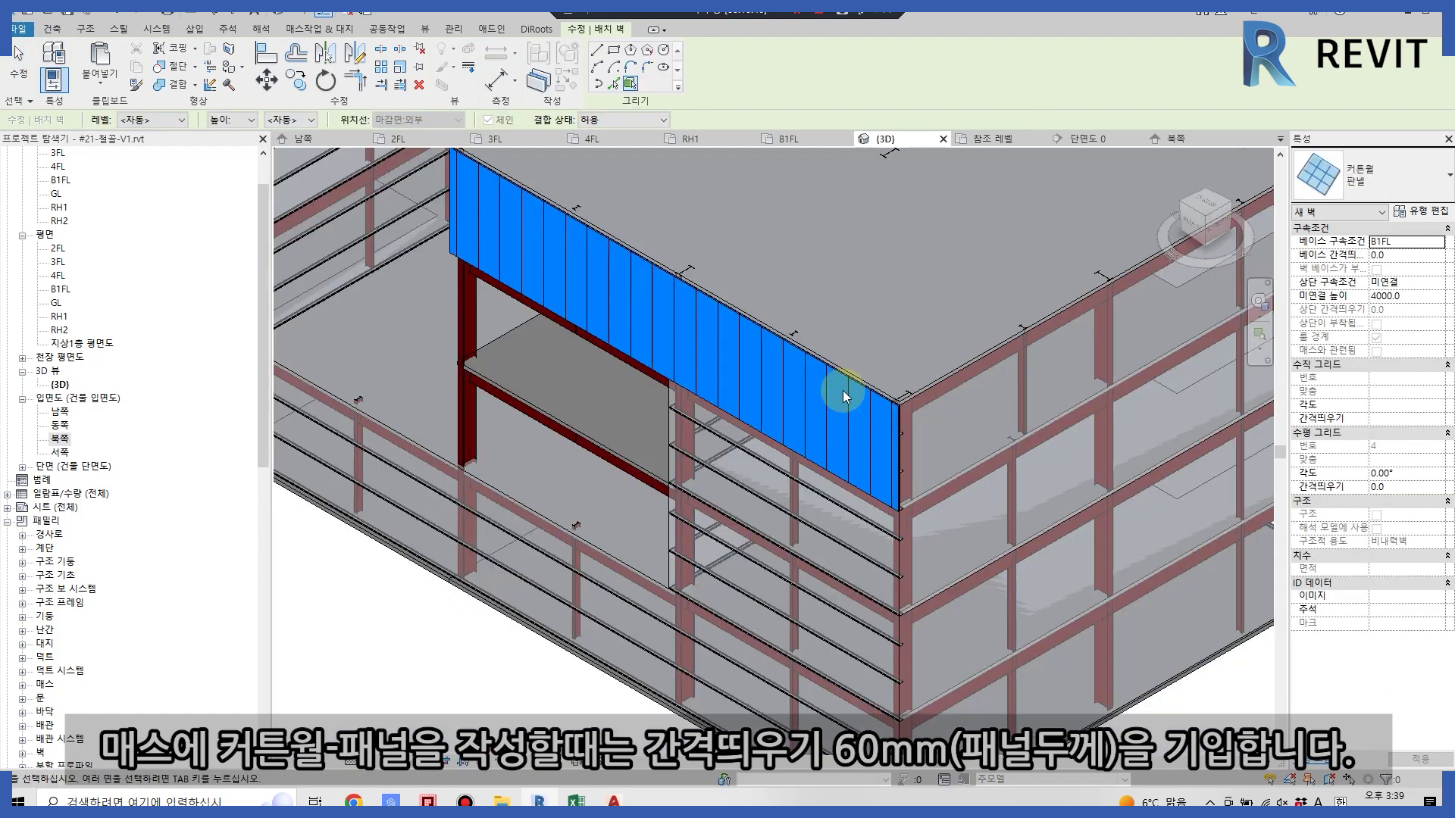
- Place 커튼월 판넬 walls with a 60 mm offset on the two lower mass faces
left_click(844, 389)
key("Escape")
left_click(856, 382)
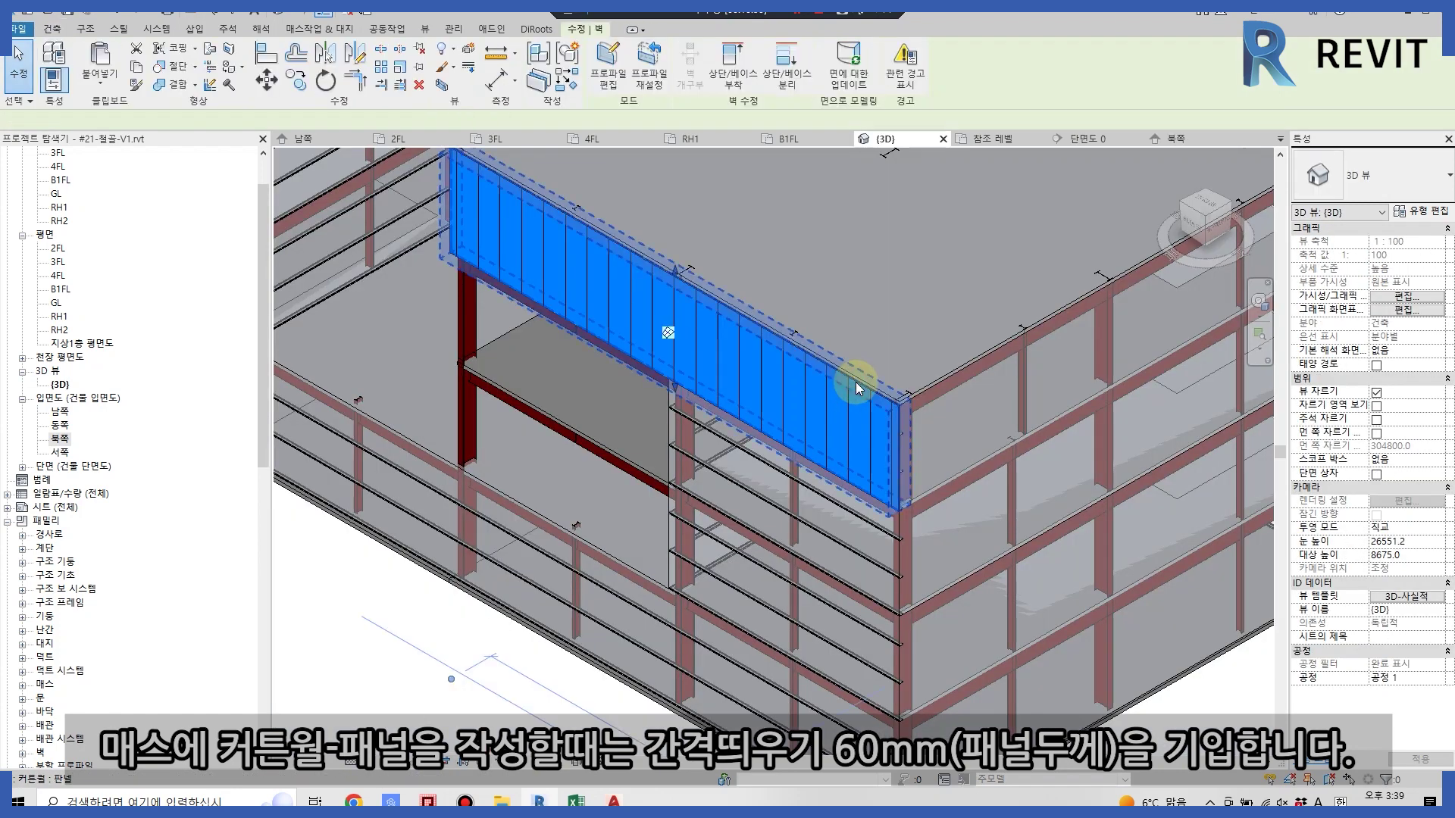
left_click(330, 64)
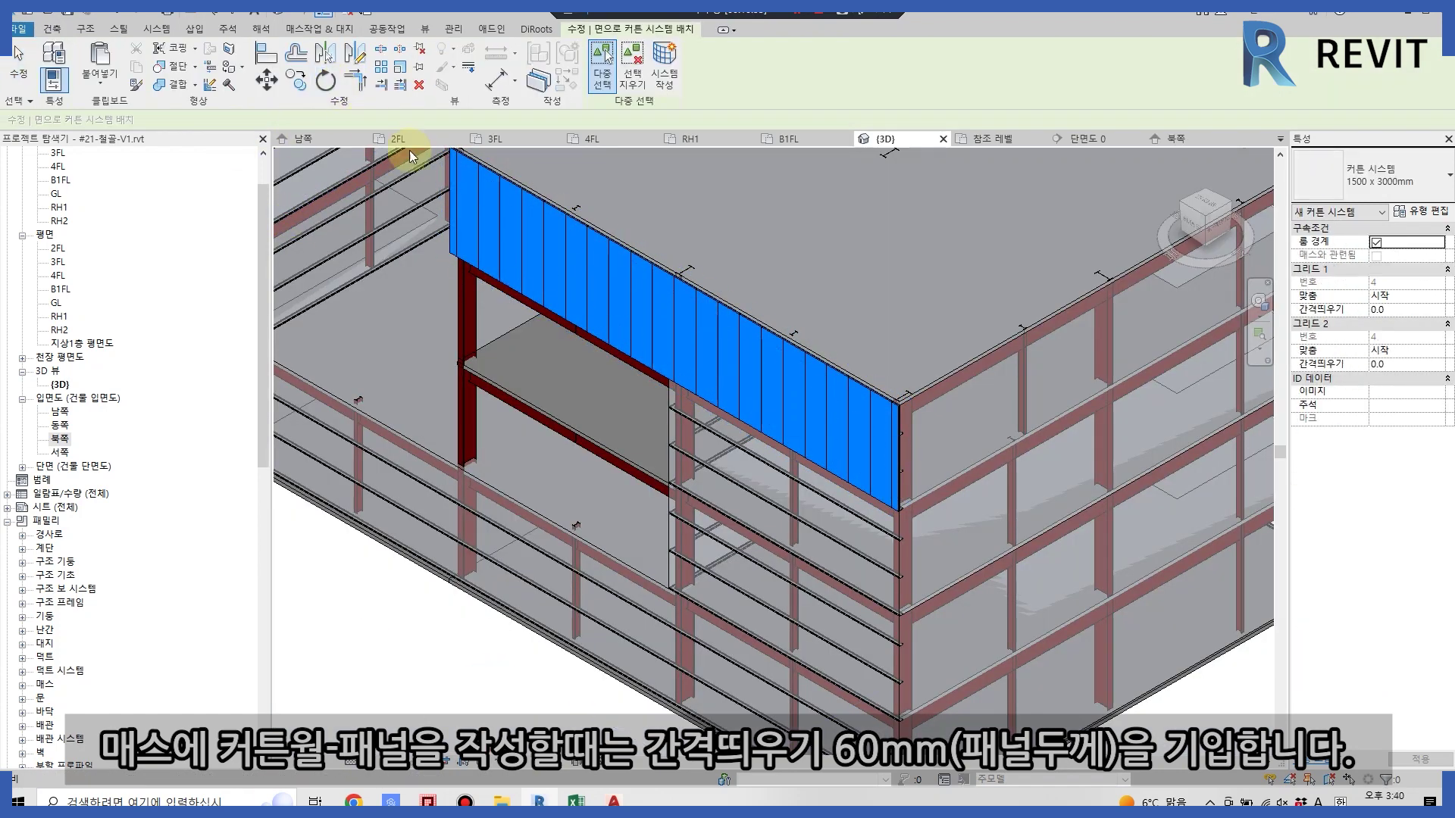
left_click(51, 29)
left_click(61, 83)
left_click(83, 110)
type("60")
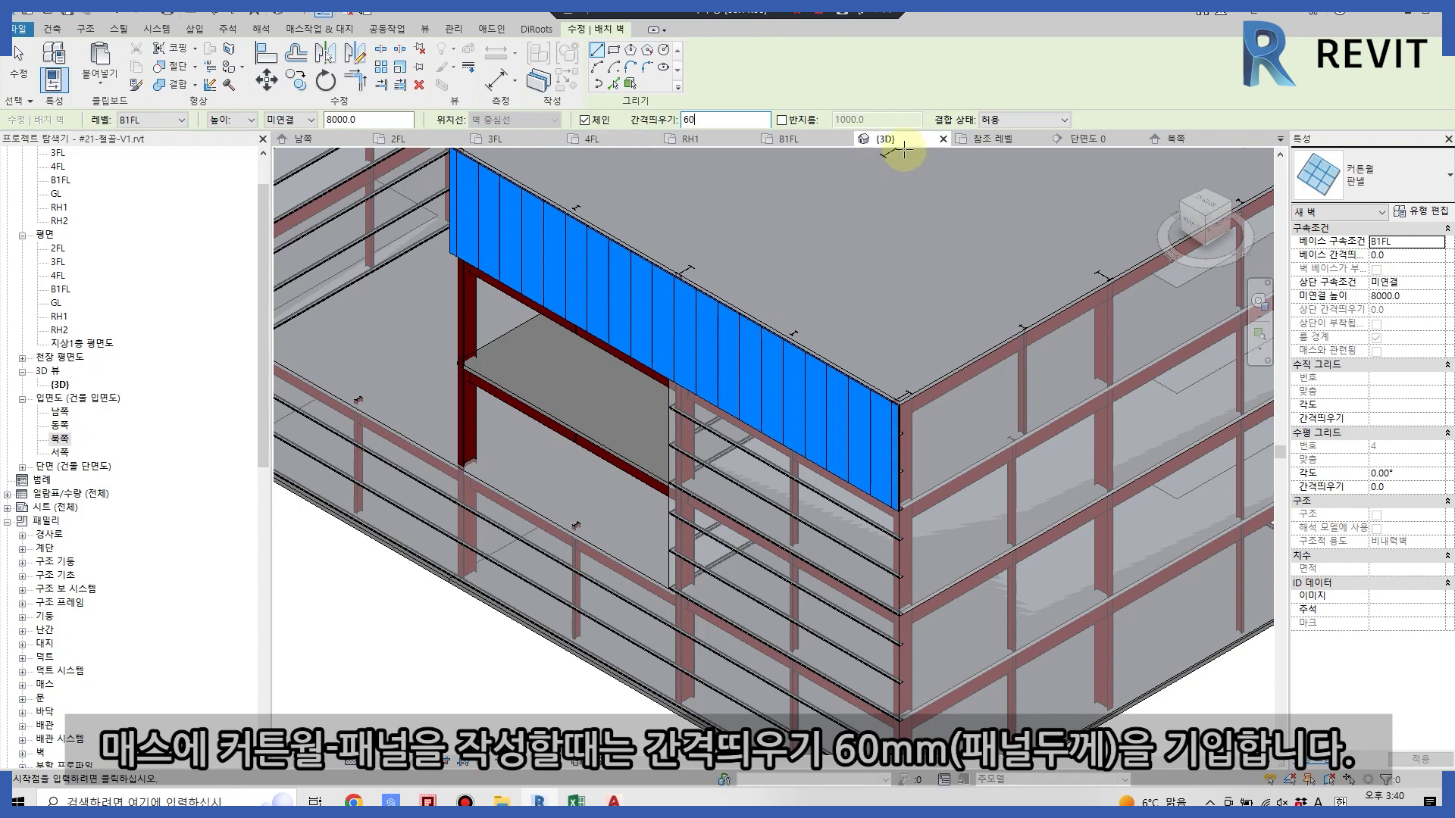
left_click(633, 84)
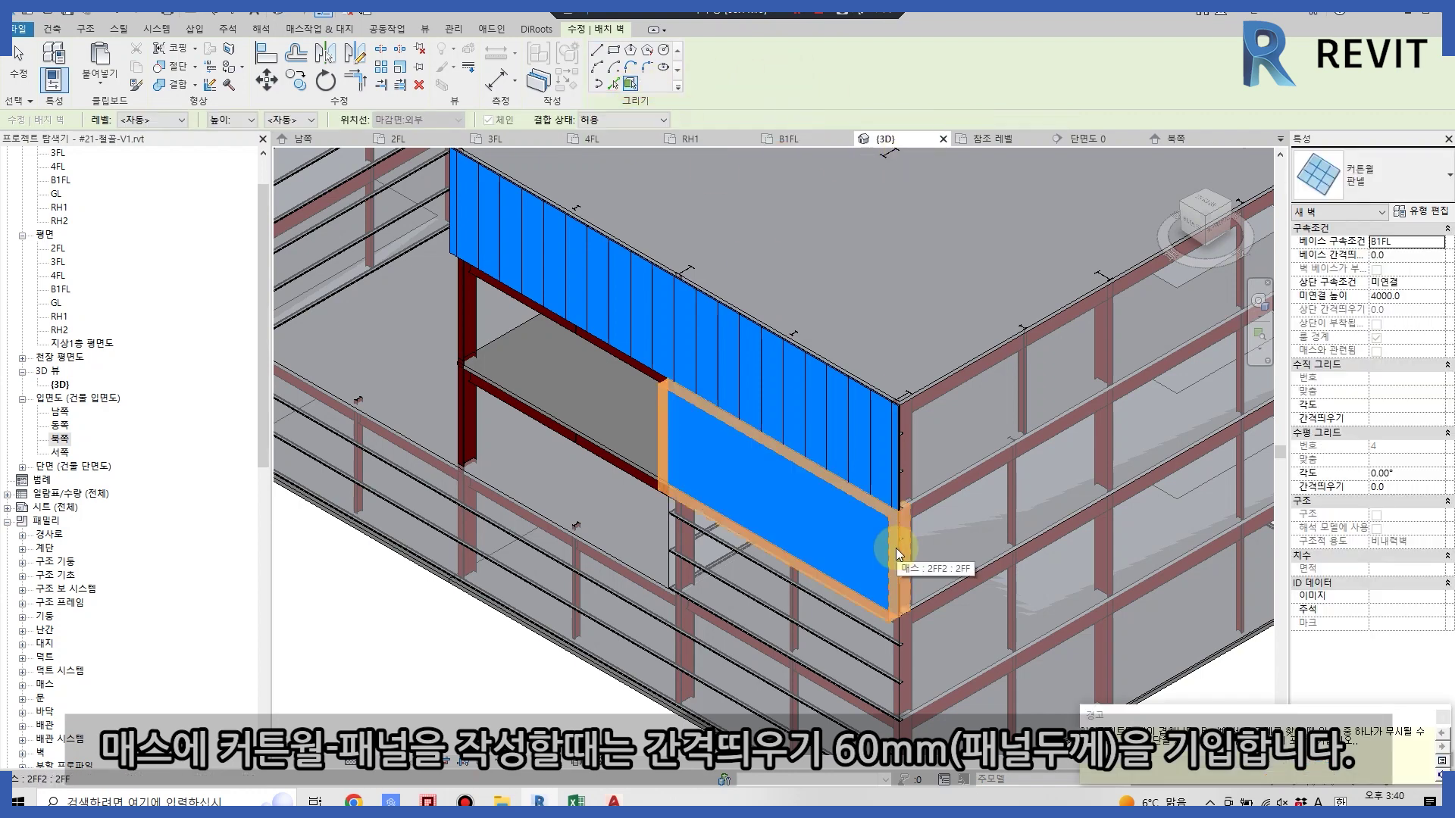
left_click(896, 548)
middle_click_drag(780, 518, 730, 488)
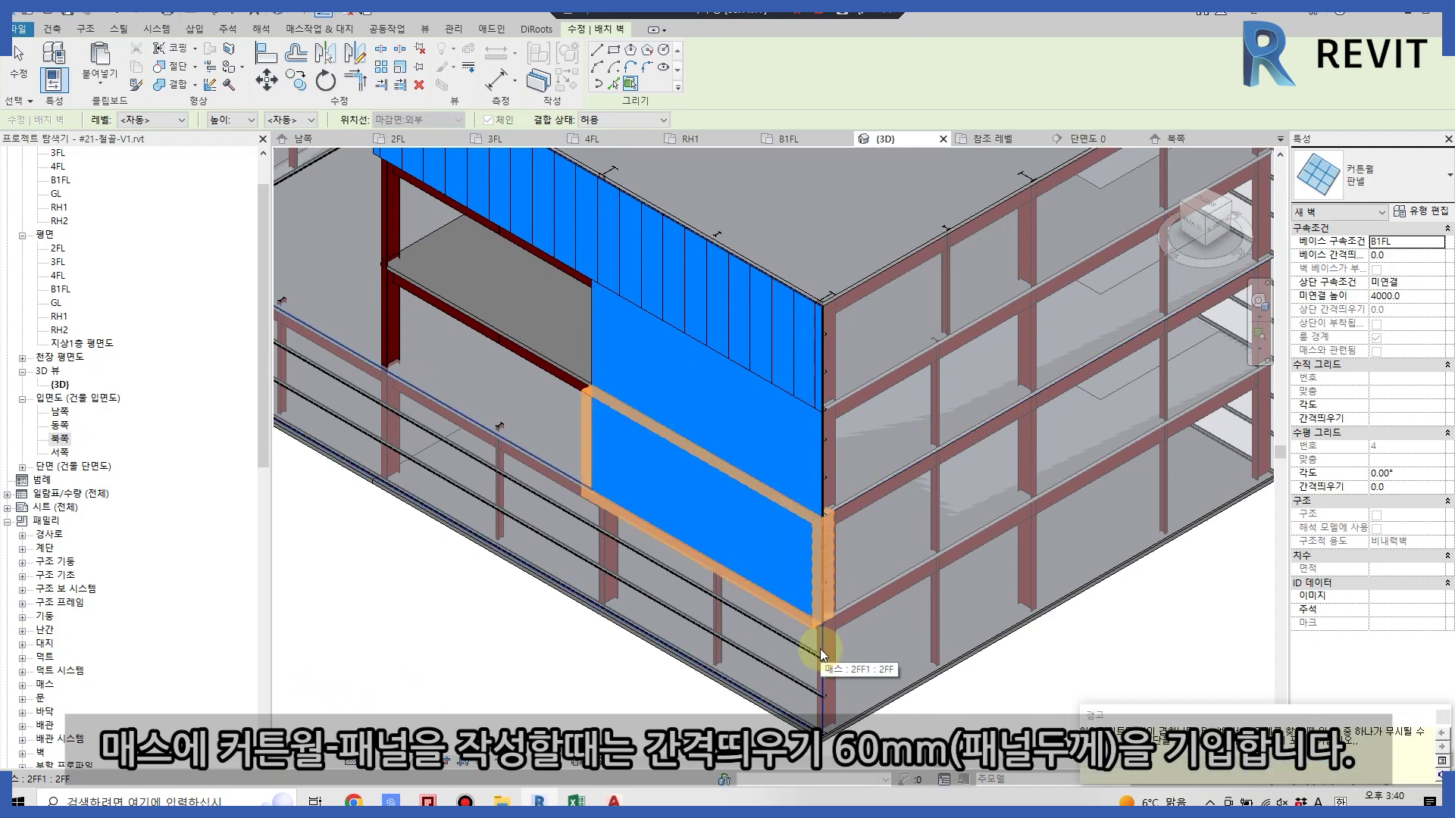
left_click(822, 651)
key("Escape")
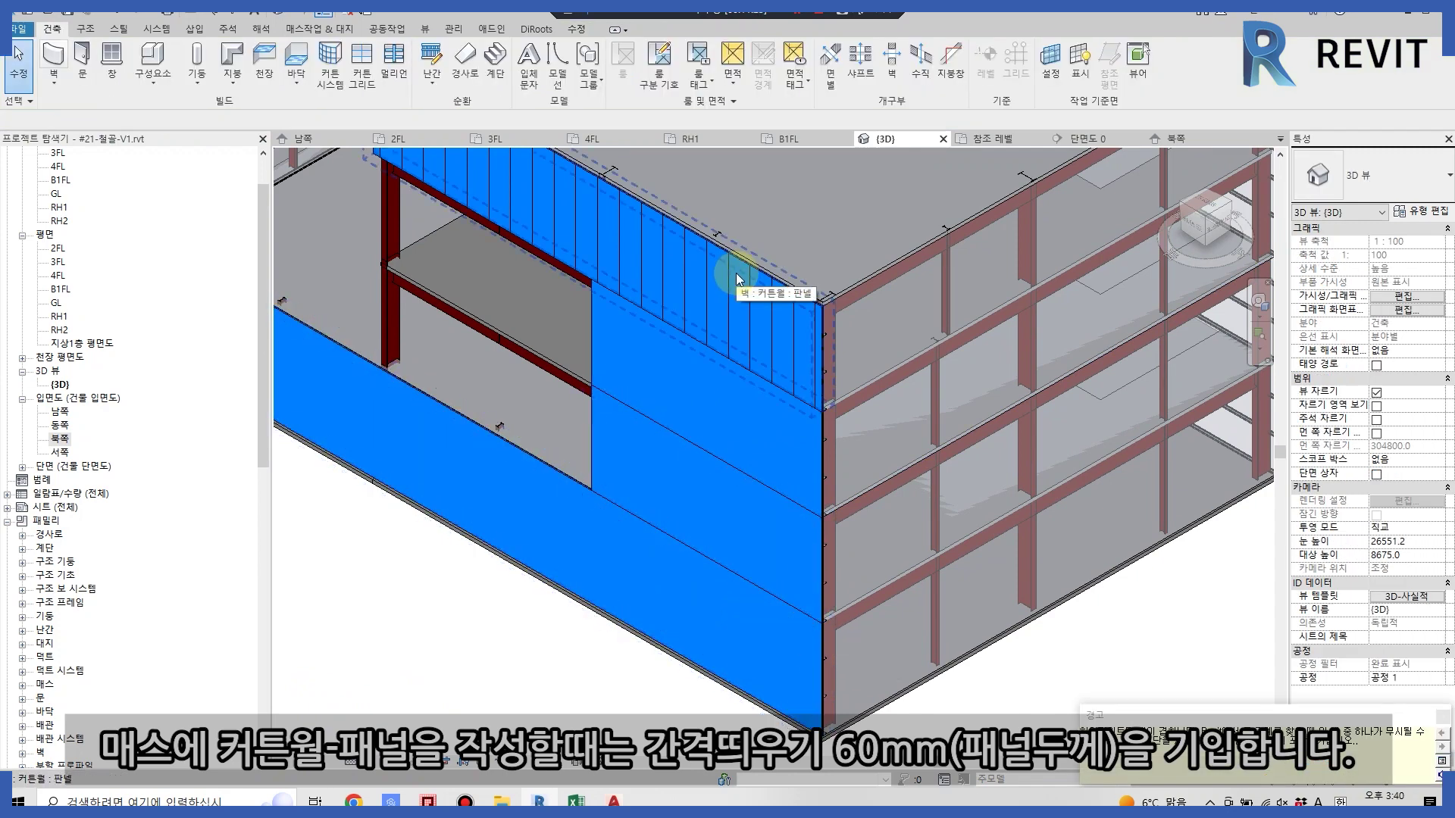
- Inspect the panel in section 단면도 0, then open the System Panel 판넬 type properties (thickness 60)
left_click(1087, 138)
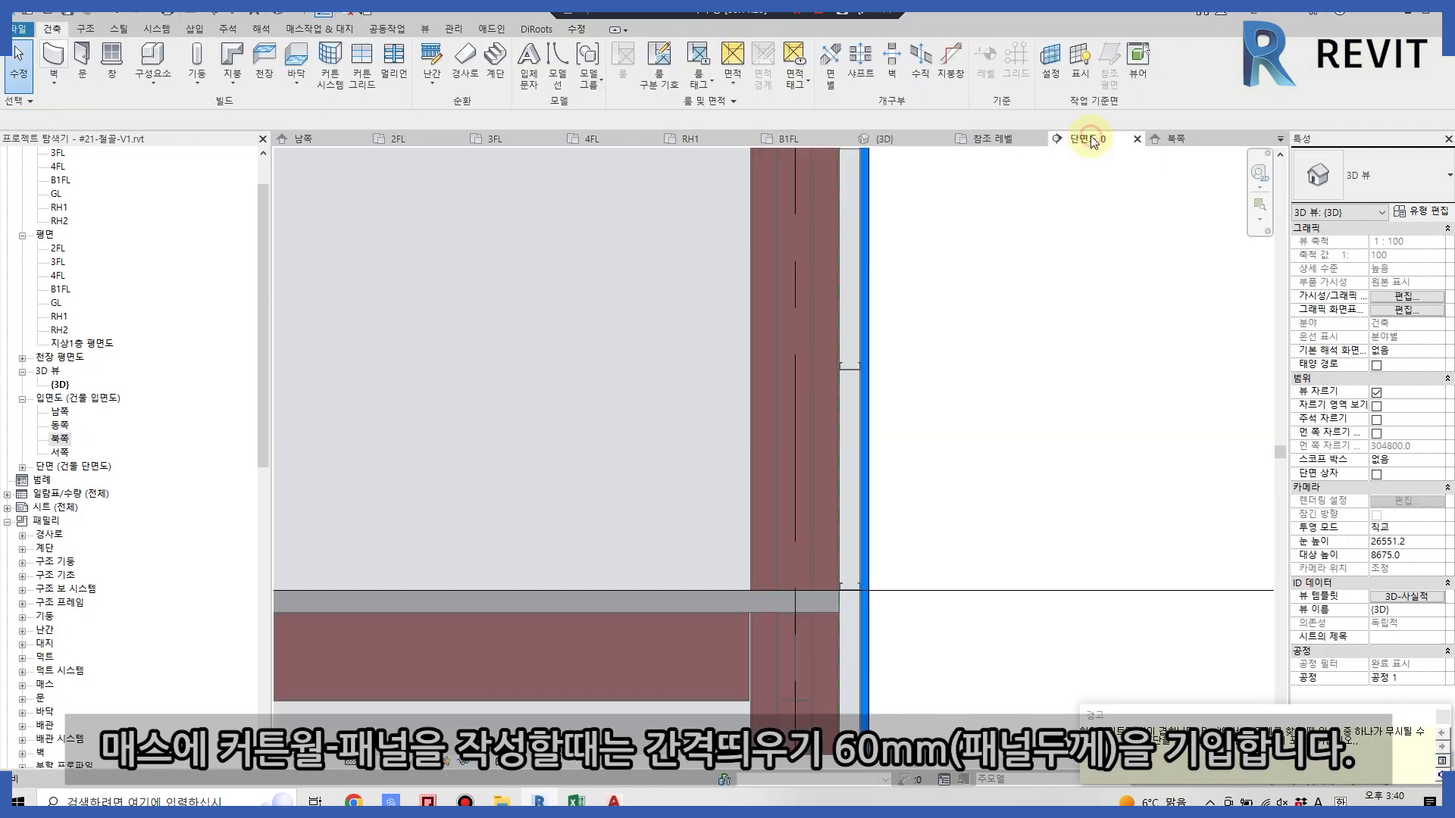
scroll(745, 358, "down", 2)
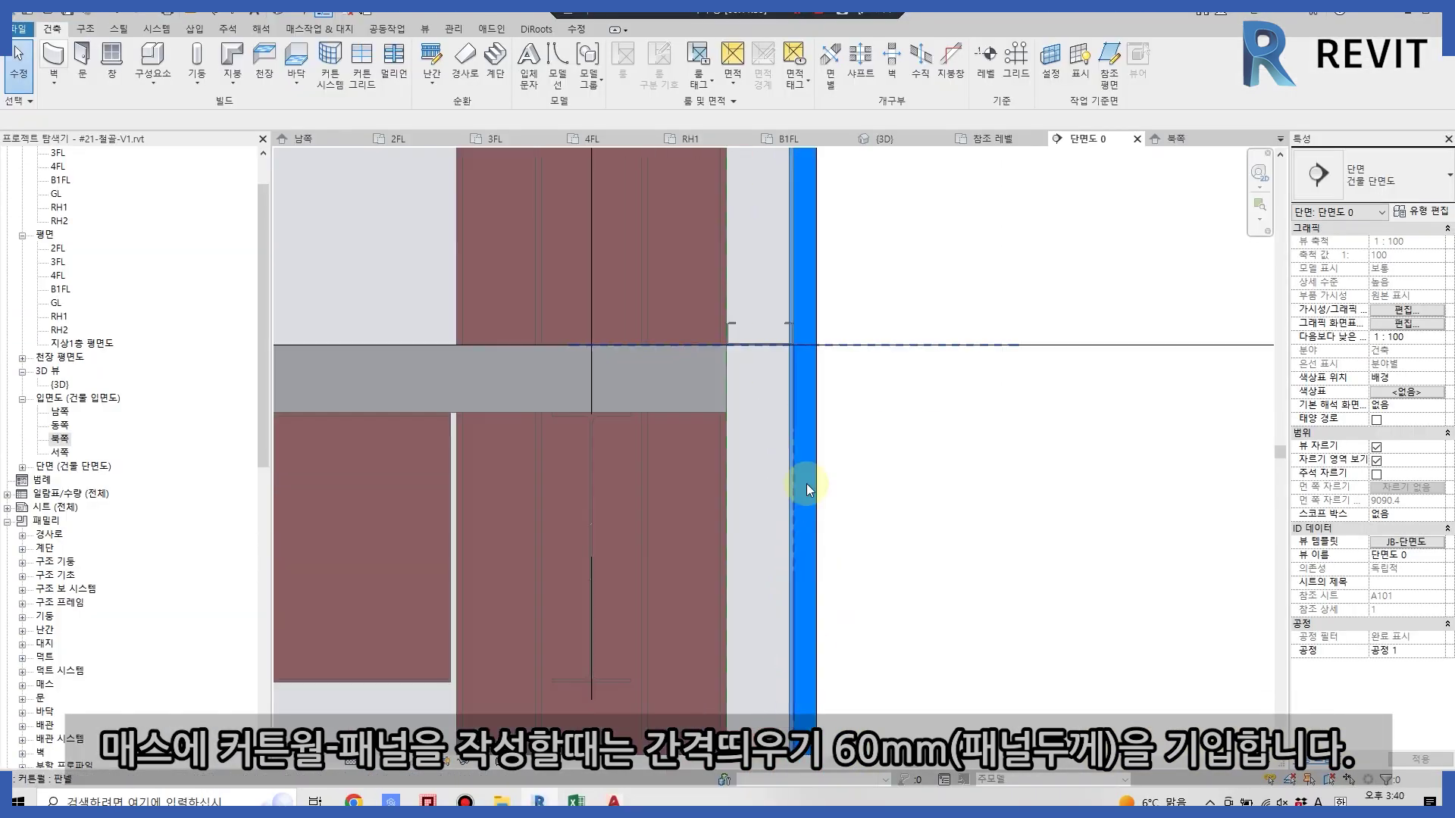
scroll(803, 455, "up", 3)
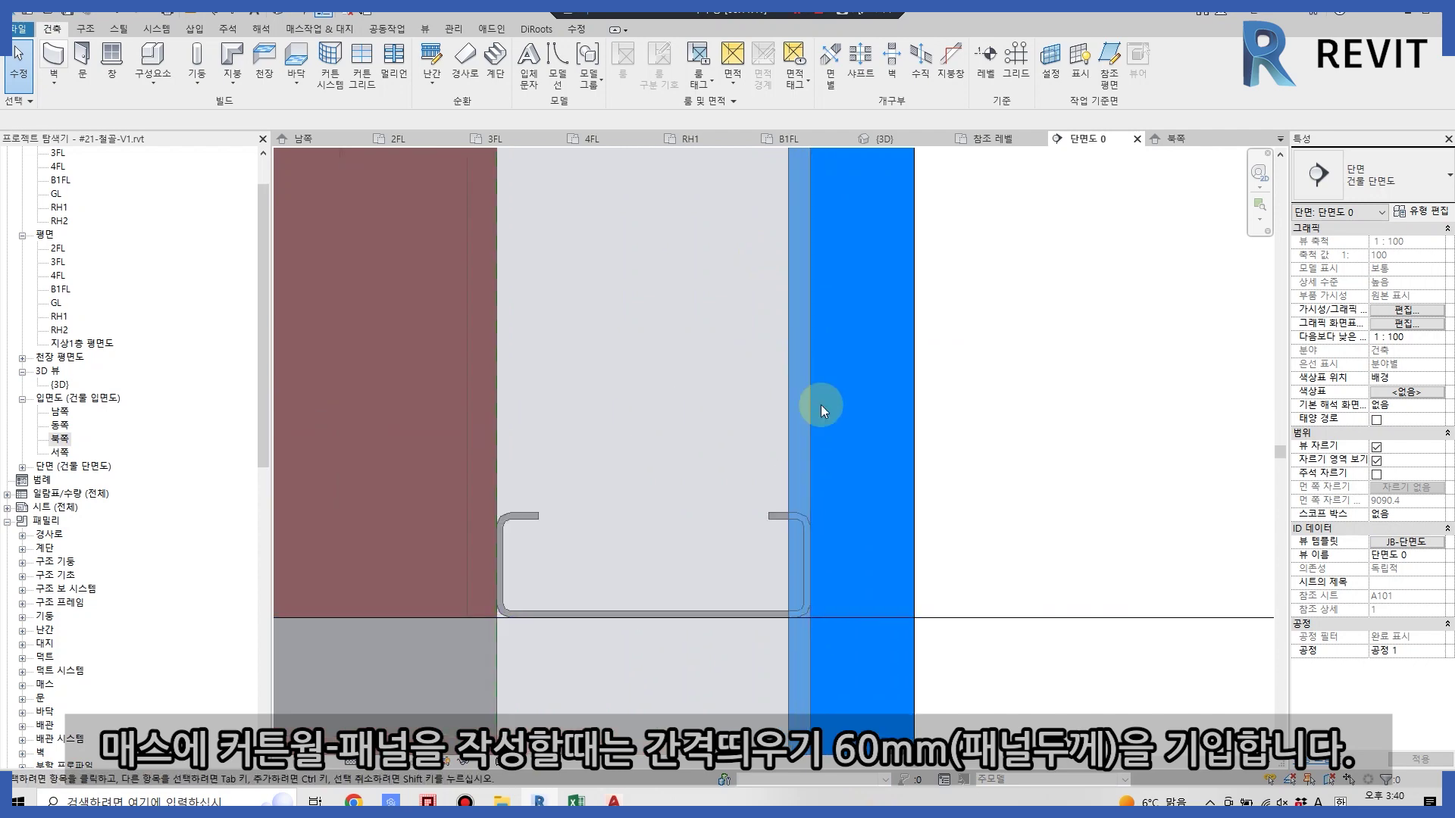
left_click(911, 452)
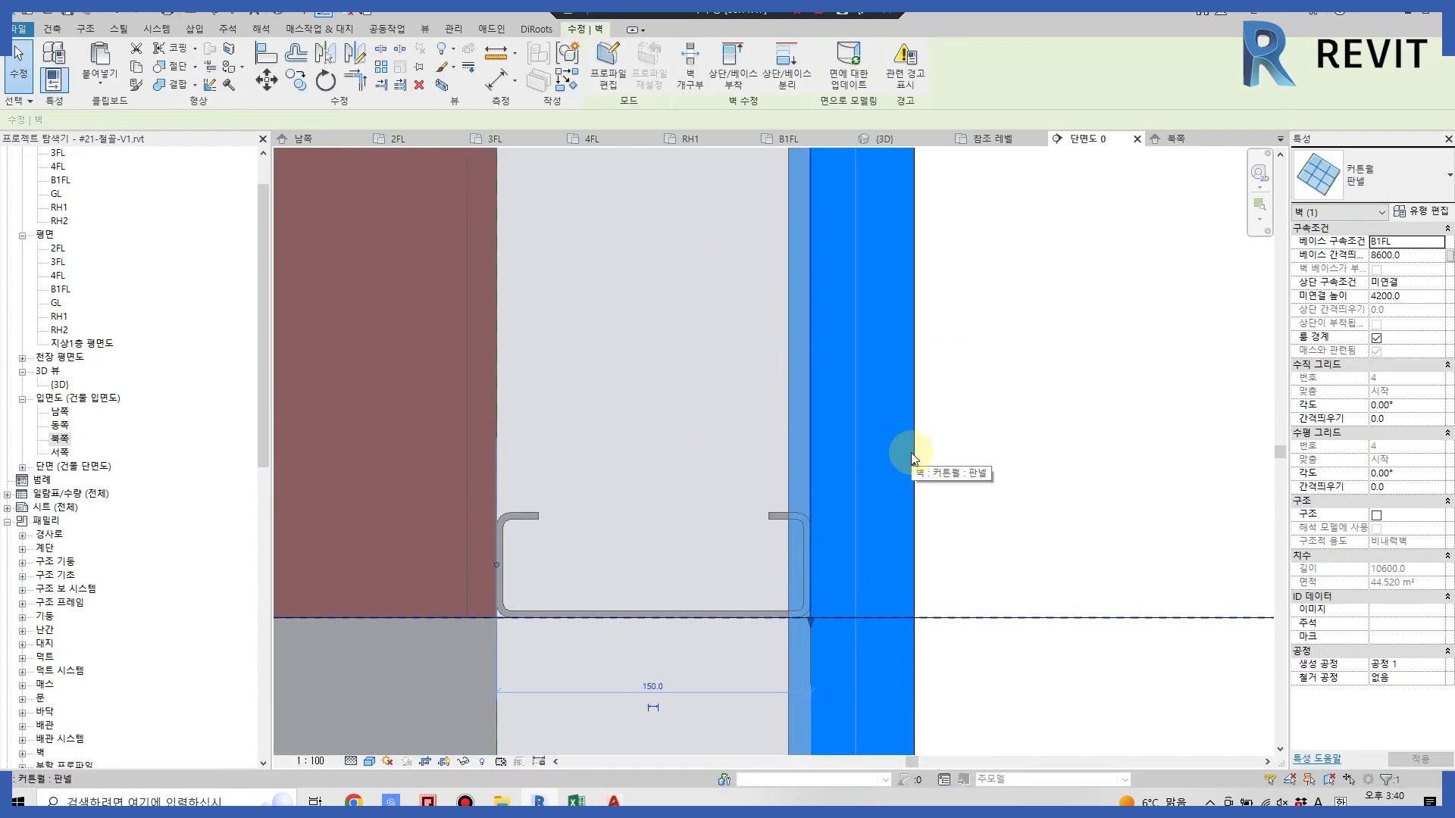
left_click(1420, 212)
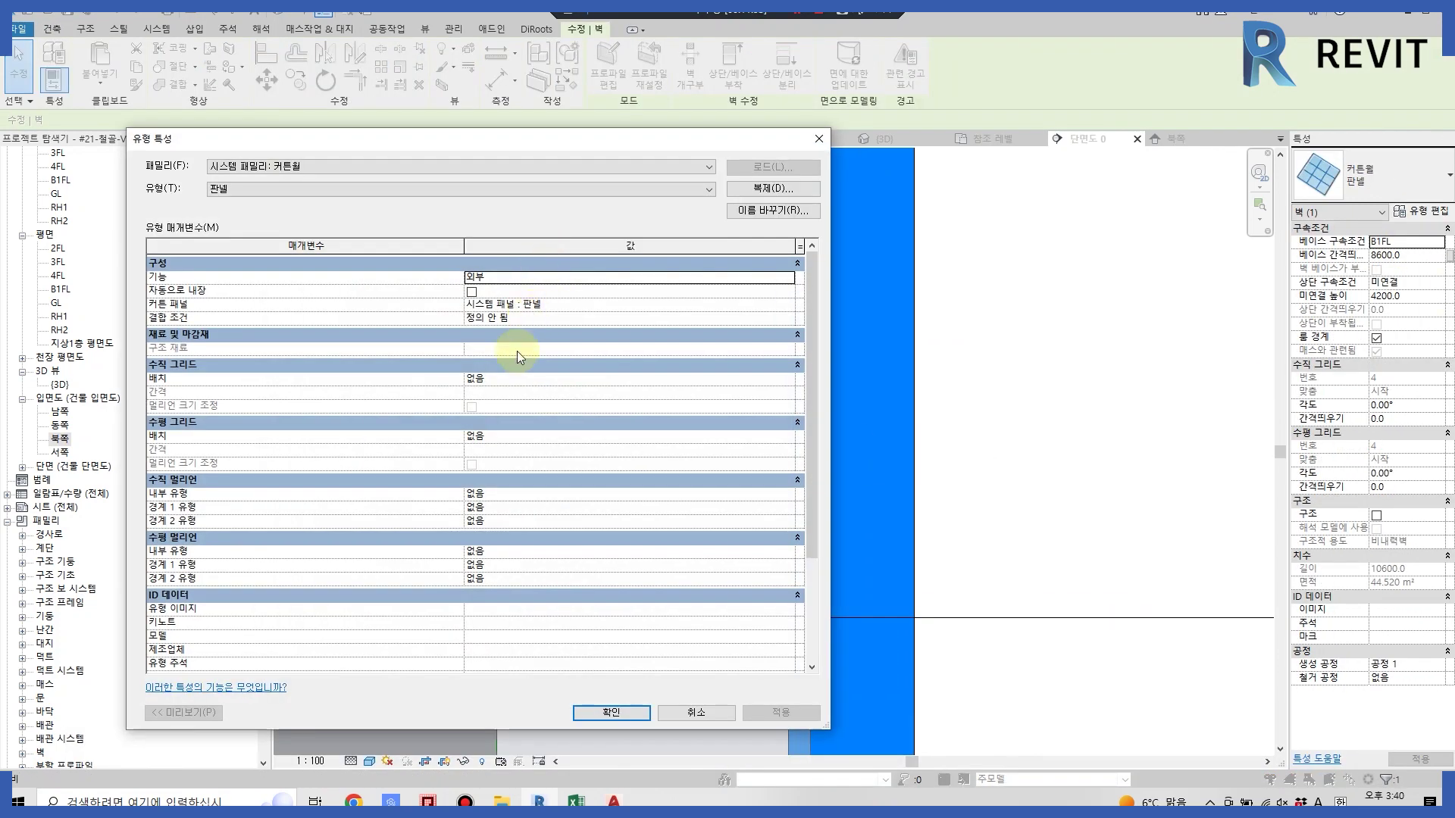
key("Escape")
scroll(76, 424, "down", 3)
scroll(71, 569, "down", 3)
scroll(76, 617, "down", 4)
scroll(89, 630, "down", 1)
double_click(76, 643)
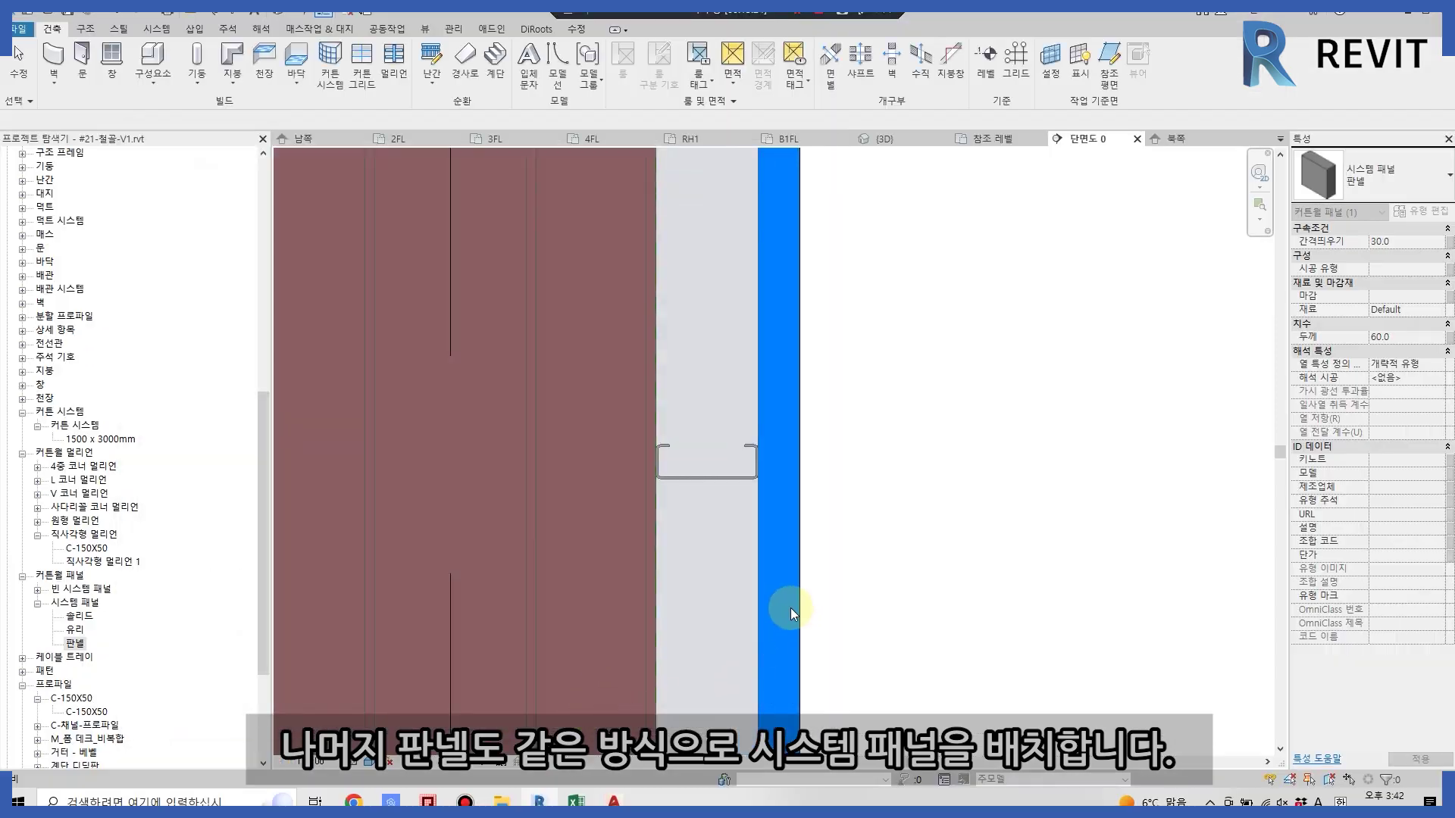
- Select a facade curtain panel in 3D and open the 북쪽 elevation showing the blue panels
scroll(790, 608, "down", 3)
left_click(870, 383)
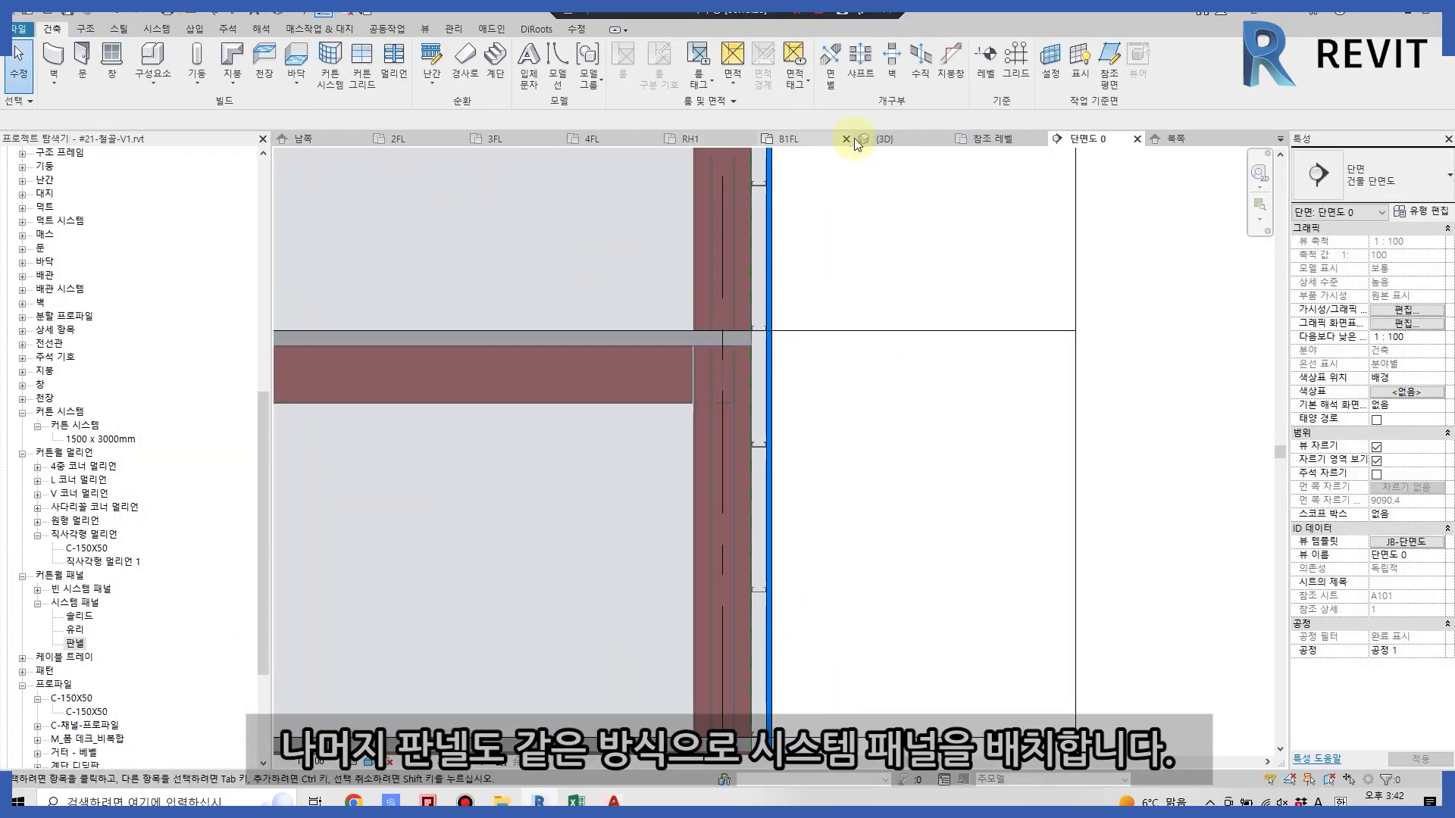
left_click(879, 139)
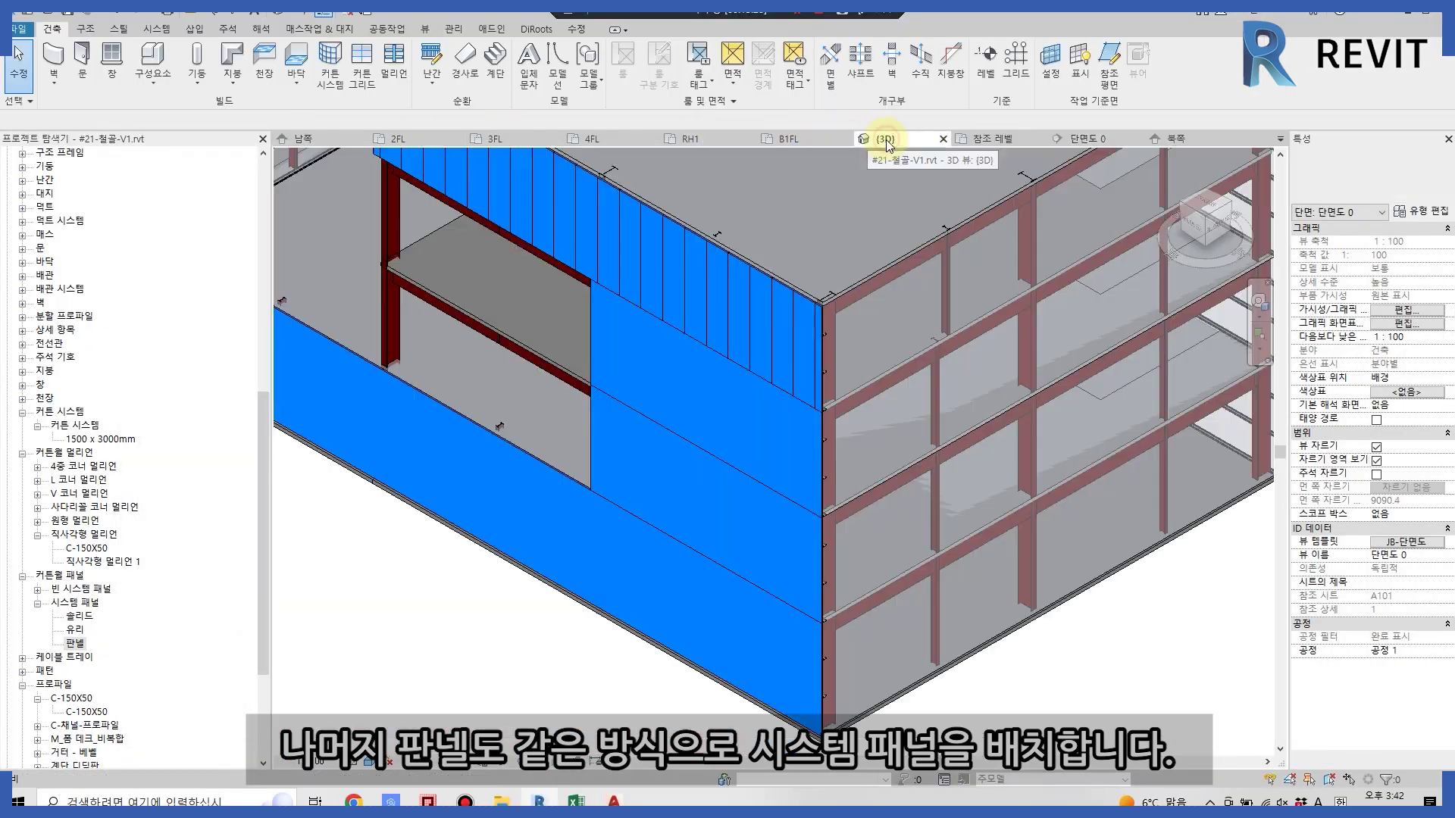
left_click(796, 443)
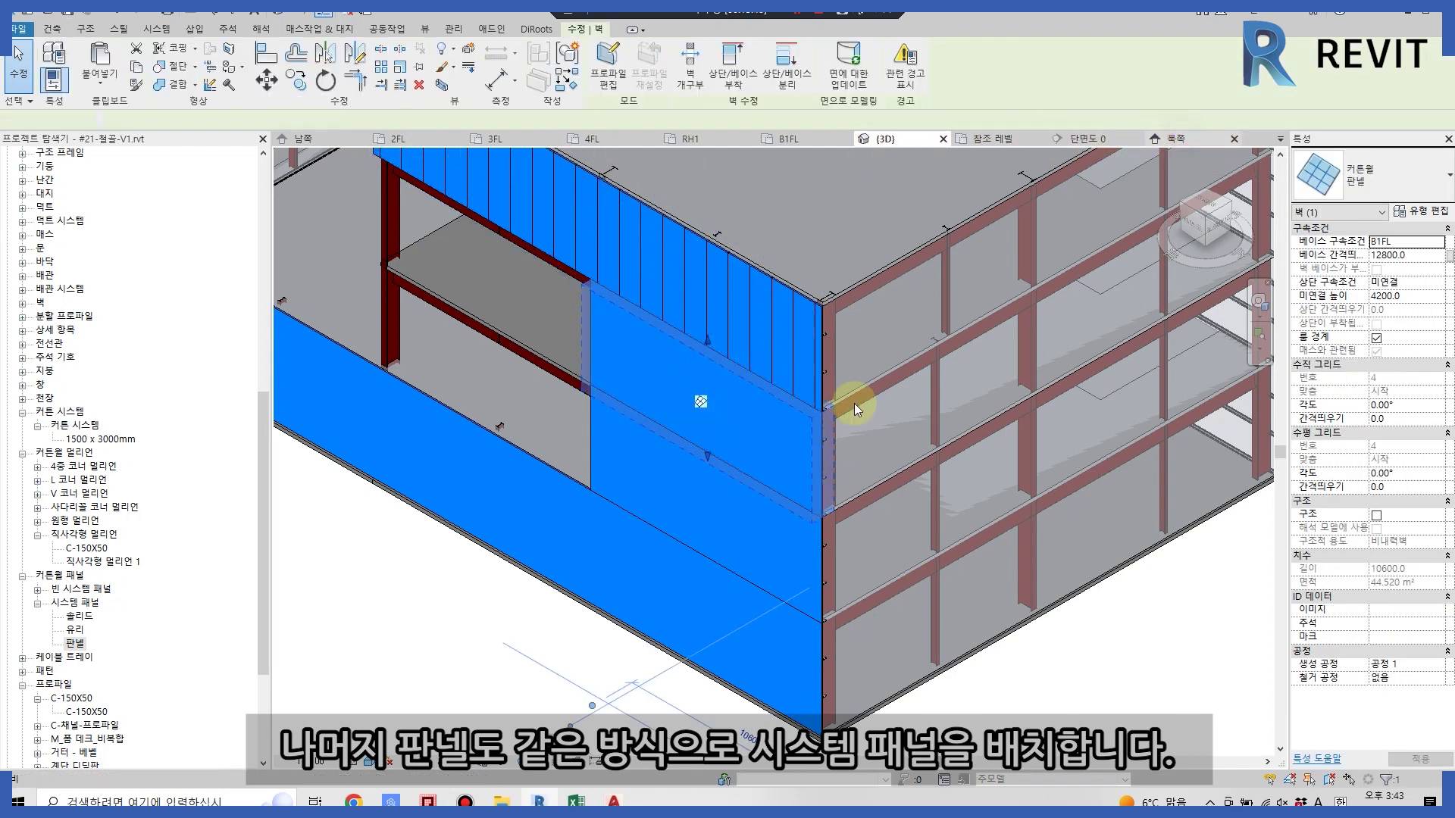
key("ctrl+Tab")
scroll(748, 511, "up", 2)
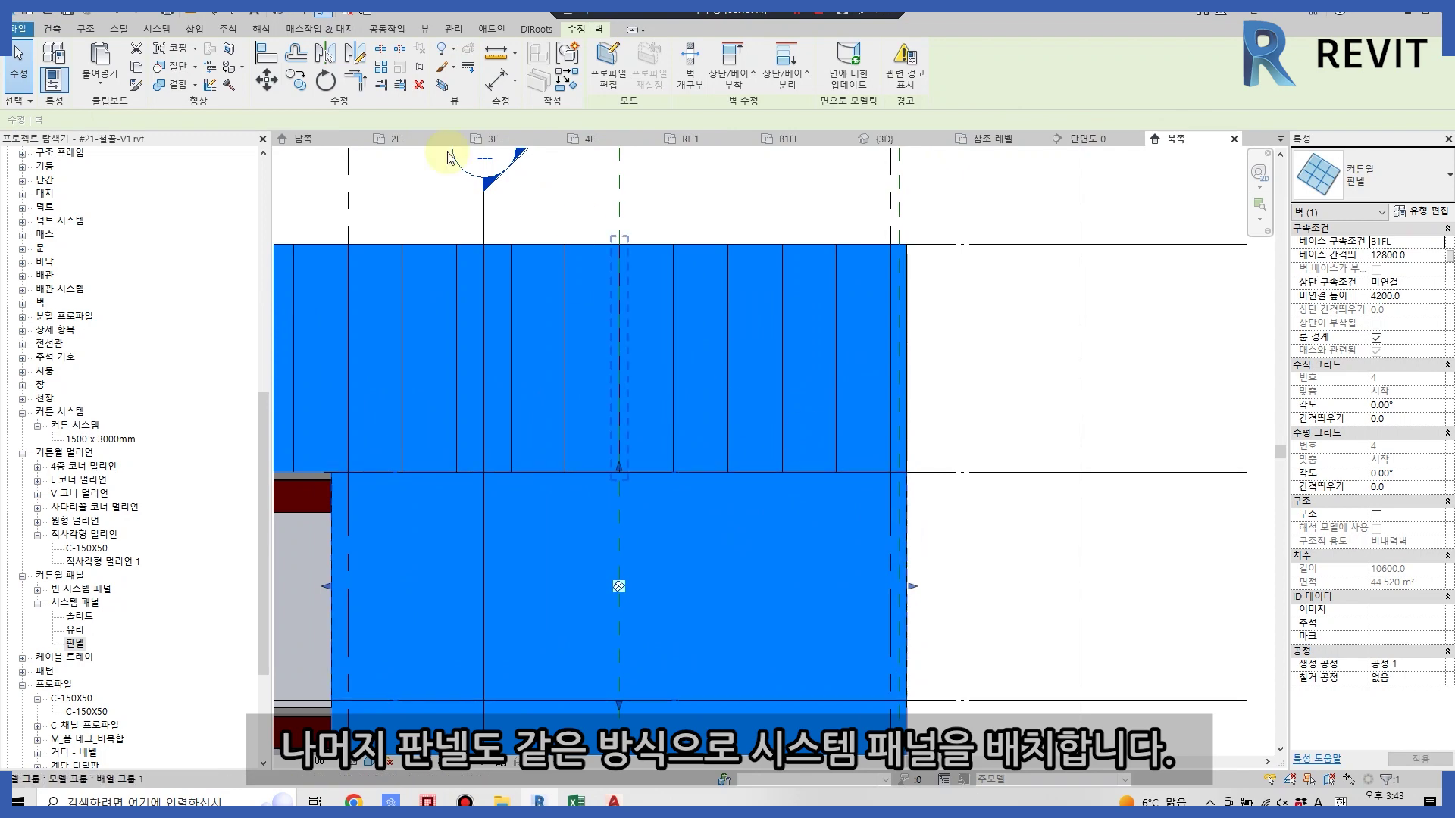
key("Escape")
scroll(841, 607, "up", 2)
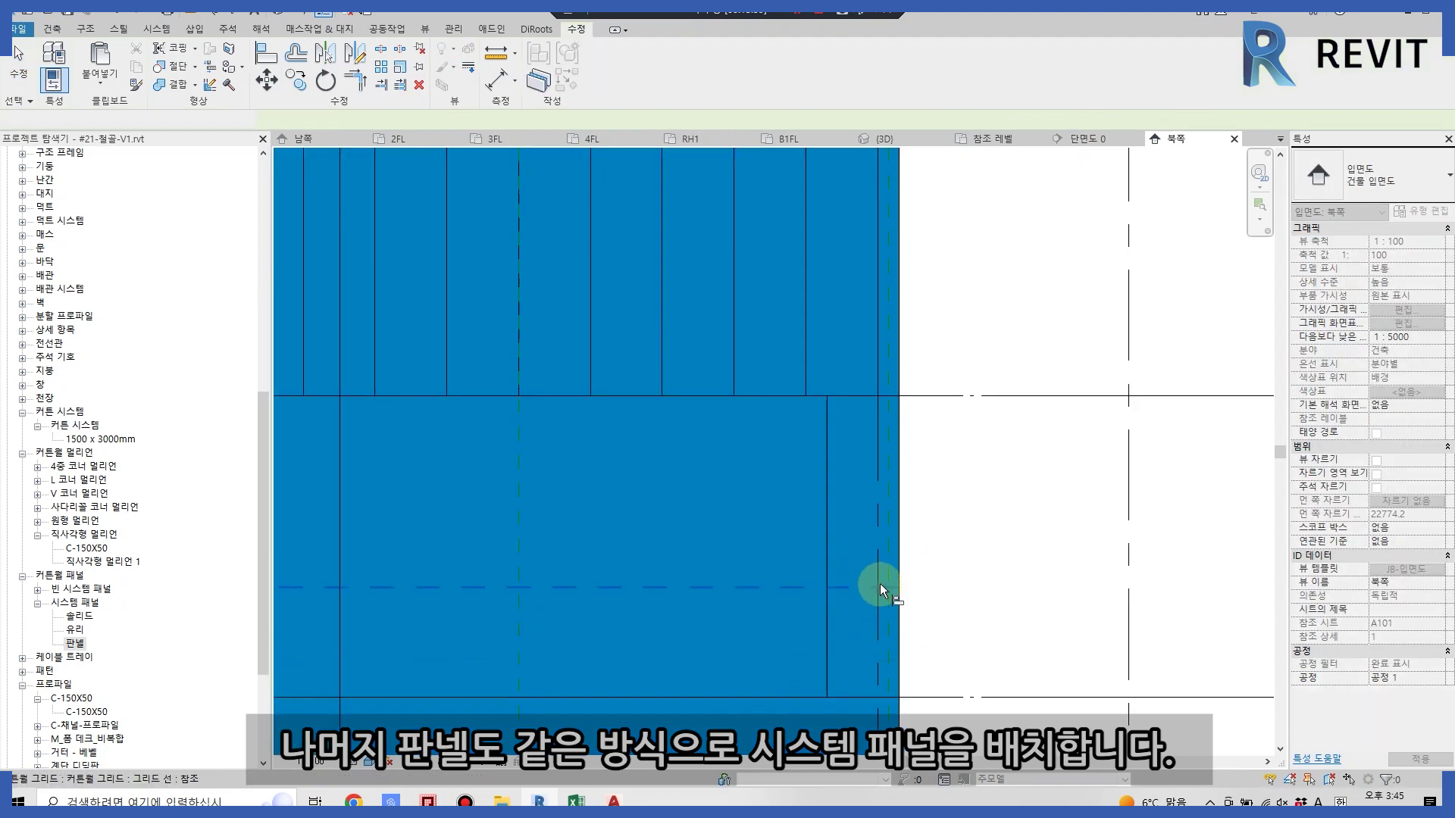
- Array the selected curtain grid lines across the north facade with a count of 5
left_click(826, 560)
key("Escape")
key("c")
key("g")
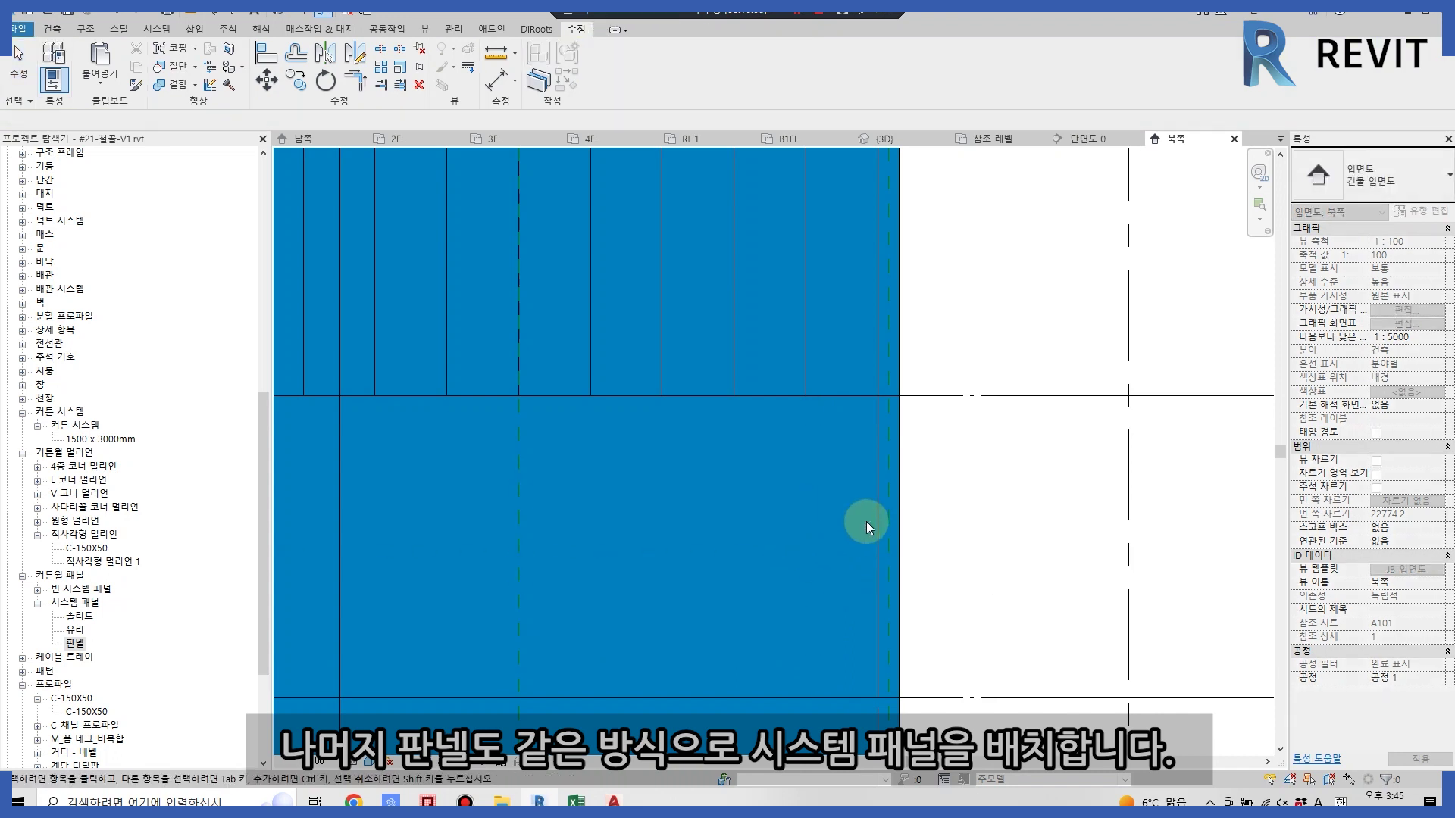
key("a")
key("r")
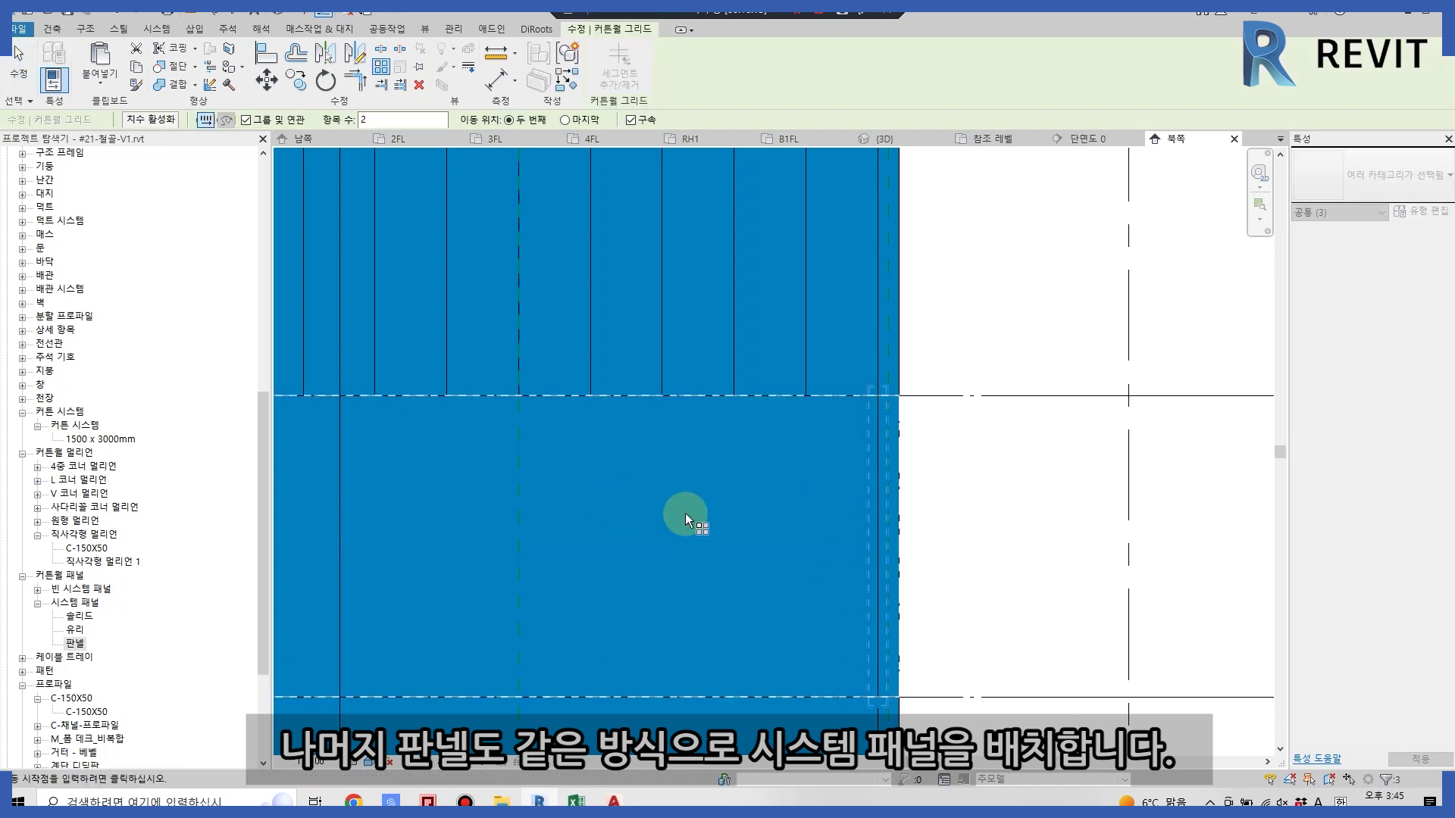
left_click(874, 525)
left_click(806, 527)
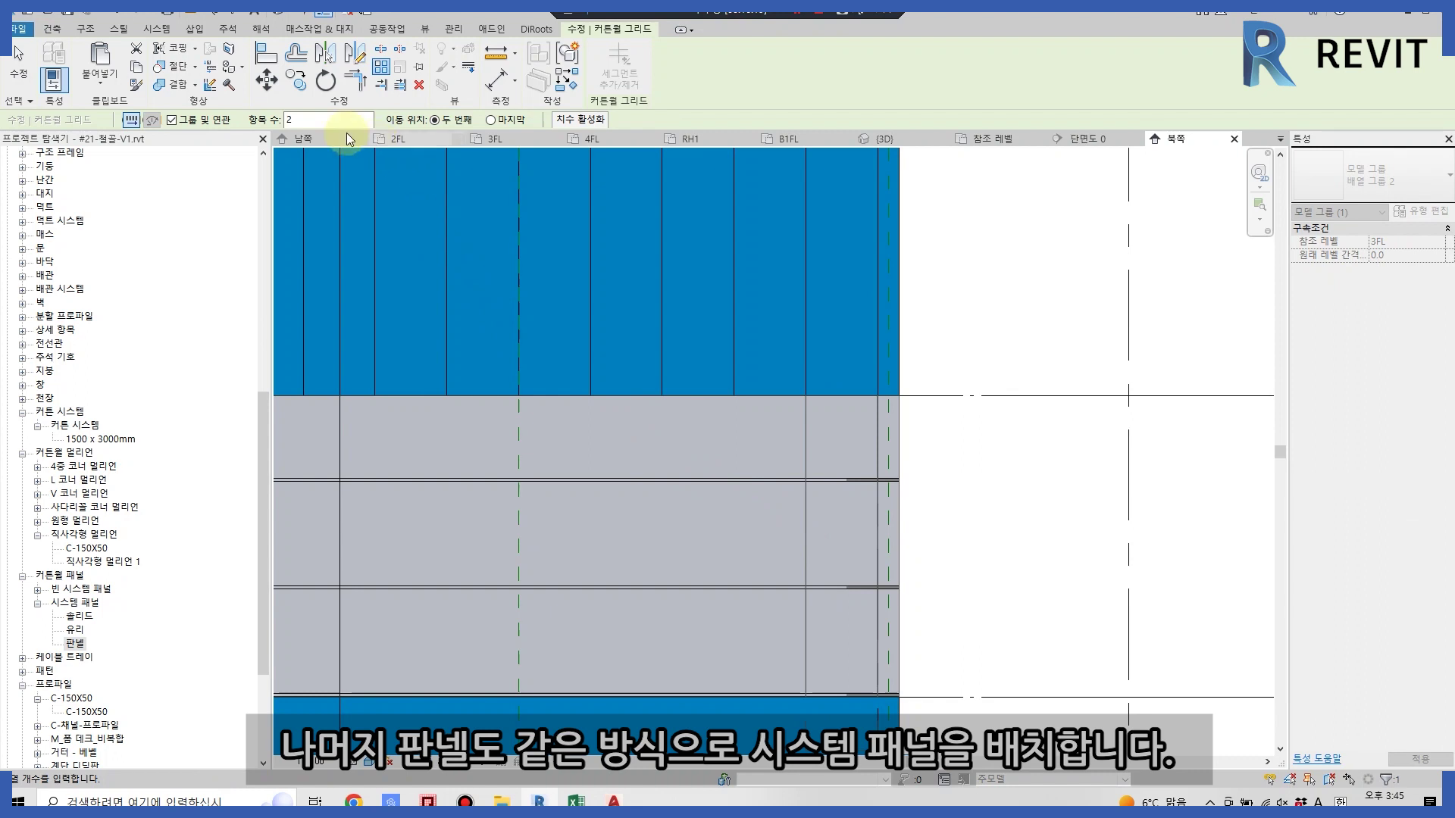
scroll(758, 470, "down", 2)
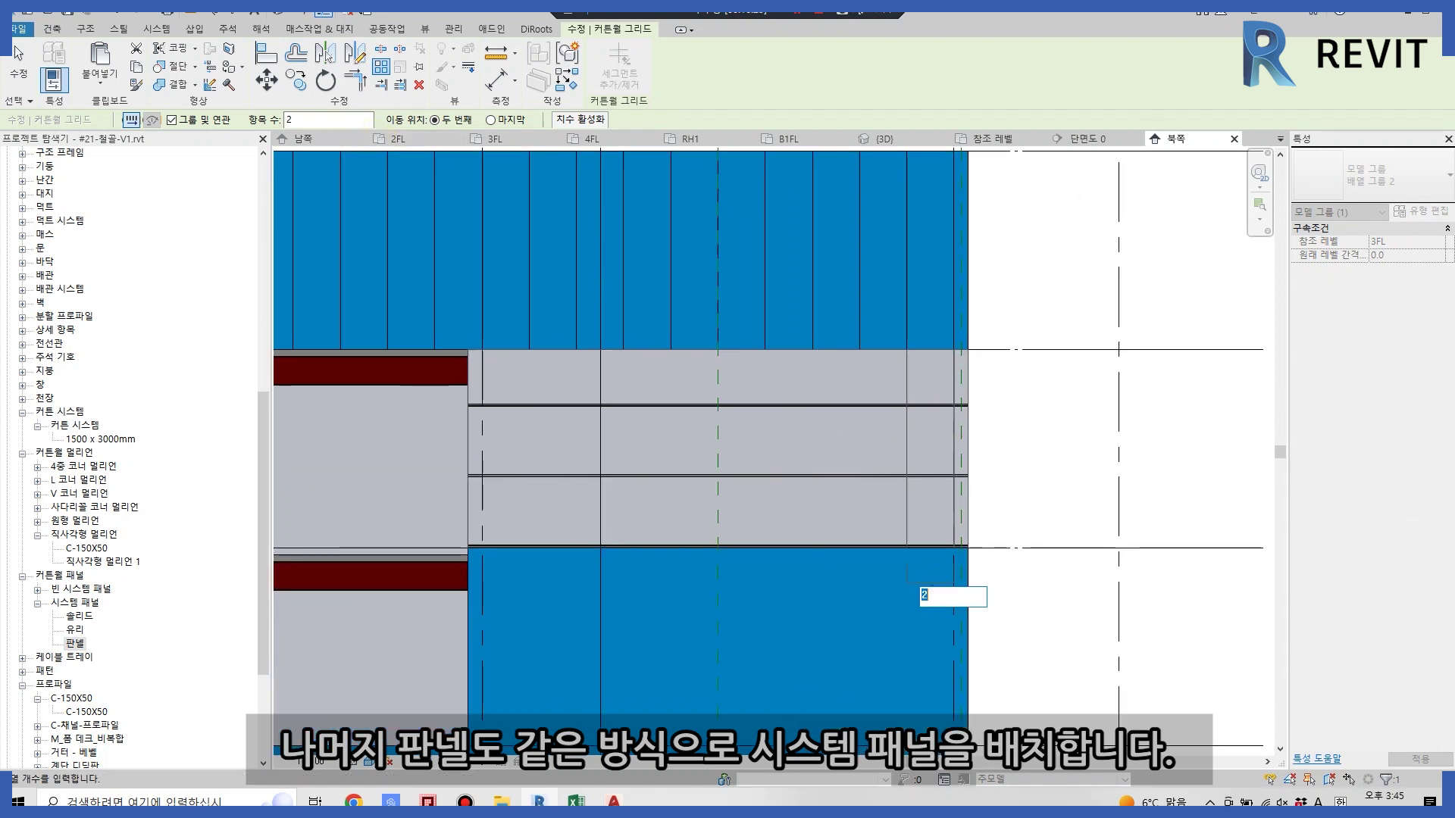
type("5")
key("Return")
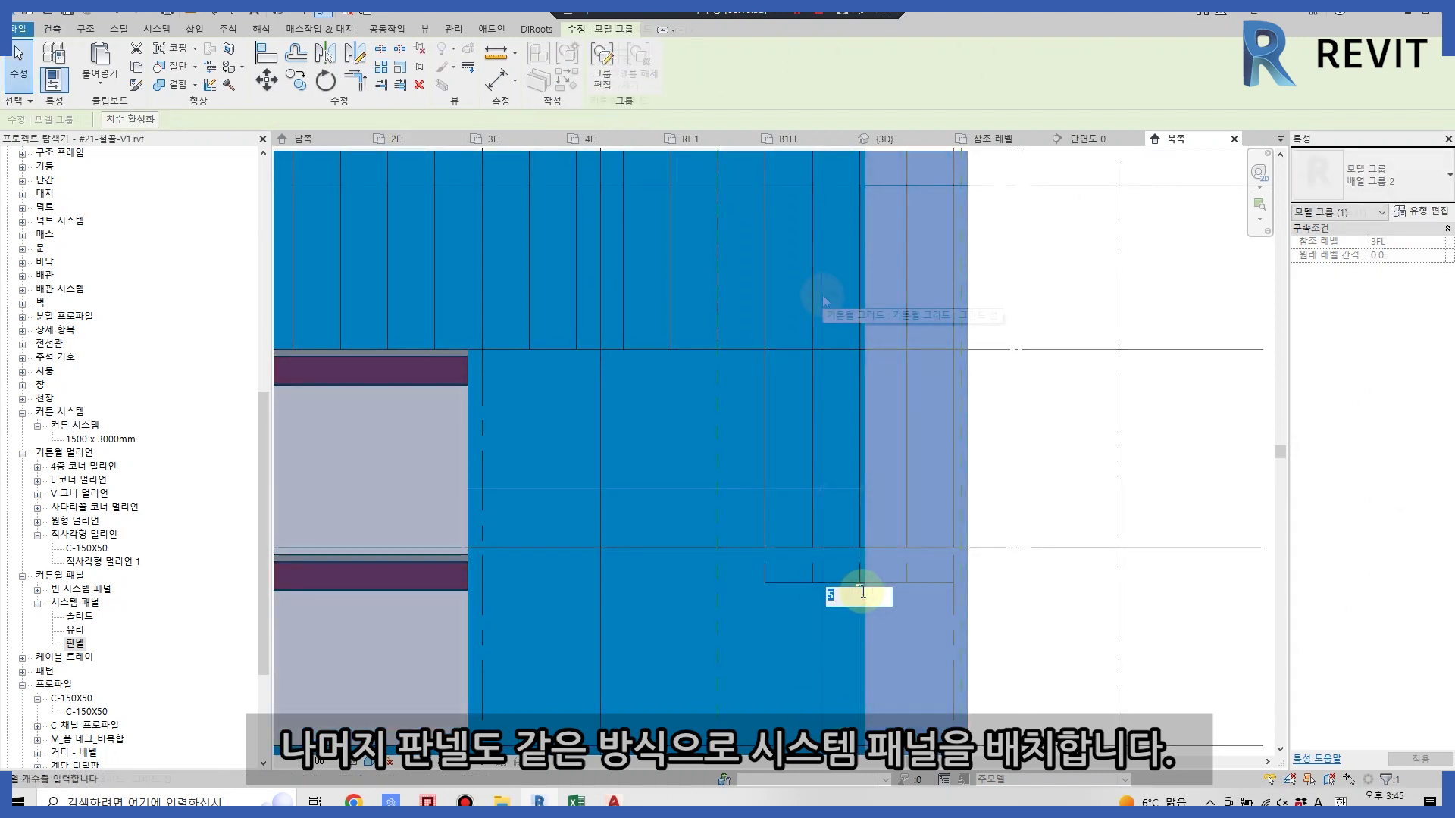
- Array the grid group a second time to place a copy lower down
key("a")
key("r")
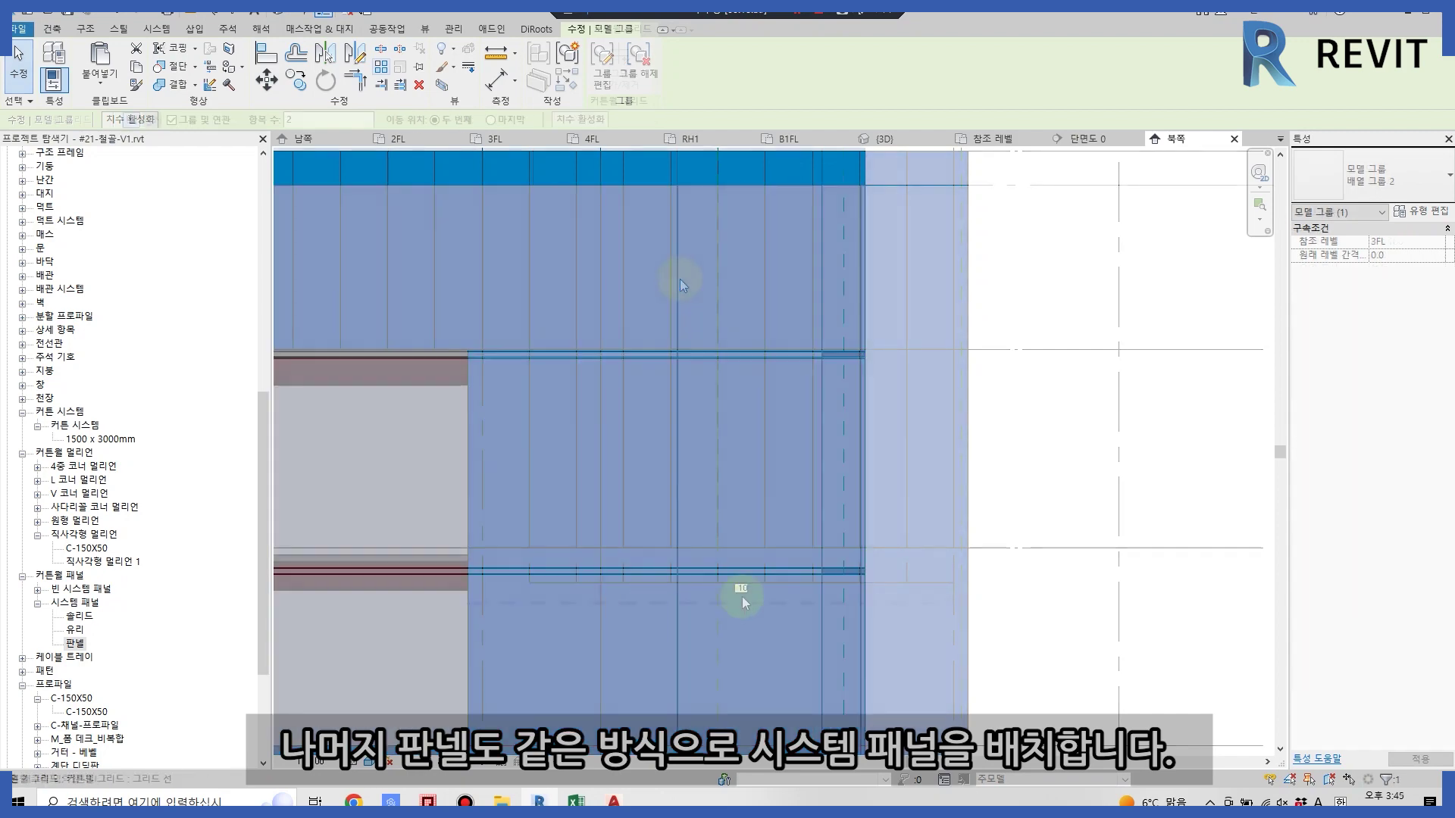
left_click(735, 588)
left_click(767, 647)
key("Return")
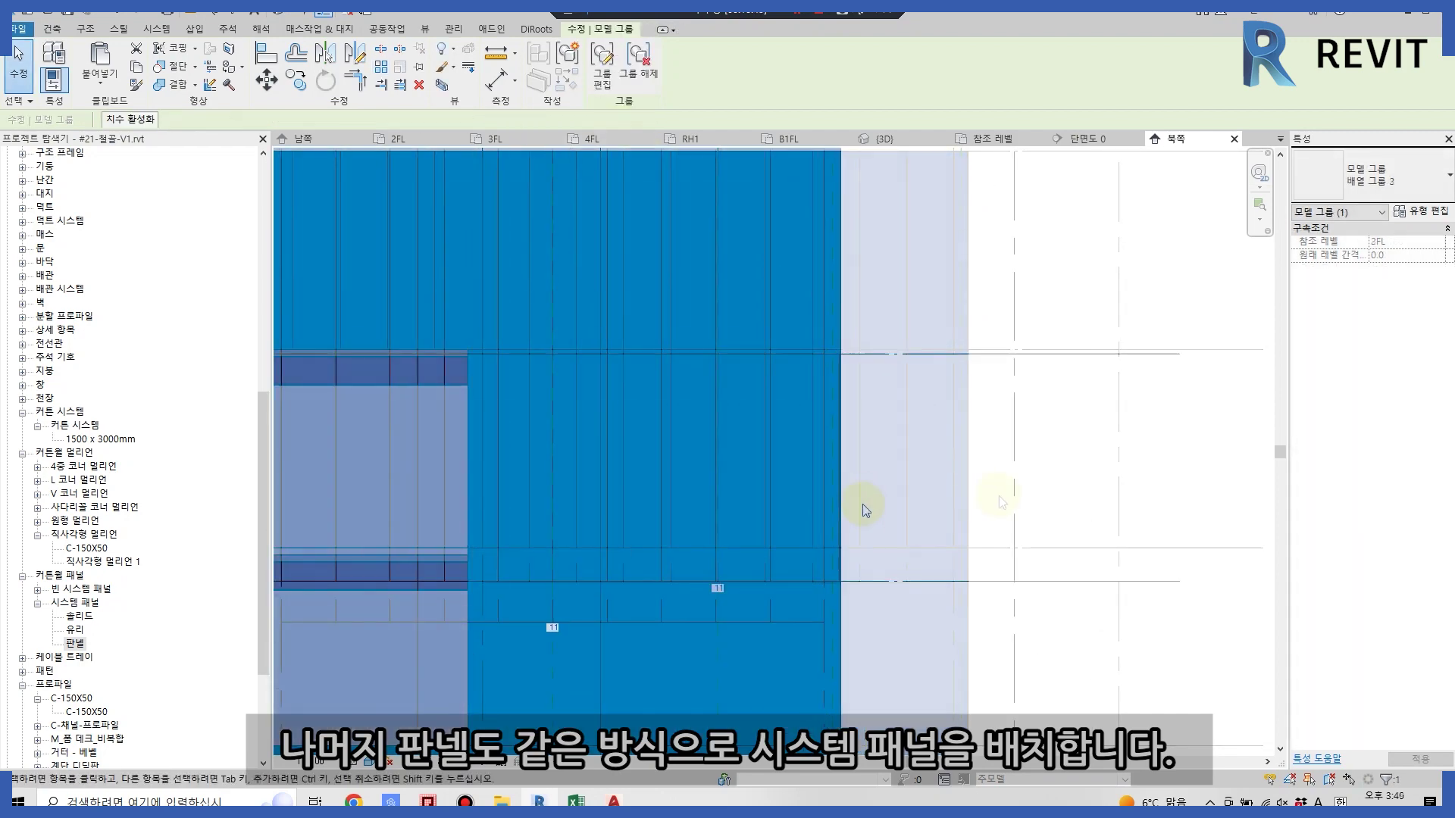
scroll(834, 569, "up", 2)
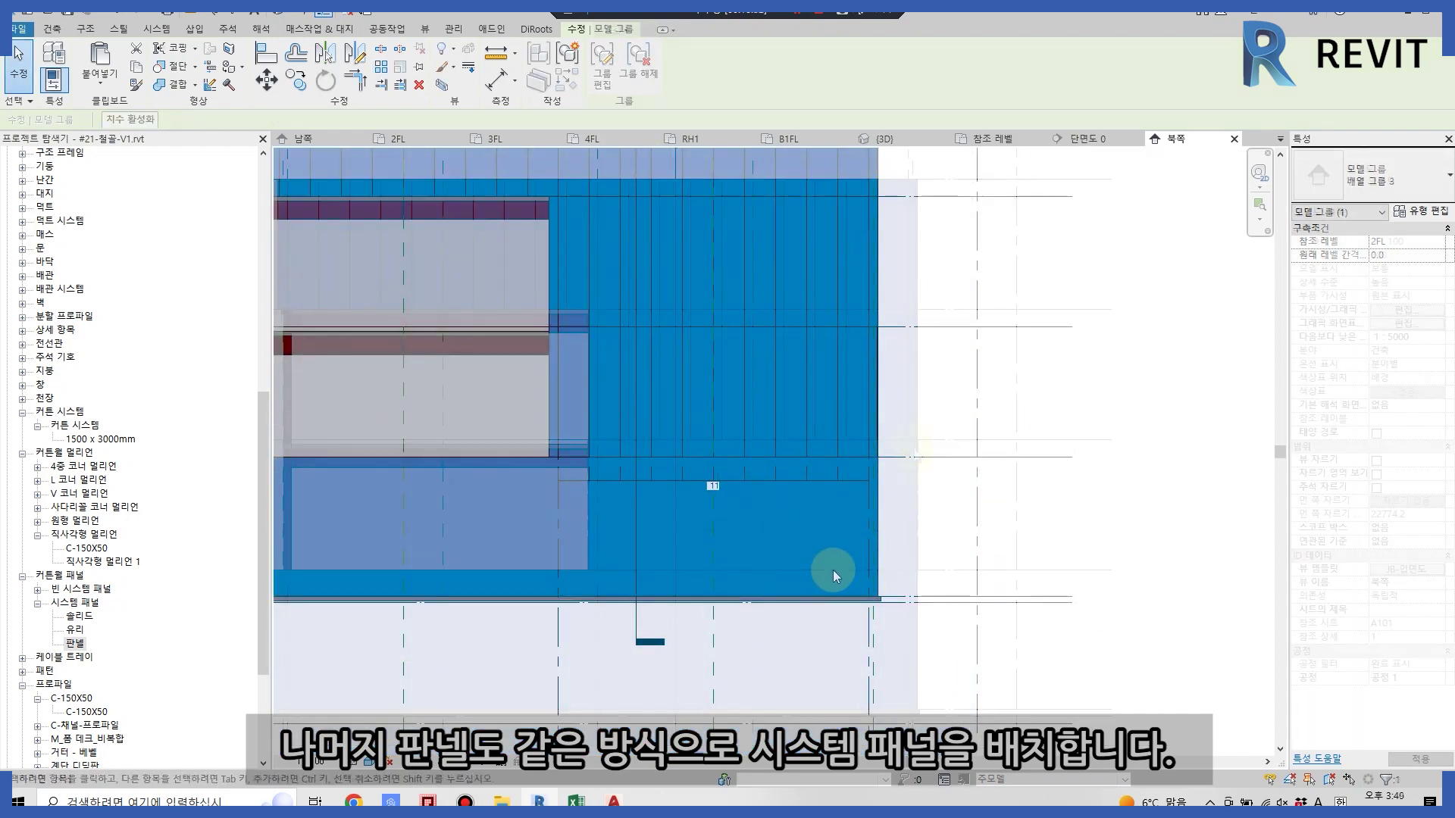
- Place one vertical curtain grid line on the lower north curtain wall
left_click(872, 503)
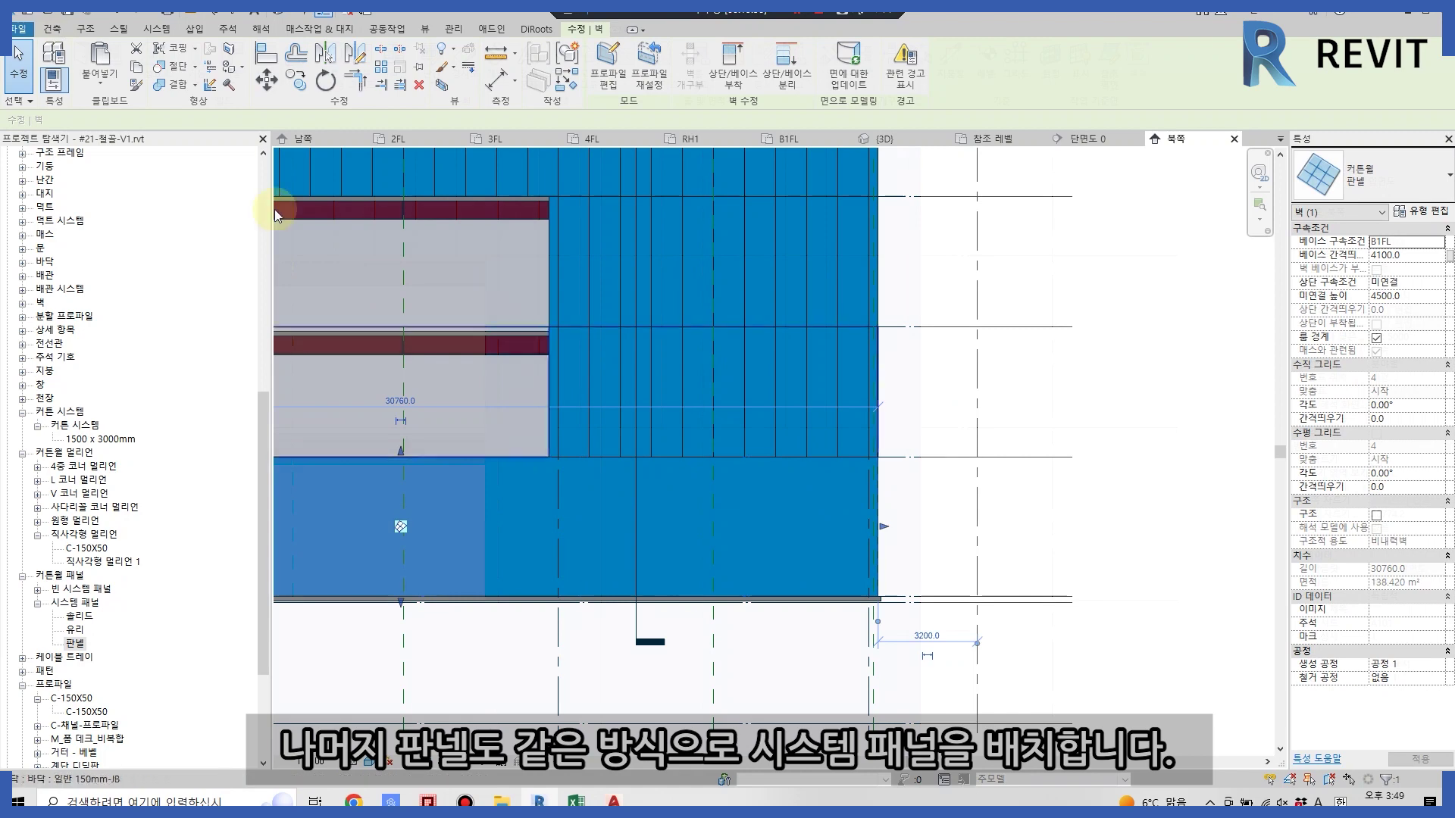
left_click(51, 31)
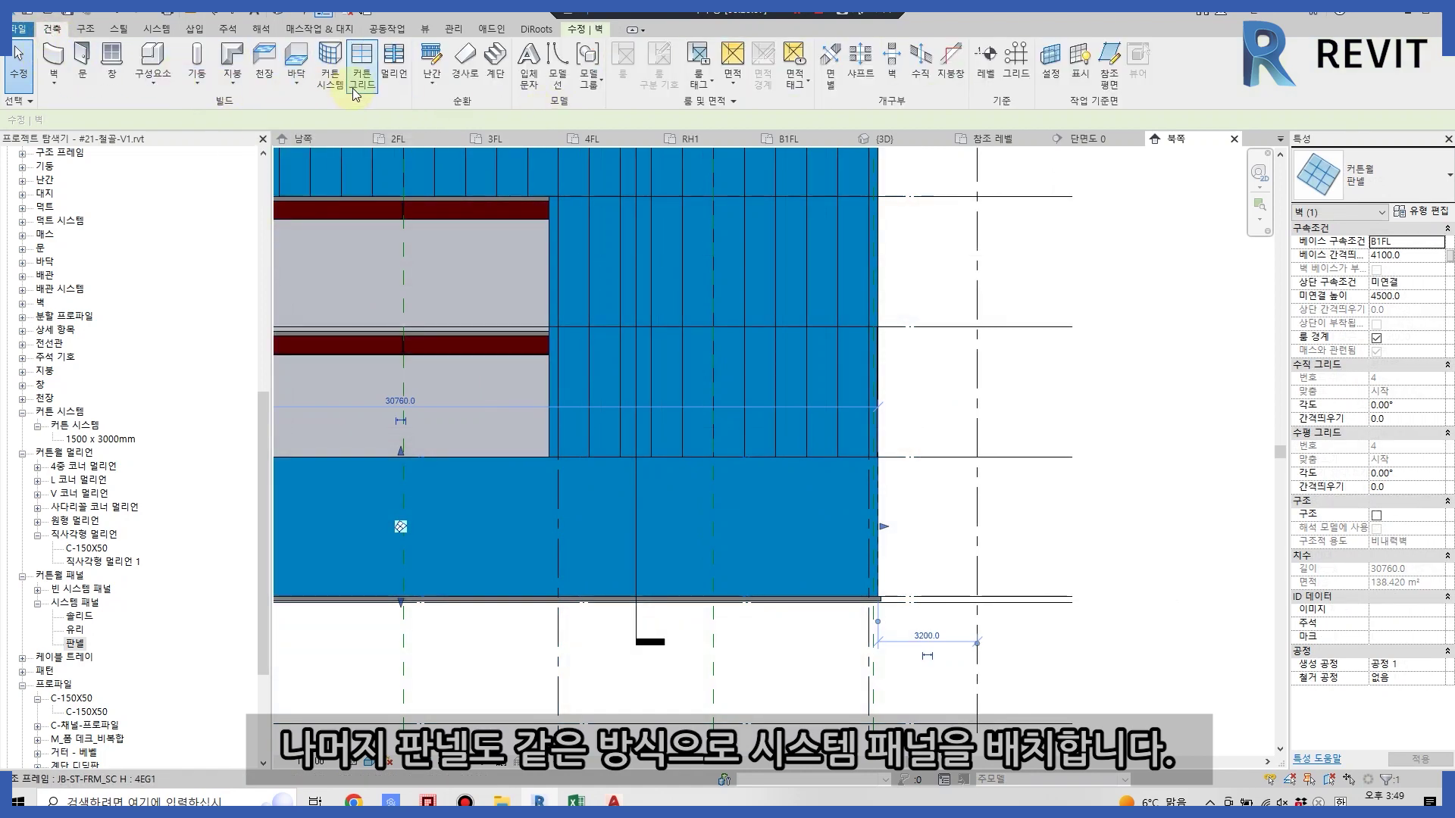
left_click(362, 61)
scroll(837, 506, "up", 2)
scroll(857, 497, "up", 1)
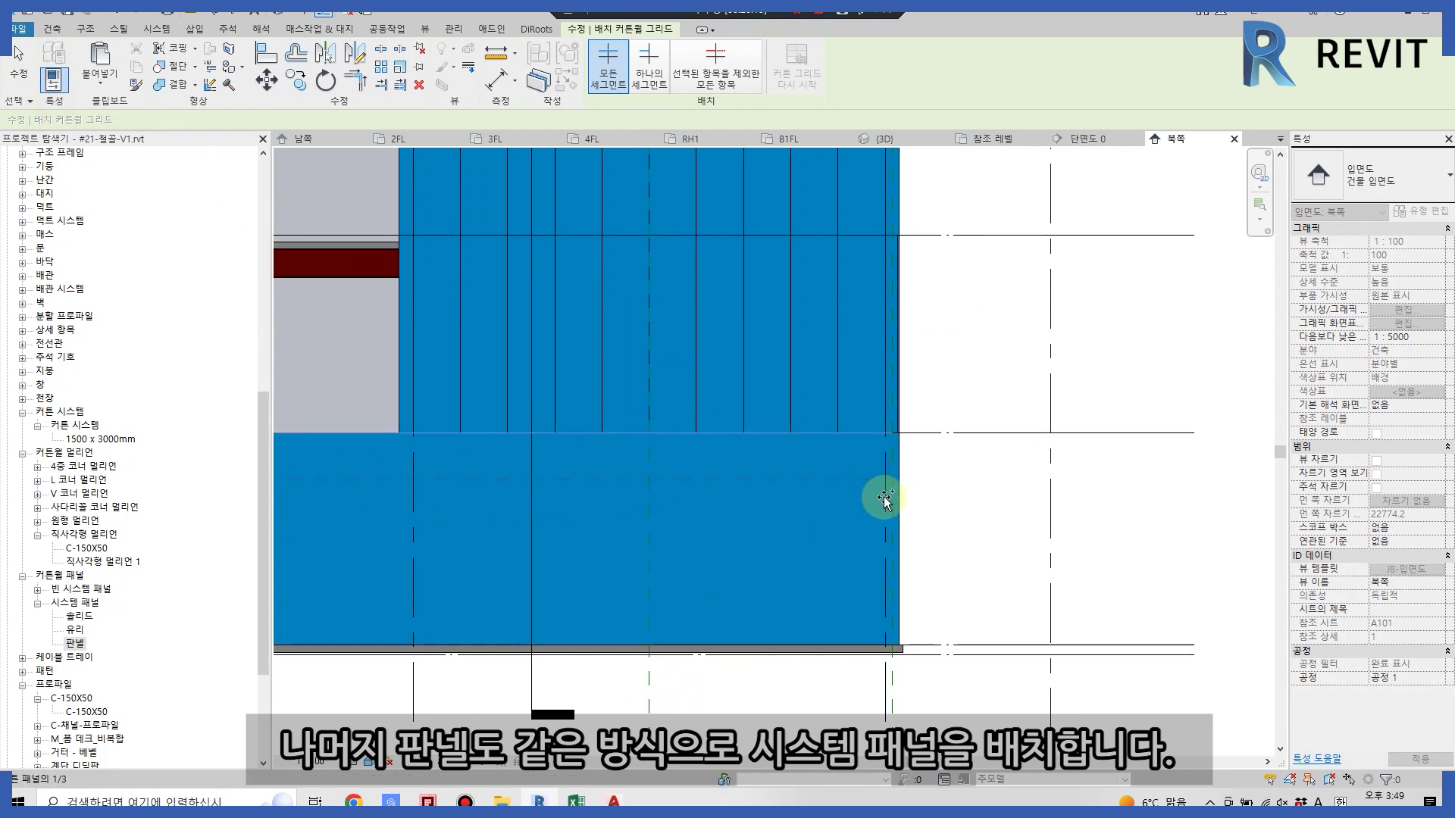
left_click(872, 502)
key("Escape")
scroll(857, 502, "up", 2)
- Array the grid line at 1000 spacing into 31 lines across the lower wall
key("a")
key("r")
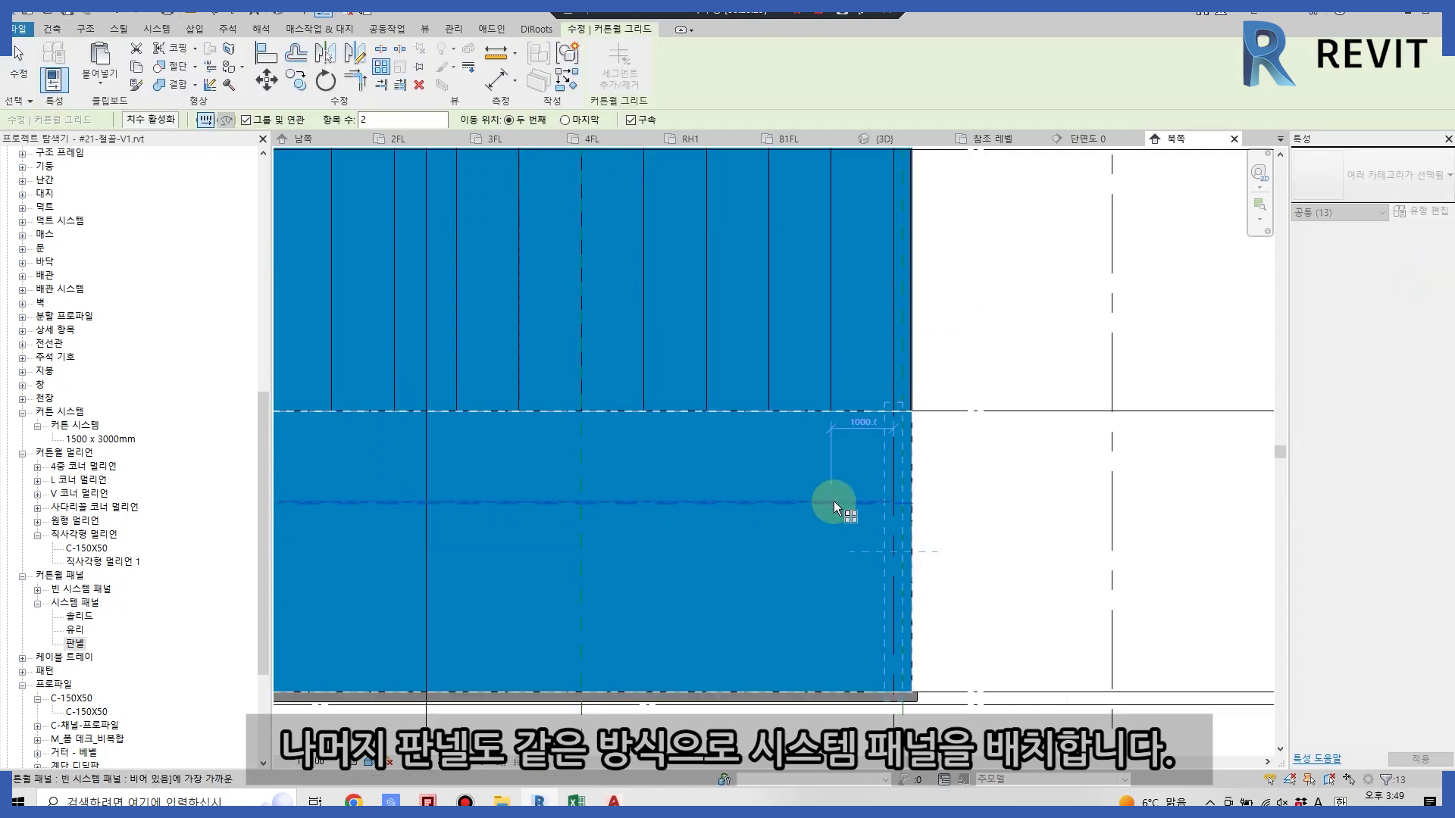
scroll(882, 496, "up", 1)
left_click(888, 499)
left_click(800, 507)
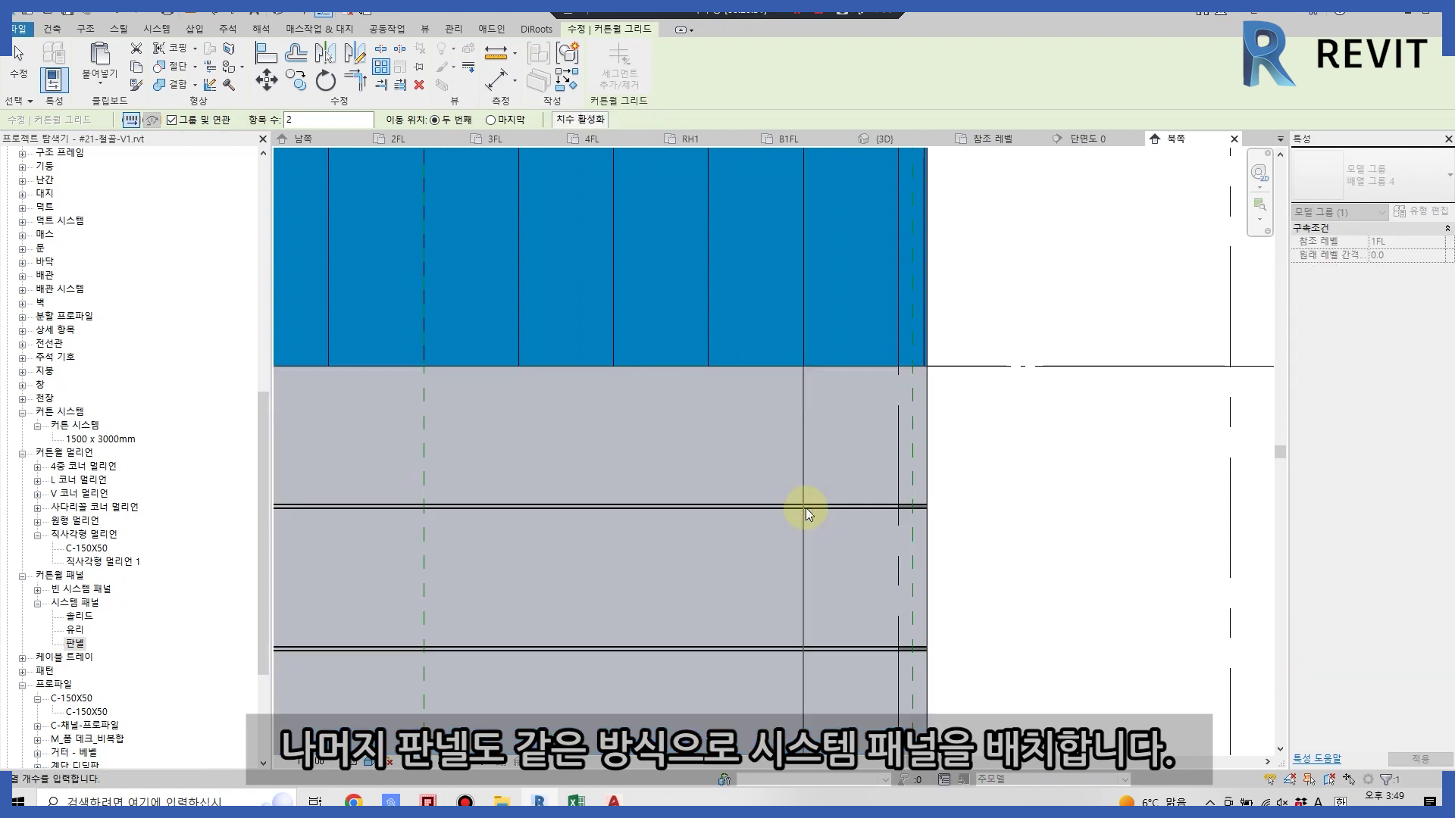
scroll(807, 508, "down", 2)
scroll(929, 584, "down", 1)
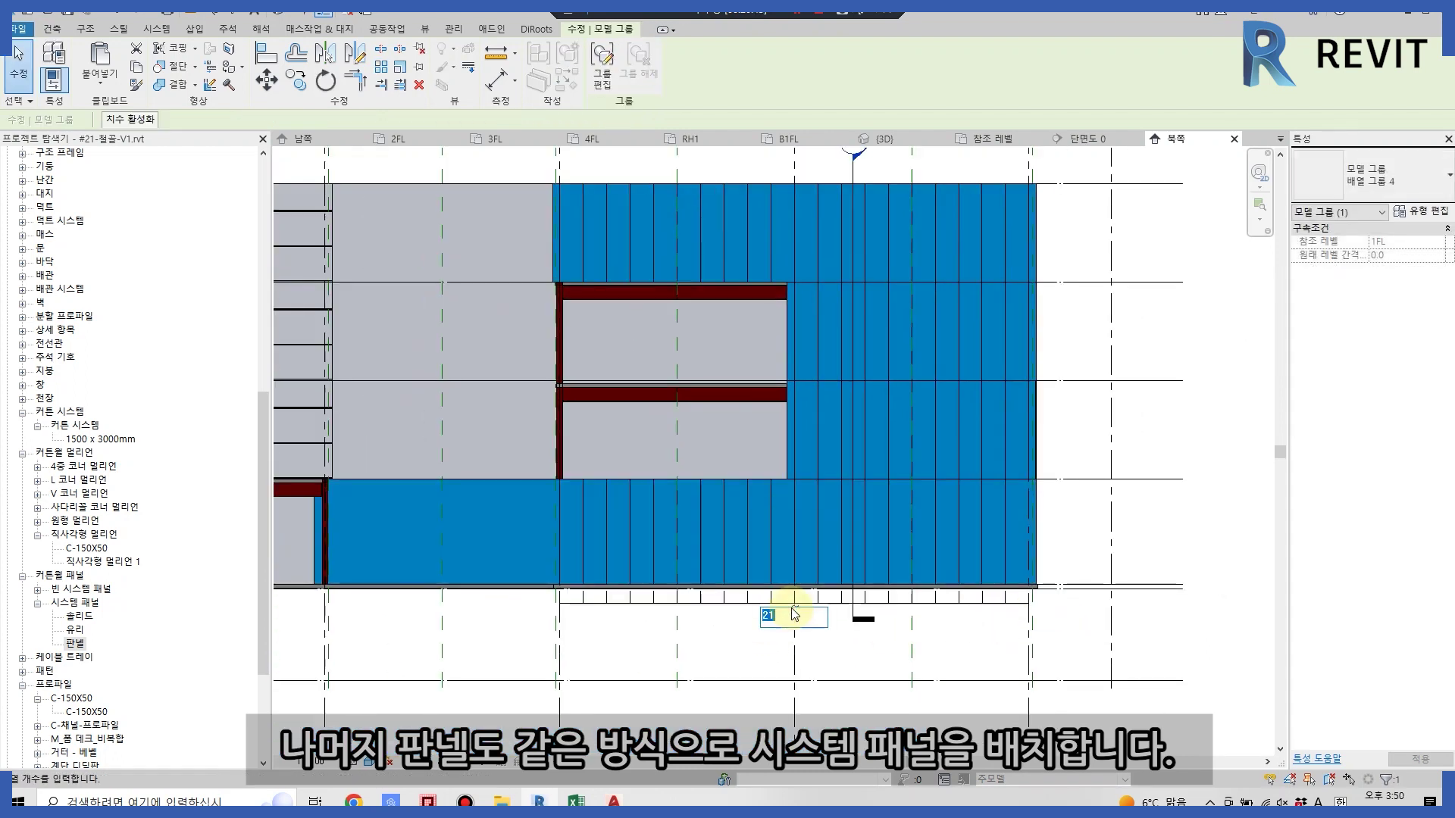
key("BackSpace")
type("1")
key("Return")
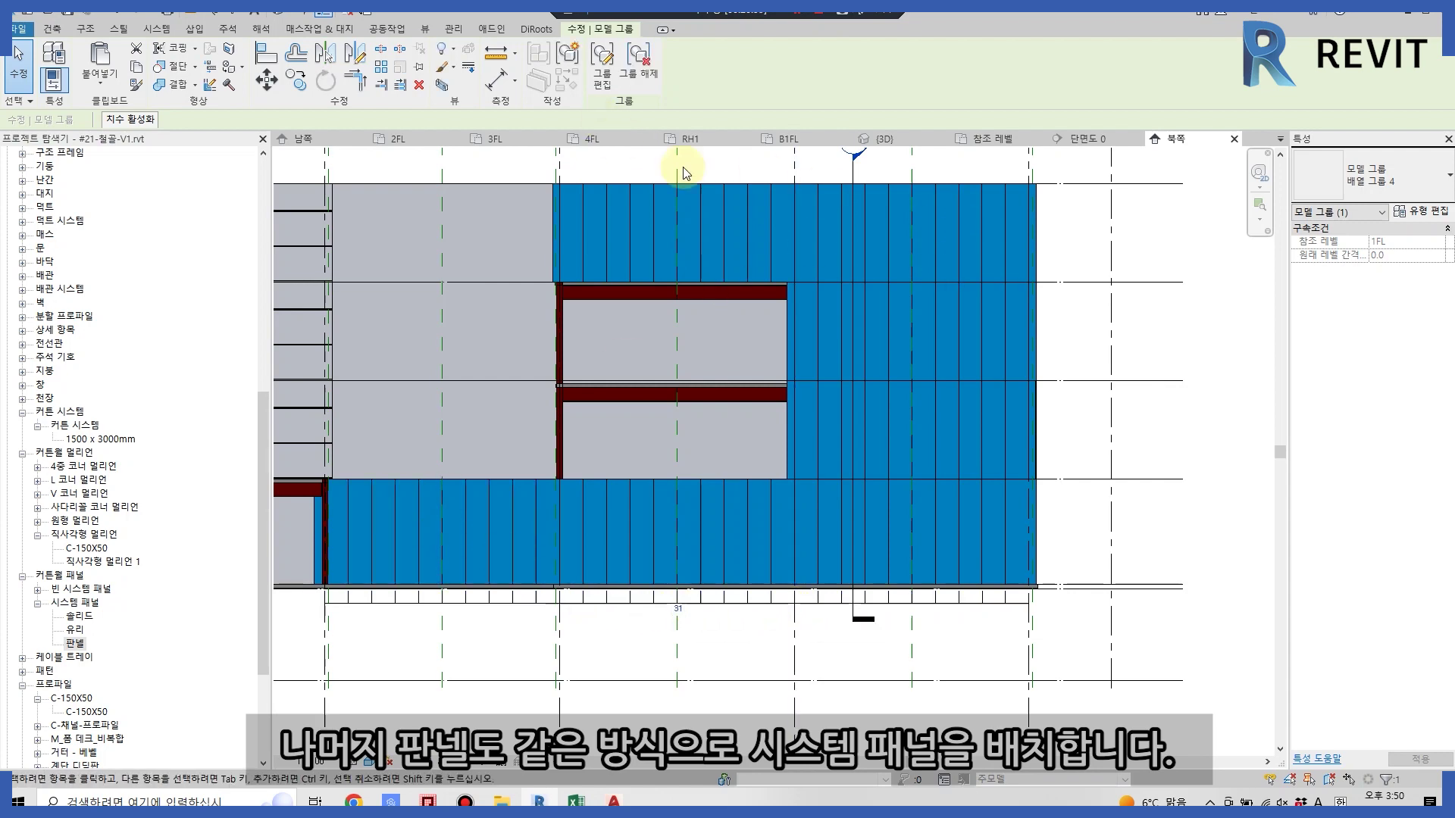
left_click(1076, 312)
scroll(942, 448, "down", 4)
scroll(918, 405, "up", 4)
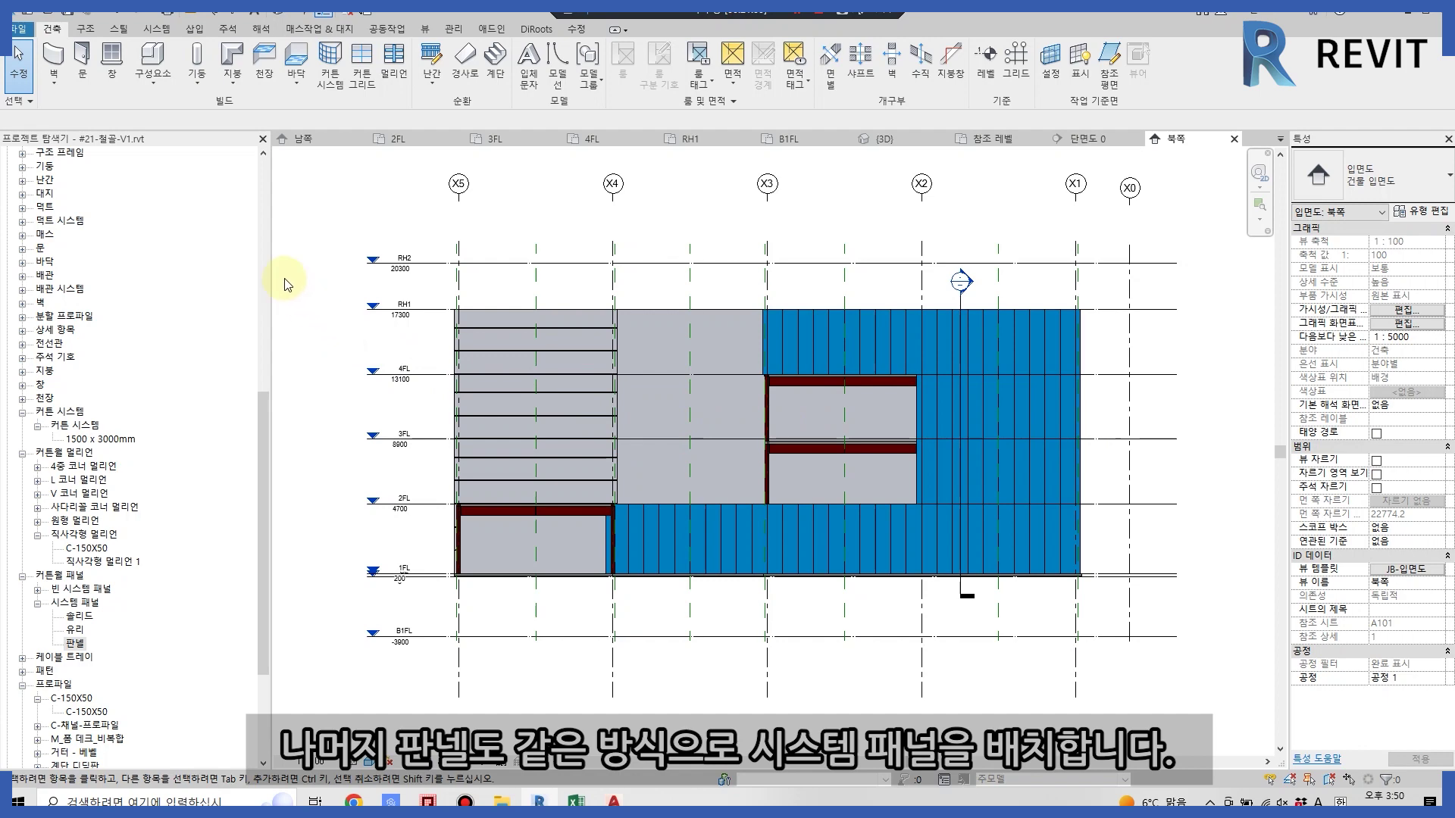
- Switch to the {3D} view, zoom into the facade and select the 판넬 curtain wall
left_click(887, 139)
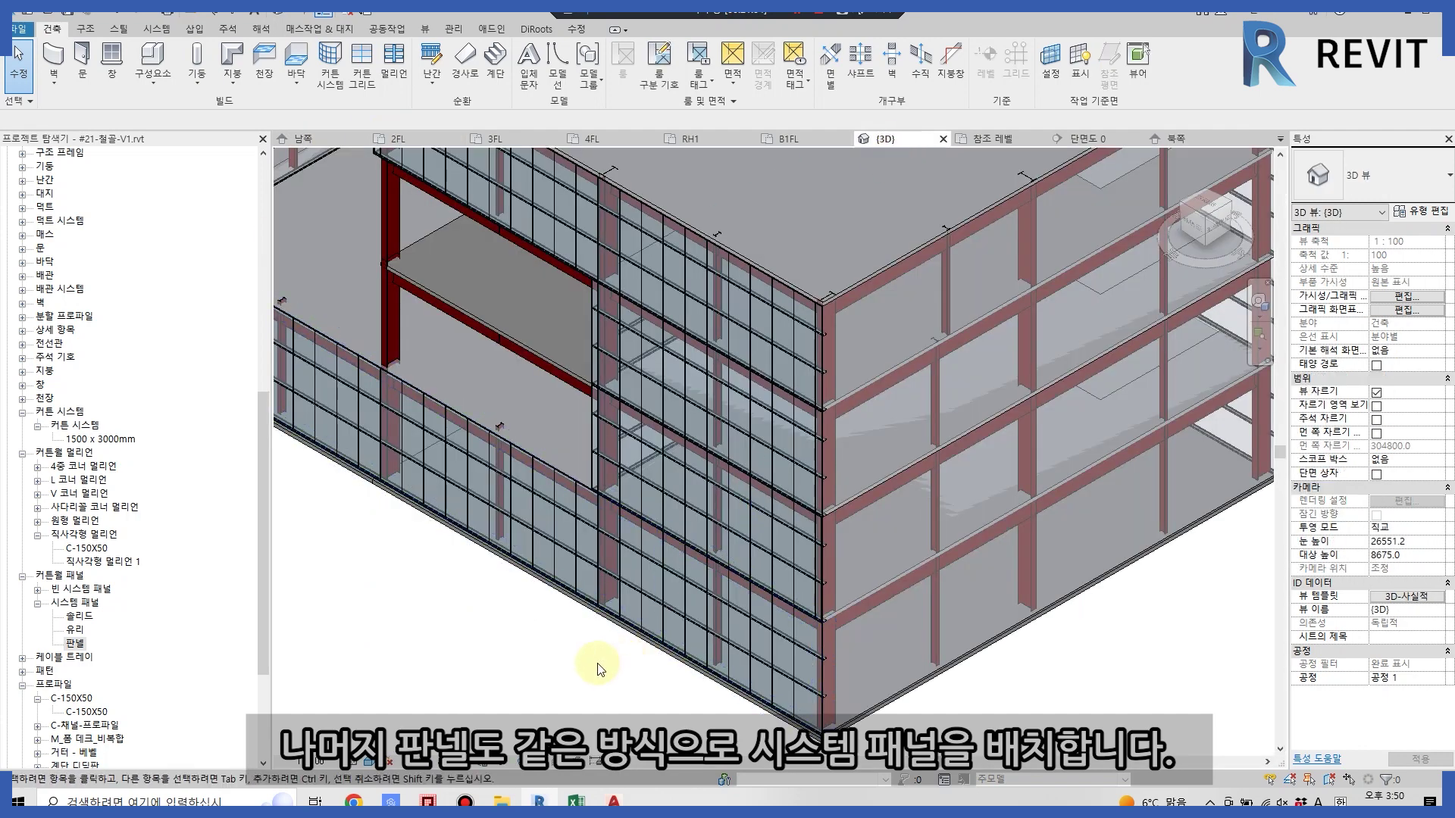
mouse_move(808, 309)
middle_mouse_down()
mouse_move(796, 412)
mouse_move(982, 508)
middle_mouse_up()
scroll(993, 447, "up", 2)
scroll(1001, 388, "up", 3)
left_click(926, 291)
key("Escape")
scroll(921, 220, "up", 2)
scroll(921, 254, "up", 2)
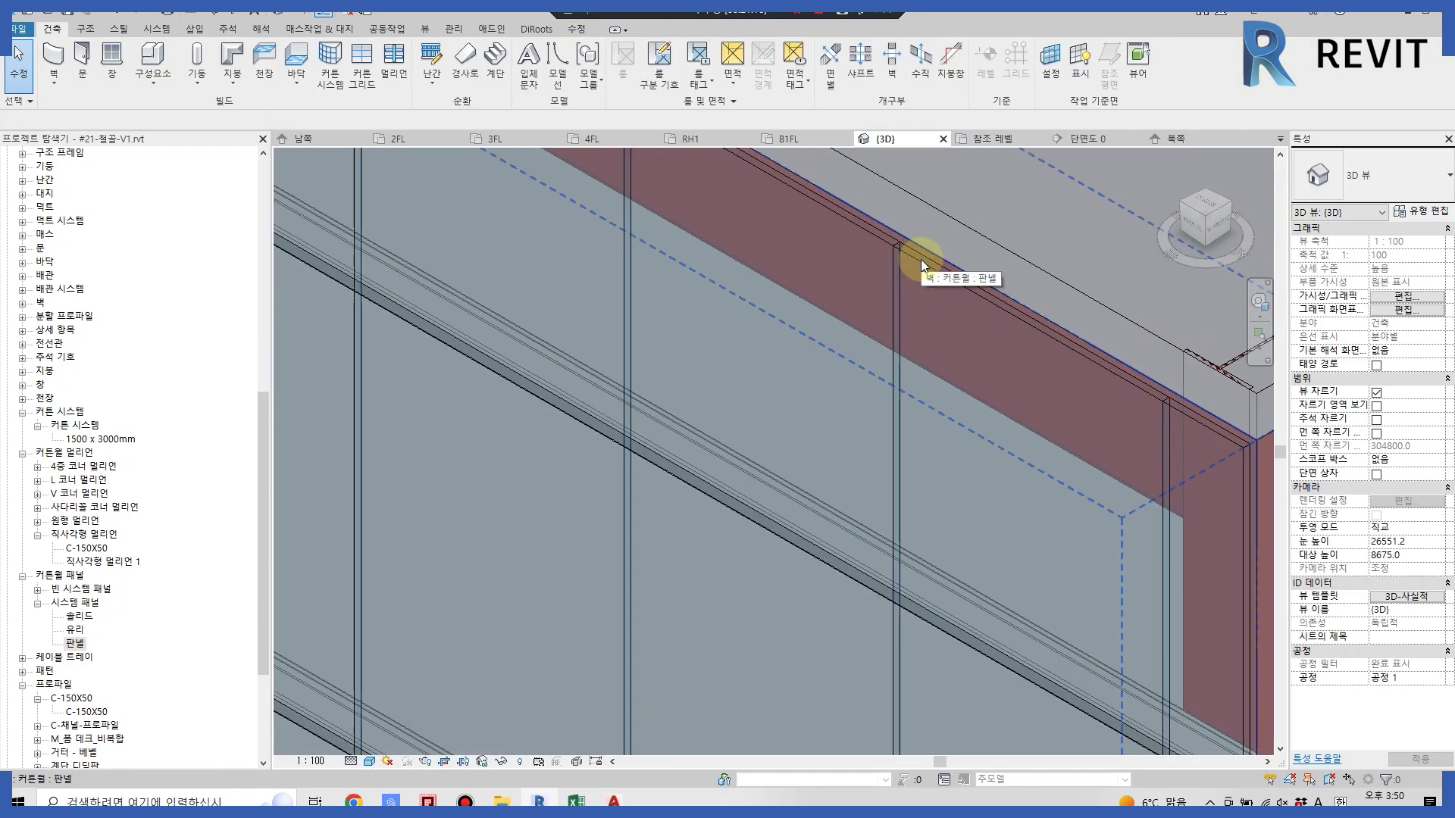
scroll(1063, 344, "down", 3)
left_click(1063, 344)
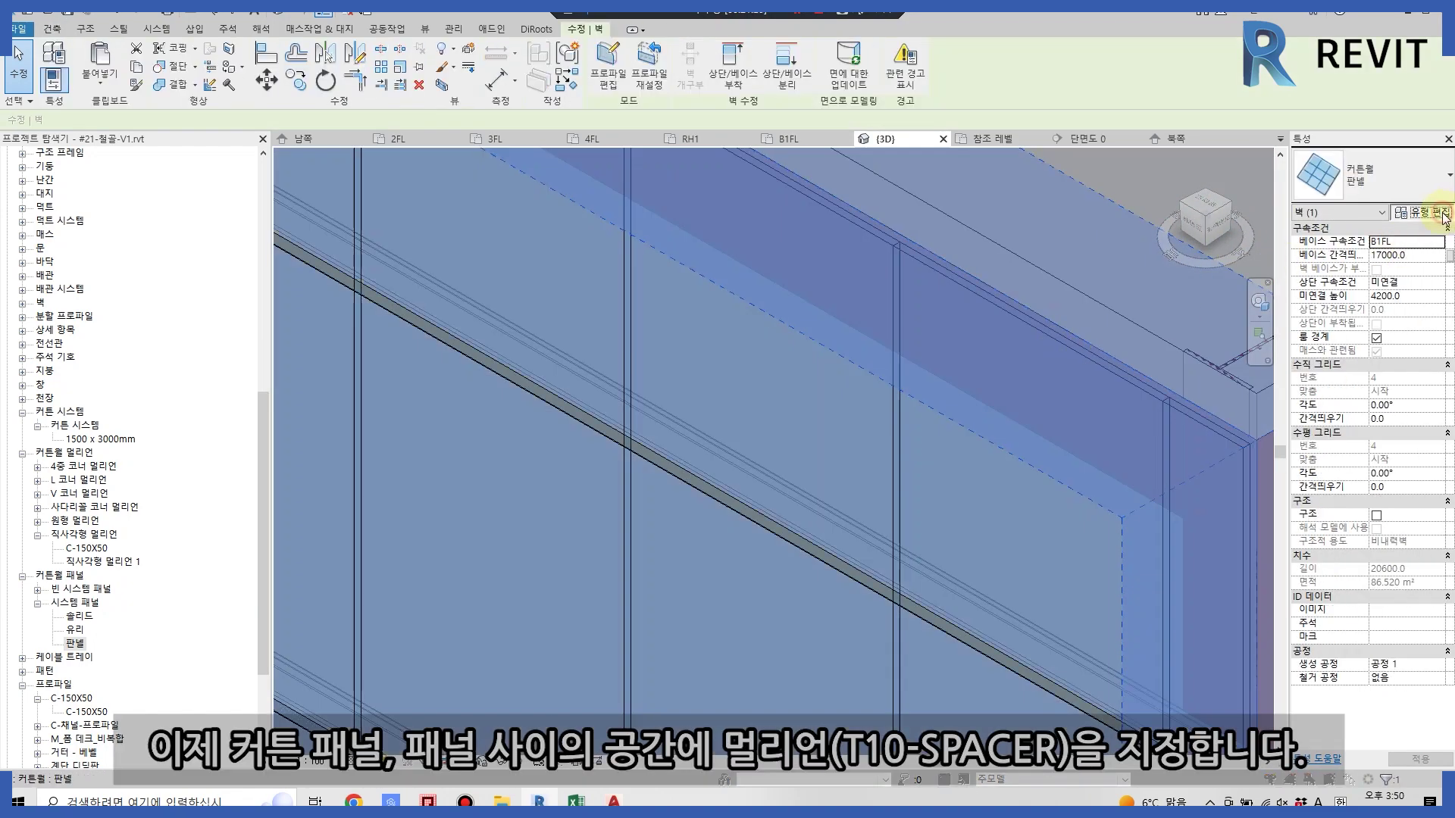
- Set the 판넬 wall type to 판넬 panels with 원형 멀리언 1 interior vertical mullions
left_click(1421, 210)
left_click(606, 305)
left_click(789, 305)
left_click(563, 343)
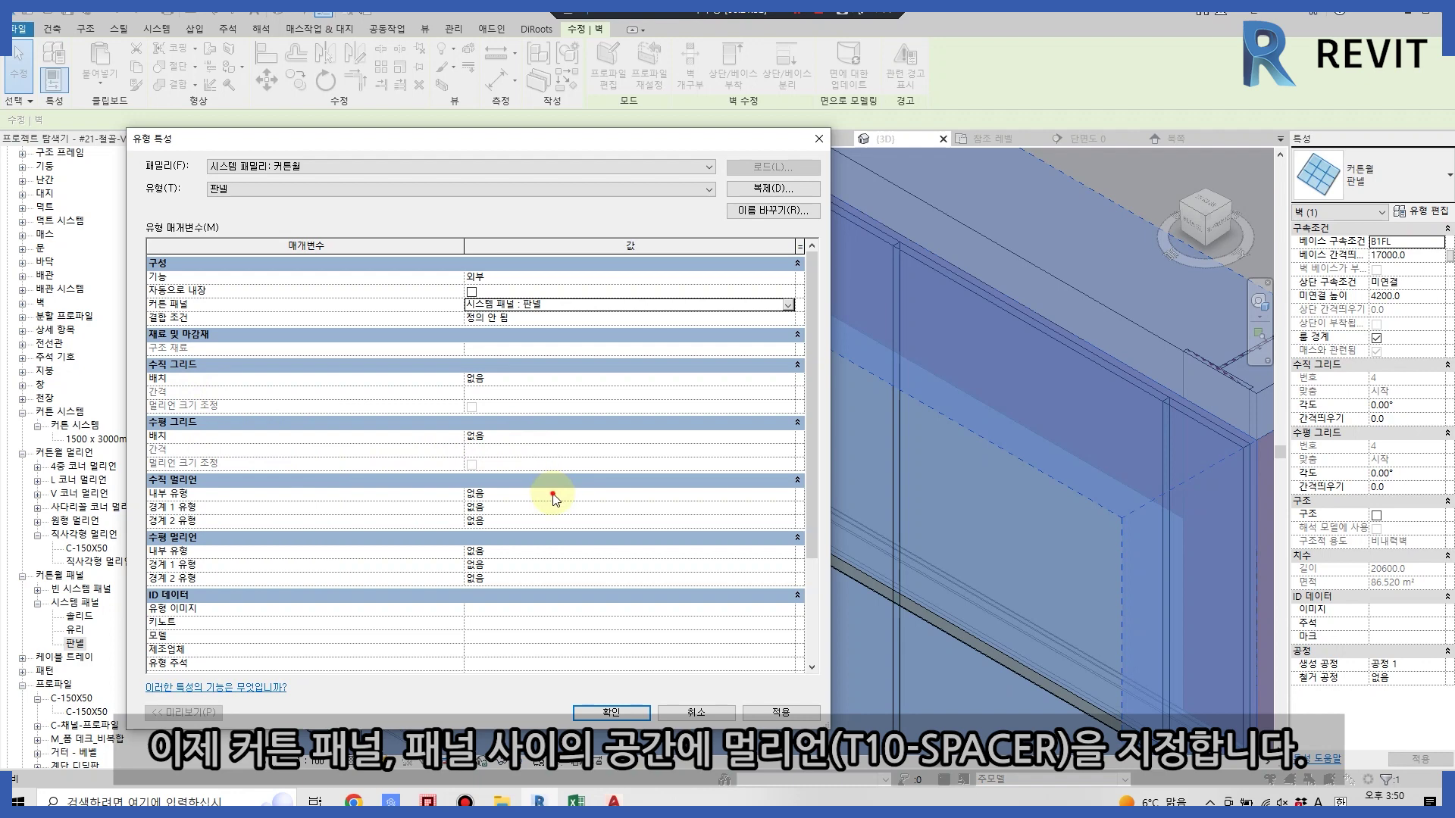
left_click(788, 495)
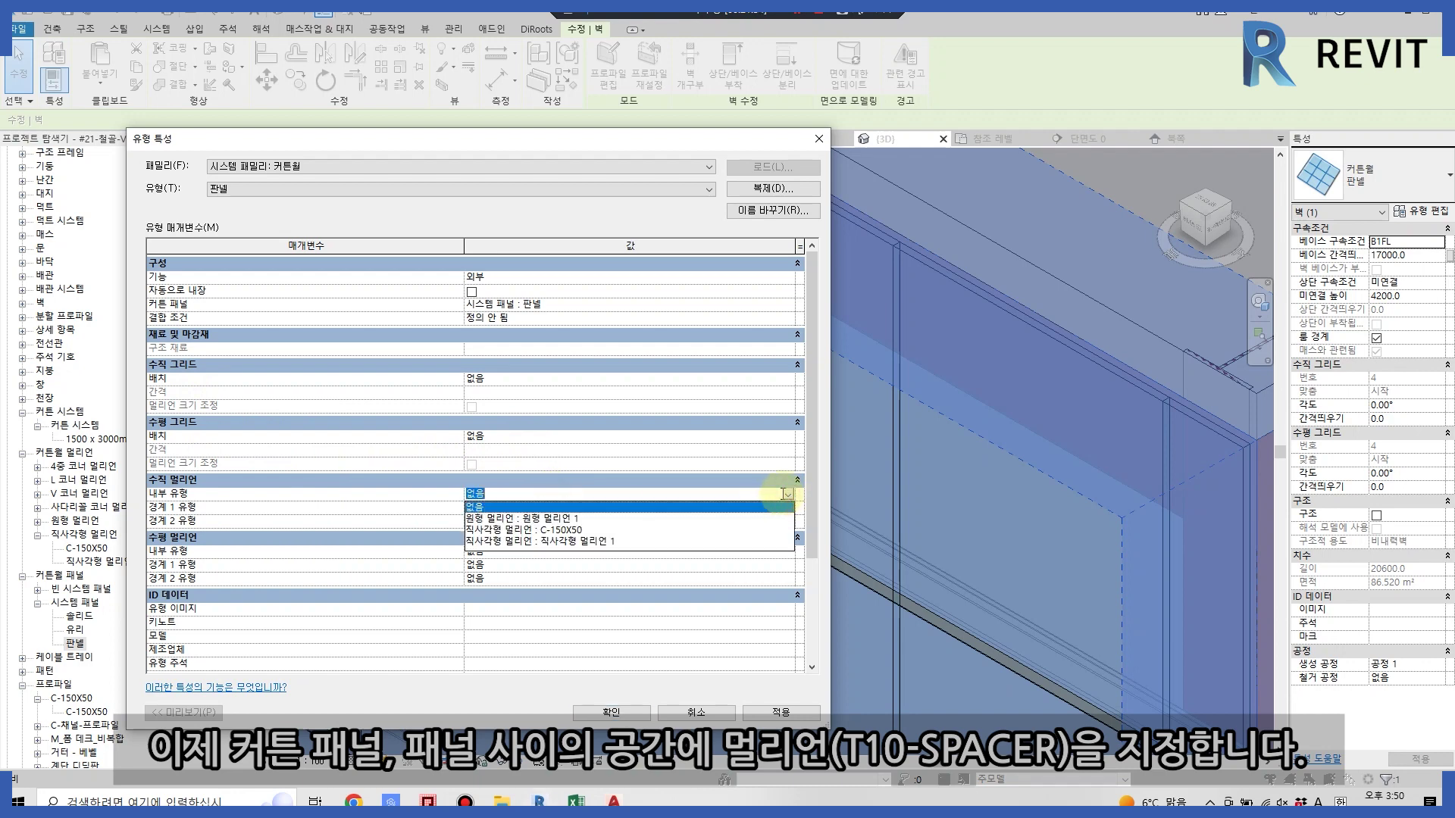
left_click(567, 520)
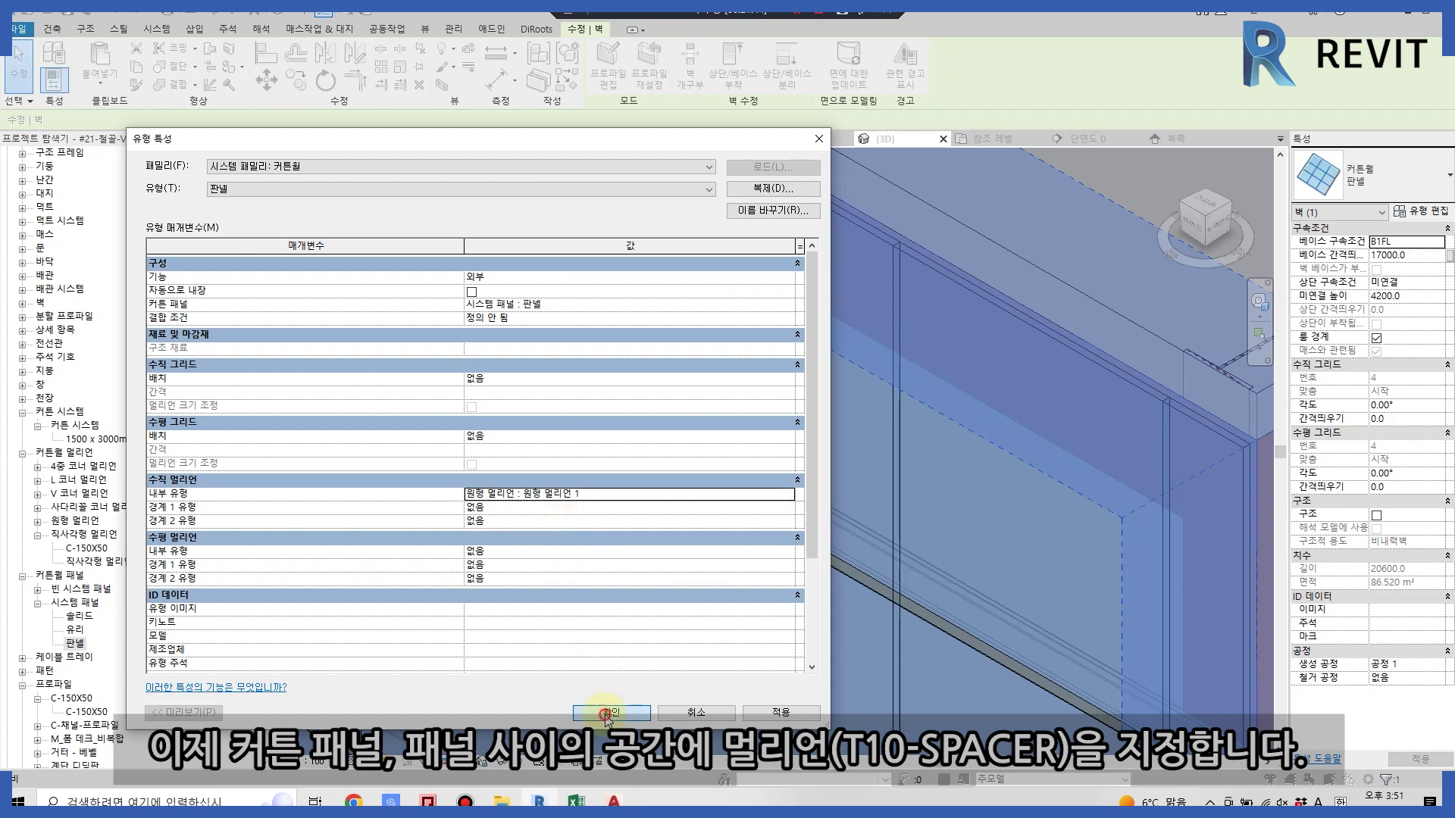
left_click(608, 717)
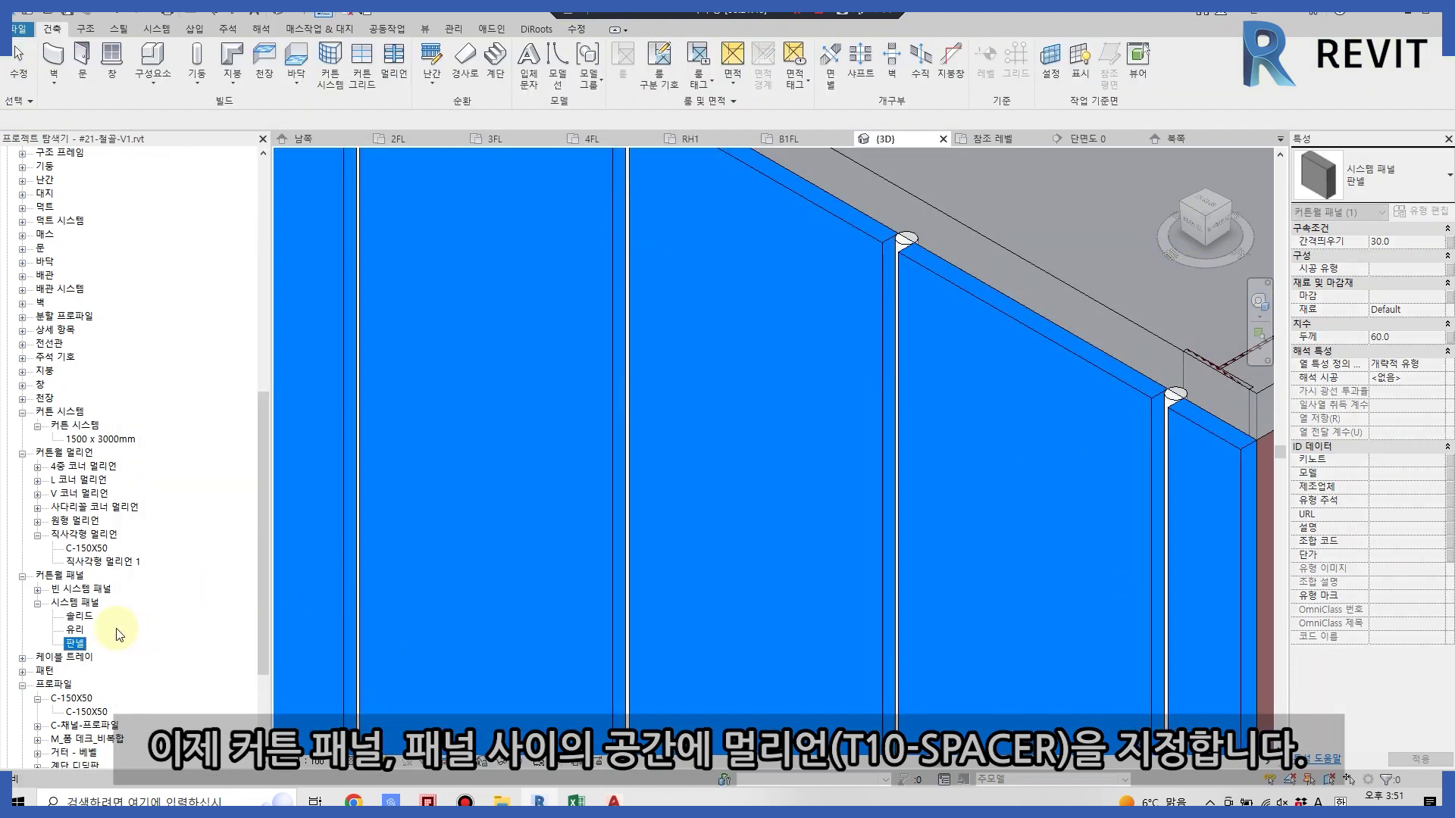
- Duplicate 직사각형 멀리언 1 as T10-SPACER with offset 30, thickness 60, side widths 60 and 10
scroll(119, 633, "down", 2)
right_click(91, 509)
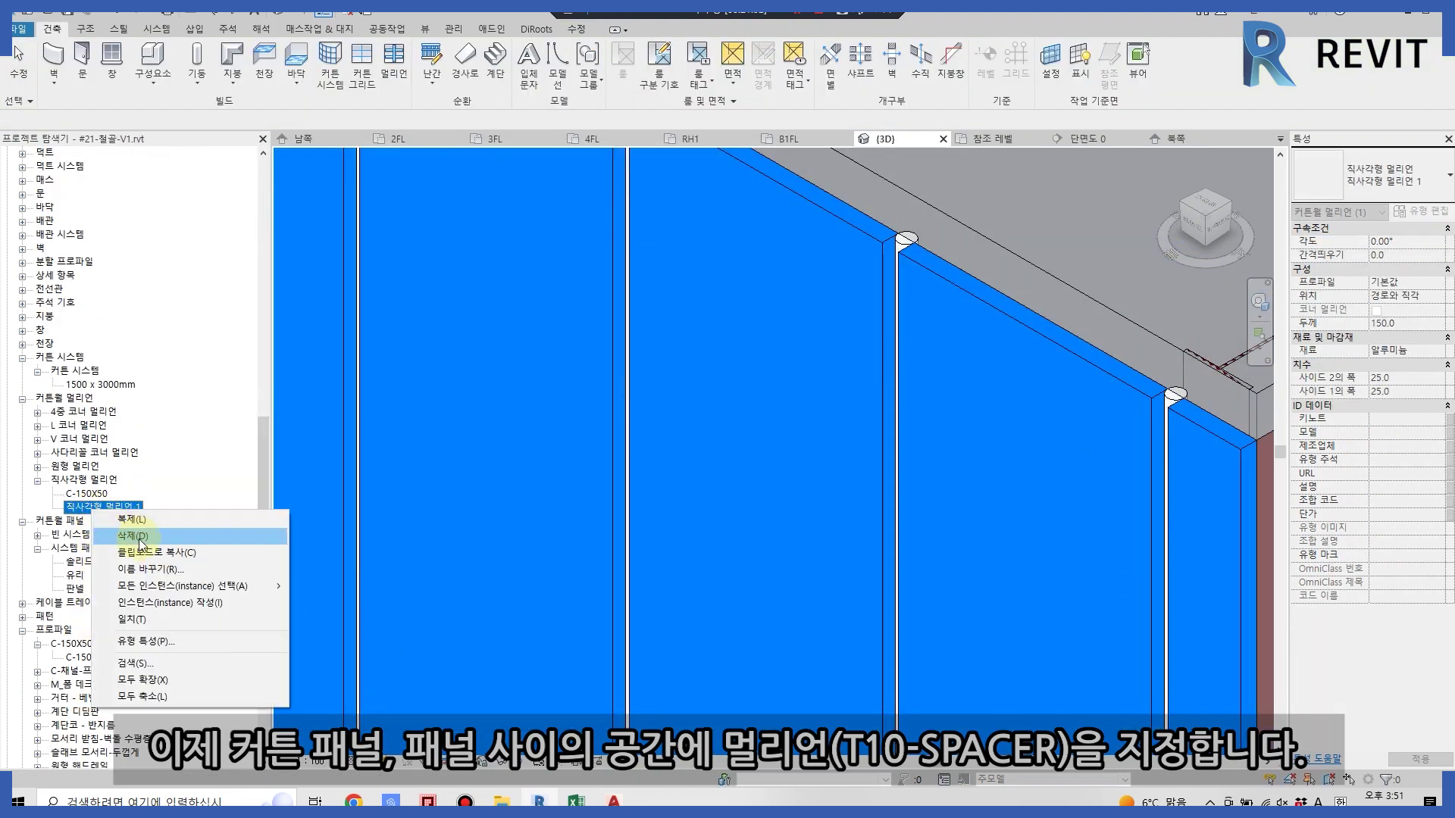
left_click(131, 520)
type("T10-SPACER")
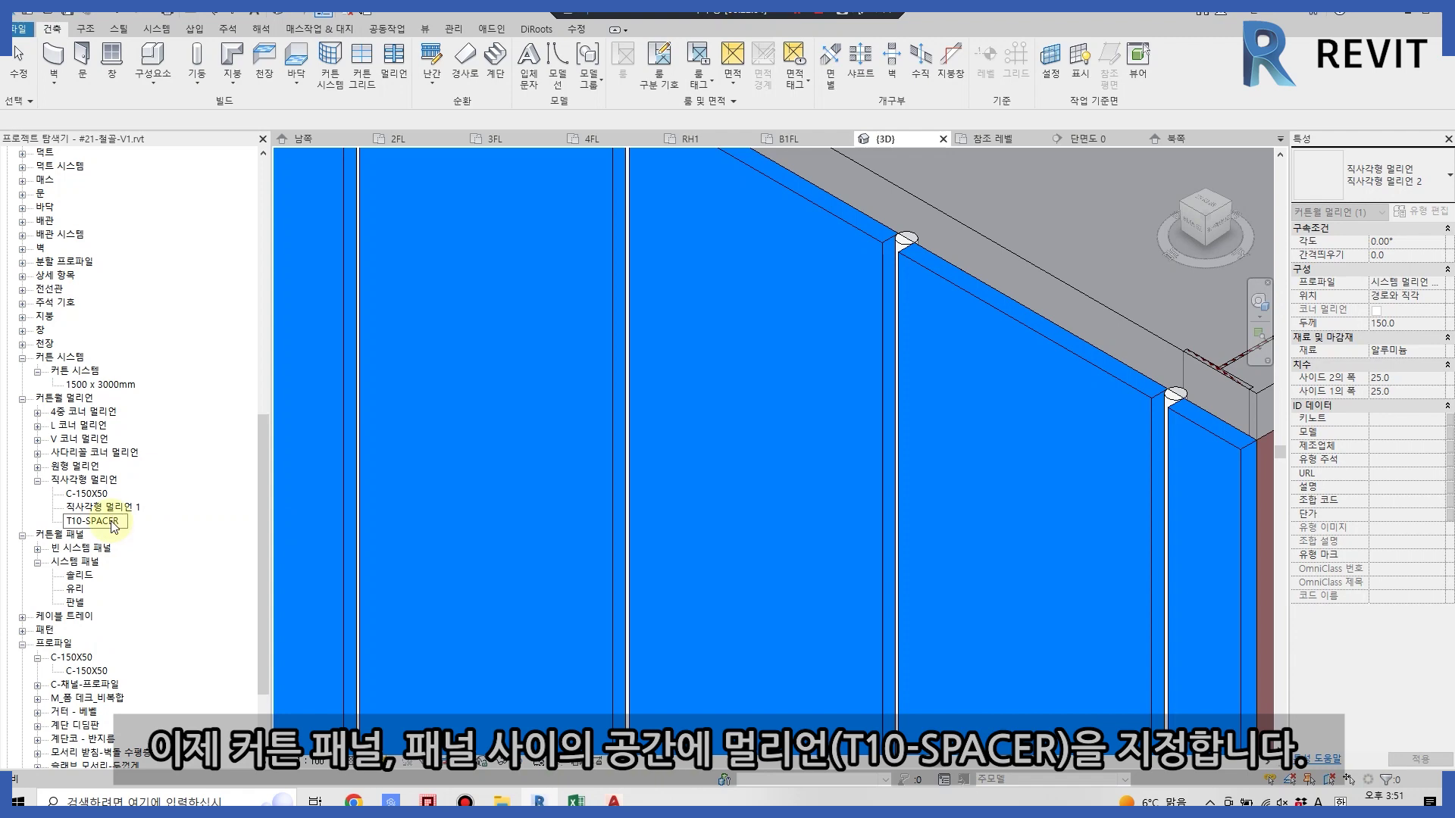
right_click(102, 509)
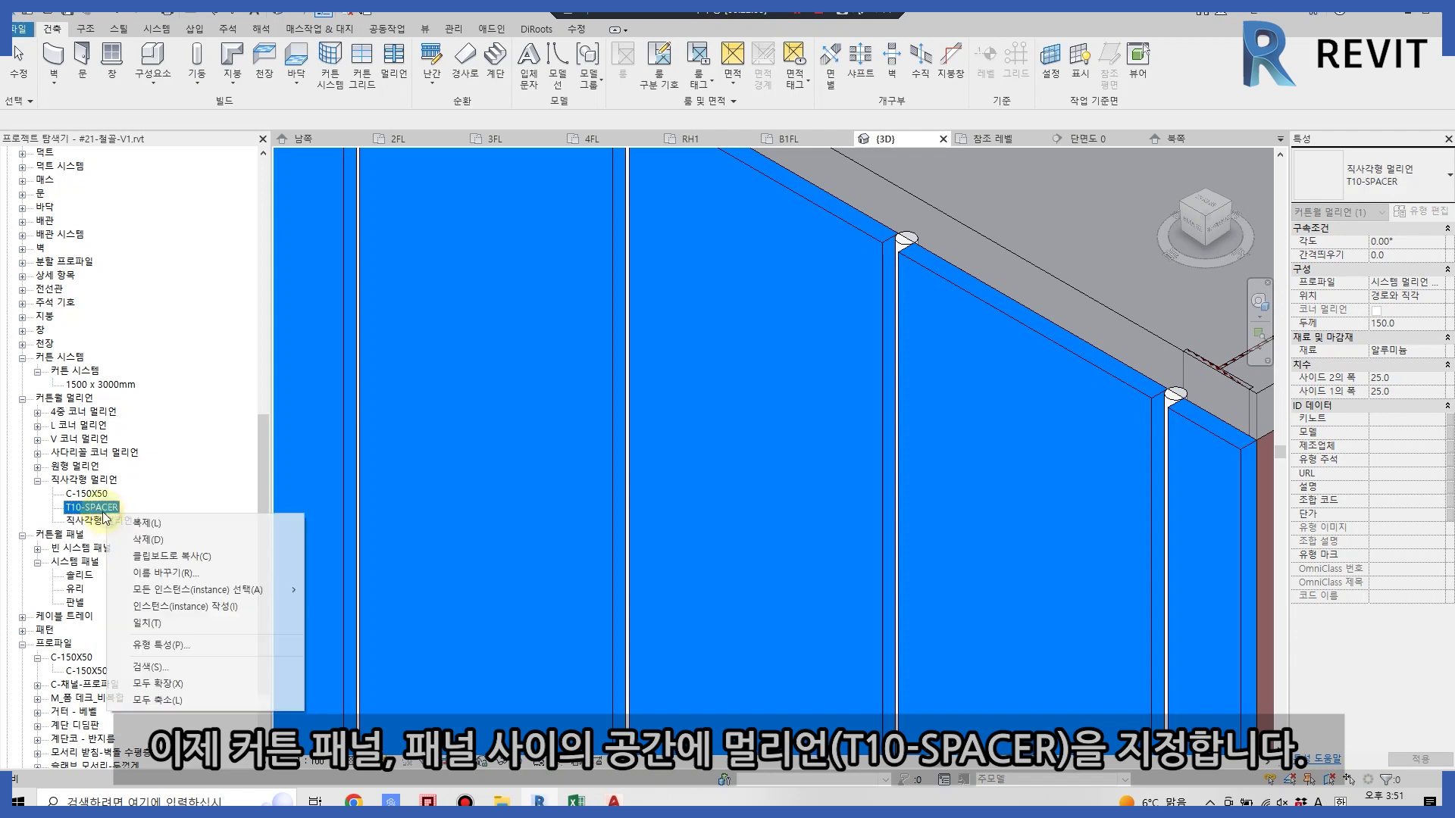
left_click(148, 647)
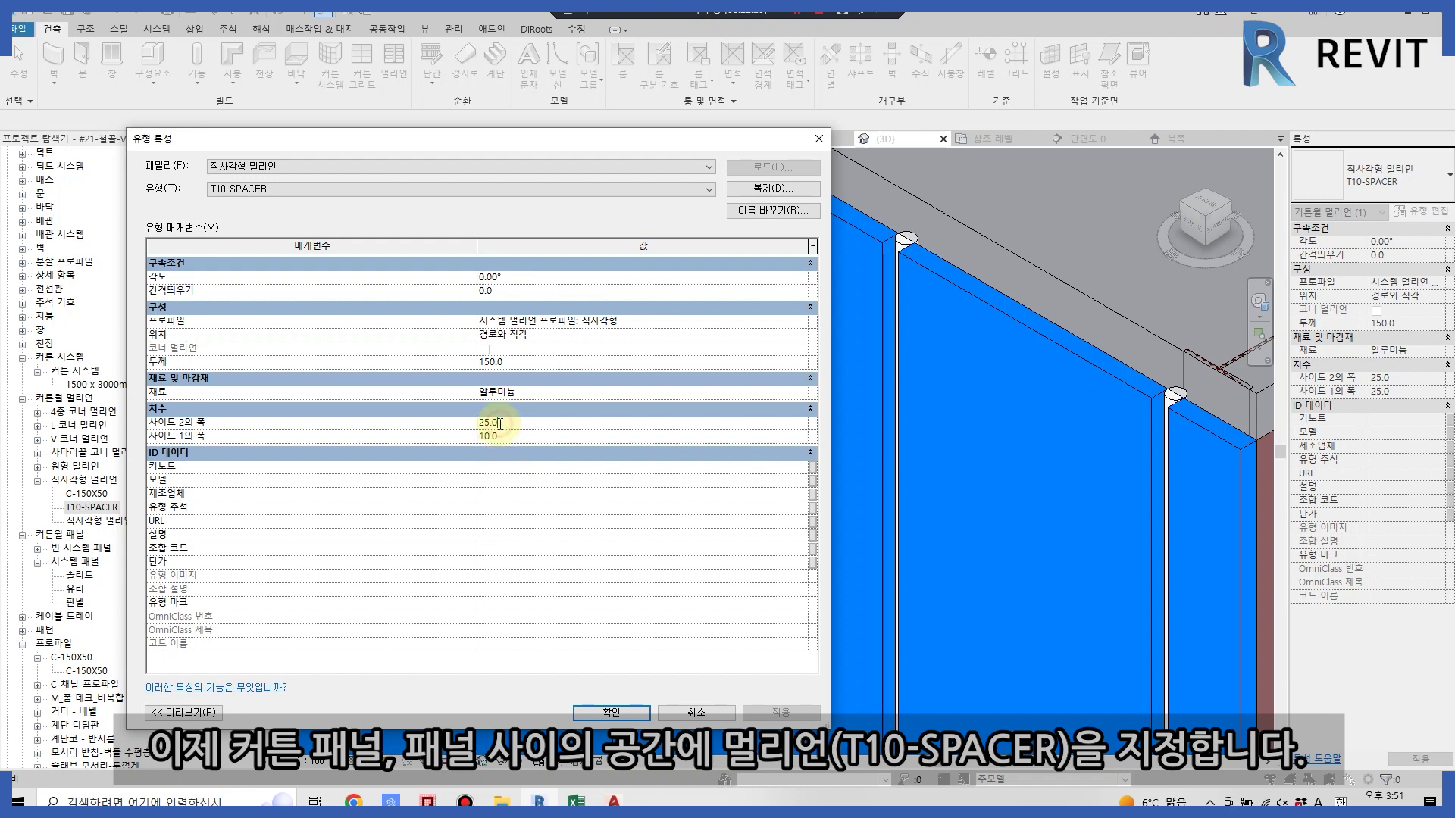
left_click_drag(500, 424, 358, 422)
left_click(518, 365)
type("60")
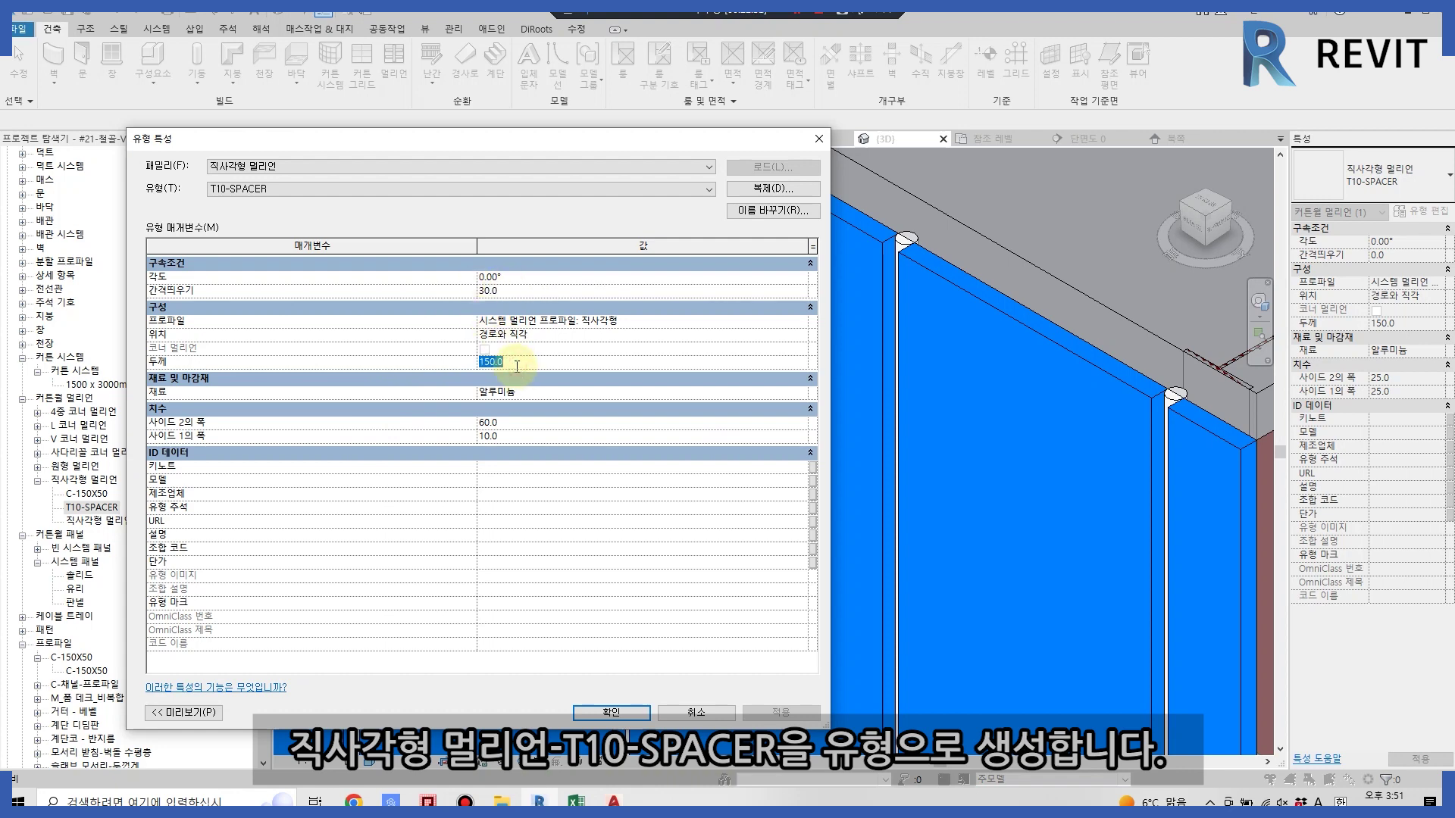
left_click(581, 707)
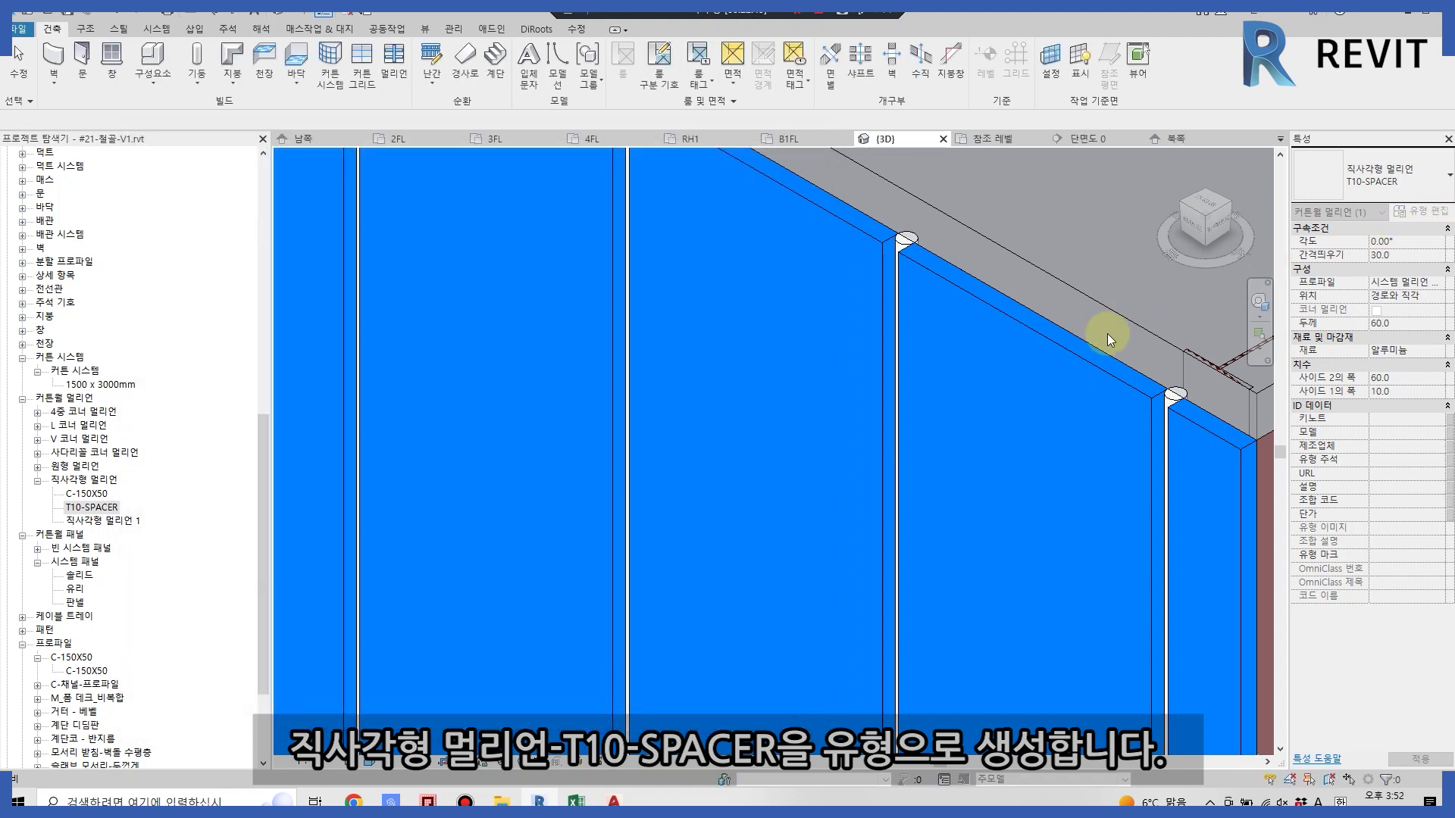
left_click(1095, 348)
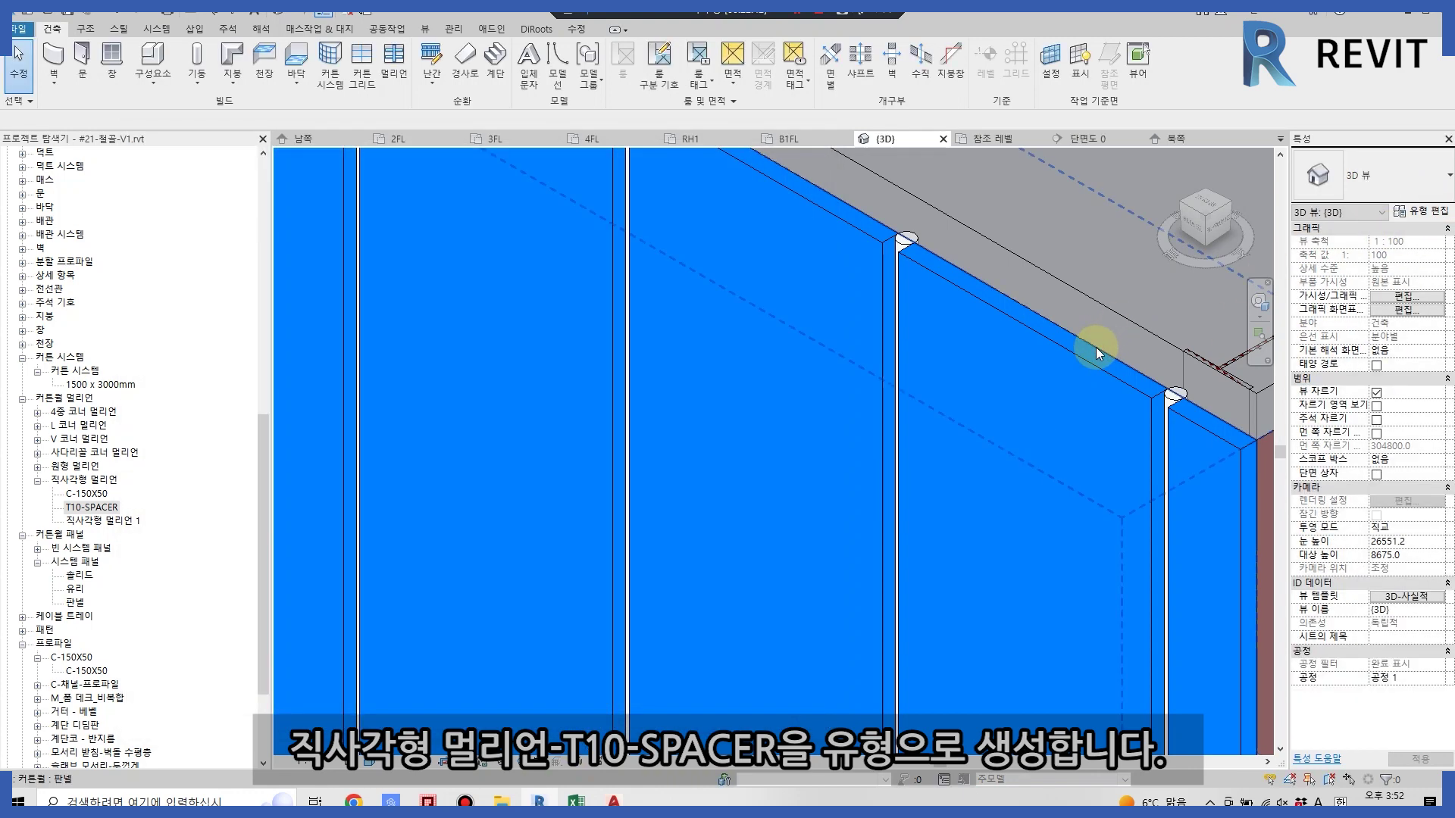
- Set the 판넬 wall's interior vertical mullions to 직사각형 멀리언 : T10-SPACER
left_click(1217, 429)
left_click(1419, 211)
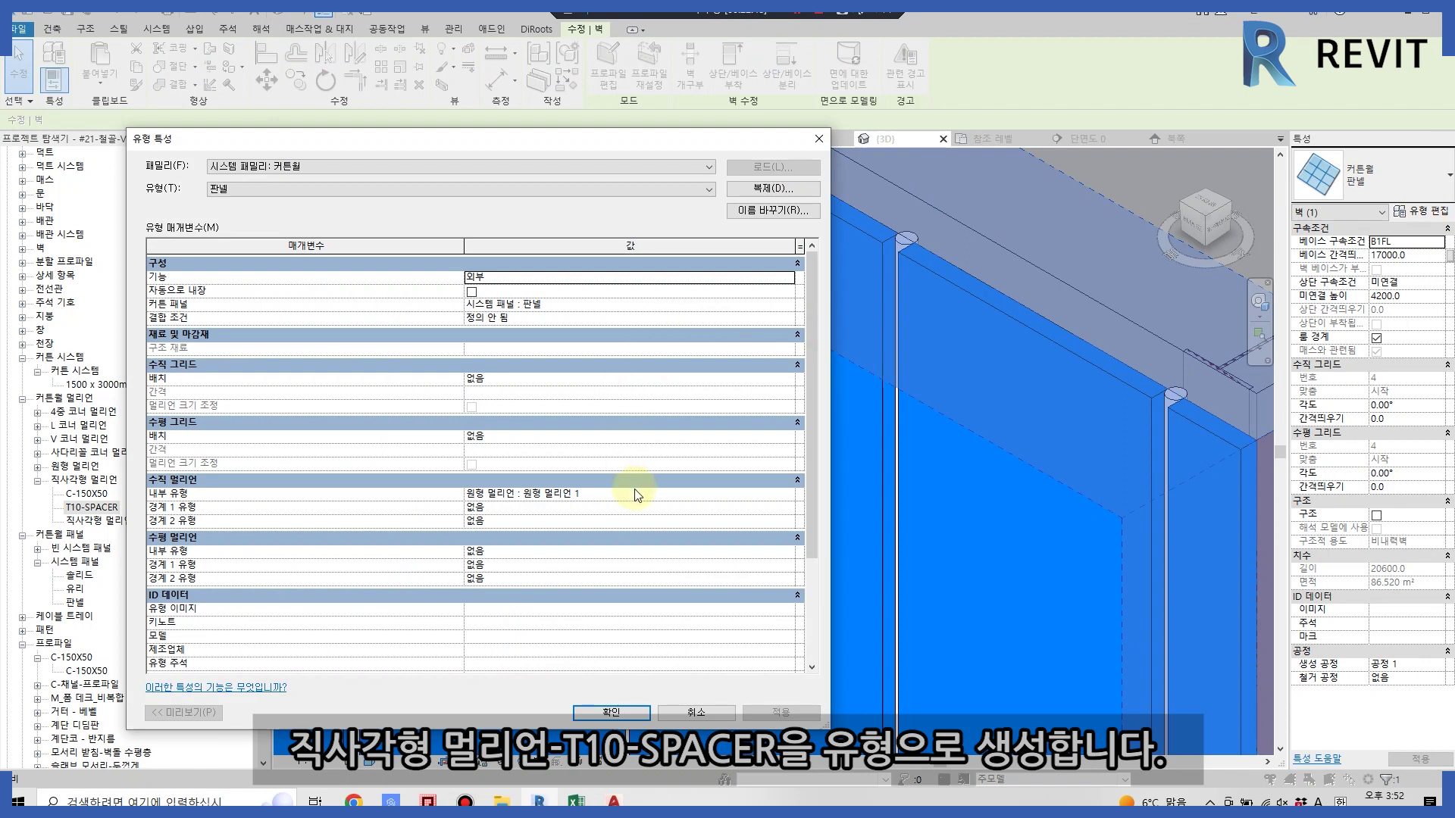
left_click(635, 494)
left_click(788, 494)
left_click(598, 539)
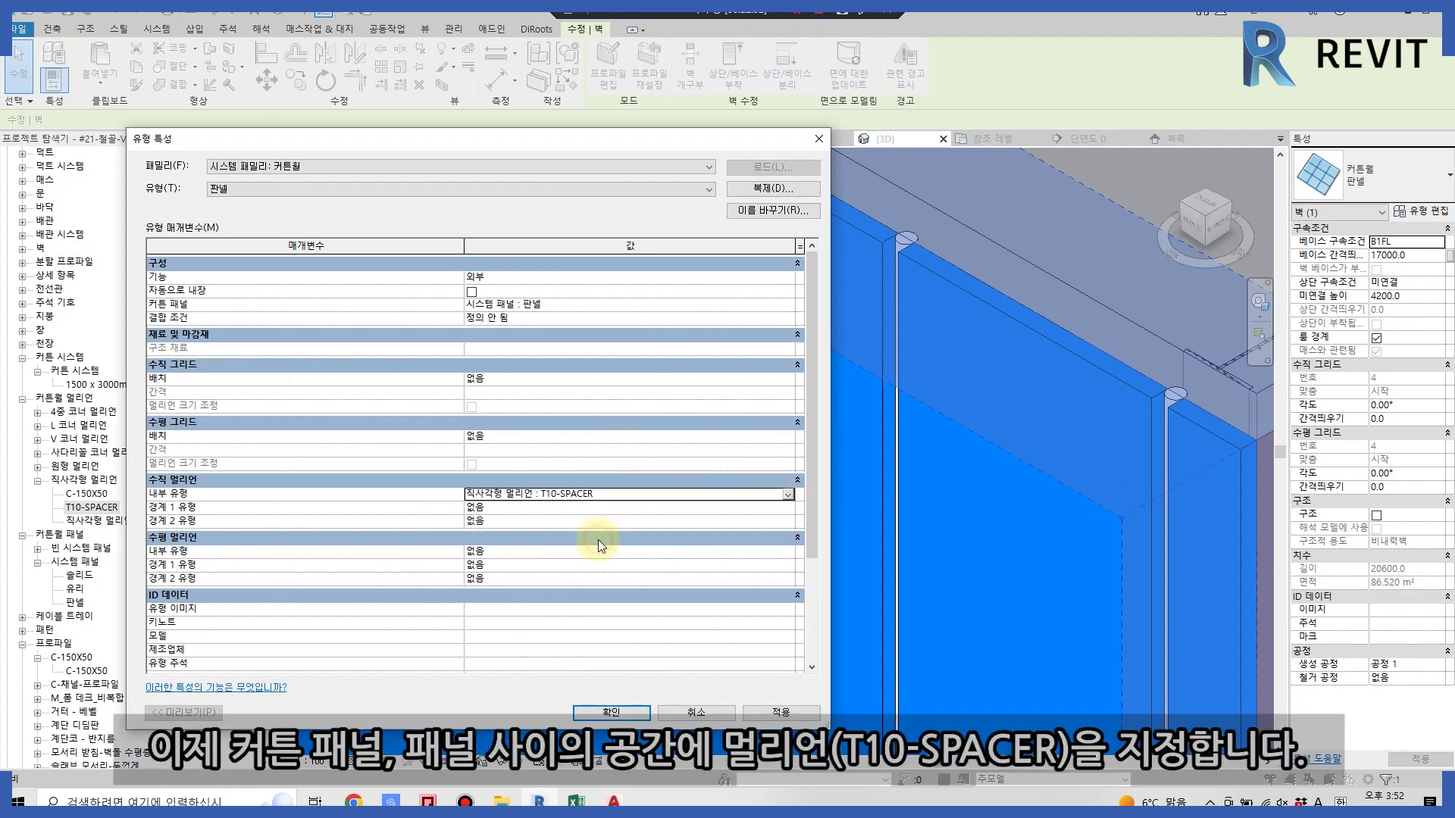
key("Return")
- Select one of the new mullions and check that its type is T10-SPACER
scroll(1070, 534, "up", 3)
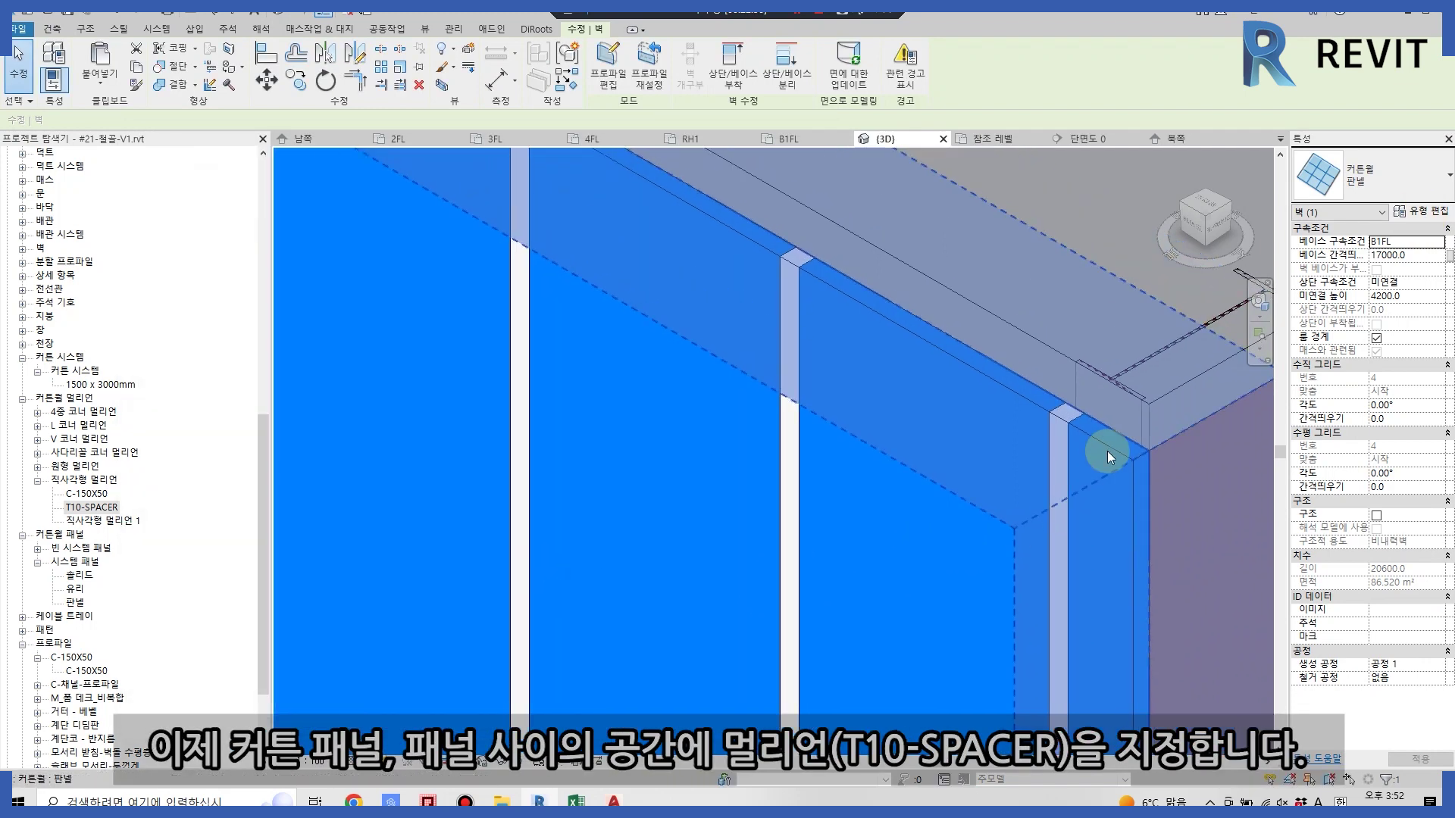
scroll(1107, 452, "up", 2)
left_click(1049, 385)
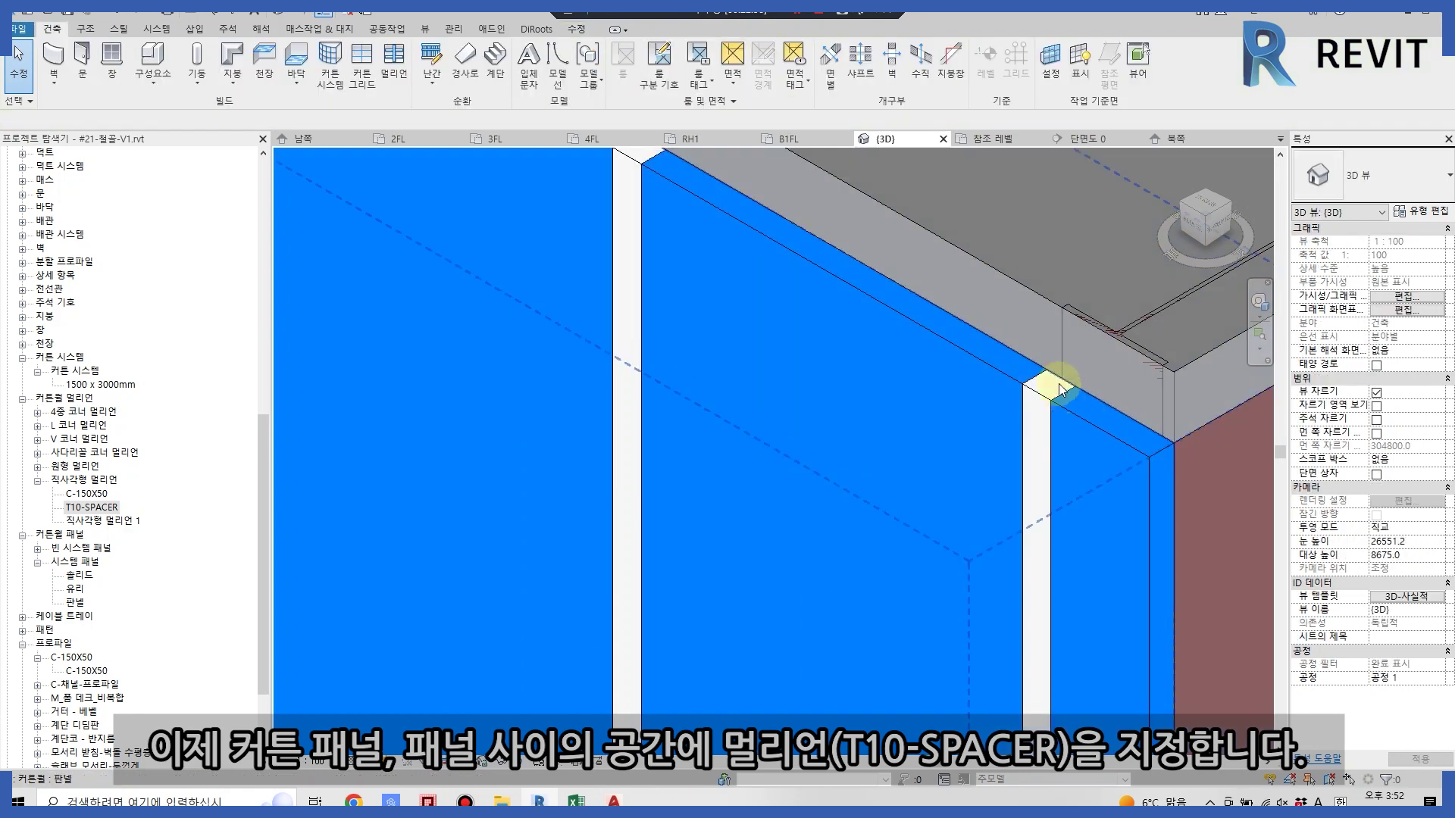
left_click(1425, 213)
key("Escape")
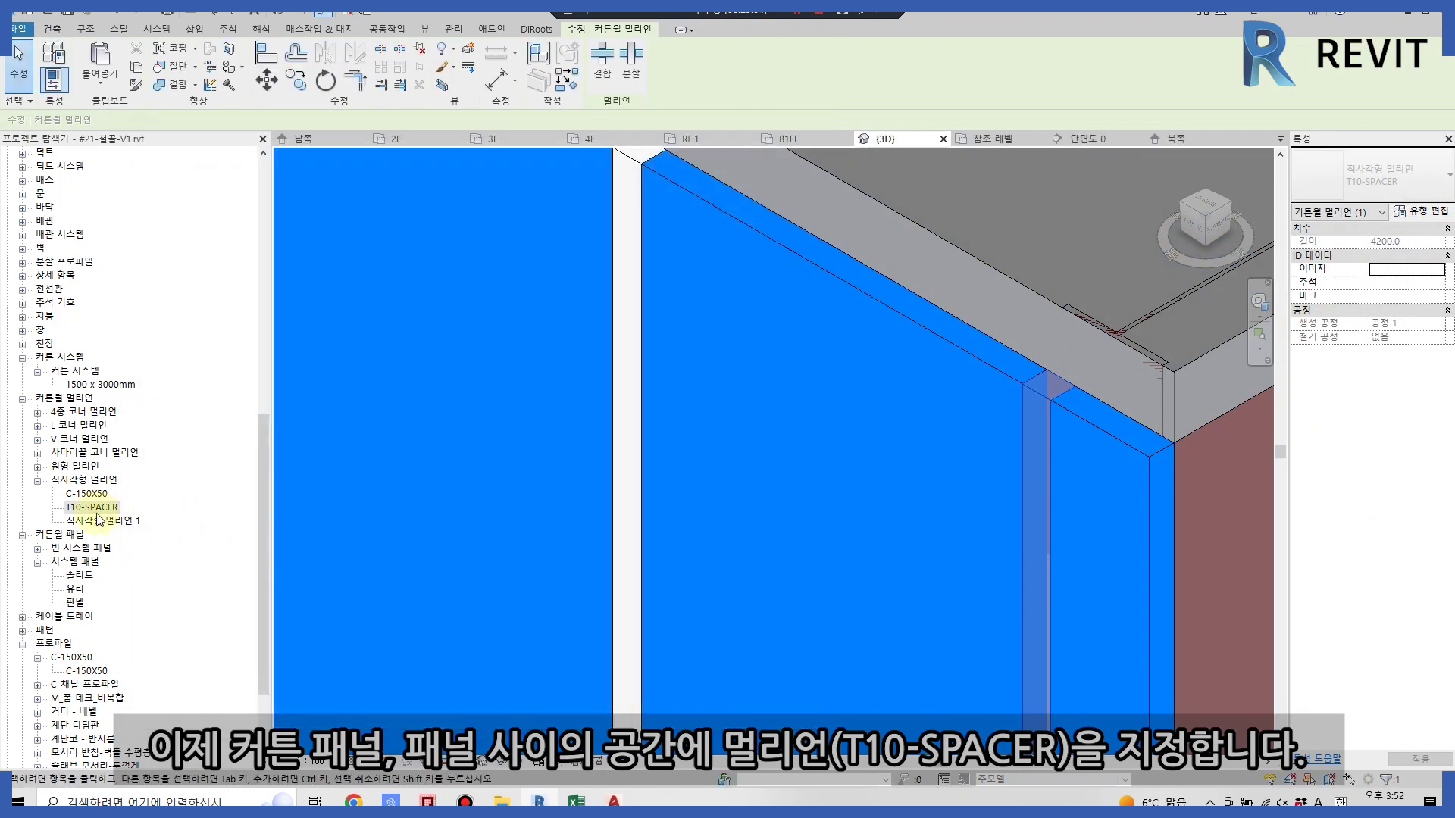
right_click(97, 508)
key("Escape")
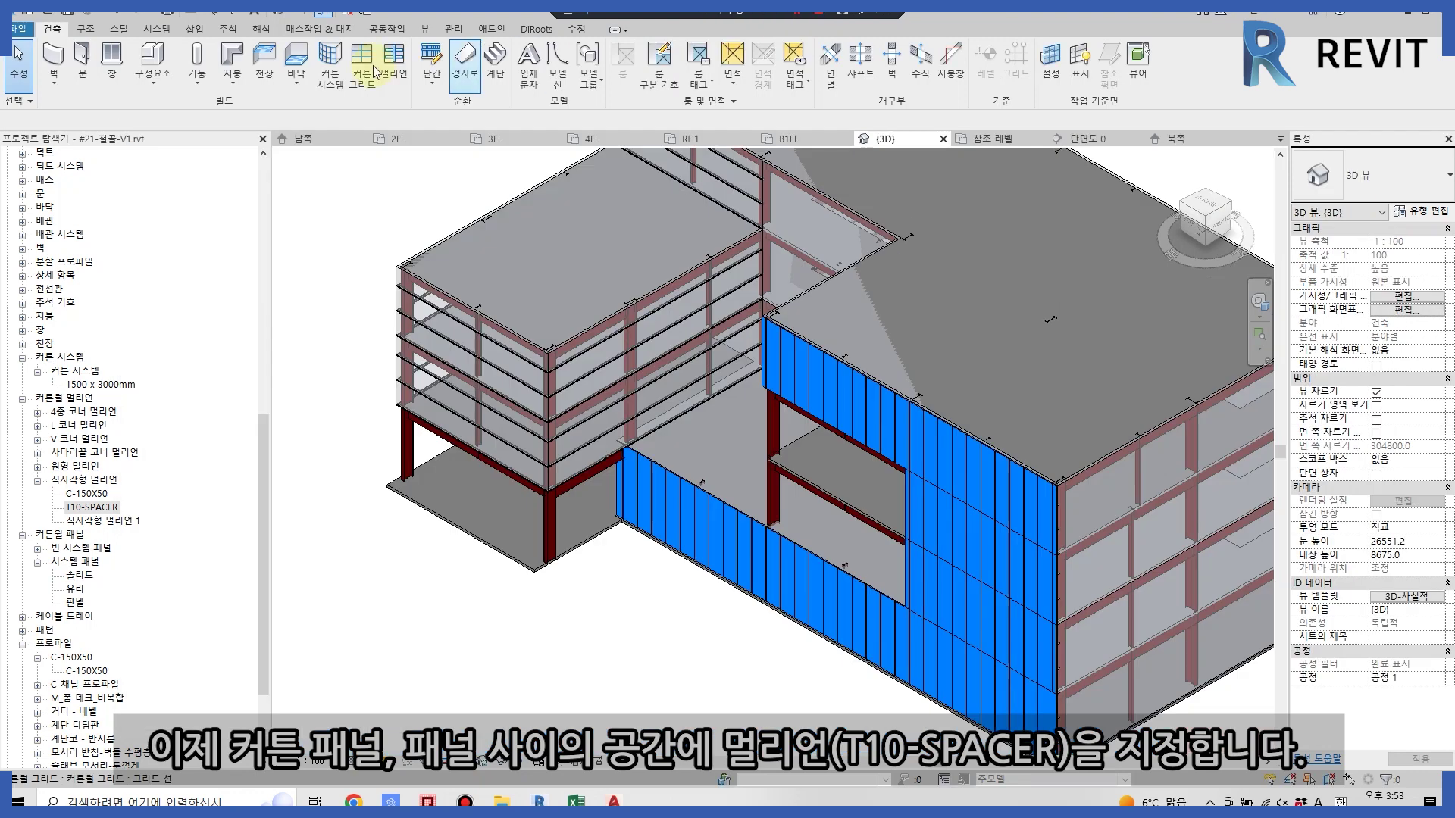
- Place 판넬 curtain walls on the upper-left face and the lower-left front faces
key("w")
key("a")
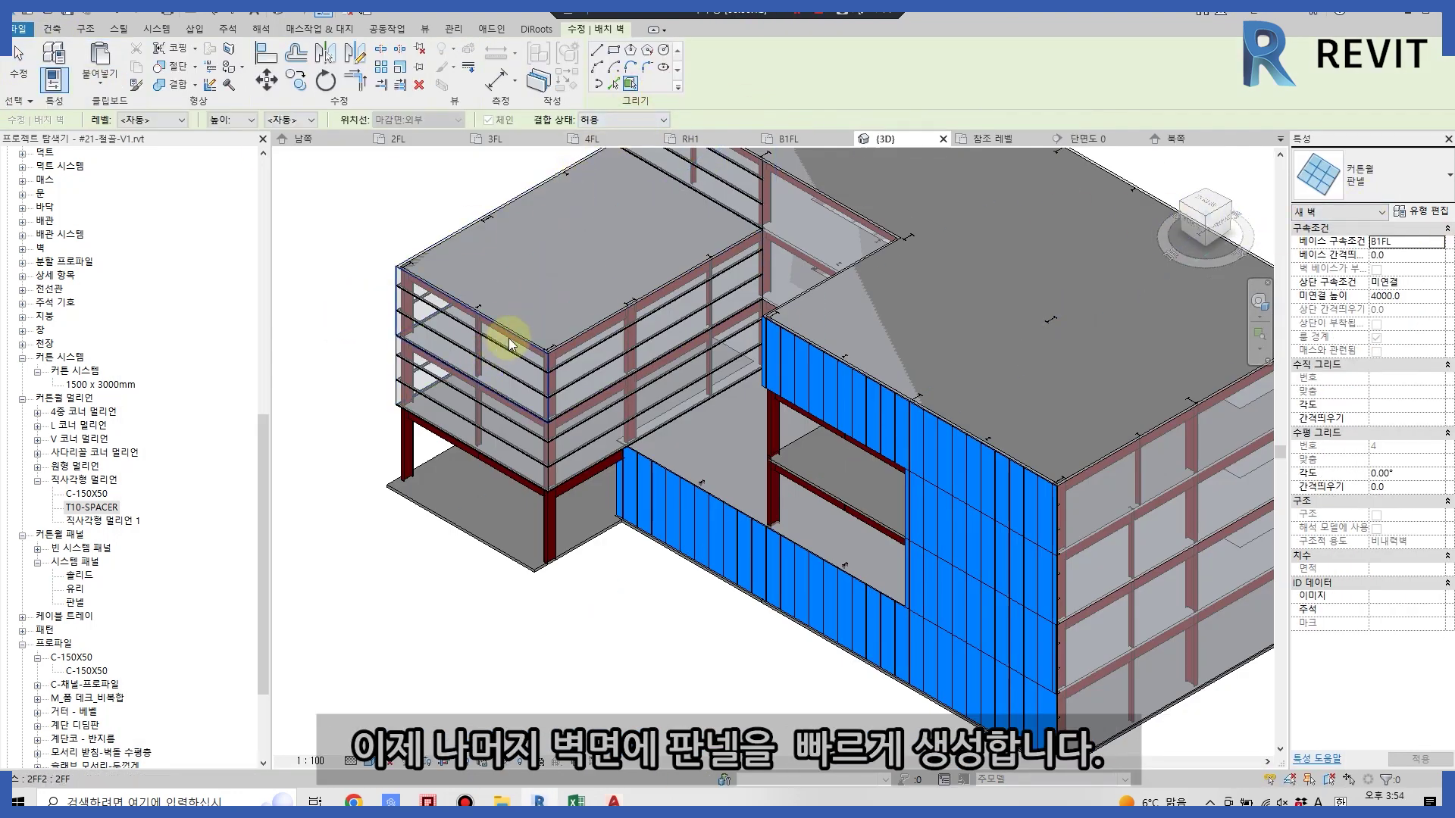
left_click(512, 380)
mouse_move(519, 474)
middle_mouse_down("shift")
mouse_move(941, 571)
mouse_move(907, 539)
middle_mouse_up("shift")
left_click(906, 542)
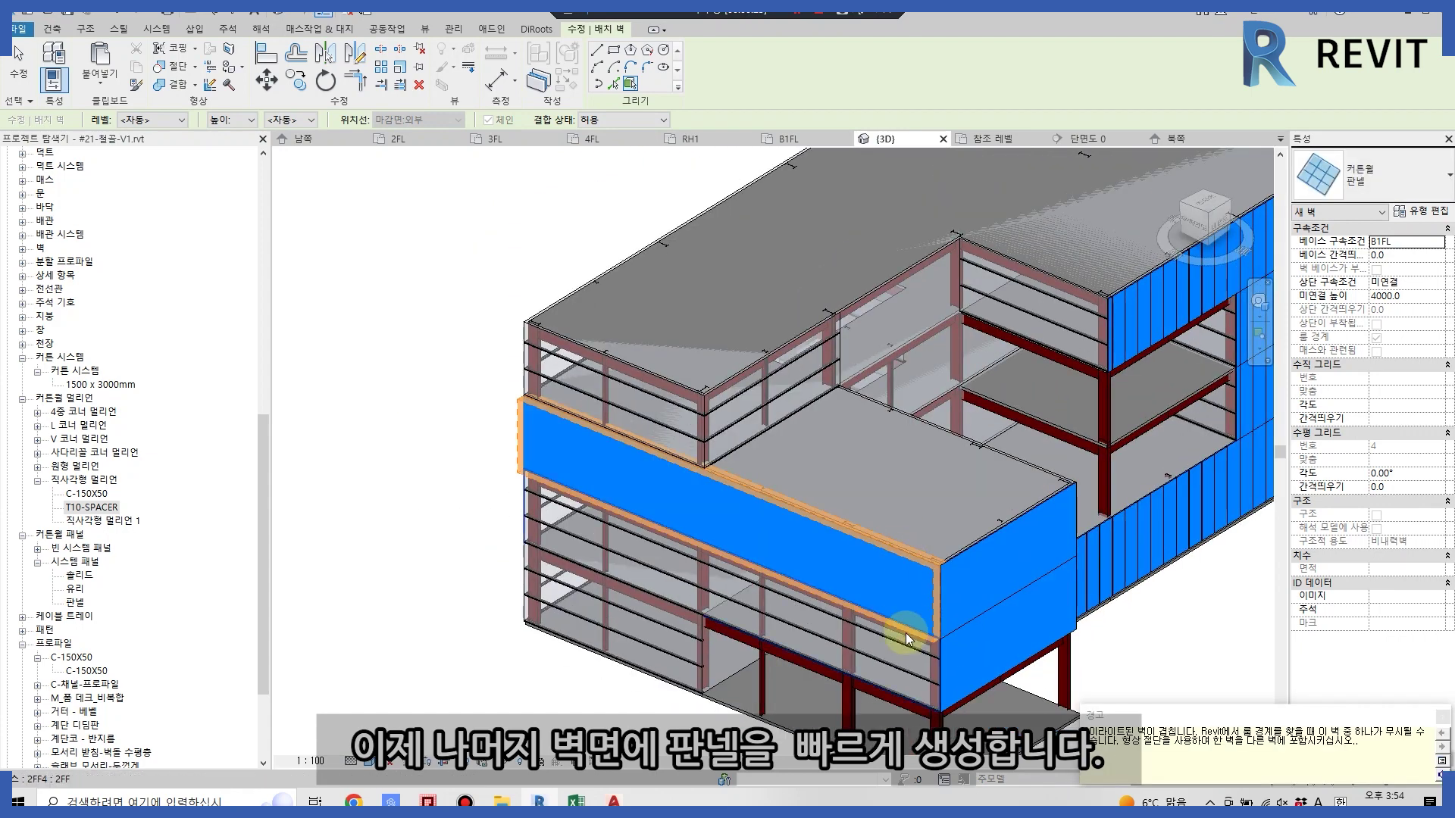
left_click(906, 632)
left_click(694, 640)
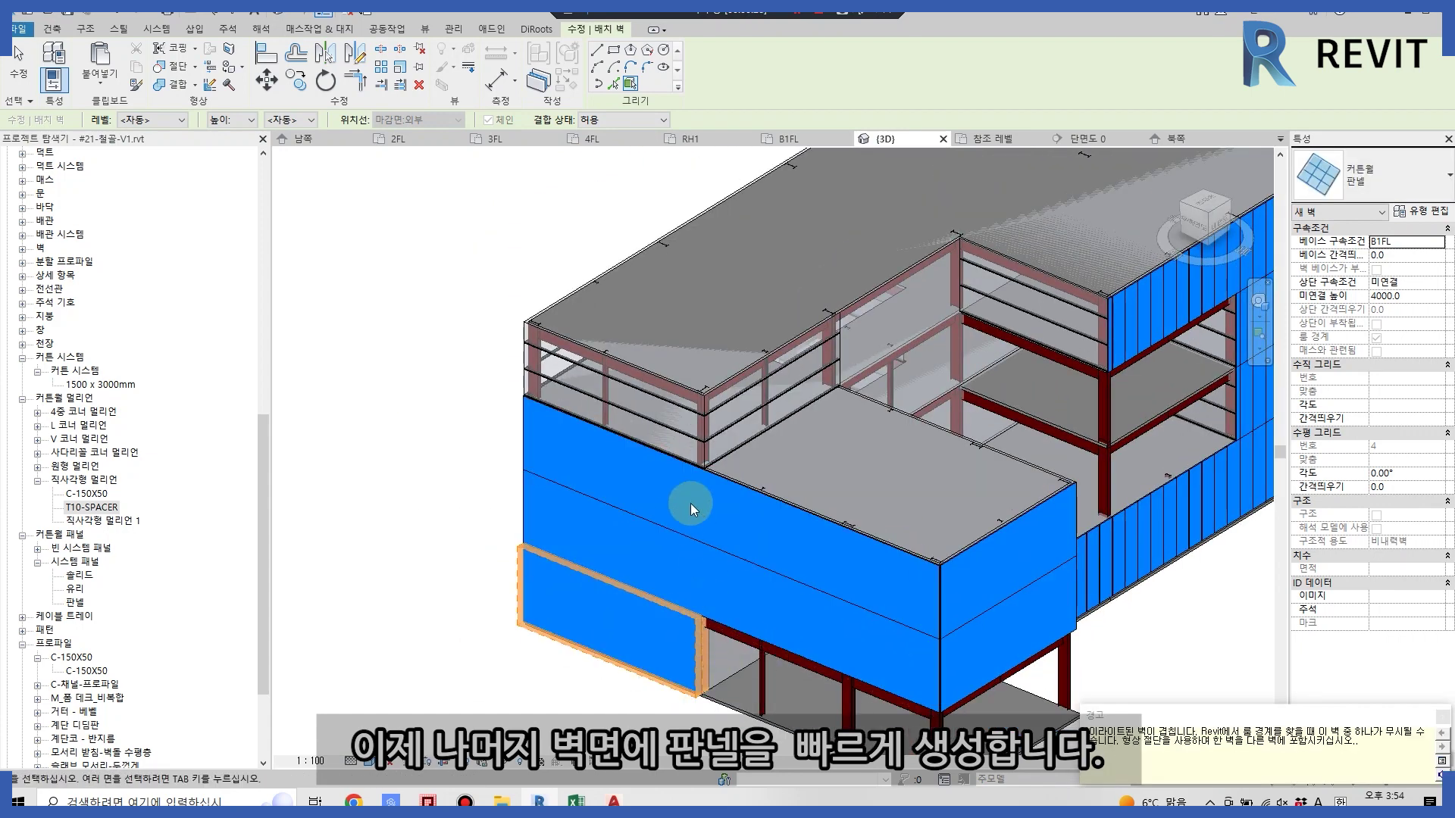
- Clad the inner face, upper-left face and all bands of the long facade with 판넬 walls
left_click(772, 348)
left_click(638, 377)
middle_click_drag(638, 378, 675, 462, "shift")
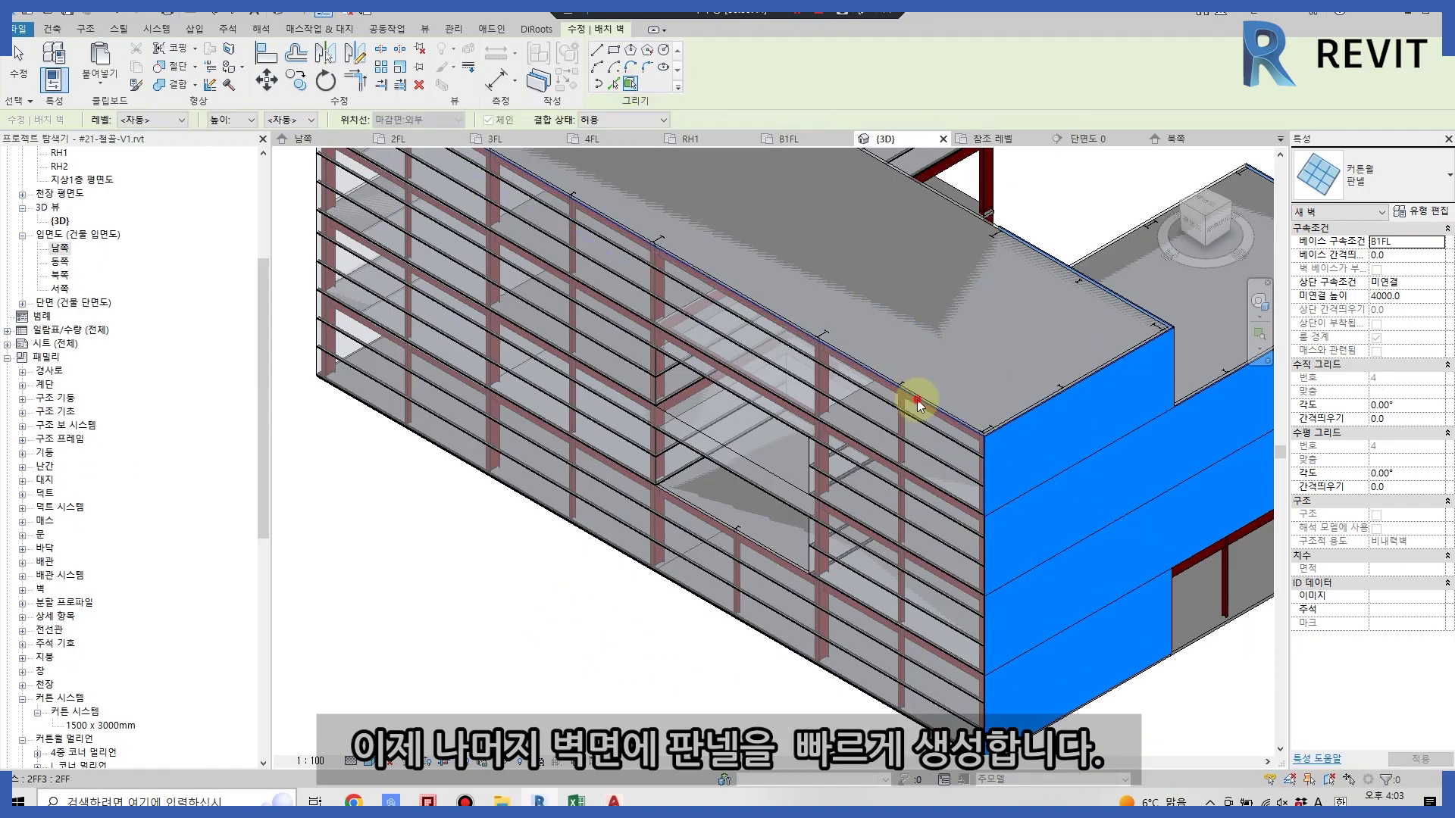
left_click(940, 557)
left_click(811, 539)
left_click(979, 712)
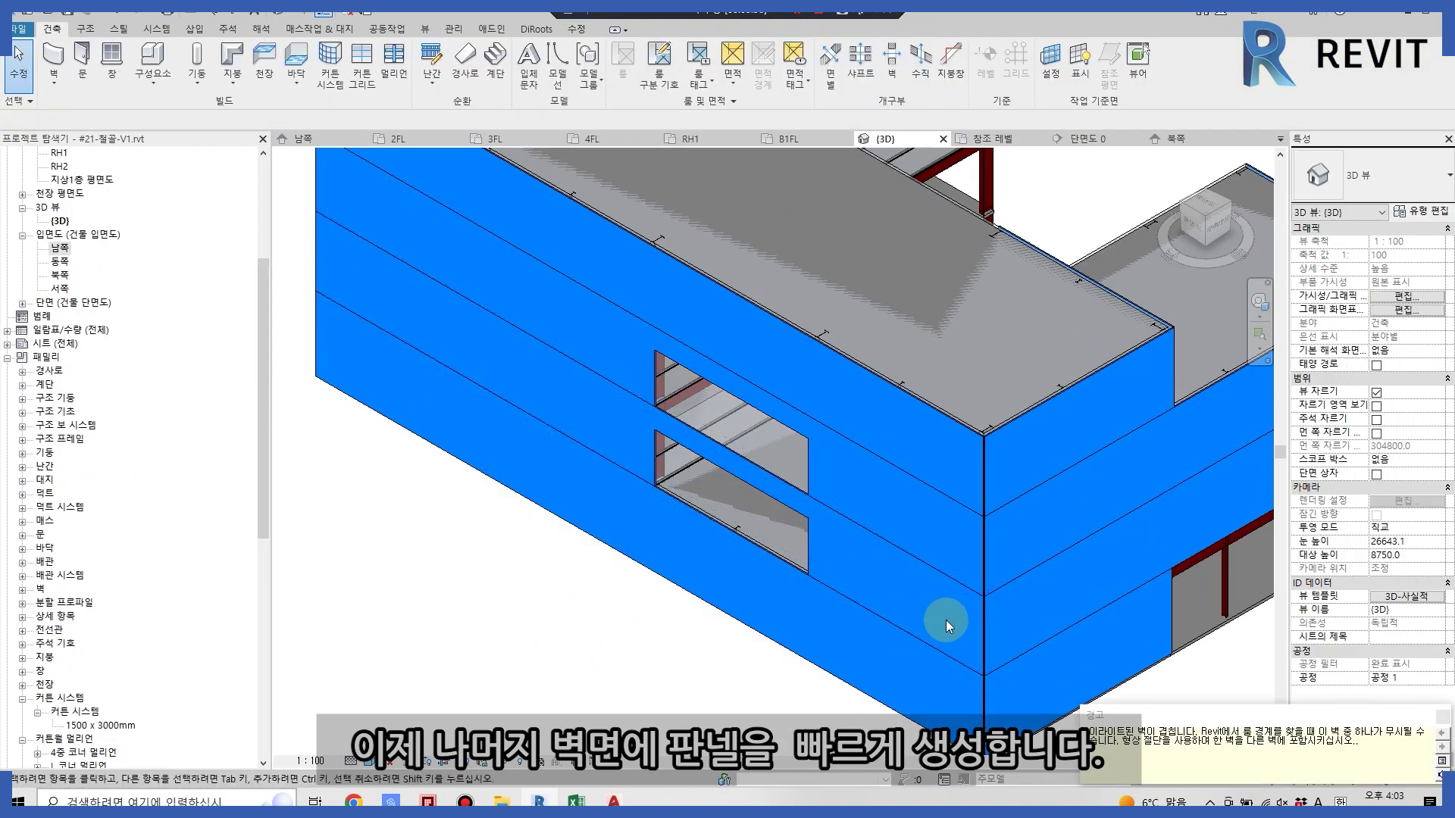
- In the 남쪽 elevation, add a vertical curtain grid line to the blue panel
scroll(946, 619, "up", 3)
key("Escape")
double_click(60, 248)
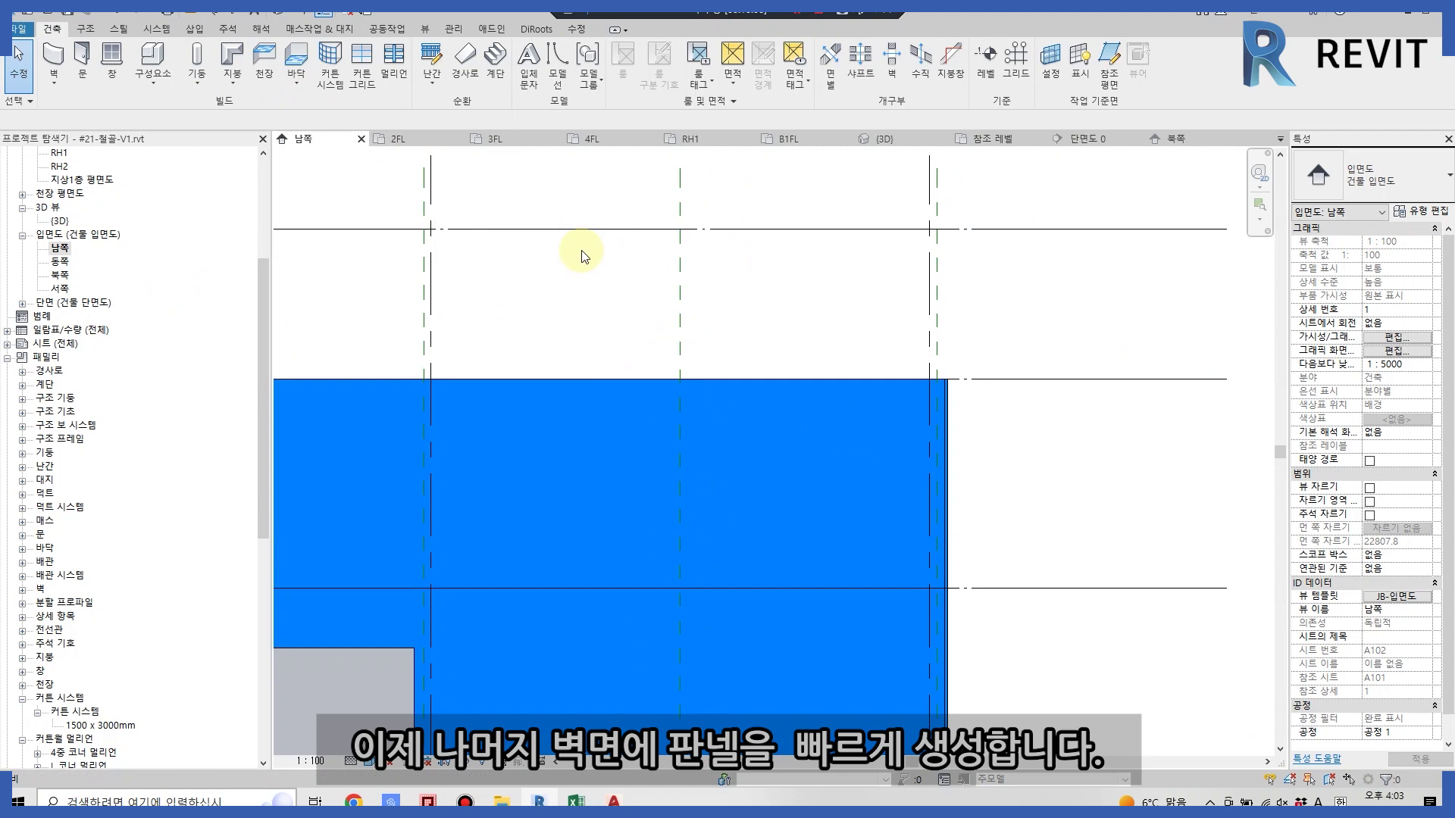
key("c")
key("g")
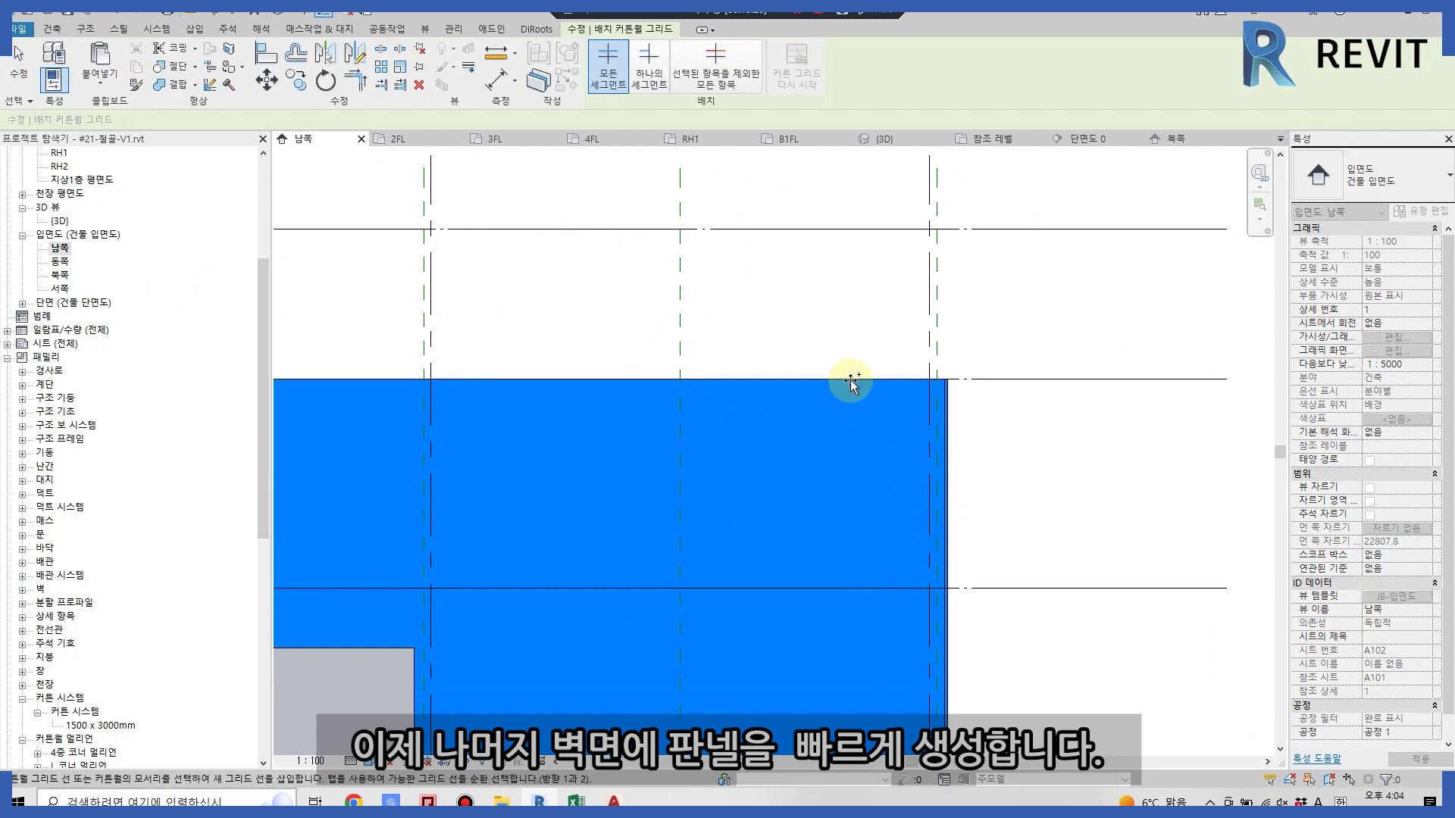
left_click(851, 383)
scroll(898, 476, "up", 1)
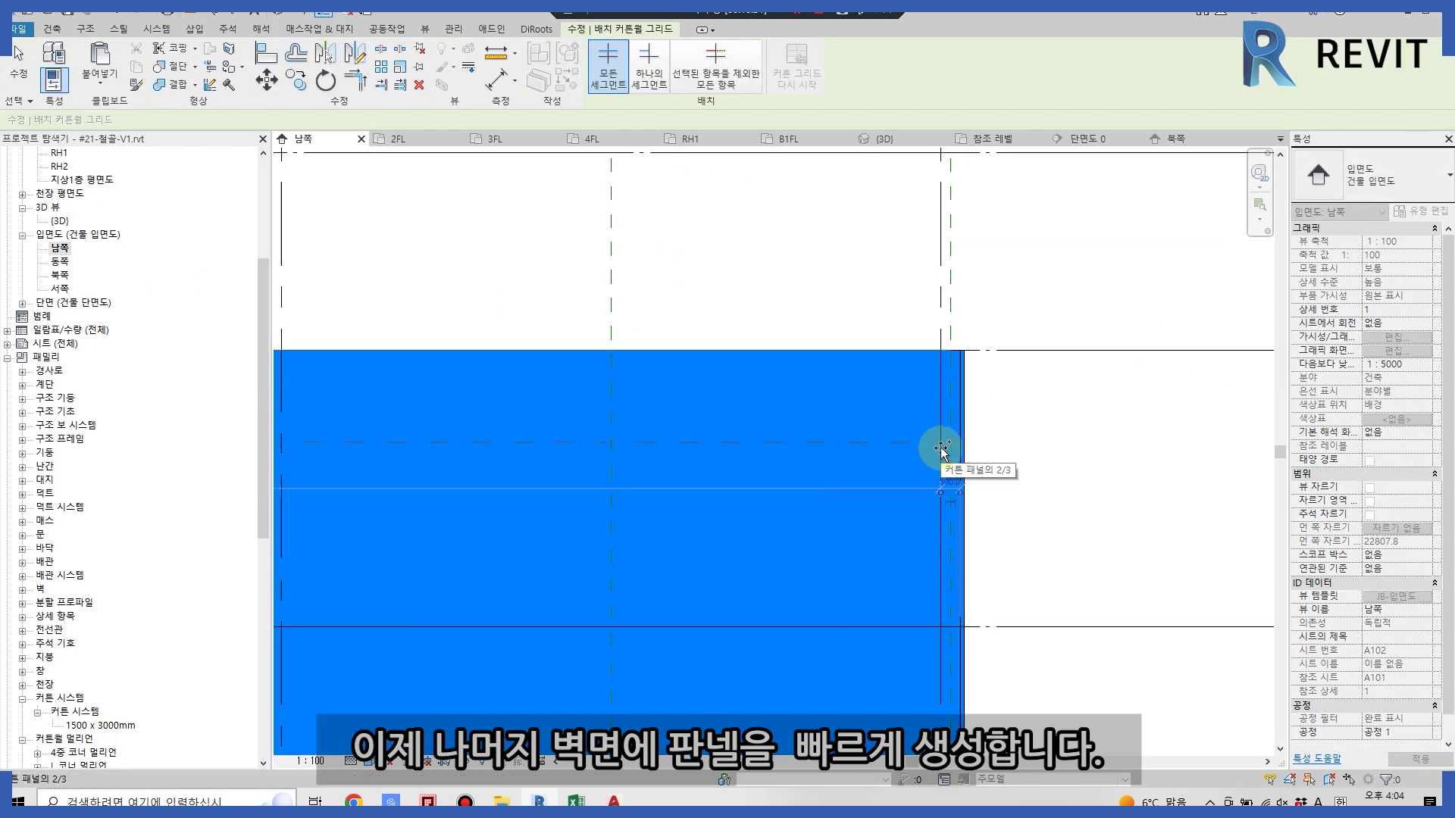
- Array the new grid line into 39 lines across the south wall
left_click(940, 455)
key("a")
key("r")
left_click(931, 477)
left_click(862, 495)
scroll(862, 496, "down", 5)
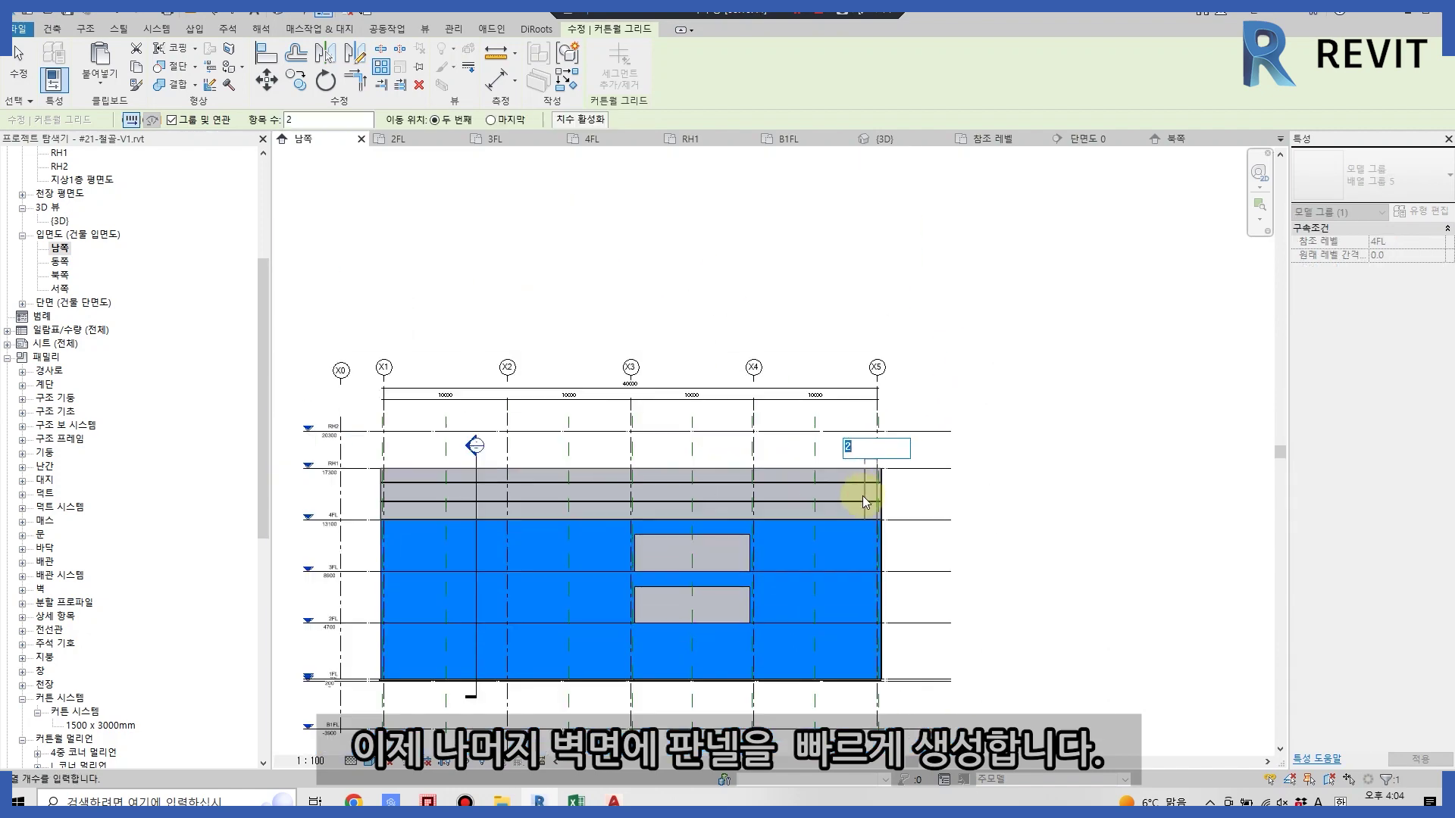
key("Return")
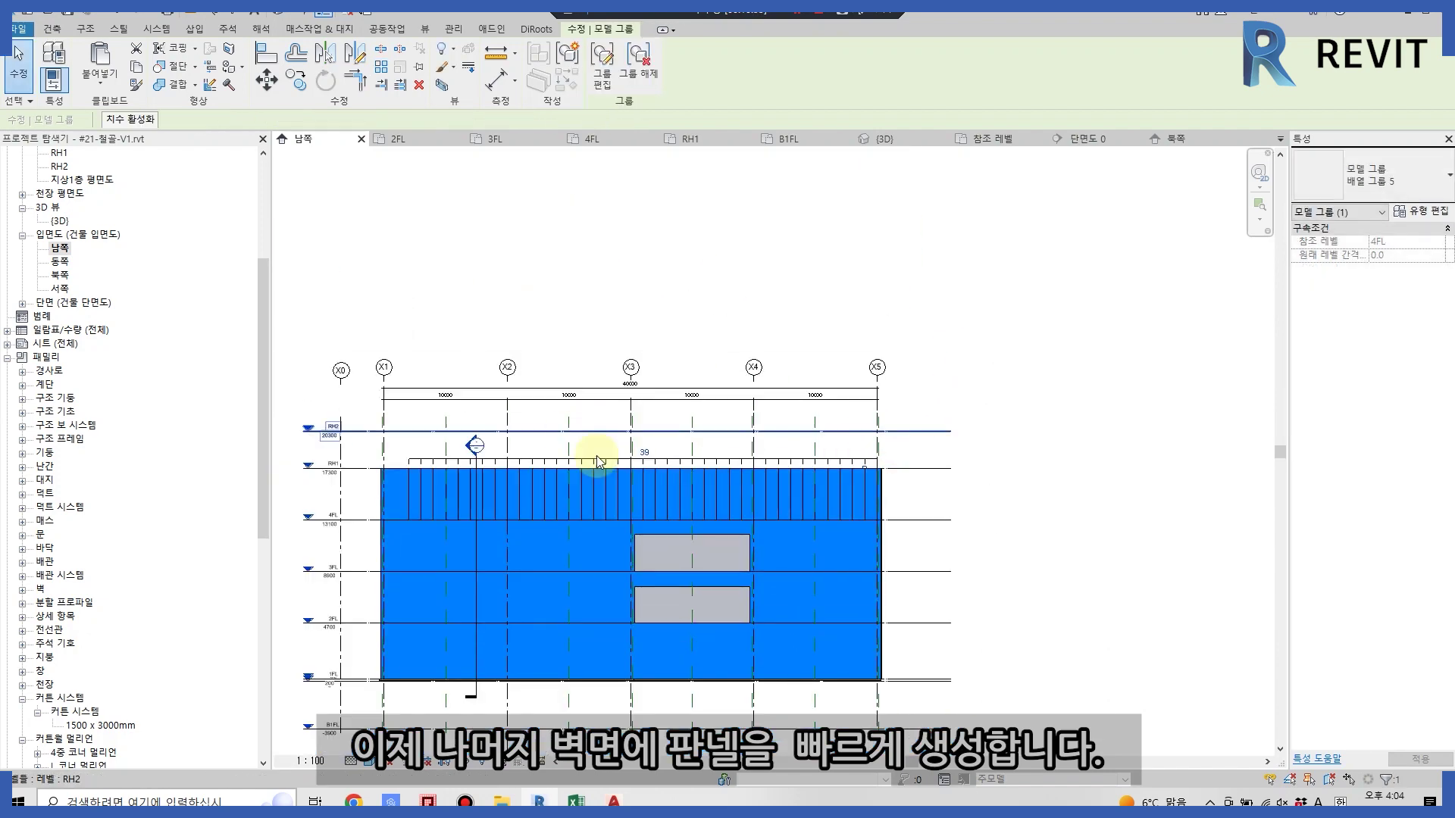
scroll(601, 458, "up", 2)
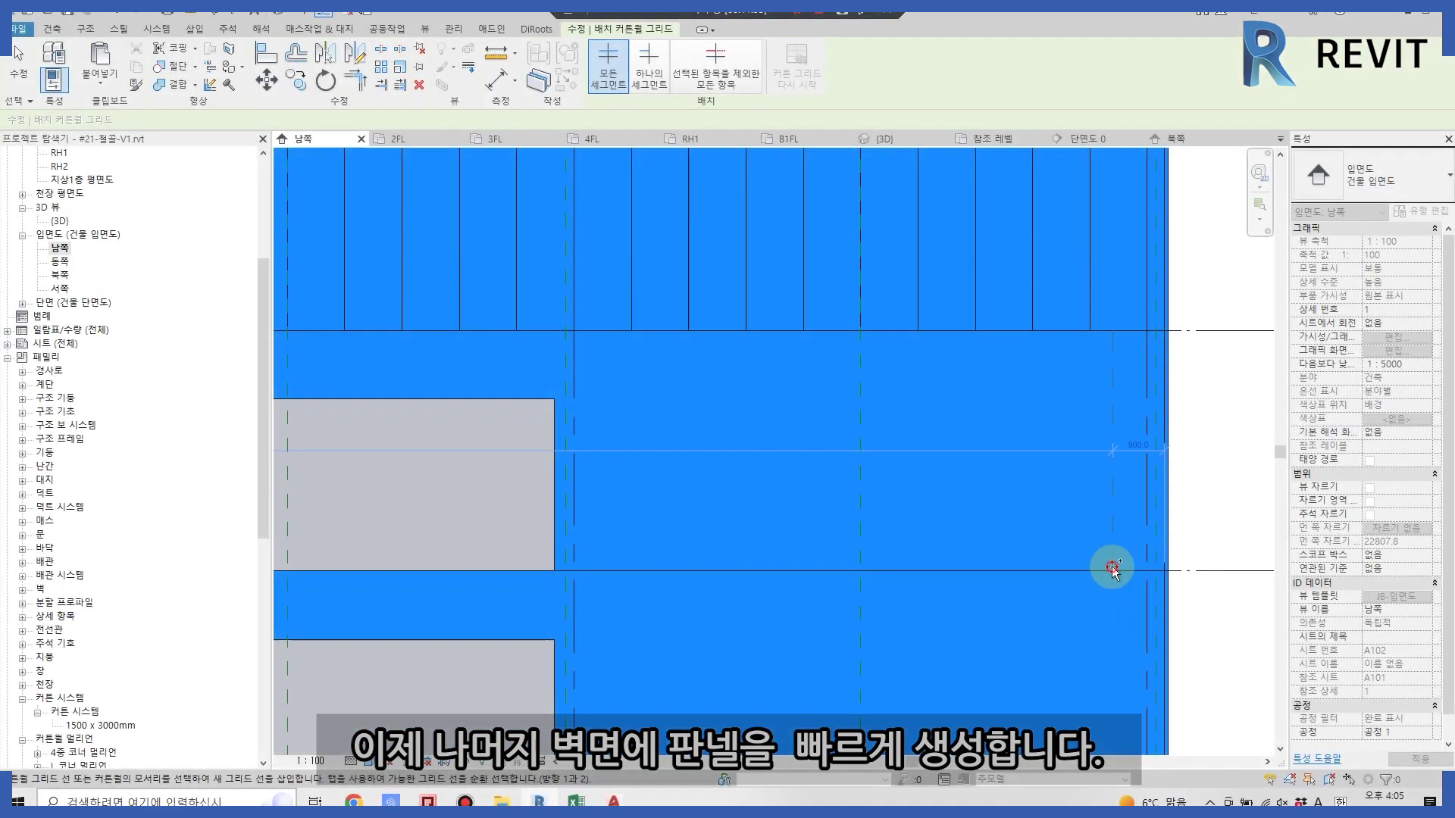
- Array the panel group along the wall with a count of 18
middle_click_drag(1112, 567, 913, 539)
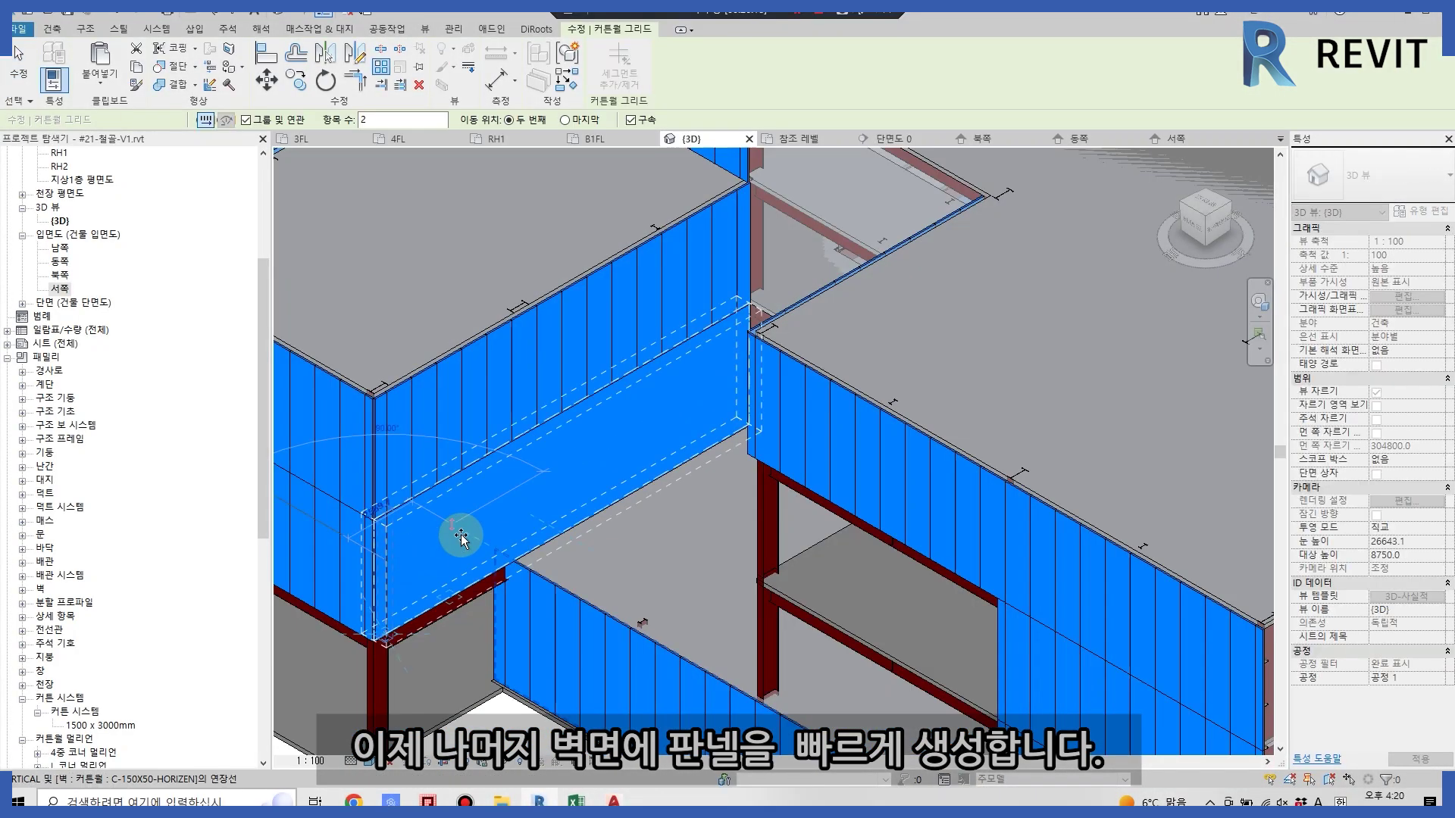
key("Return")
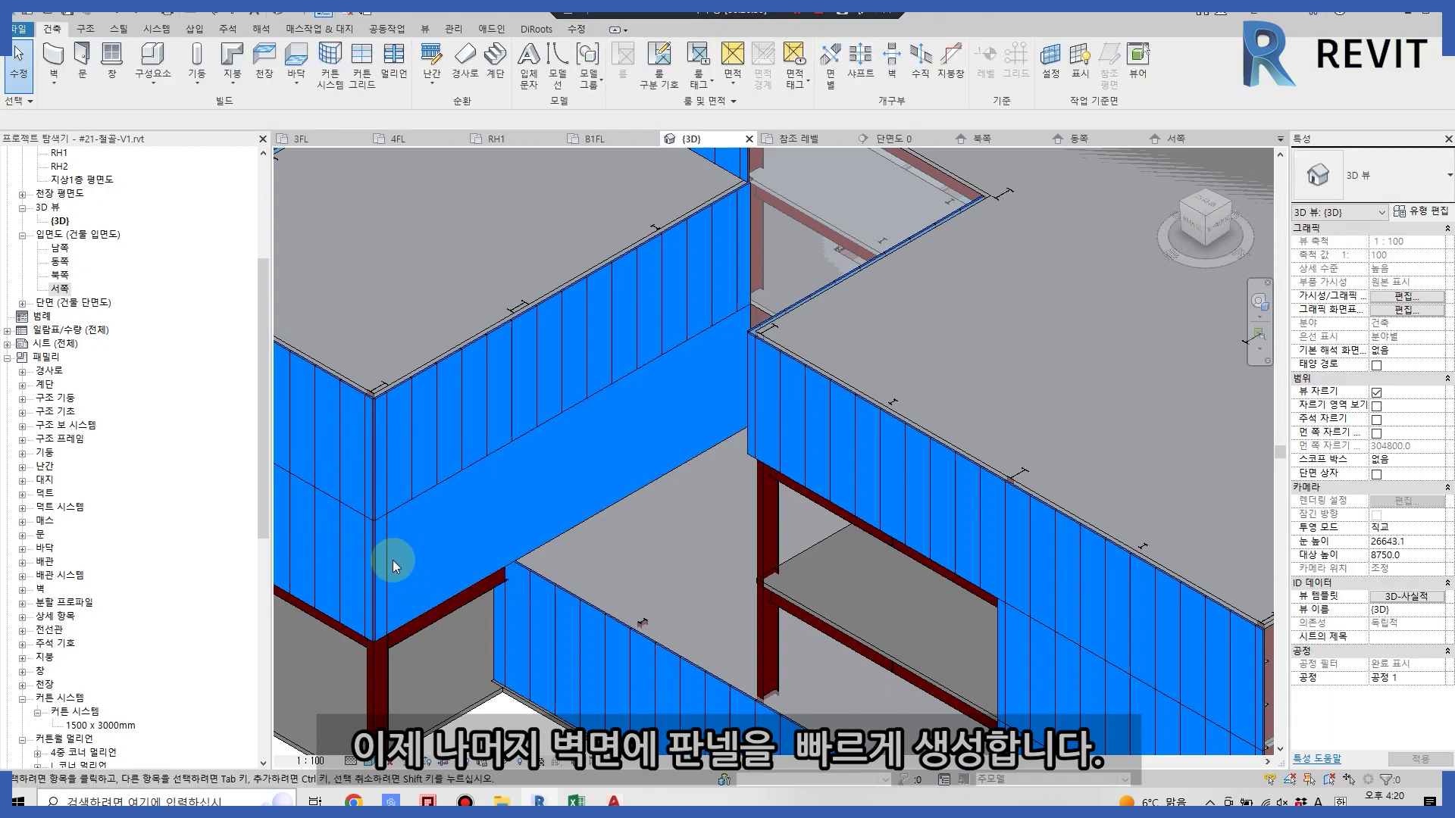
left_click(379, 564)
type("18")
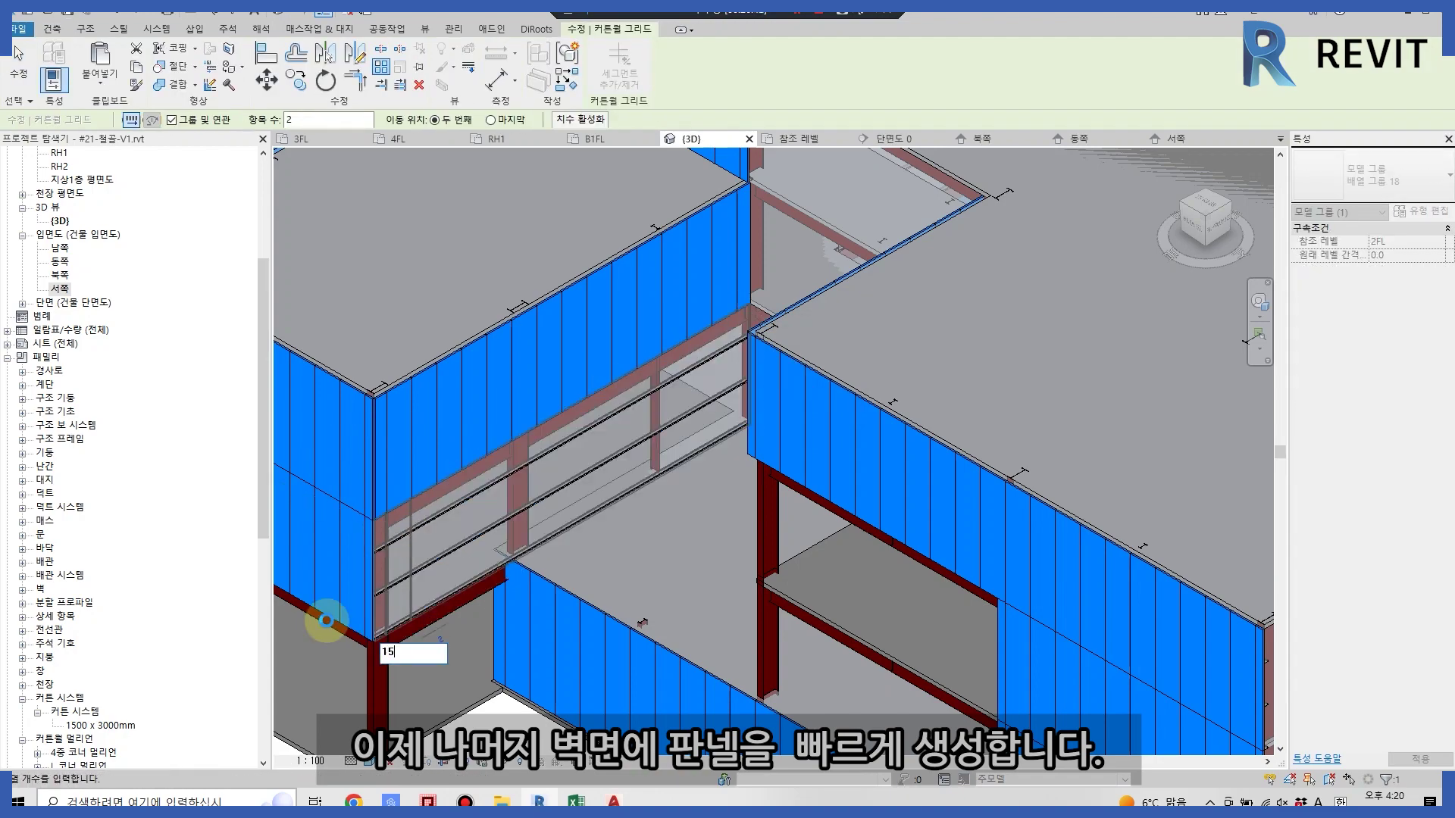
key("Return")
scroll(682, 379, "down", 5)
scroll(916, 532, "up", 3)
- Rotate the model with the ViewCube to check each clad facade
left_click(916, 532)
mouse_move(758, 697)
middle_mouse_down()
mouse_move(776, 627)
mouse_move(830, 639)
middle_mouse_up()
key("Escape")
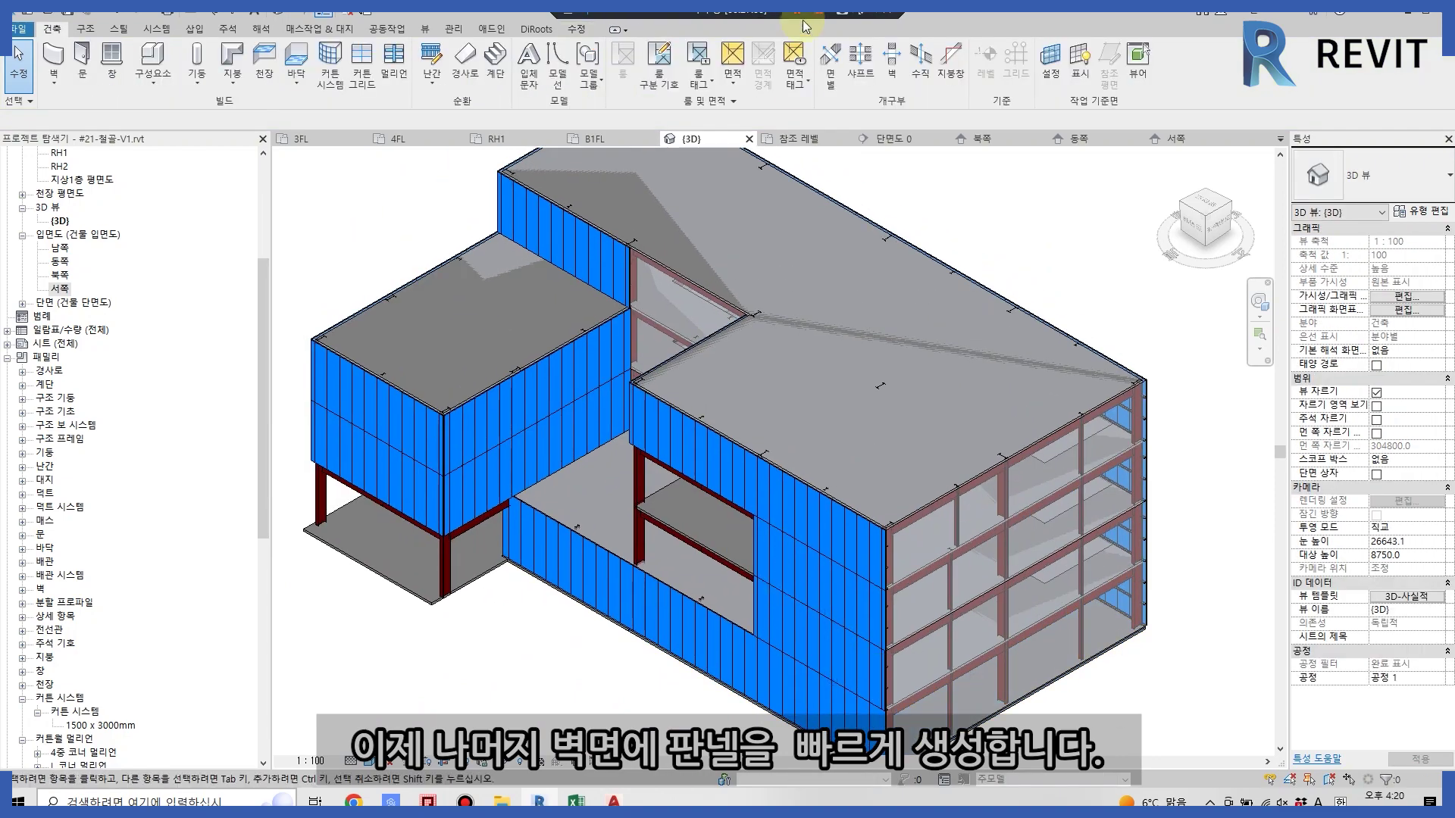
left_click(1230, 205)
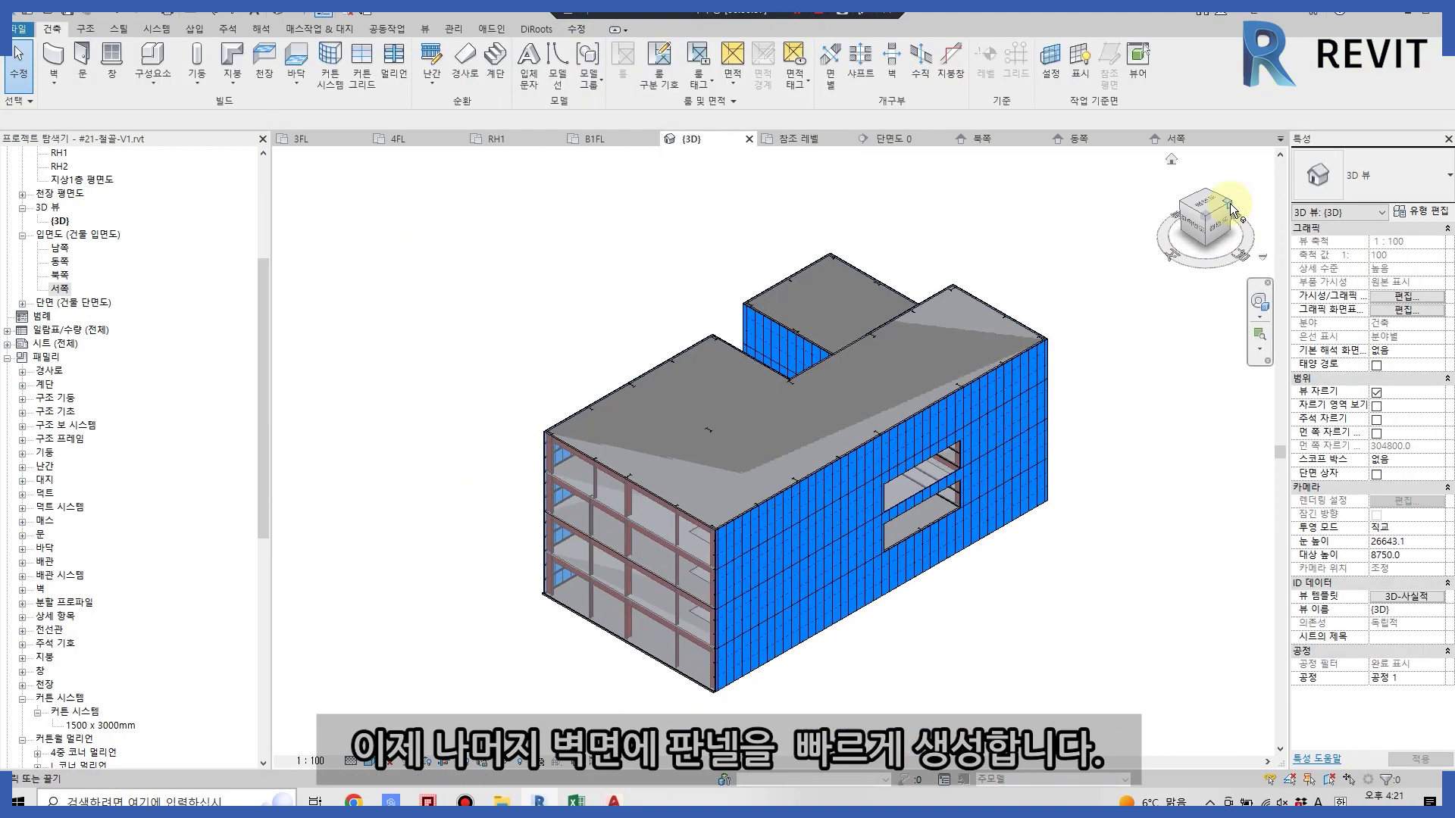
left_click(1230, 203)
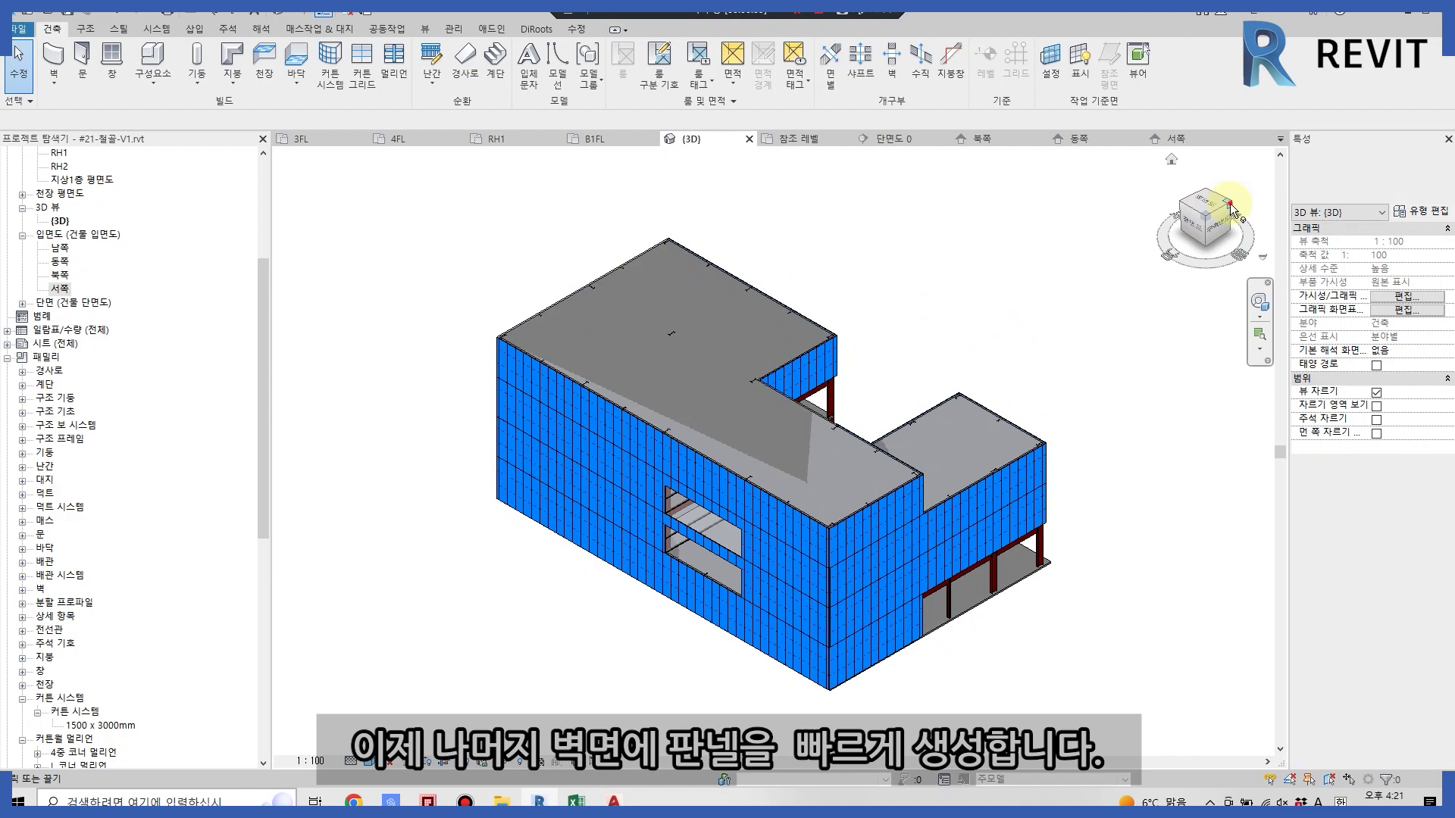
left_click(1230, 205)
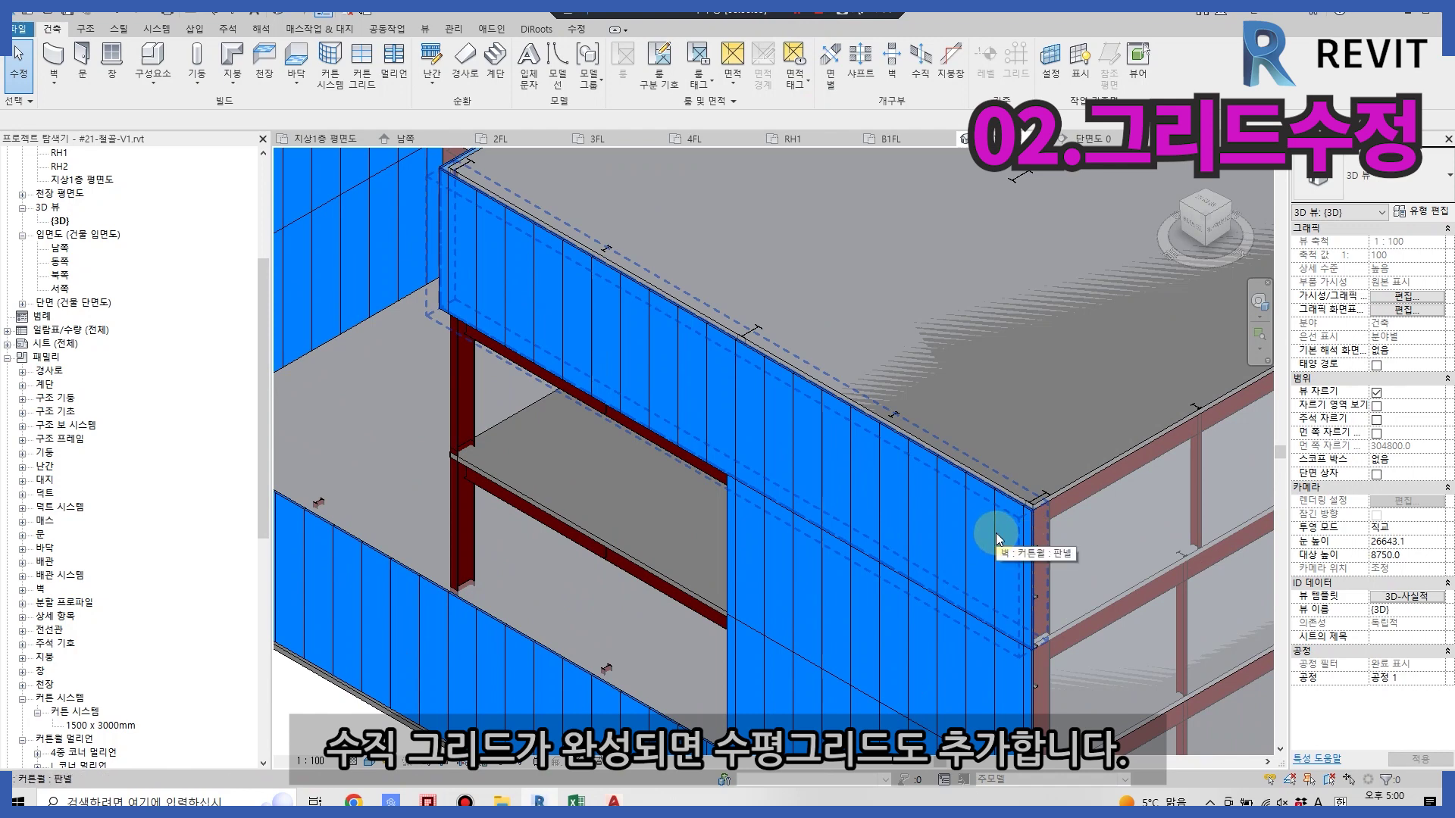
scroll(996, 535, "up", 3)
- Place the first horizontal curtain grid line on the blue panelled wall at 3000 spacing
left_click(996, 538)
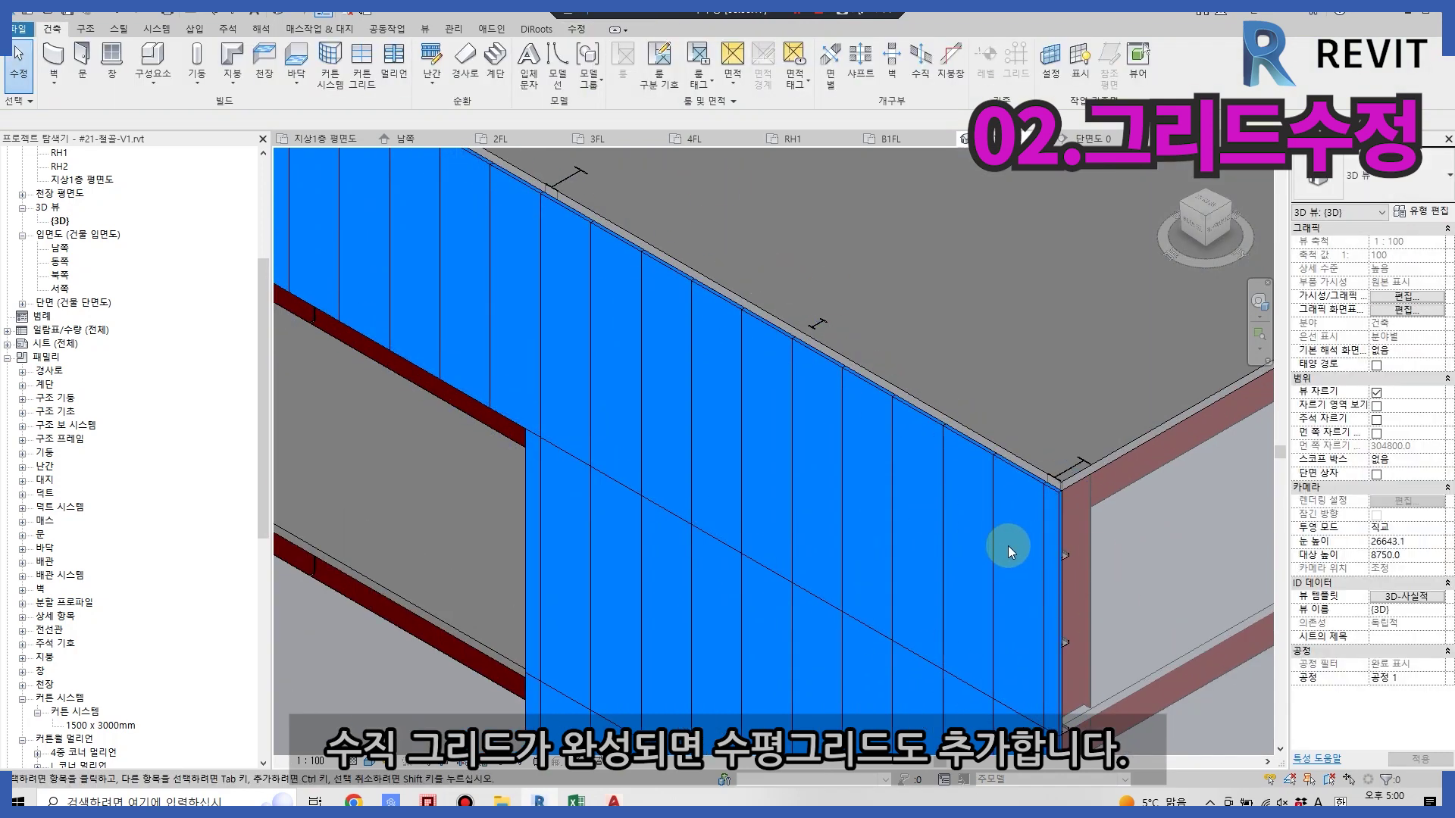
left_click(1046, 583)
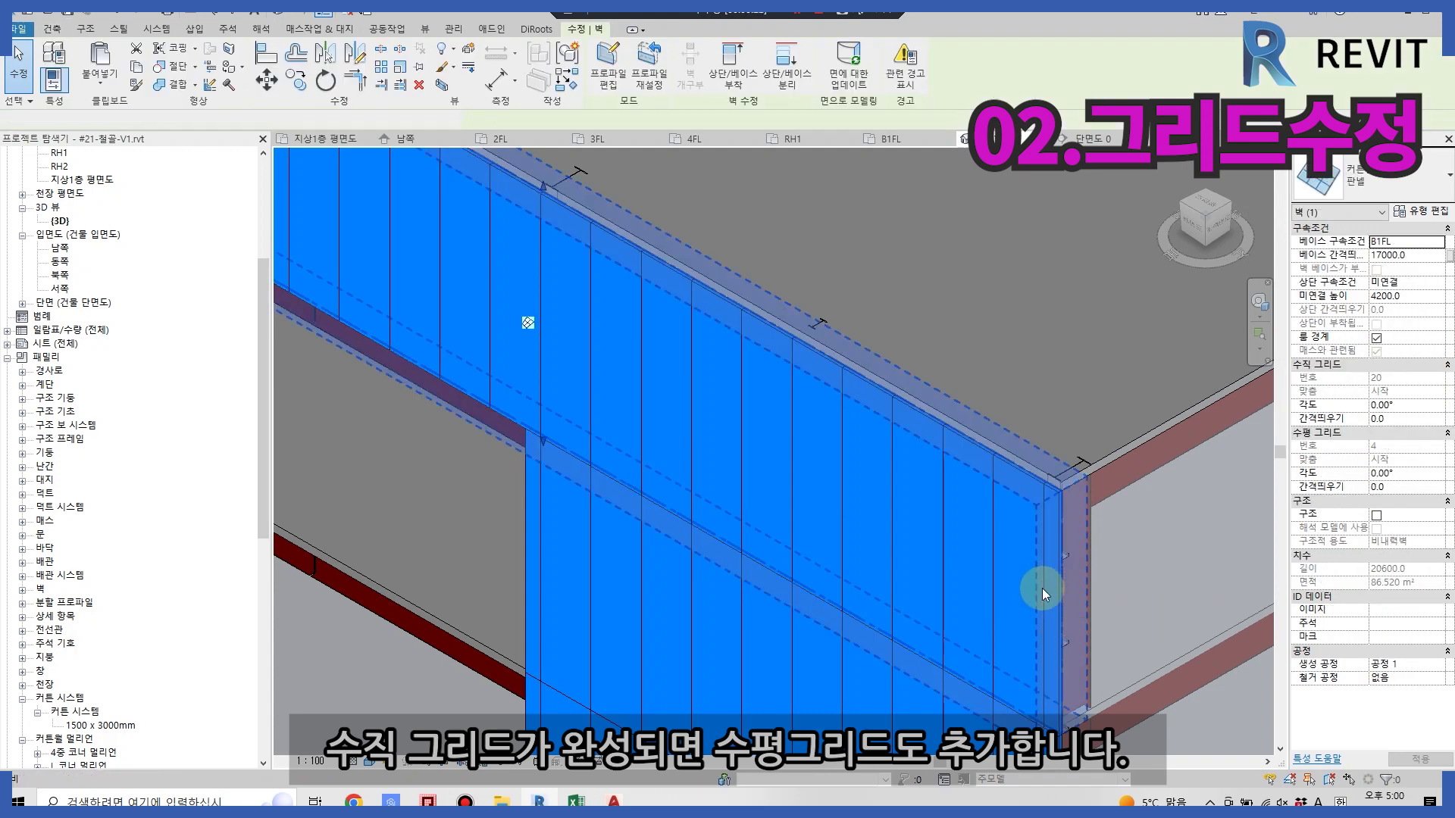
key("c")
key("g")
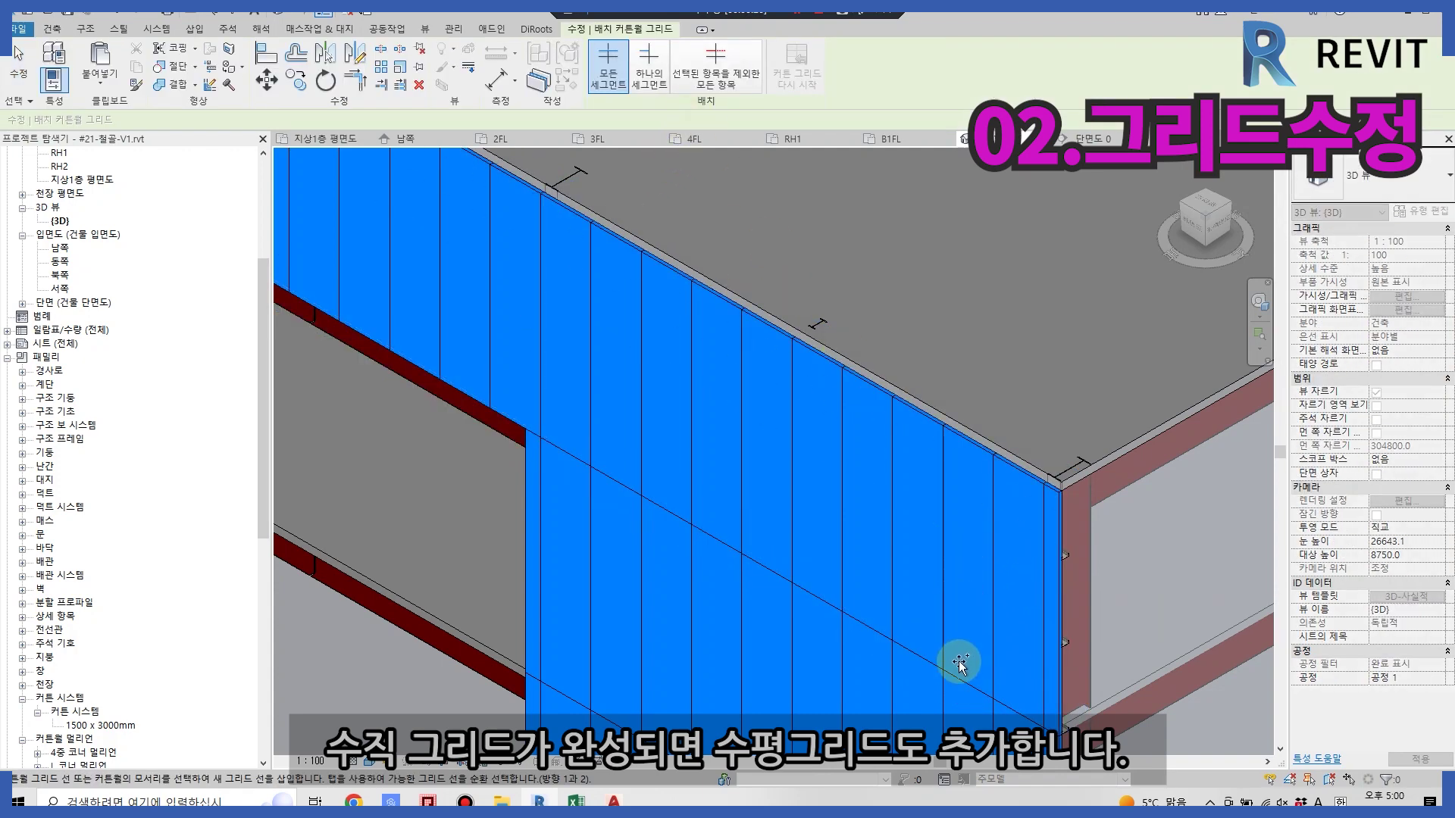
left_click(1038, 539)
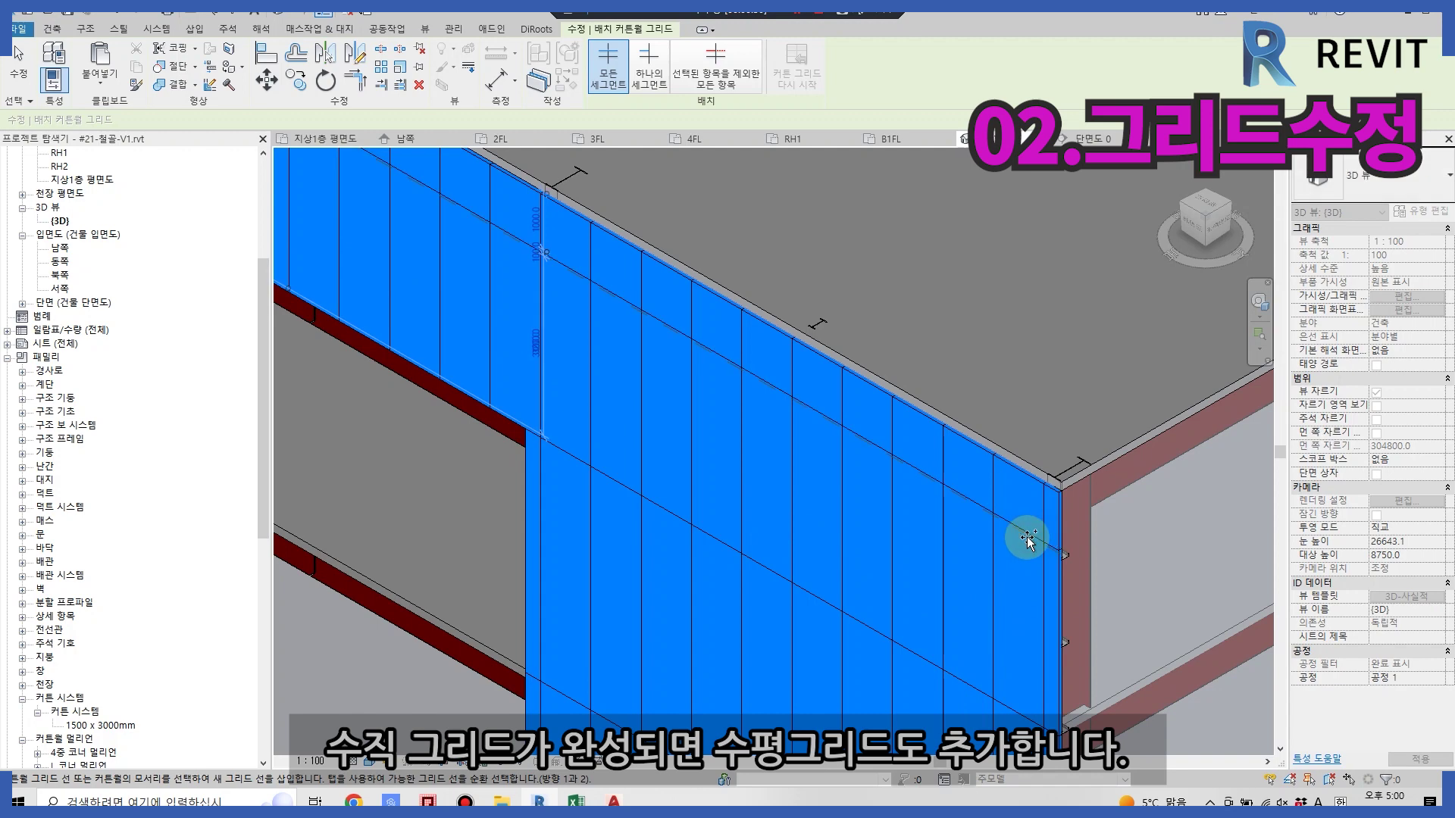
left_click(534, 343)
key("Return")
- Add more horizontal grid lines lower on the wall, changing the 3700 spacing to 3000
scroll(676, 510, "down", 2)
scroll(754, 568, "down", 1)
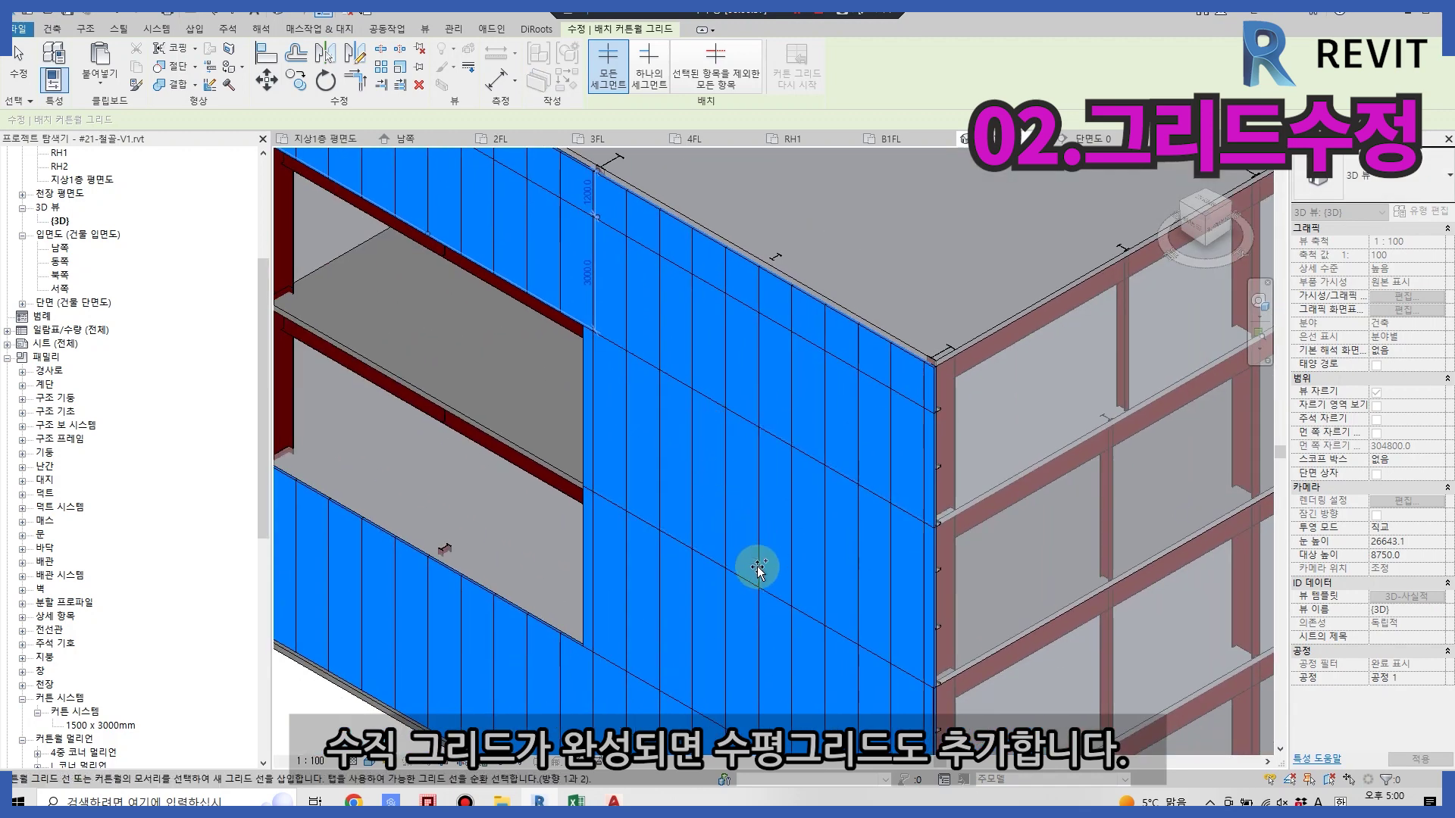
left_click(851, 520)
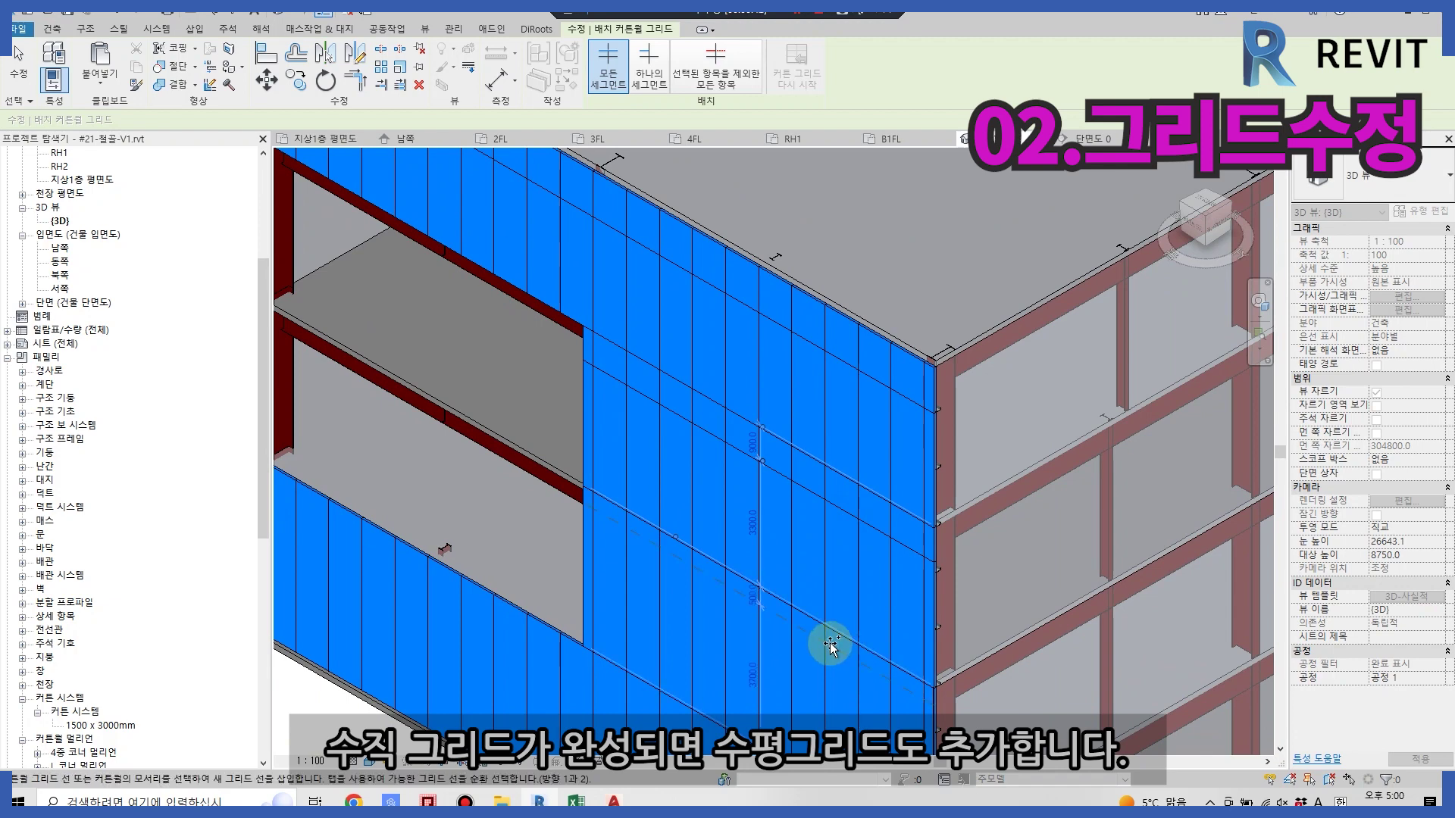
middle_click_drag(735, 672, 795, 511, "shift")
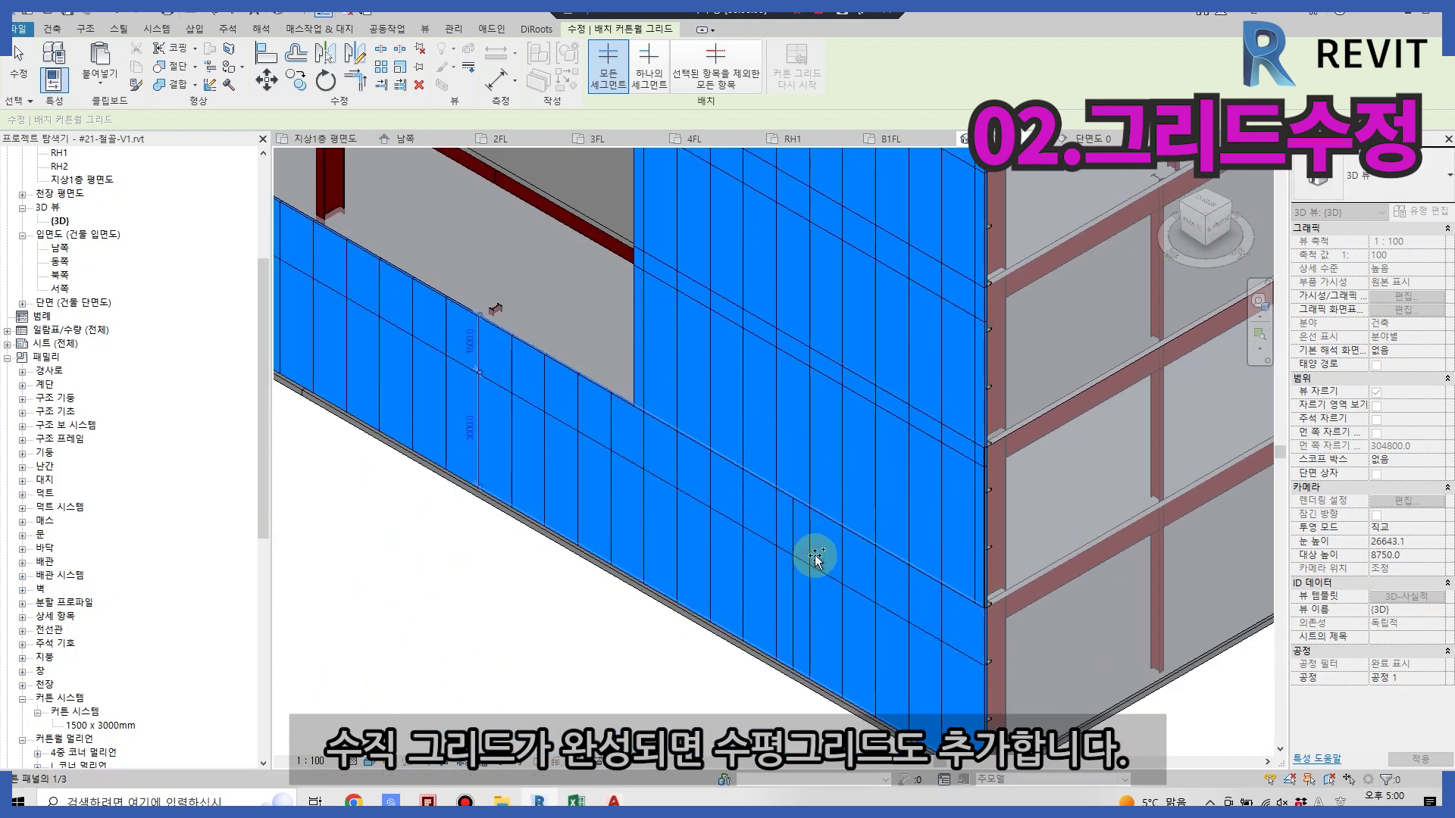
scroll(816, 559, "up", 2)
scroll(862, 416, "up", 2)
left_click(848, 424)
left_click(830, 519)
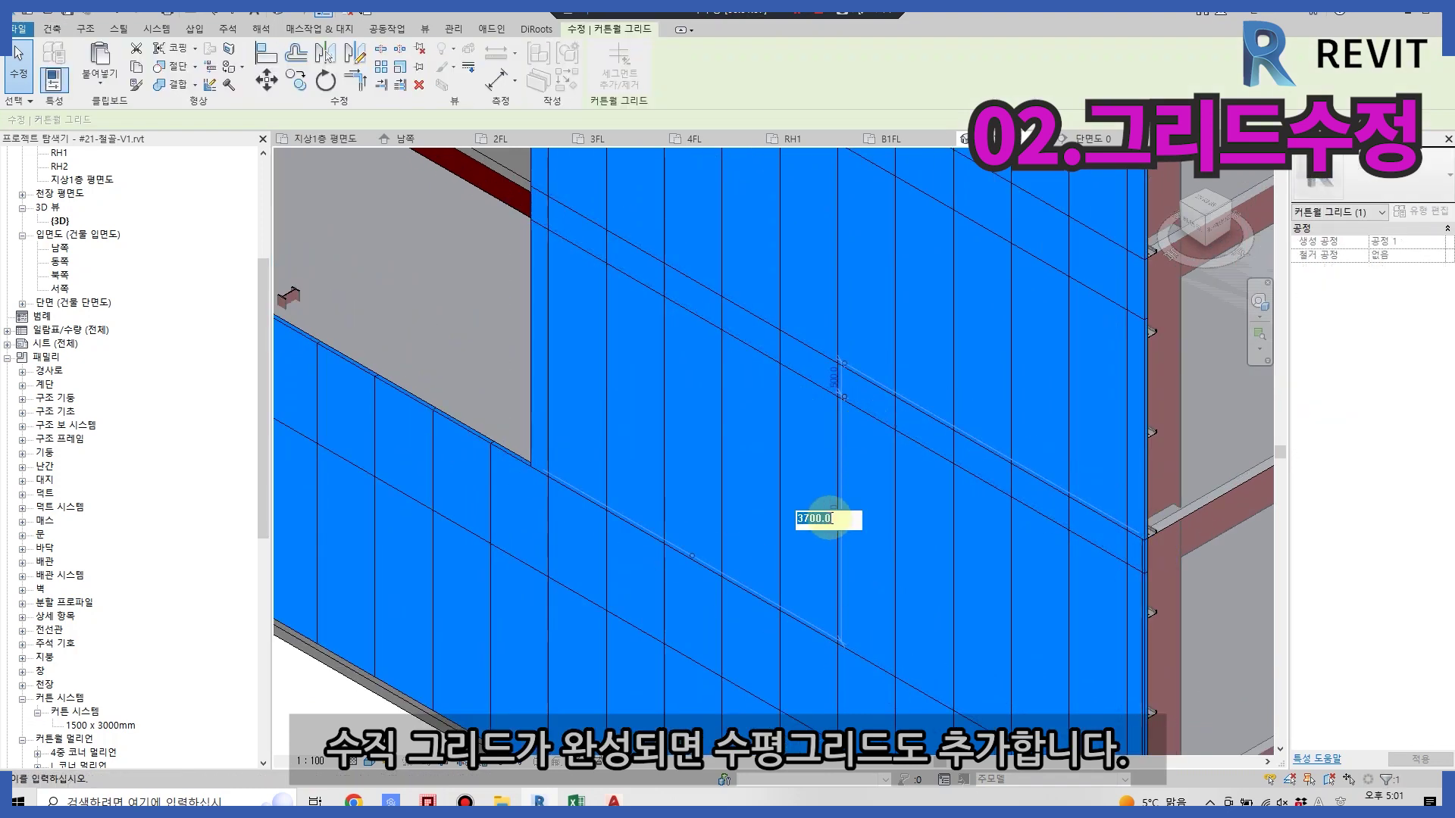
key("Return")
middle_click_drag(788, 565, 844, 541)
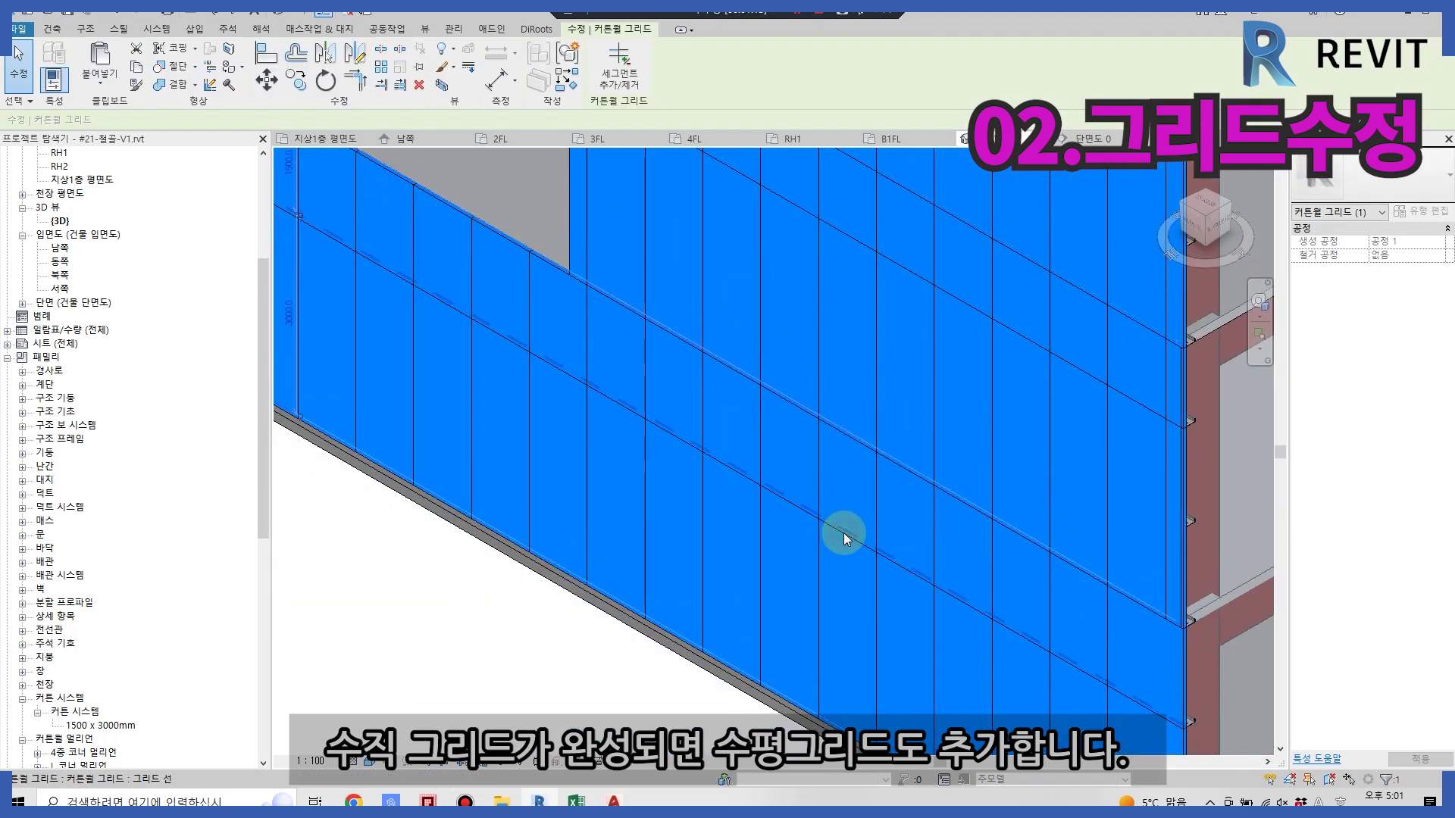
mouse_move(277, 317)
middle_mouse_down()
mouse_move(608, 547)
mouse_move(471, 422)
mouse_move(715, 617)
mouse_move(987, 322)
mouse_move(788, 290)
mouse_move(849, 411)
middle_mouse_up()
- Set the top curtain grid line's spacing dimension to 1175, then pick a vertical grid line
key("Escape")
left_click(1010, 382)
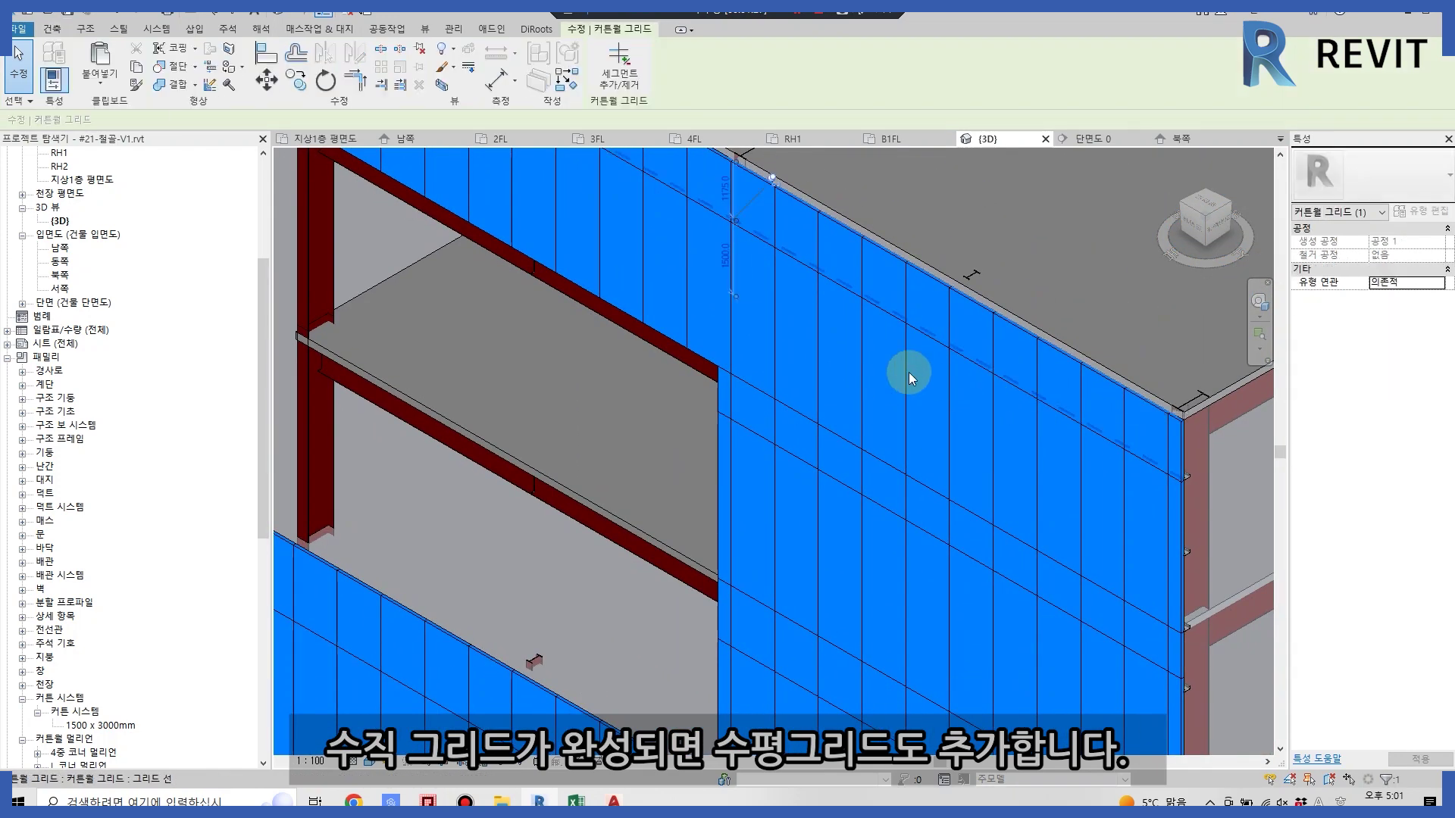
left_click(727, 203)
left_click(727, 203)
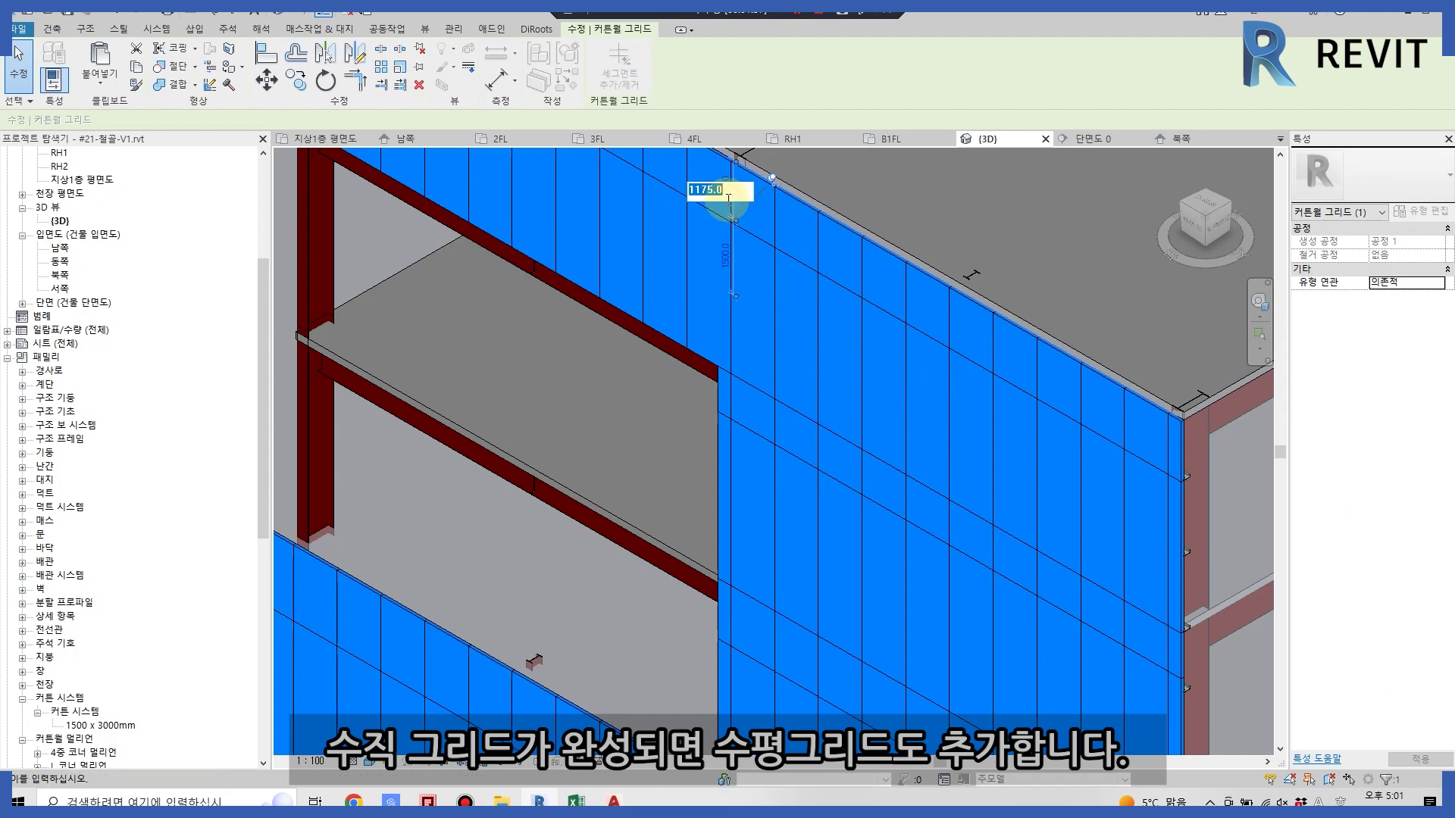
scroll(744, 310, "up", 2)
scroll(817, 198, "up", 2)
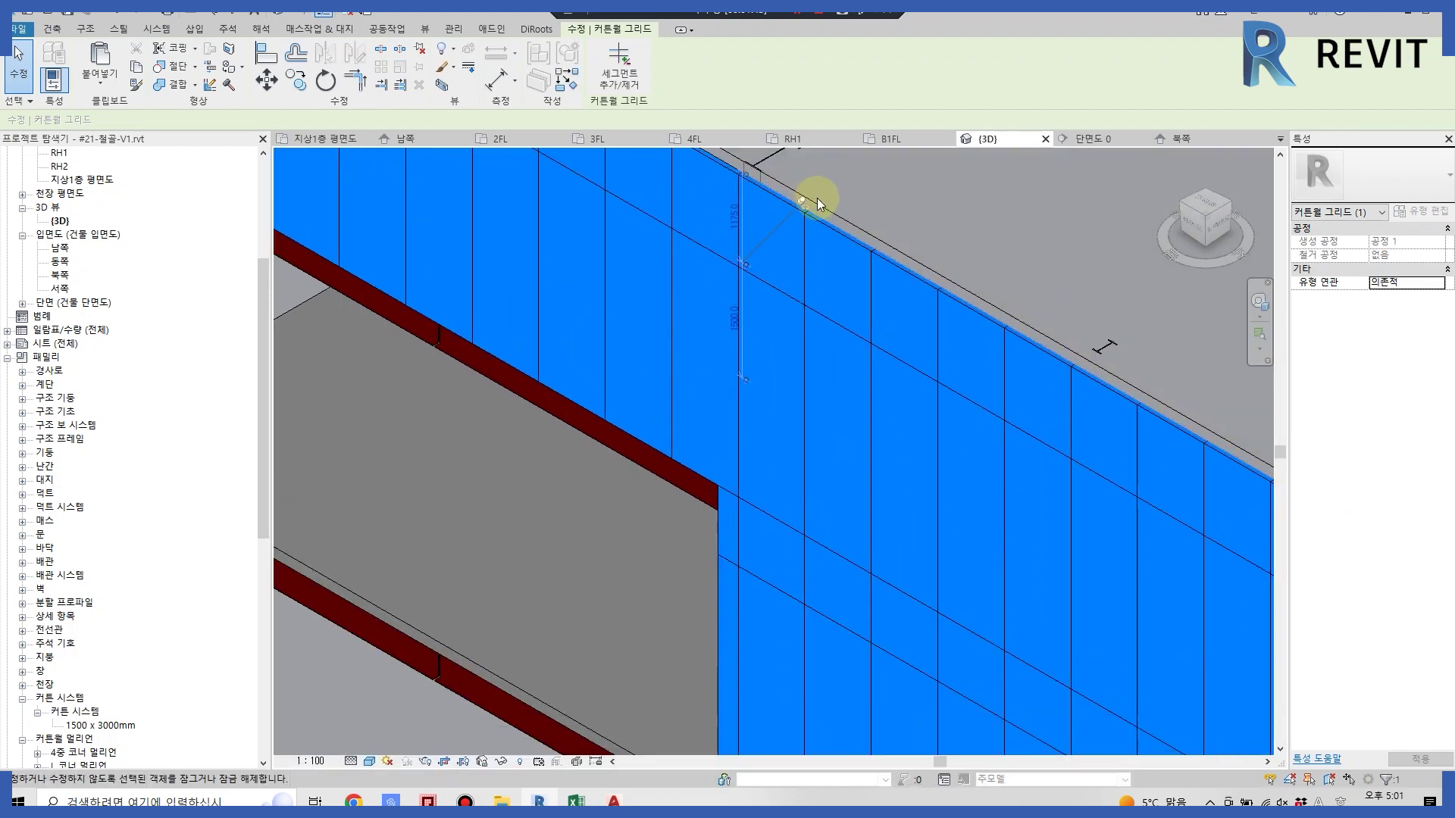
key("Escape")
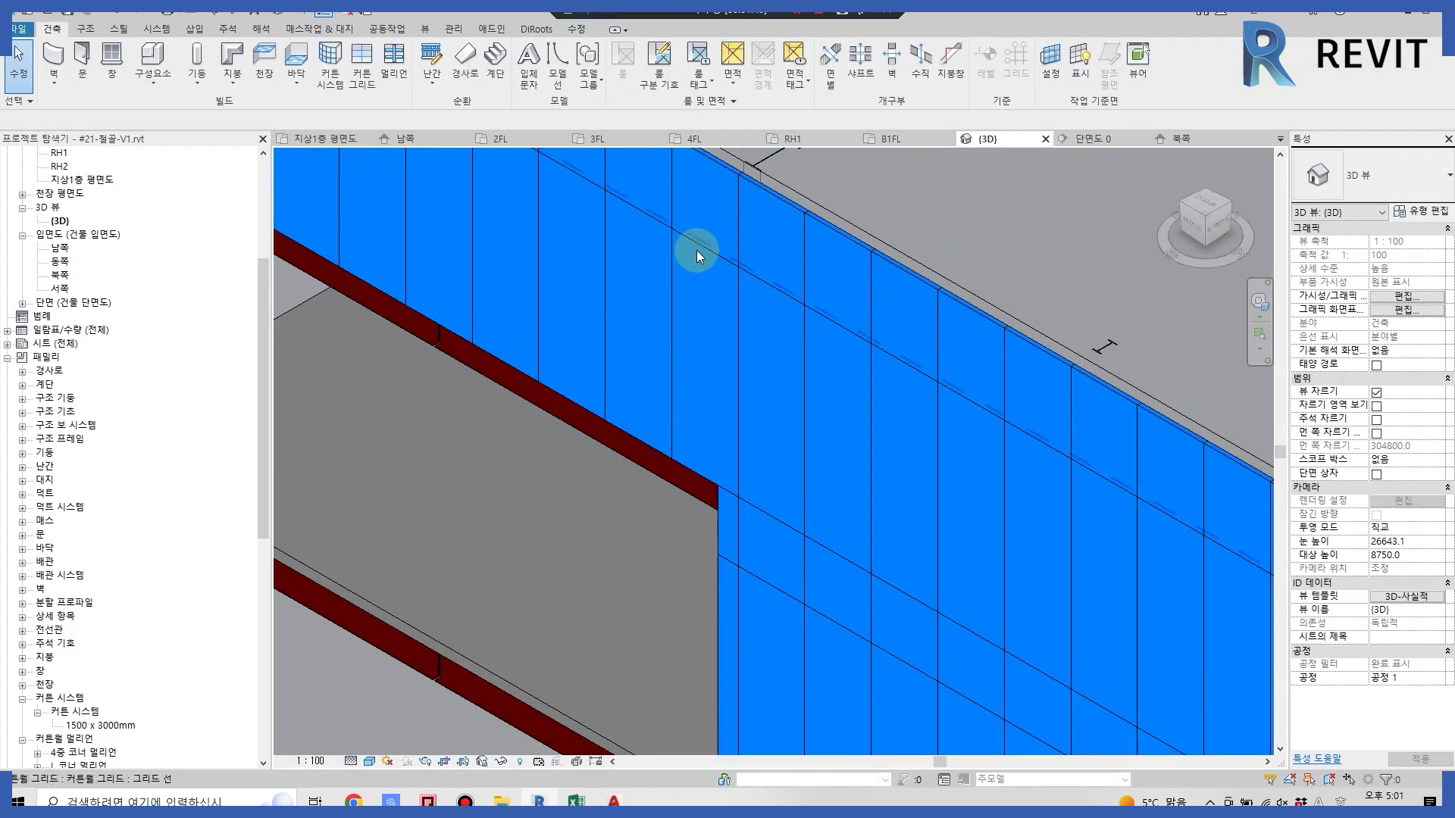
left_click(734, 352)
scroll(734, 352, "down", 3)
scroll(760, 539, "up", 2)
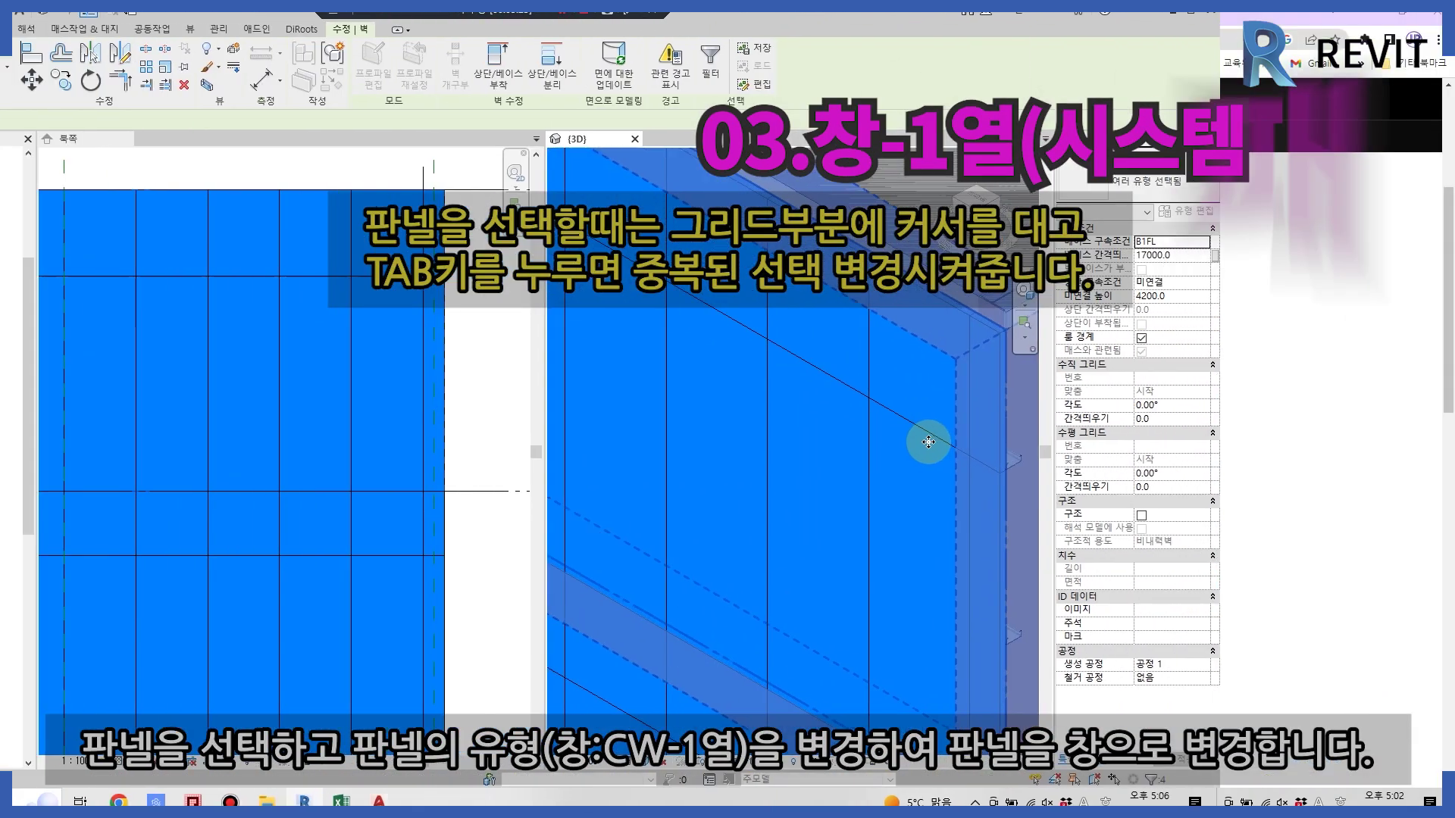
- Unpin a single blue curtain panel and change it to the CW-1열 window panel type
key("Escape")
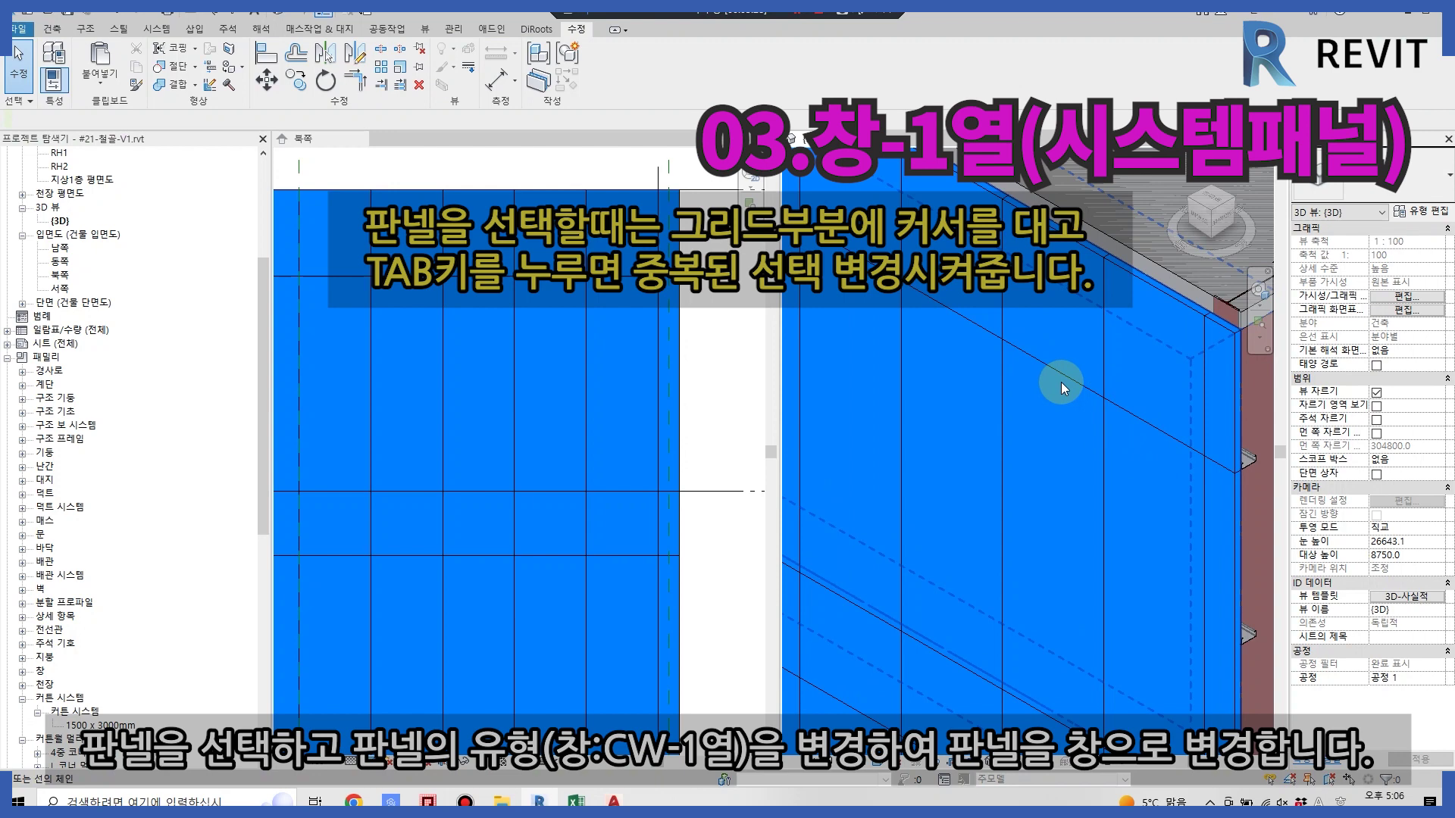
key("Tab")
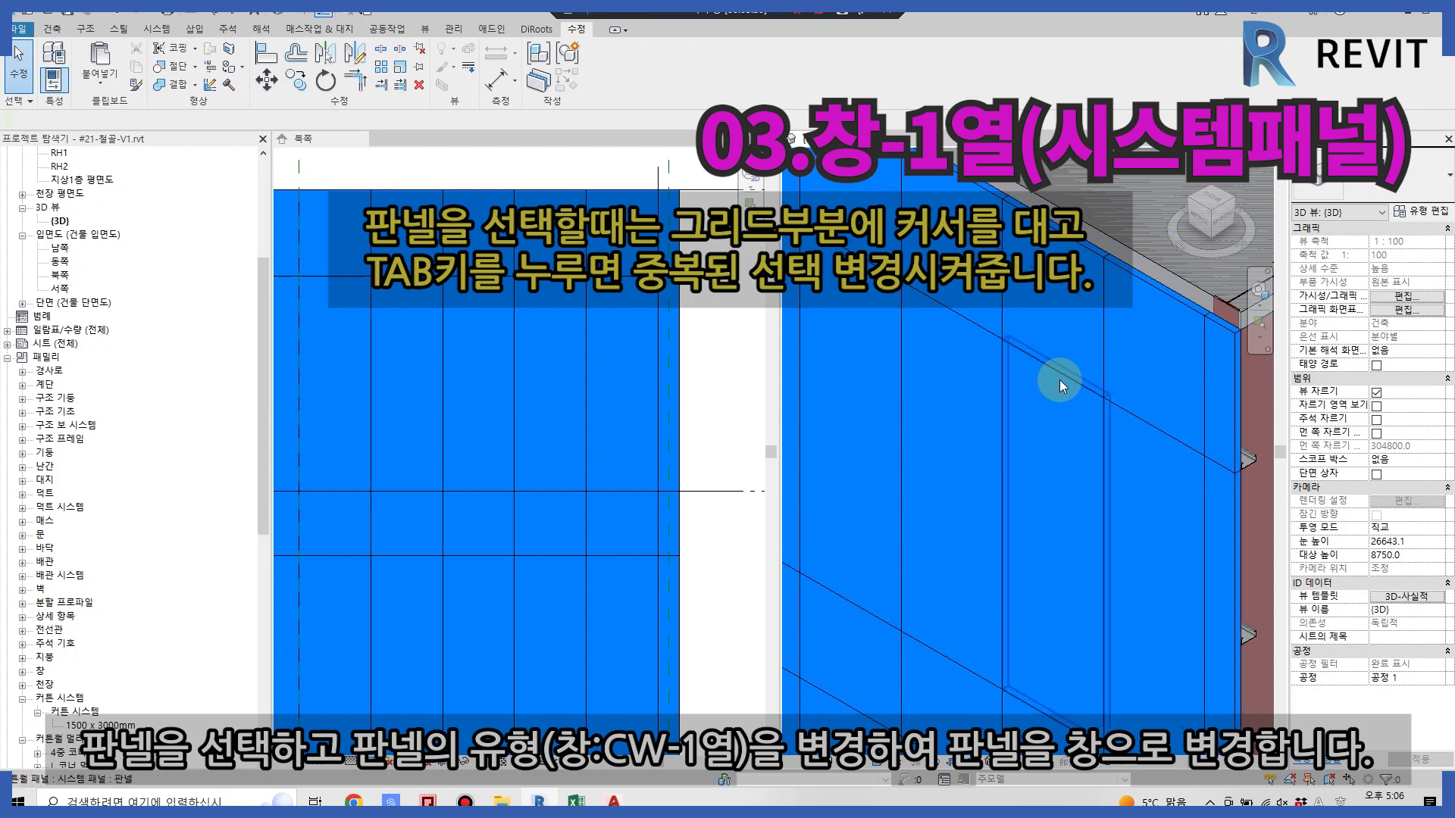
left_click(1060, 394)
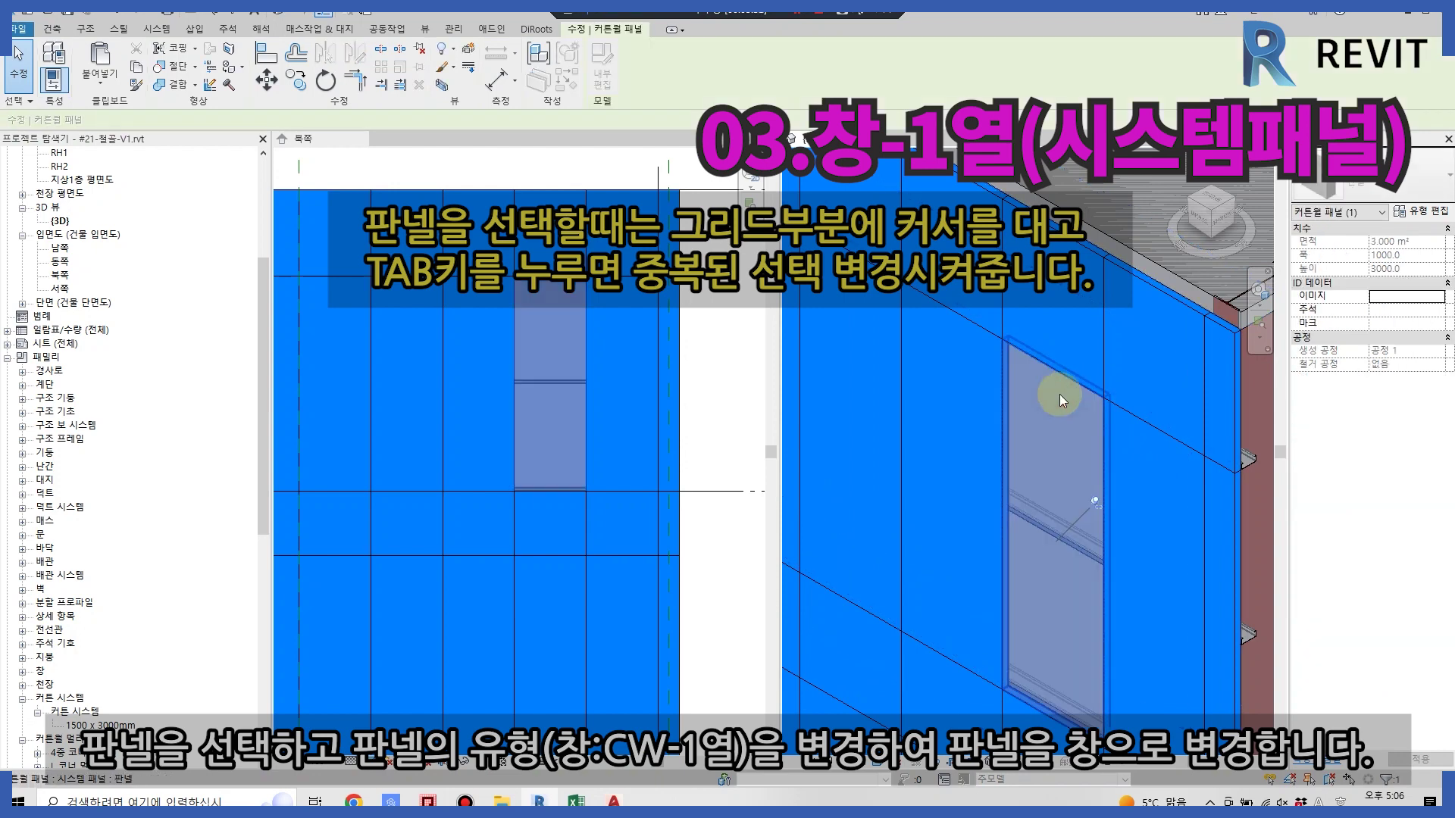
left_click(1098, 502)
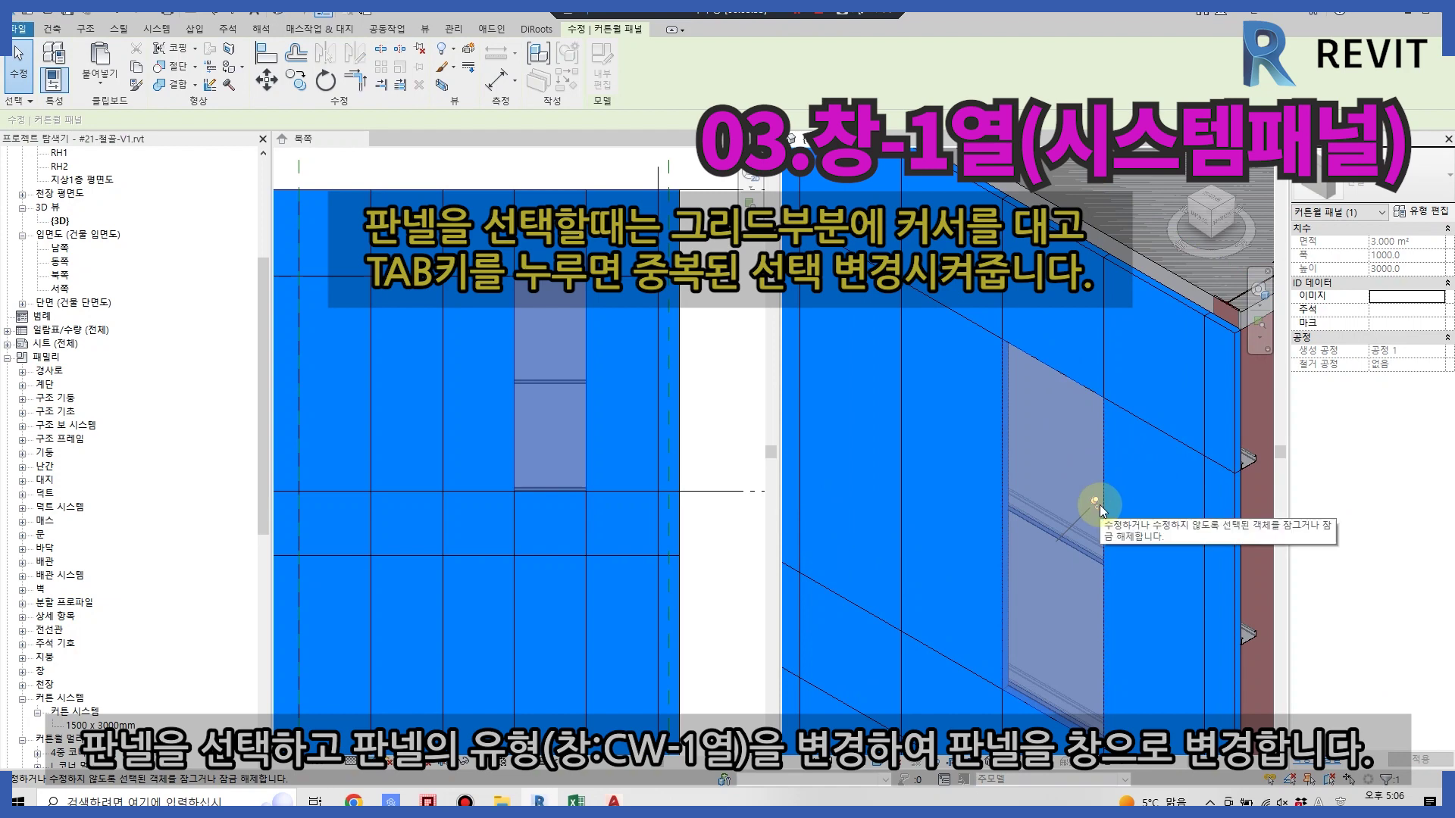
scroll(149, 528, "down", 6)
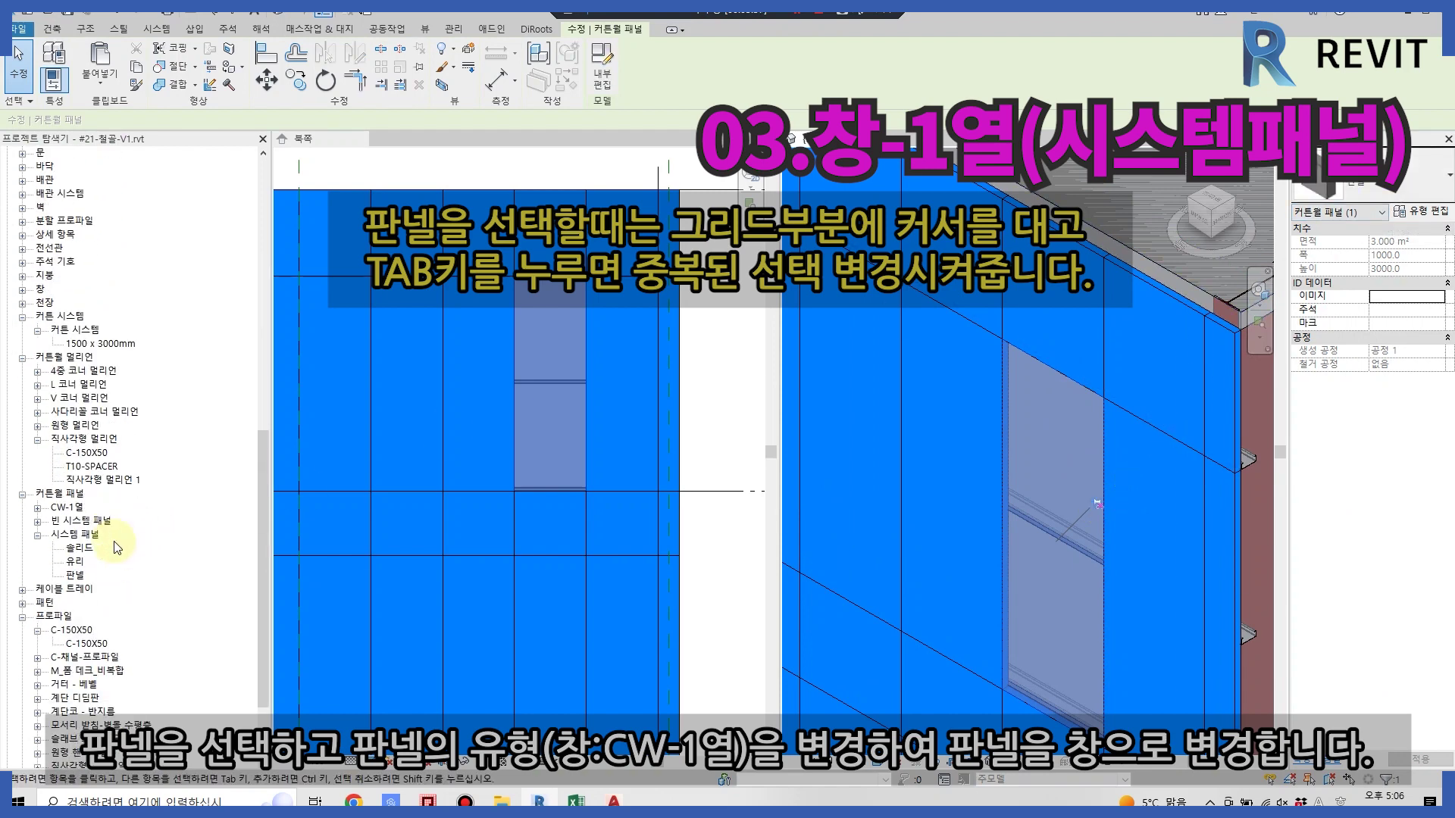
scroll(106, 551, "down", 6)
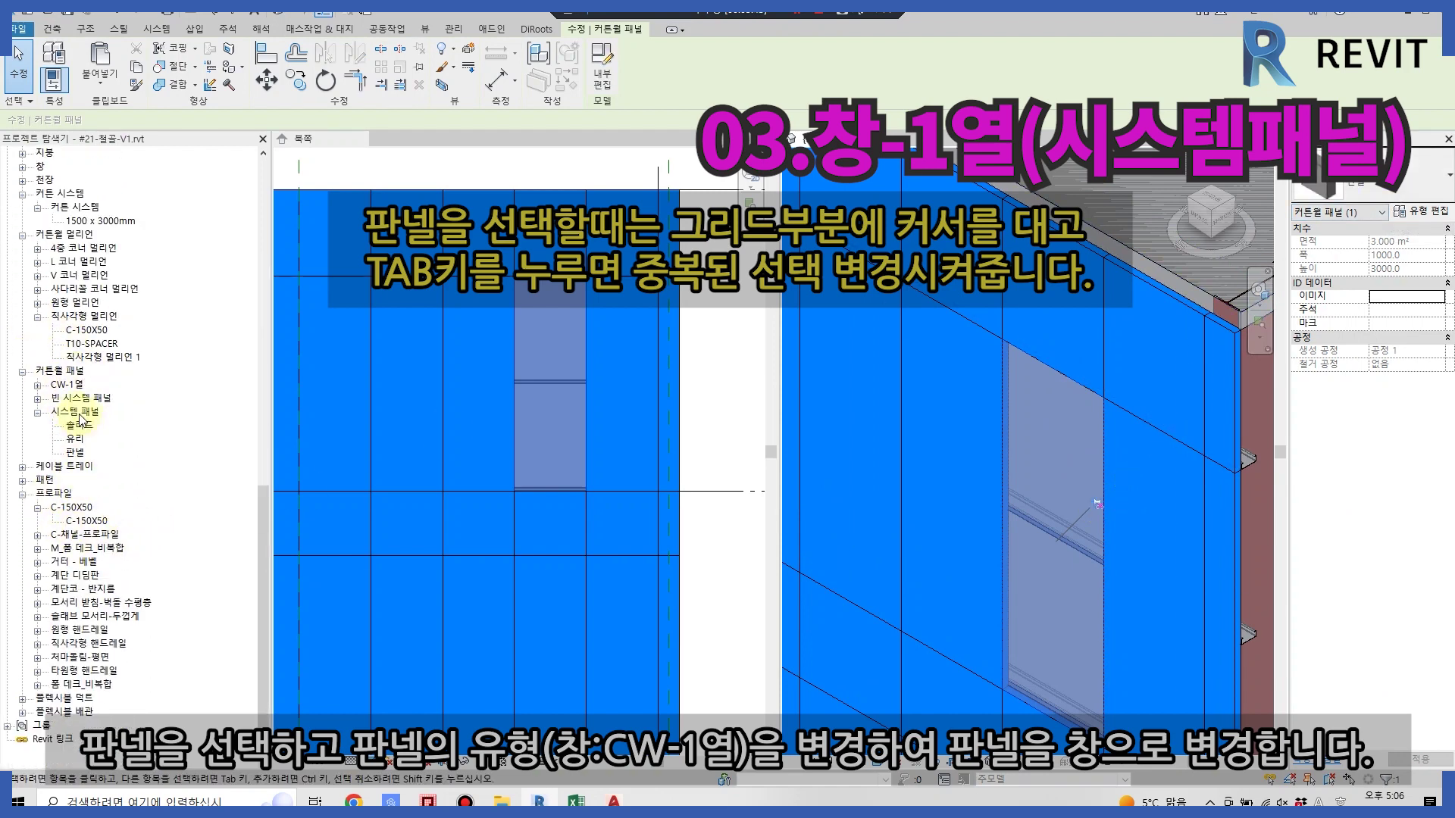
left_click(1371, 178)
scroll(1357, 377, "down", 2)
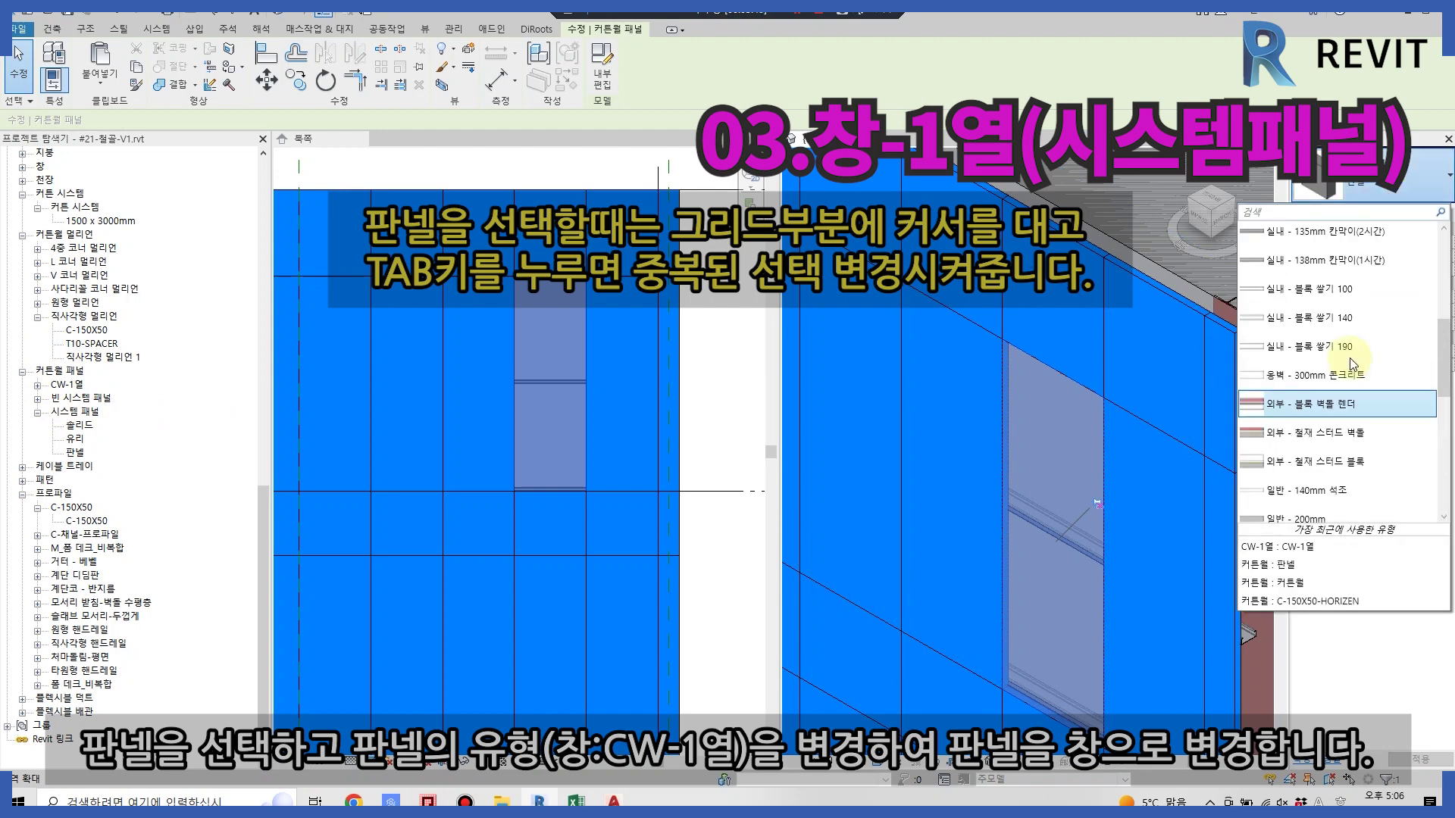
left_click(1296, 260)
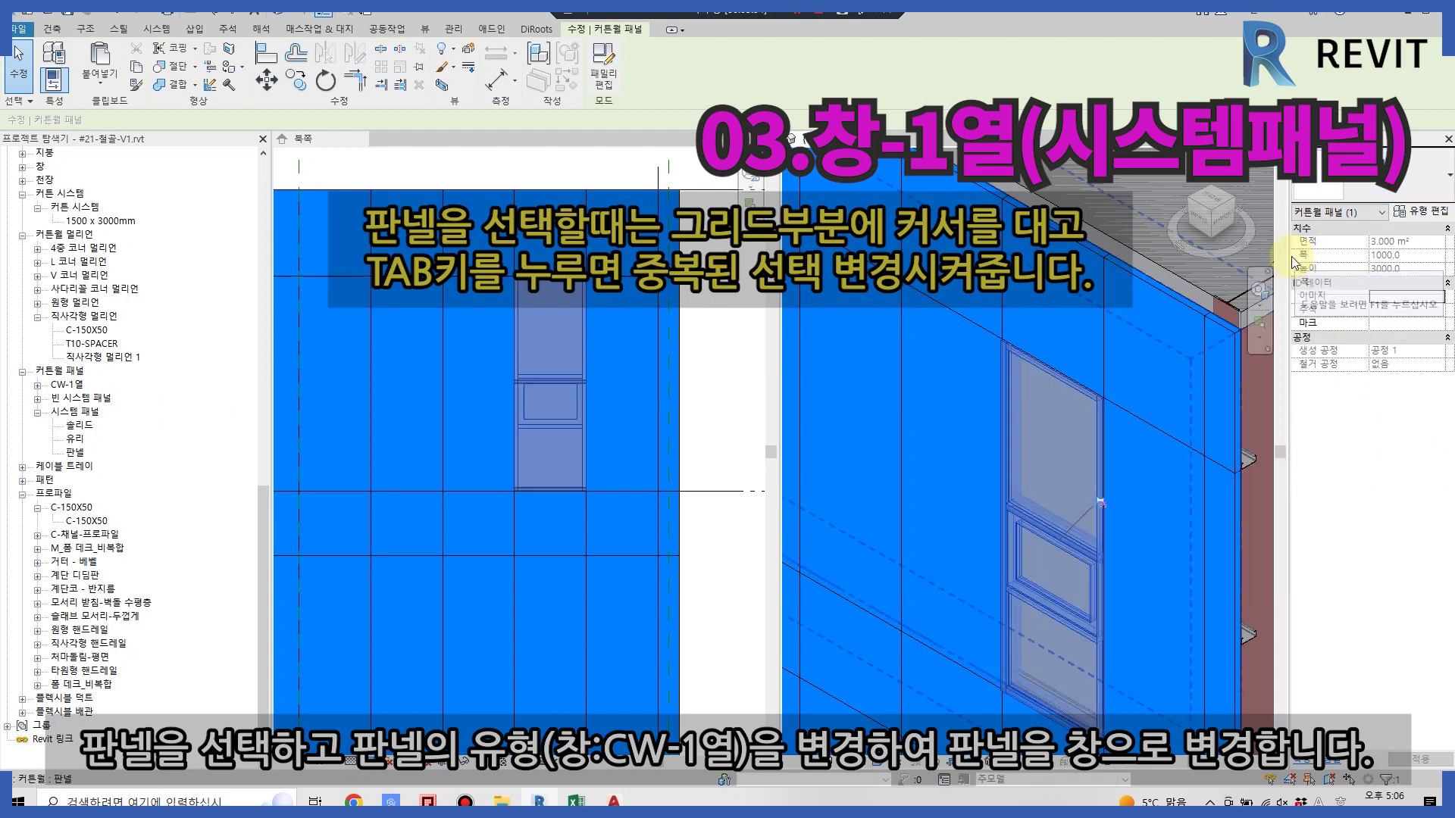
- Tab-select the CW-1열 window panel in the 3D view and open its type properties
key("Escape")
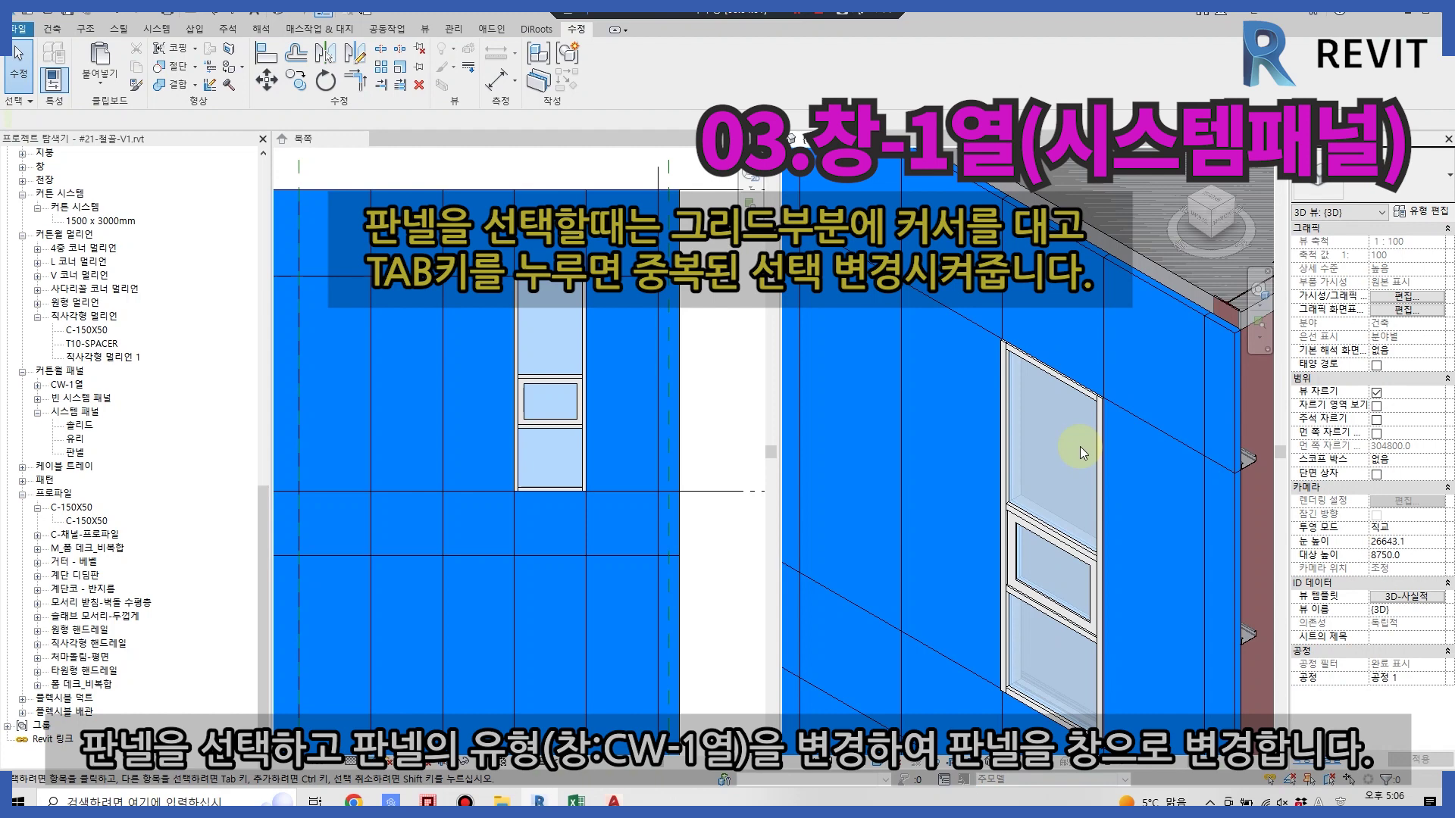
scroll(1080, 453, "down", 1)
scroll(1025, 598, "down", 1)
scroll(440, 453, "down", 1)
middle_click_drag(440, 453, 558, 453)
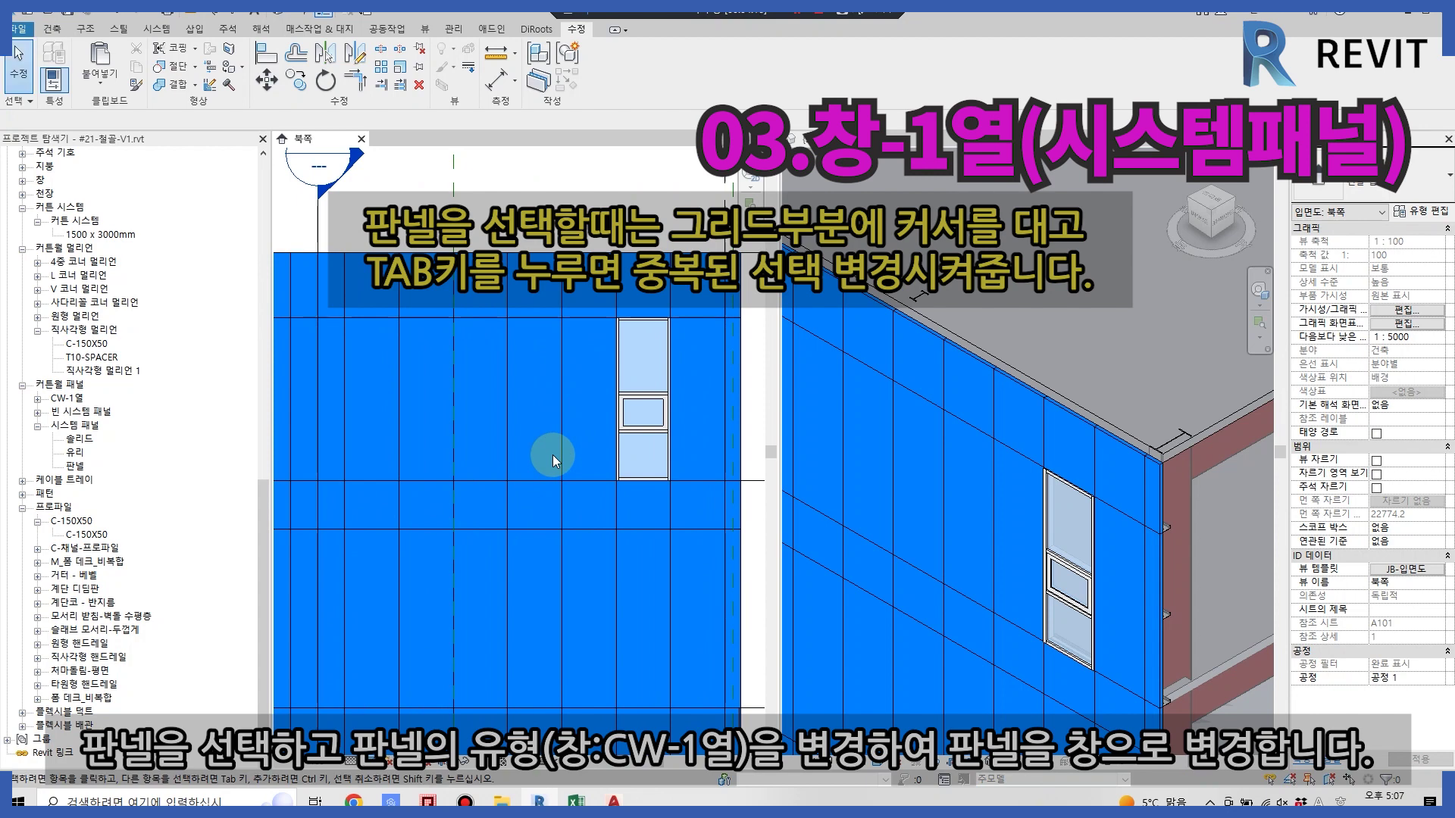
left_click(1090, 496)
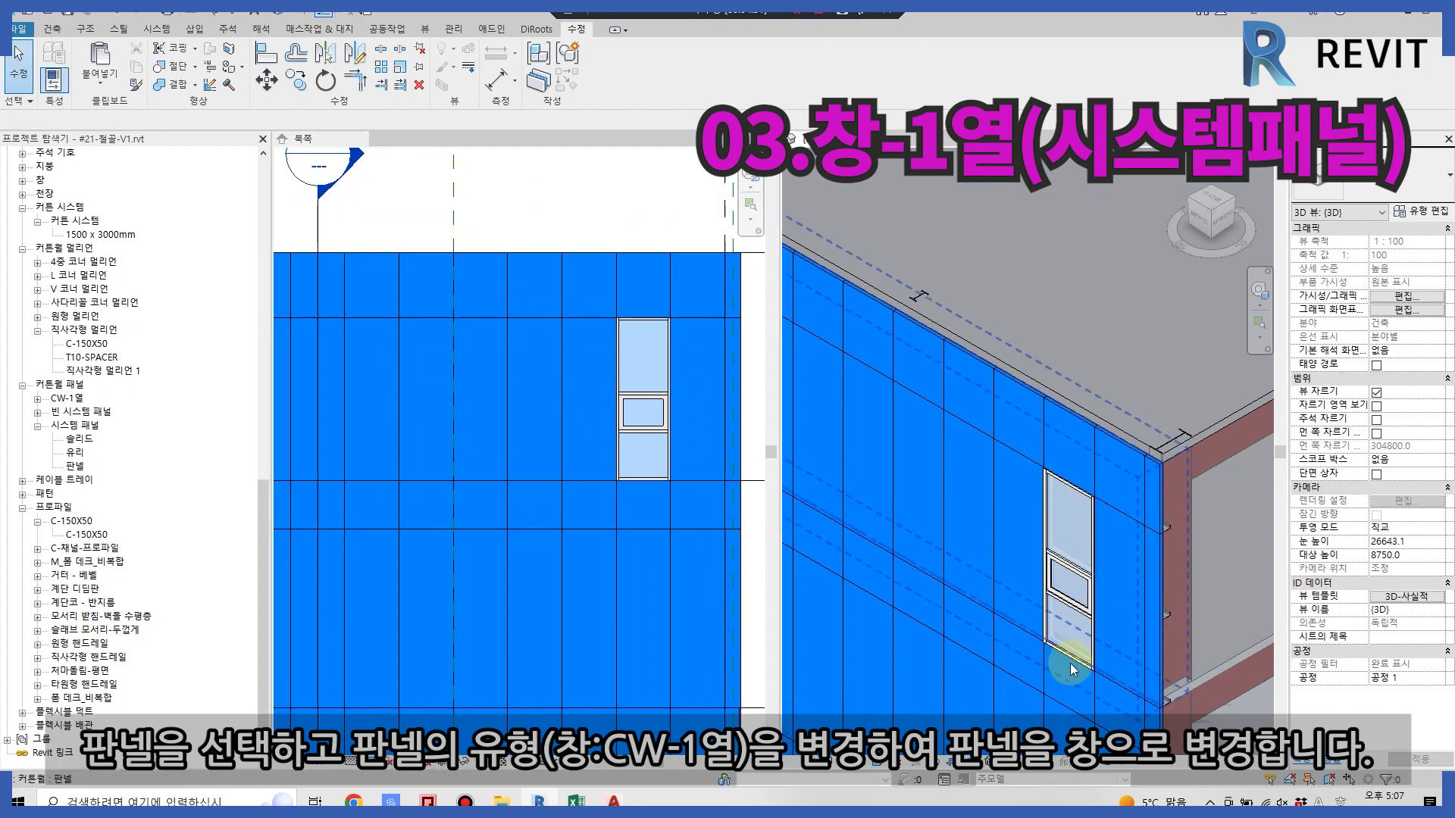
scroll(1070, 485, "up", 2)
key("Tab")
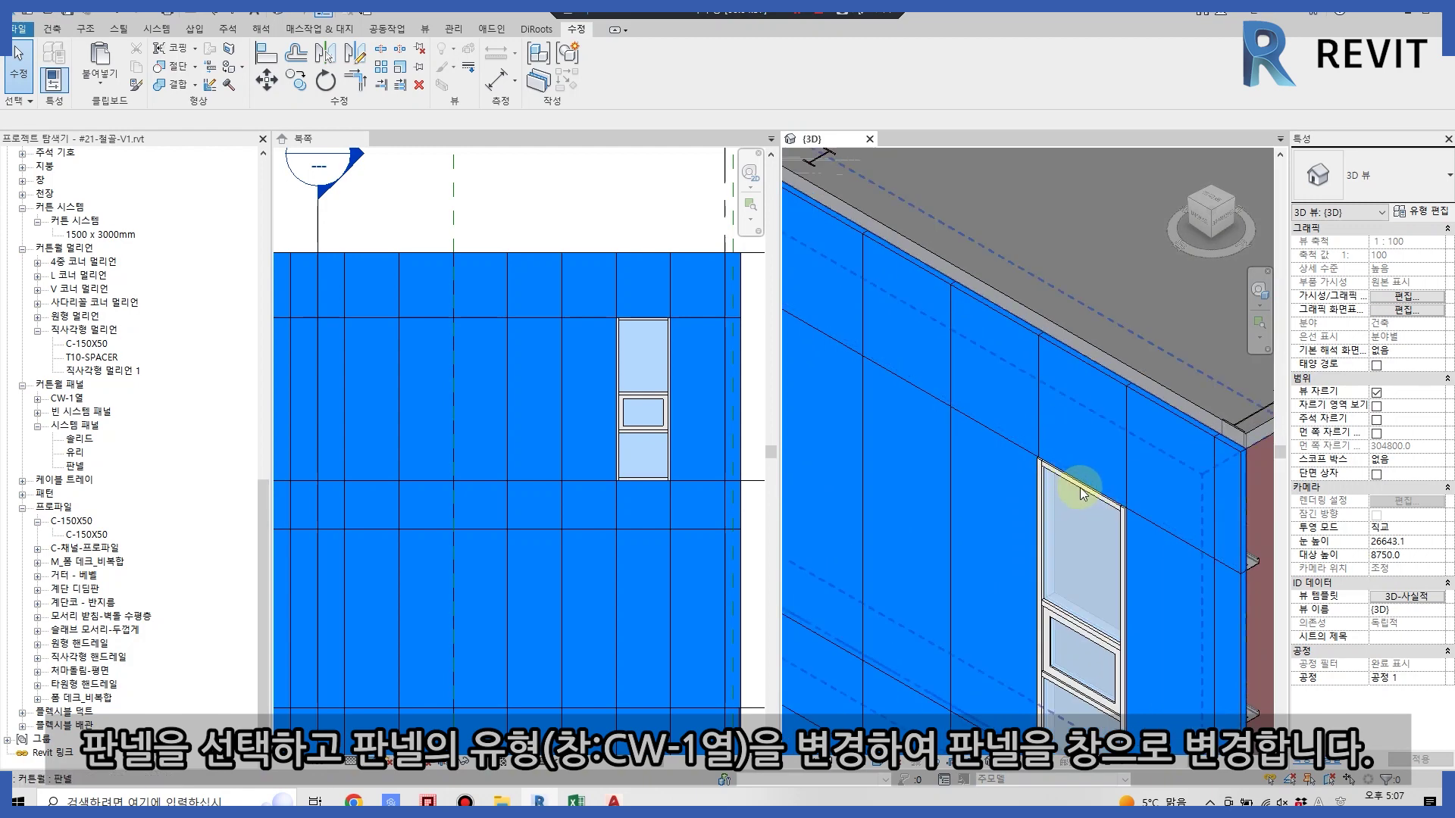
scroll(1106, 506, "up", 2)
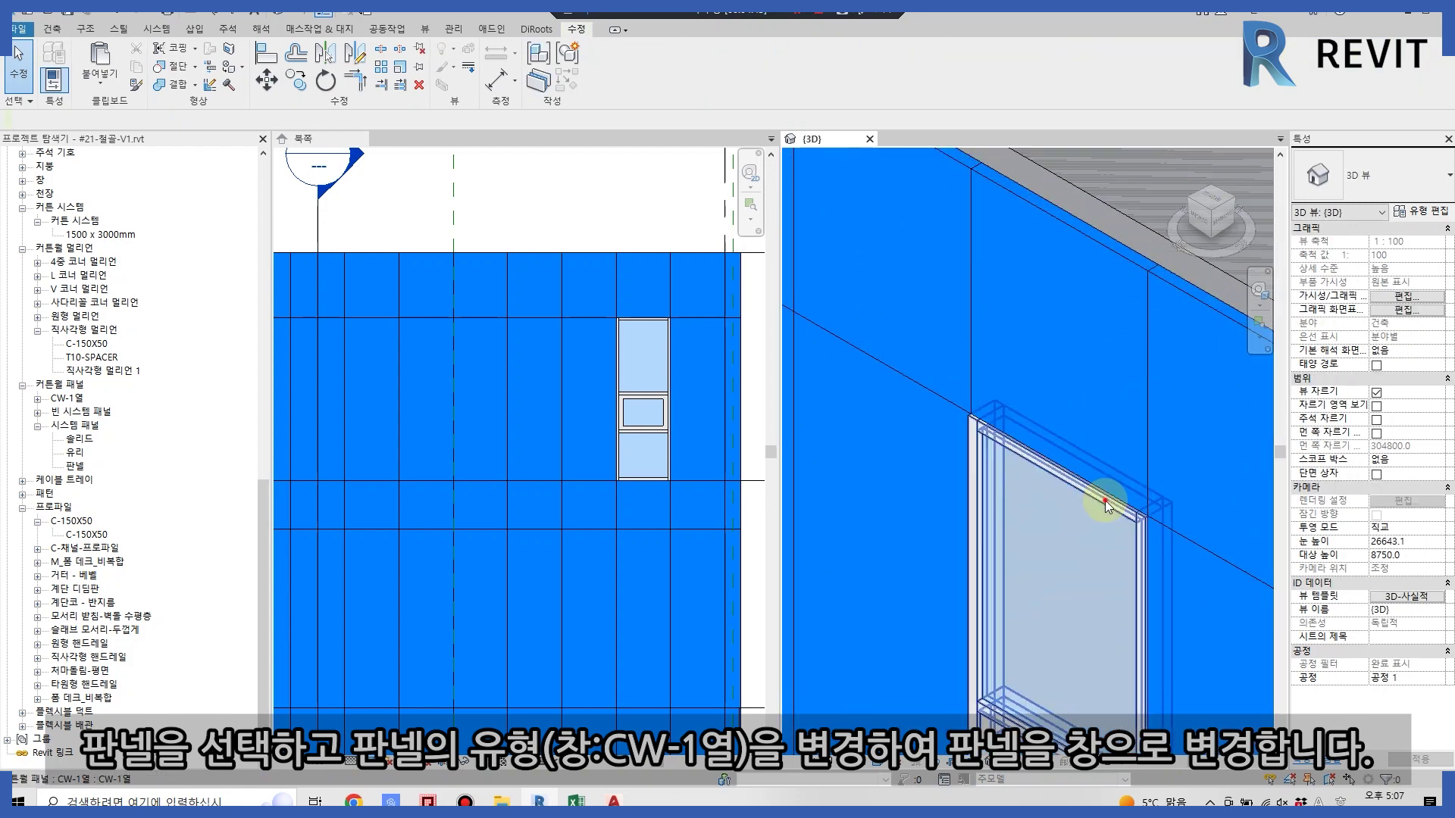
left_click(1107, 506)
left_click(1444, 210)
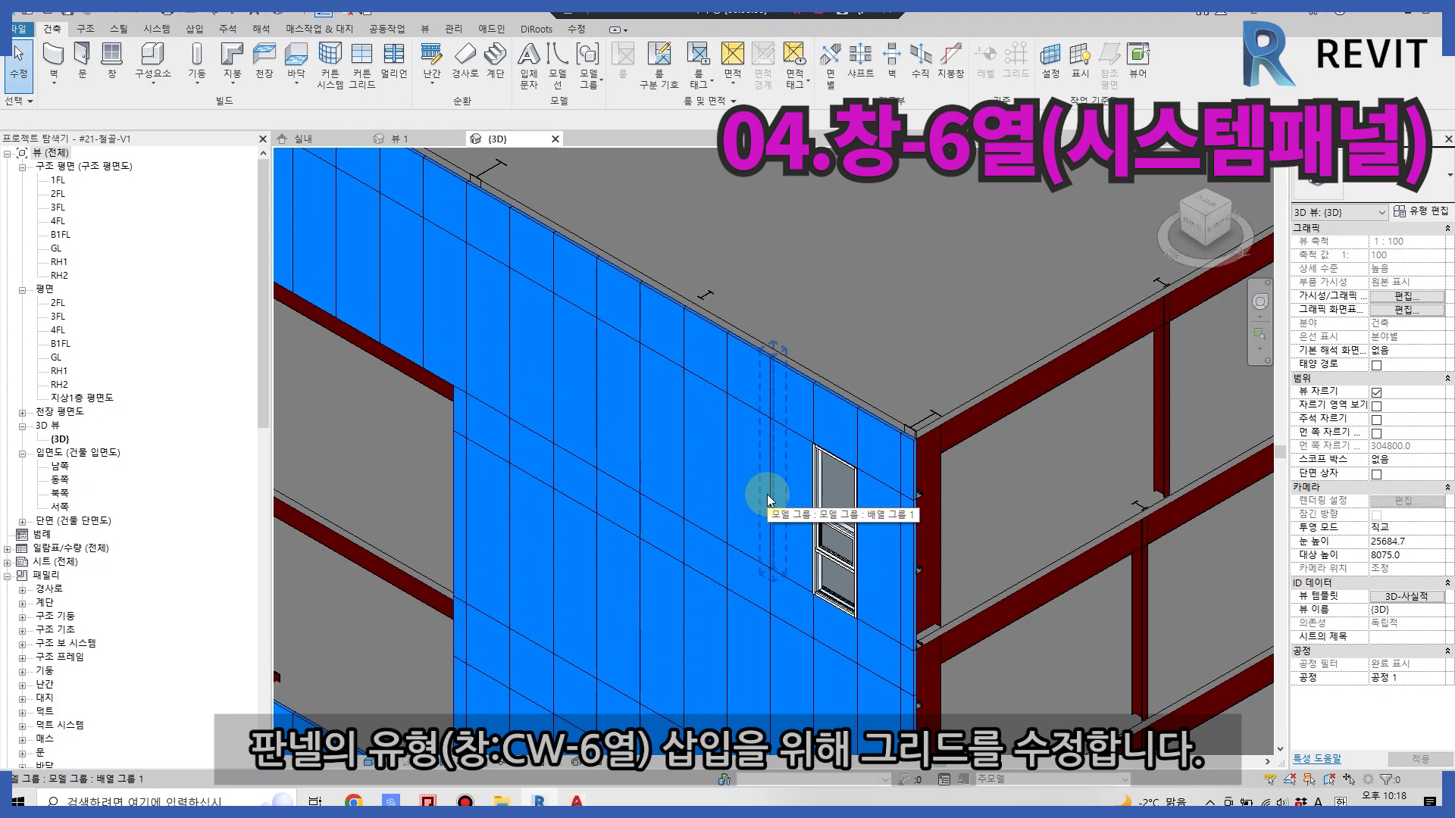
- Select a curtain grid line and start the Add/Remove Segments tool
scroll(767, 494, "up", 3)
left_click(823, 413)
left_click(618, 92)
middle_click_drag(715, 504, 939, 520)
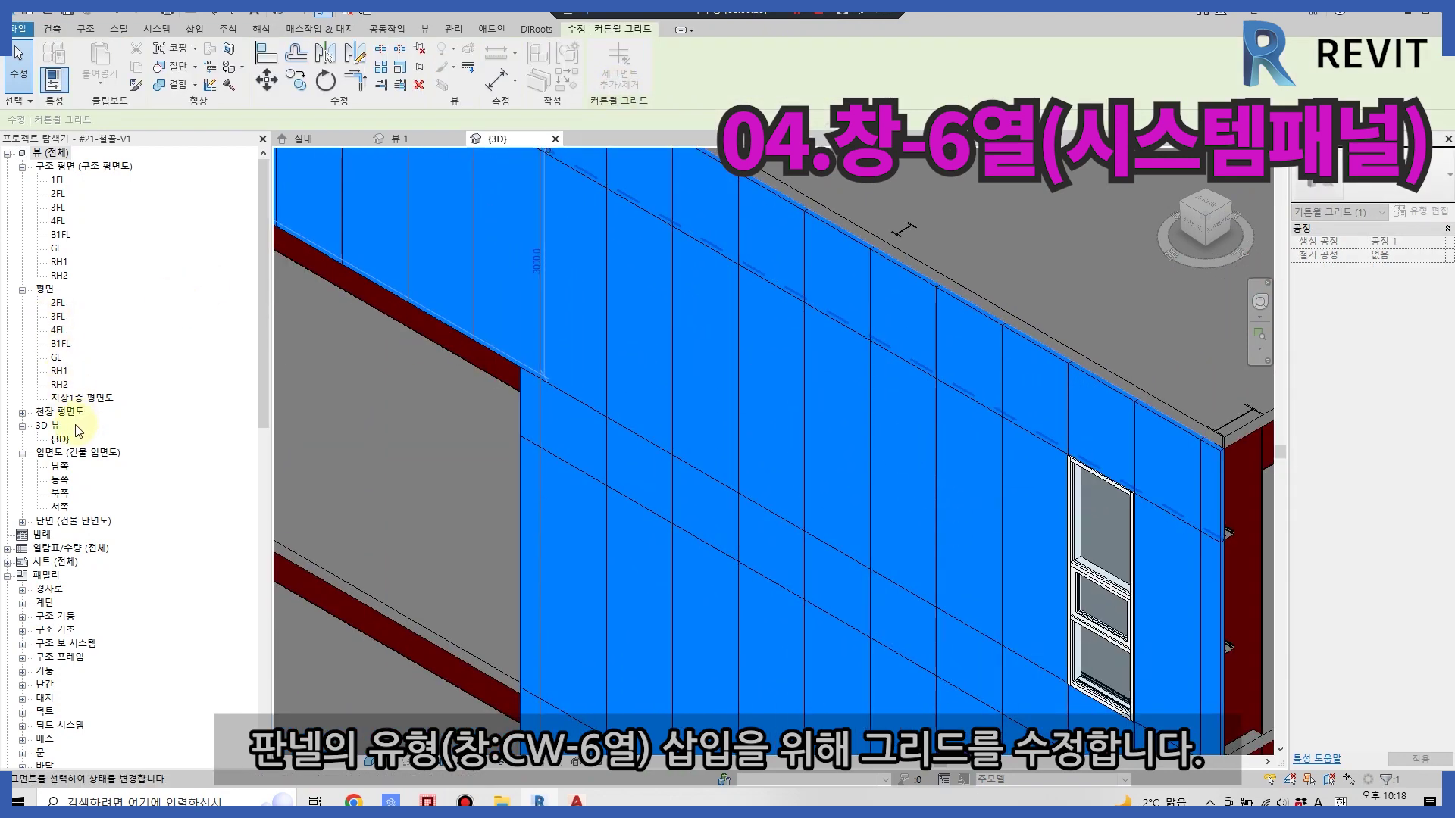
- Load the CW-6열_V1 family into the project and check it under Curtain Panels
left_click(331, 140)
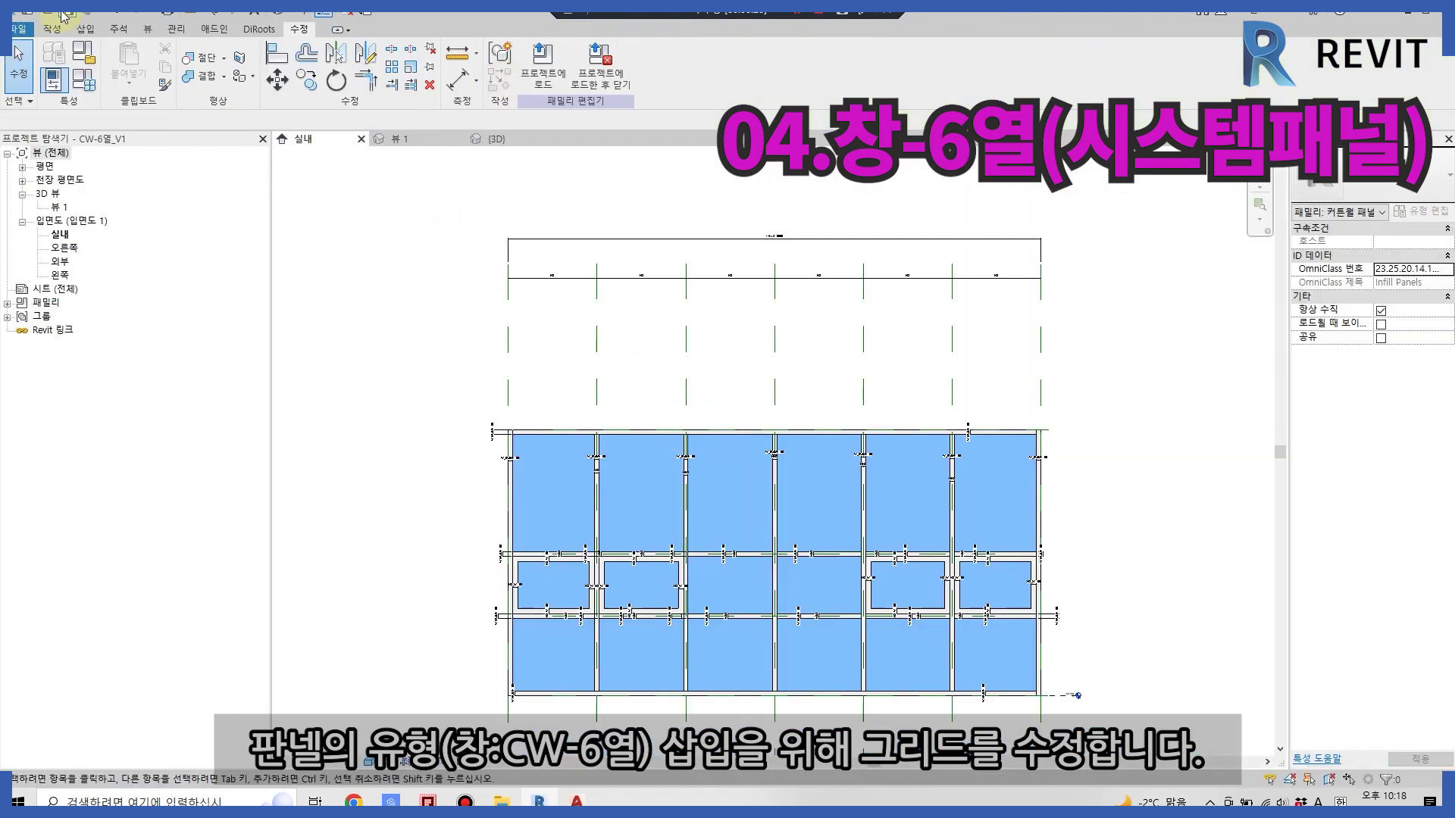
left_click(544, 84)
scroll(119, 667, "down", 10)
scroll(117, 652, "down", 3)
scroll(106, 530, "down", 2)
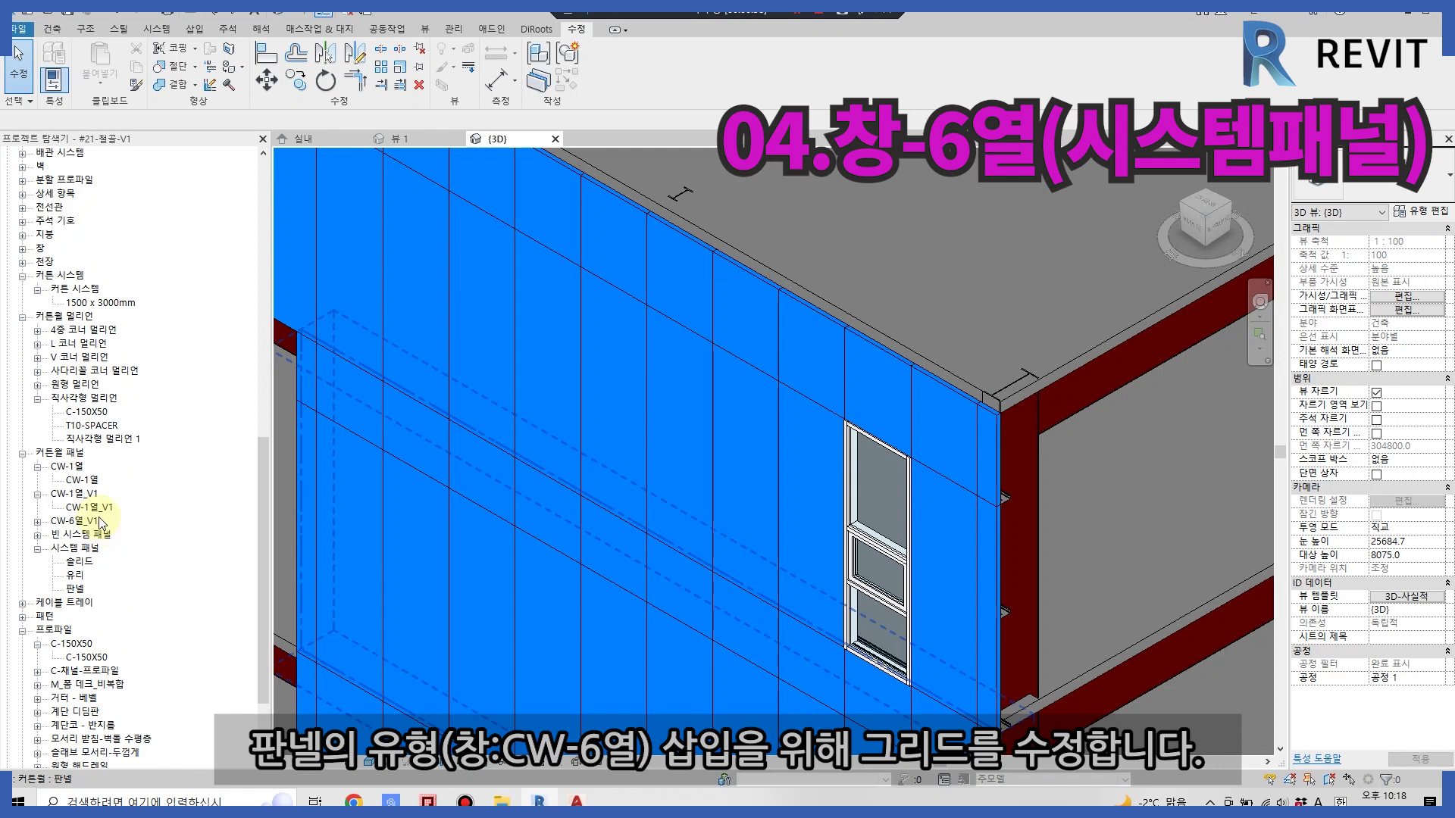
double_click(78, 522)
left_click(87, 535)
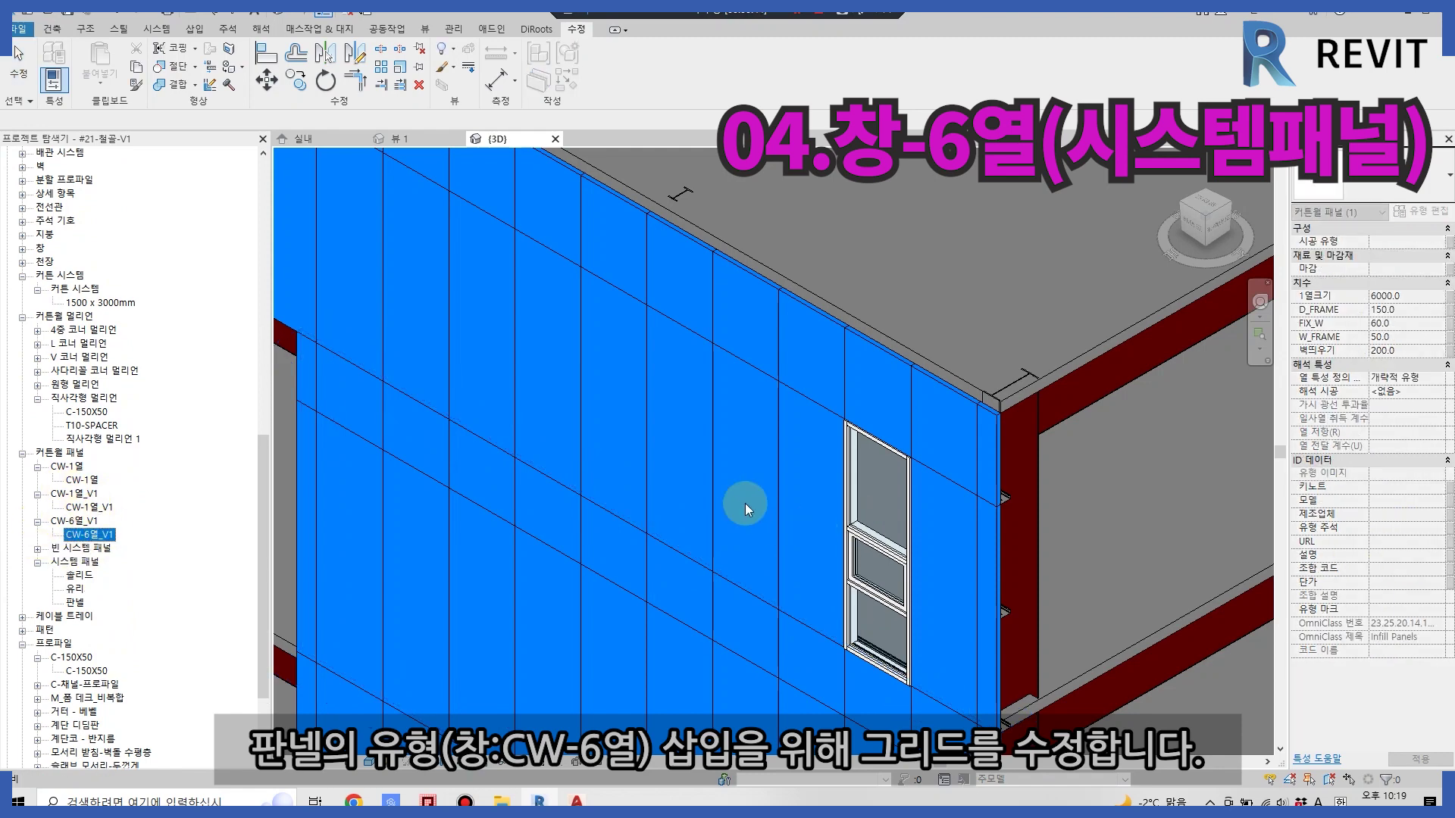
- Open the 북쪽 (north) elevation view from the Project Browser
scroll(89, 293, "up", 1)
scroll(89, 294, "up", 10)
scroll(106, 349, "up", 5)
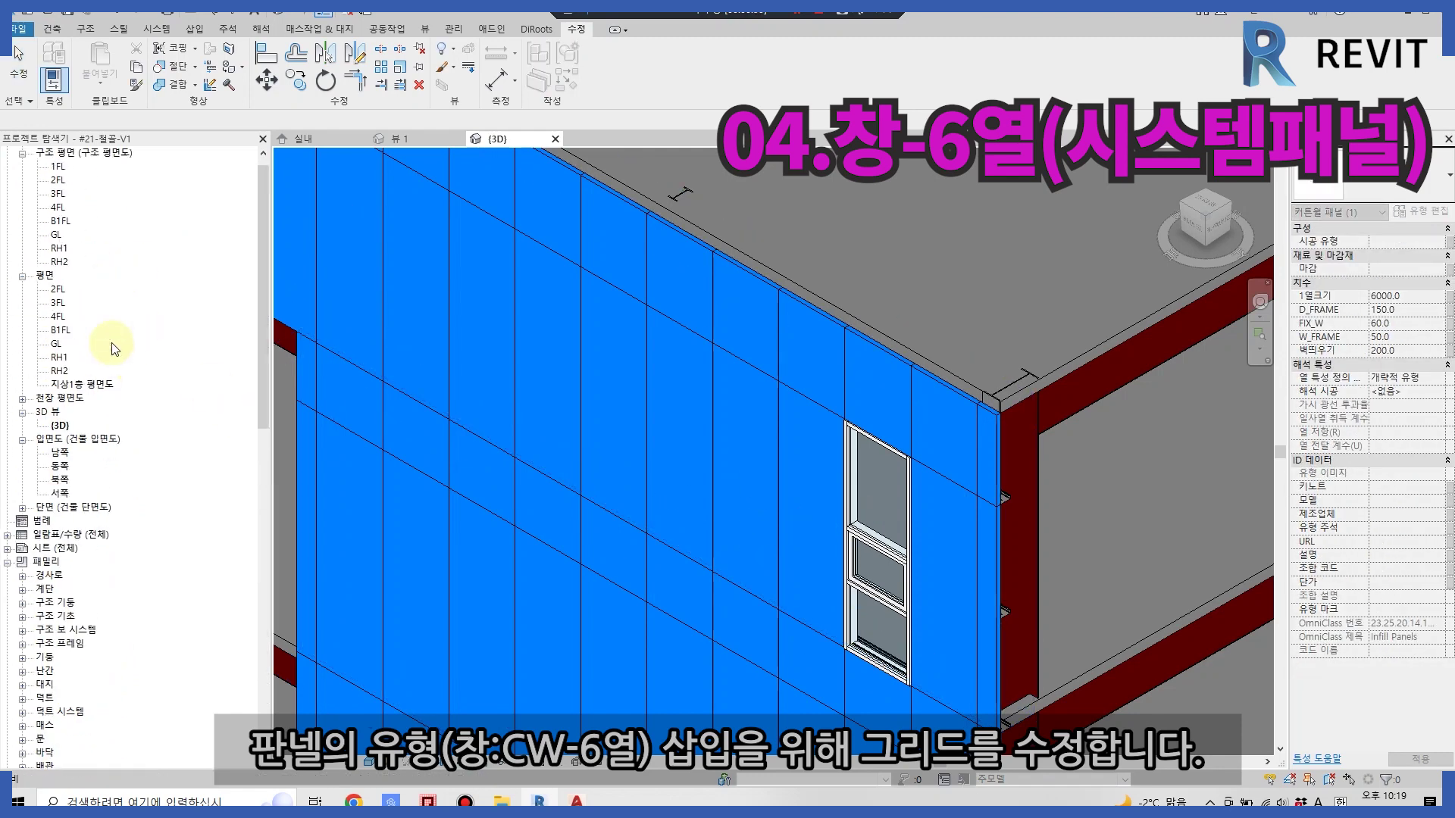
double_click(61, 492)
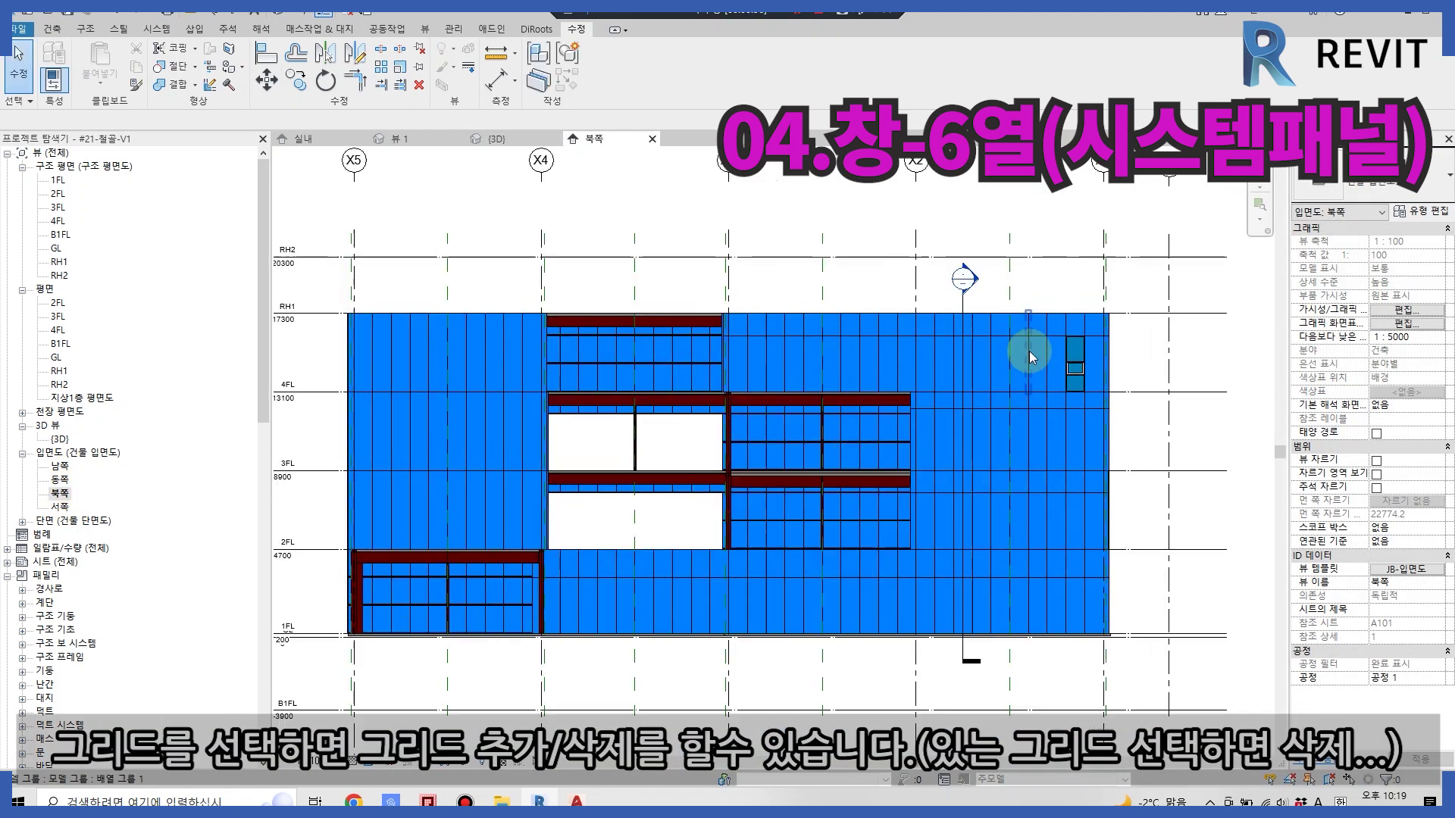
- Select the north curtain wall's model group and the curtain grid lines inside it
scroll(986, 399, "up", 3)
left_click(853, 311)
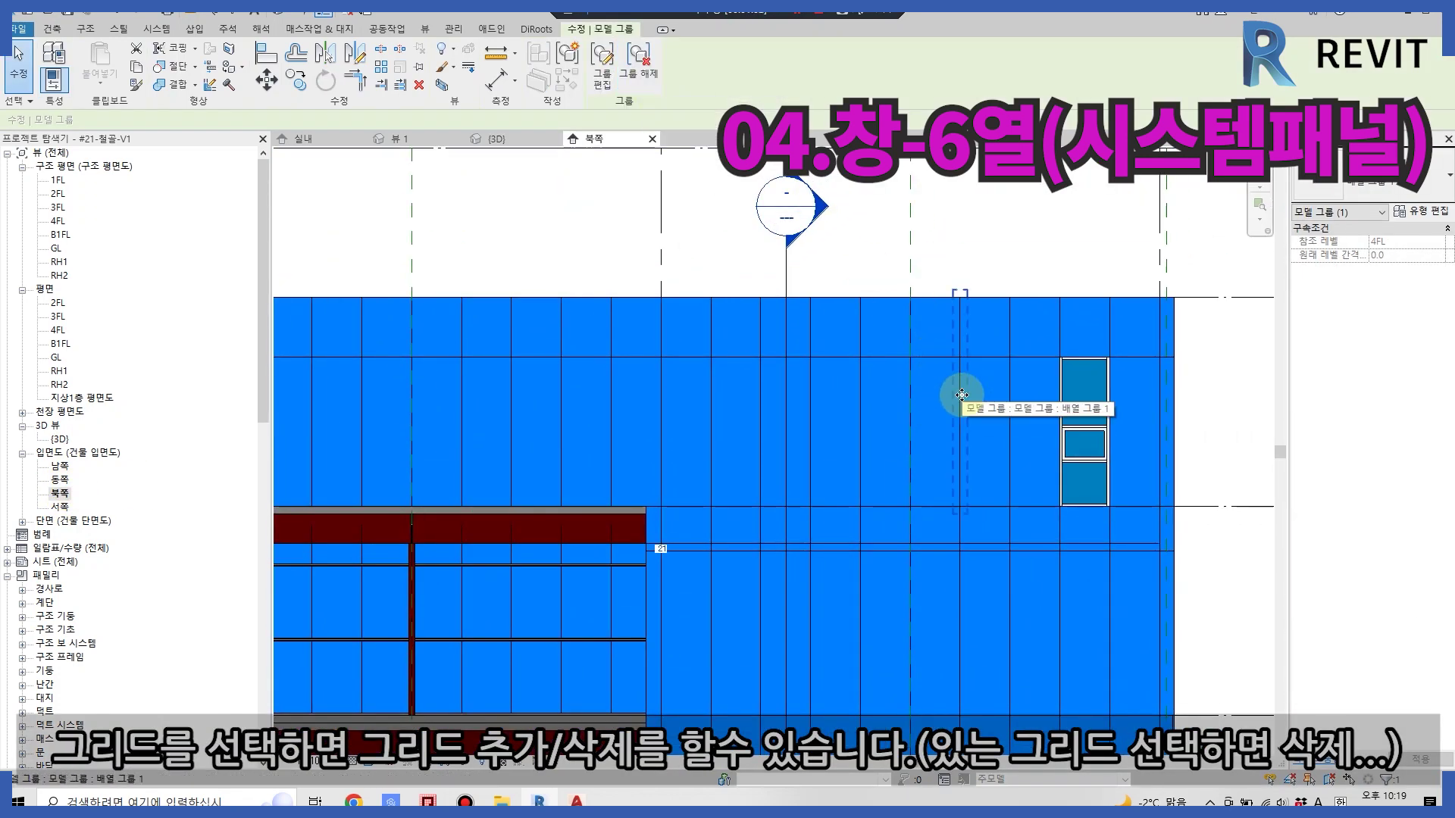
left_click(967, 409)
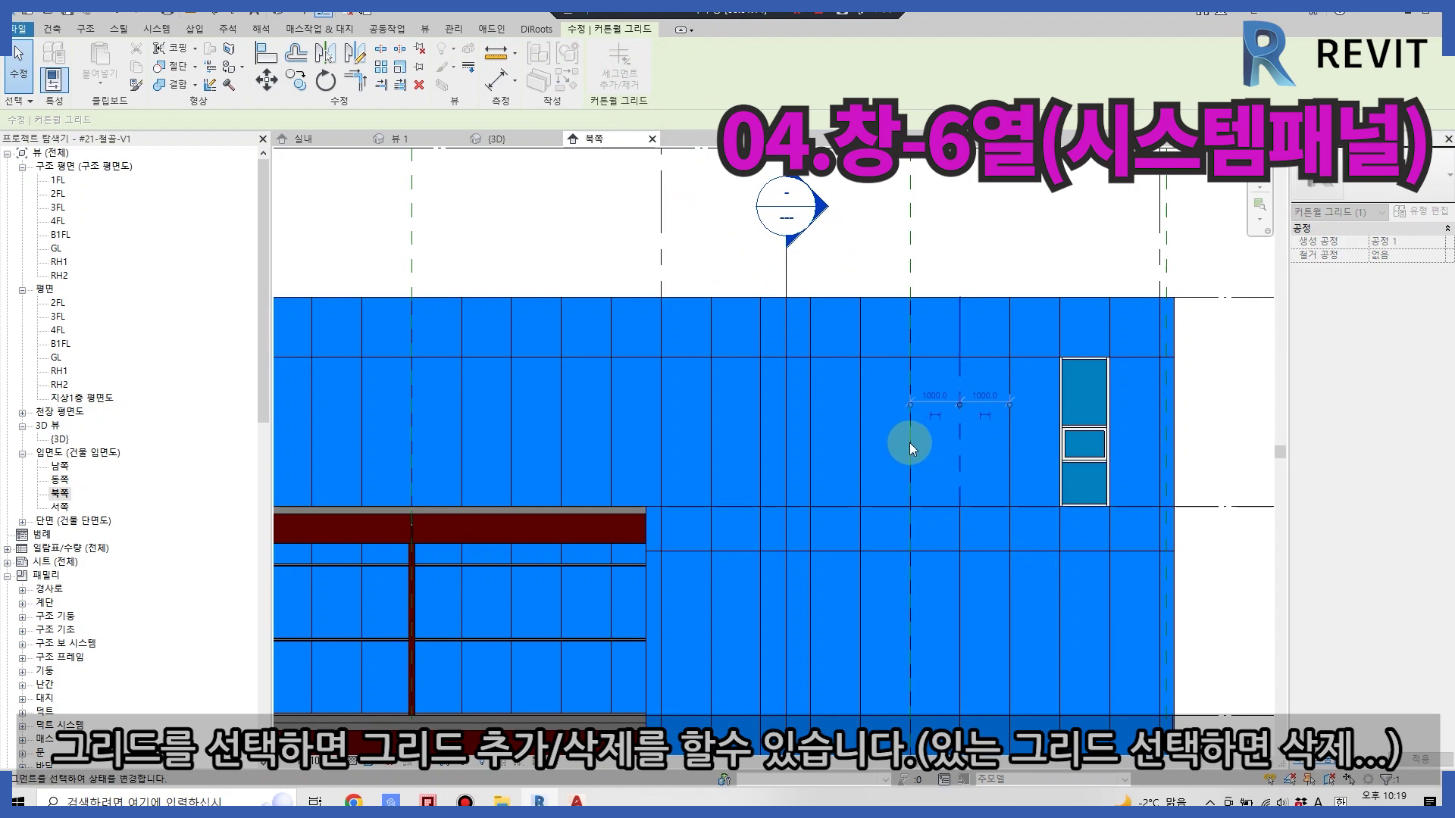
key("Escape")
key("Escape")
scroll(861, 426, "up", 3)
left_click(667, 295)
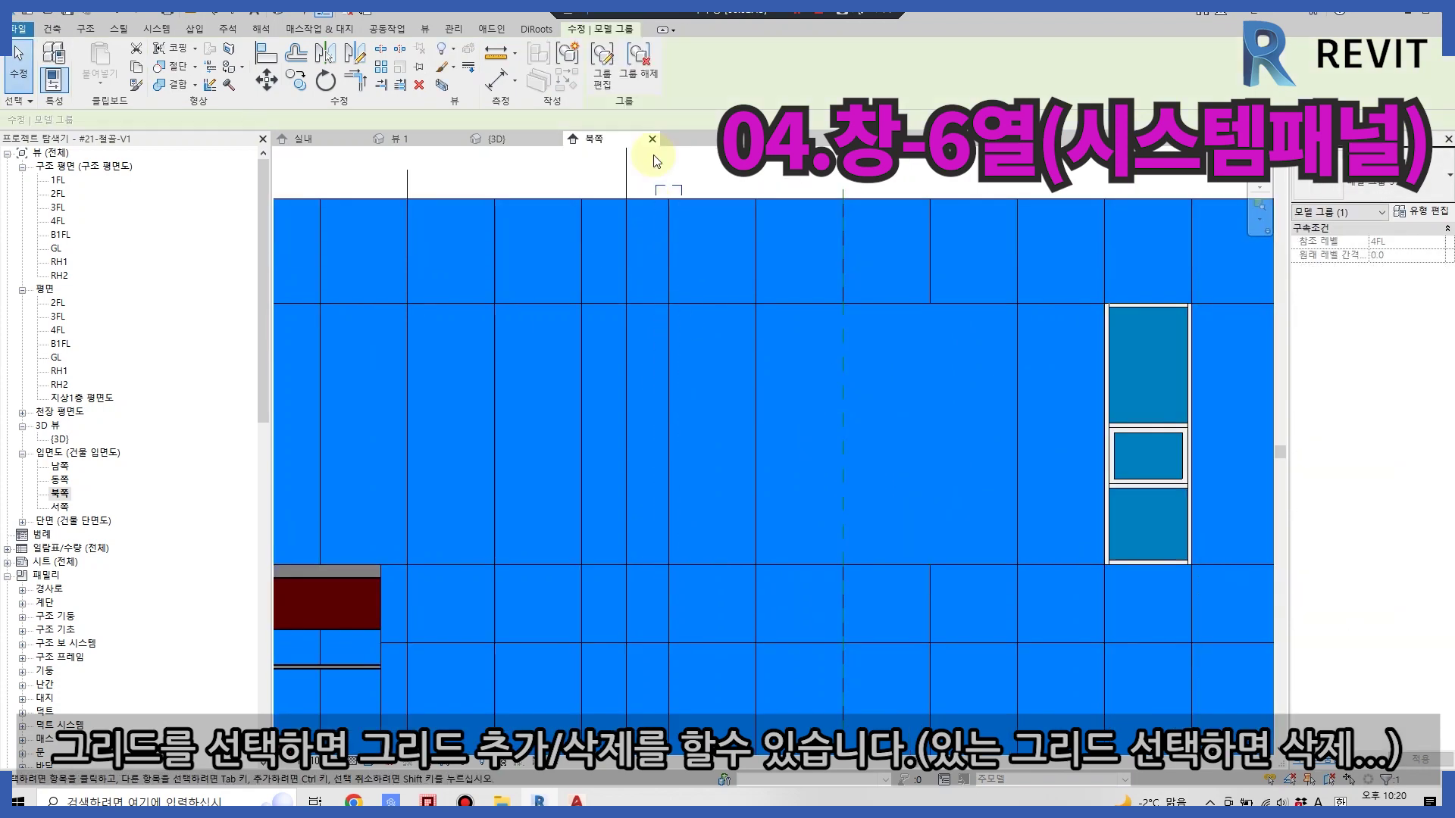
left_click(756, 448)
left_click(669, 460)
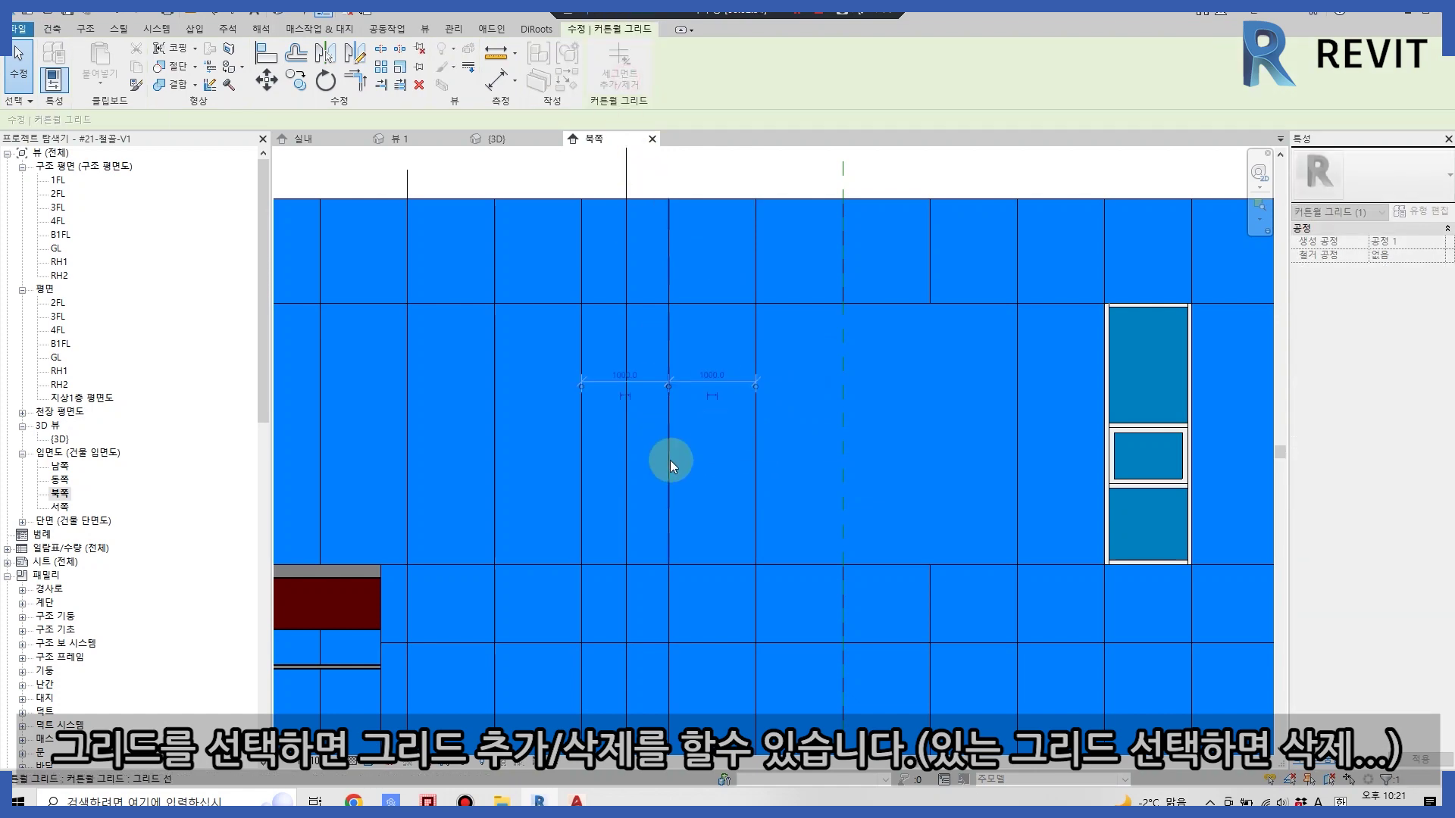
left_click(758, 471)
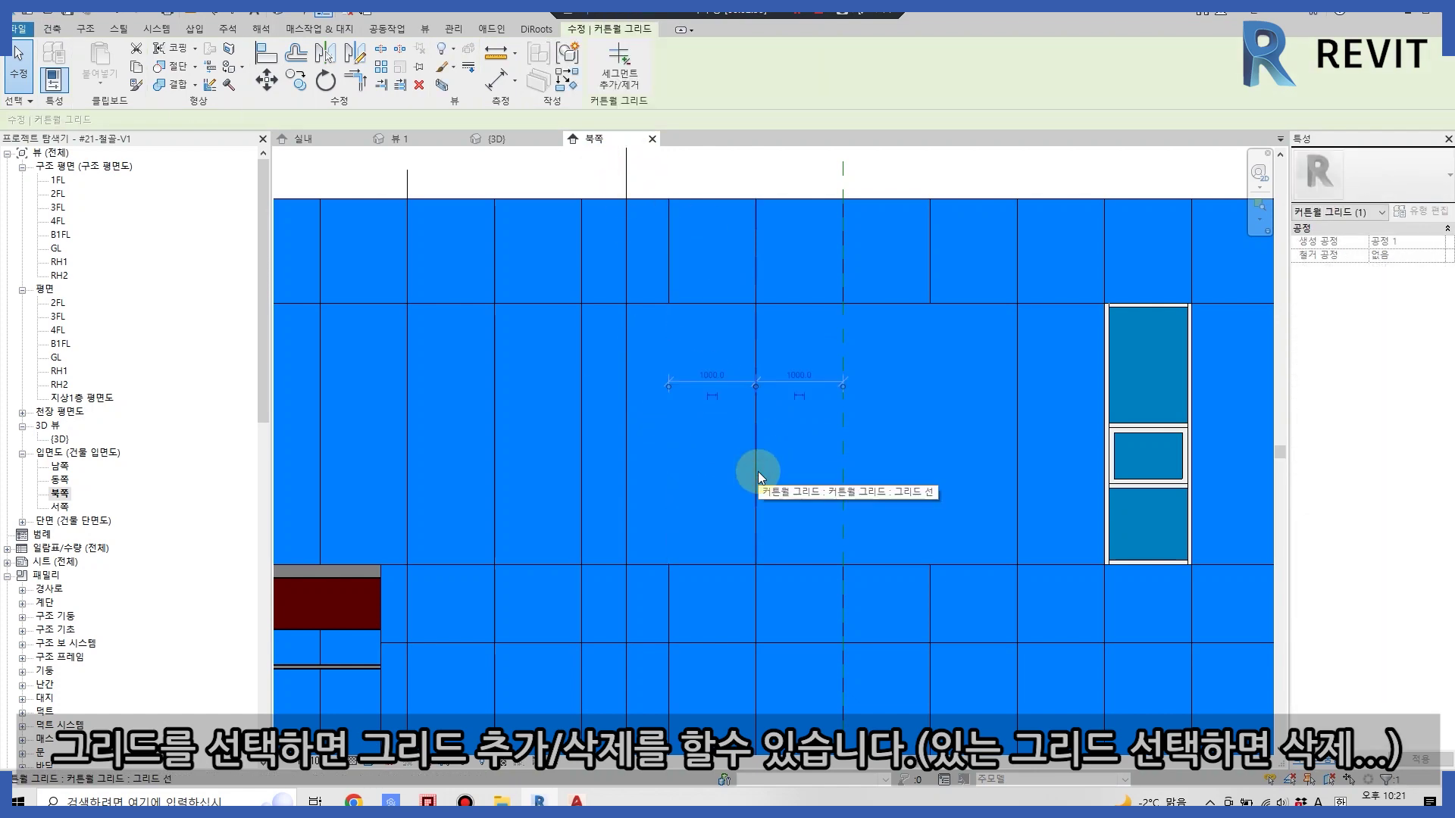
key("Escape")
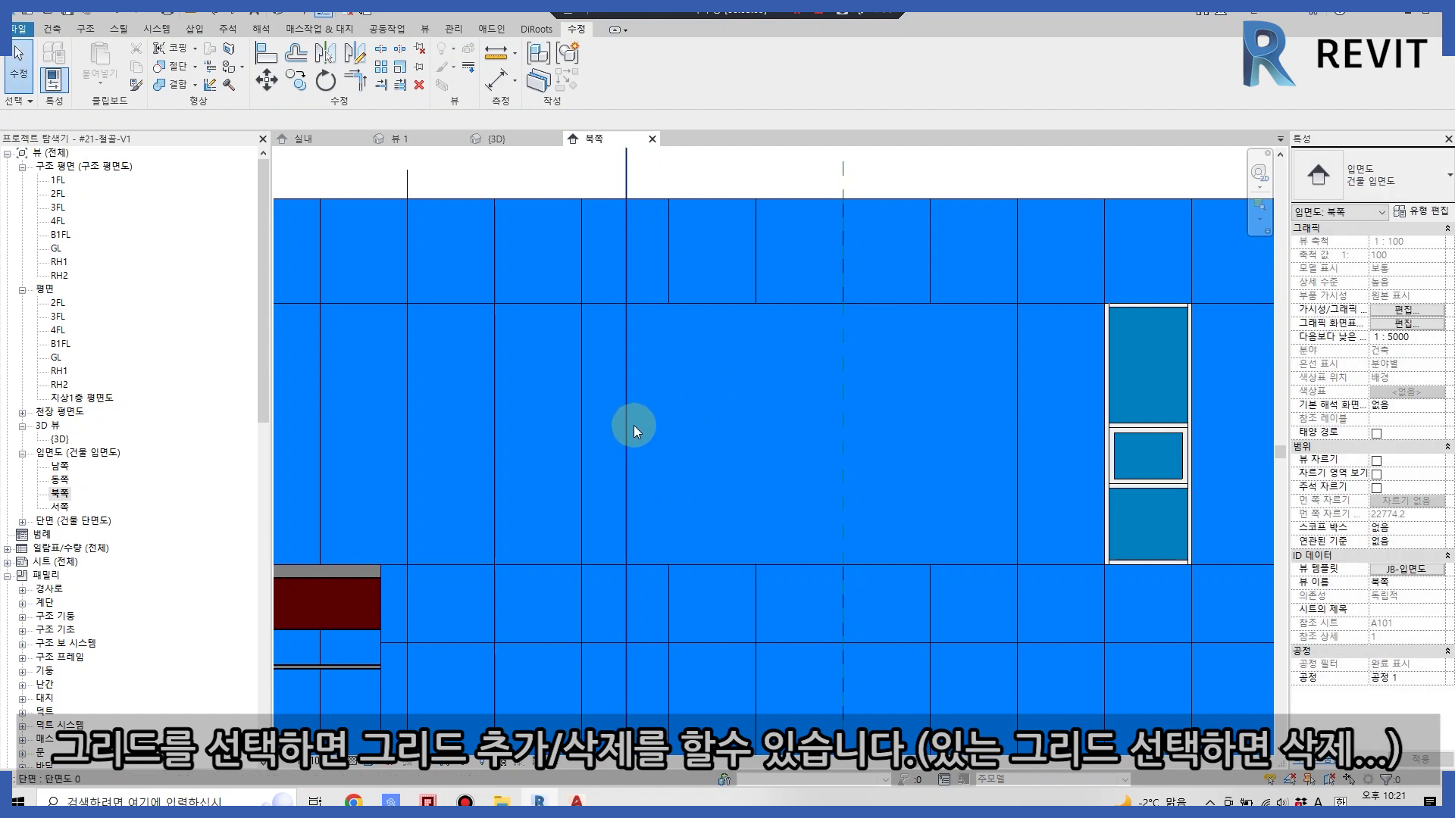
- Ungroup the curtain wall and remove the middle-row grid segment to merge the panels
scroll(765, 435, "down", 2)
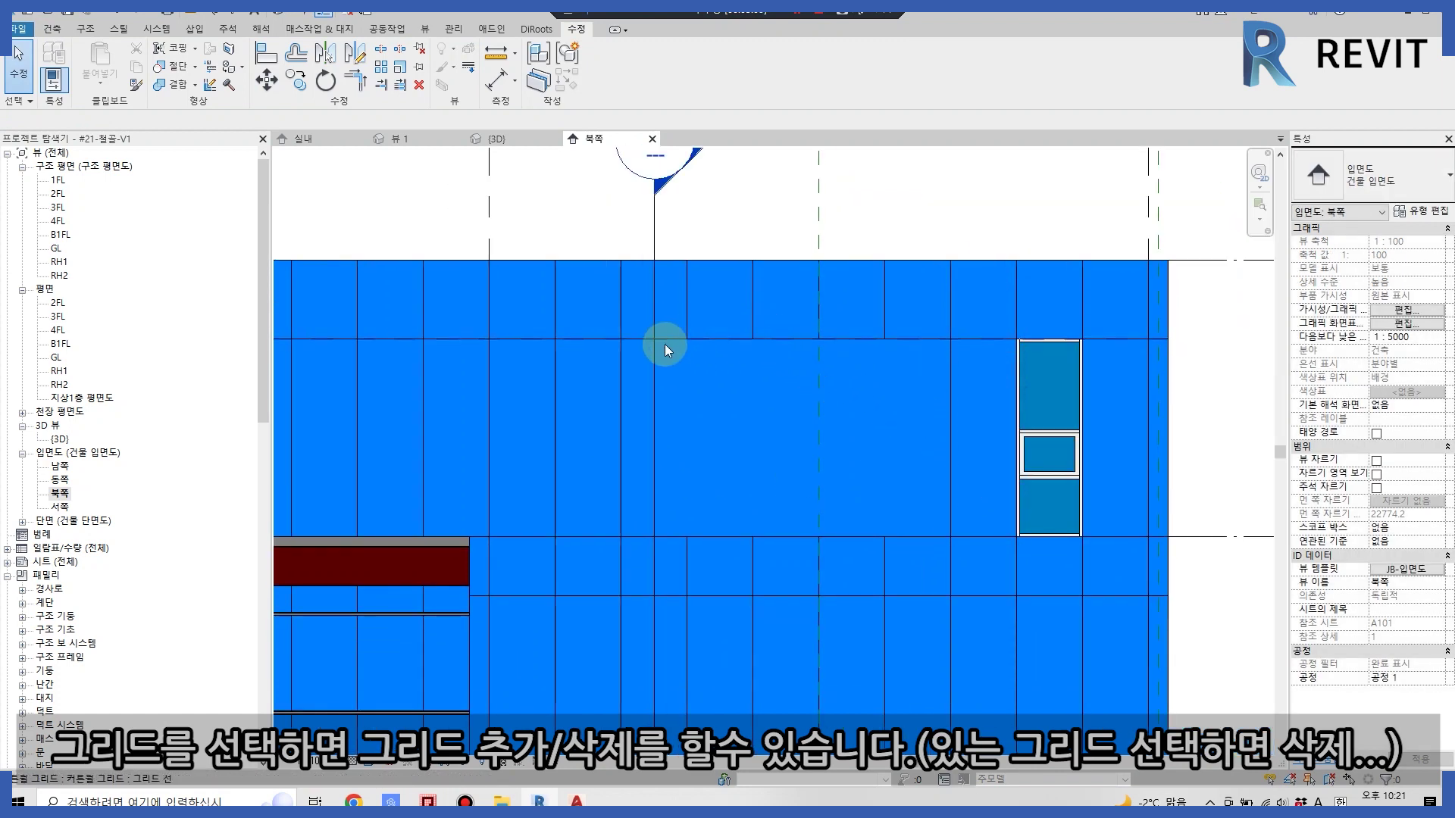
left_click(625, 395)
left_click(648, 67)
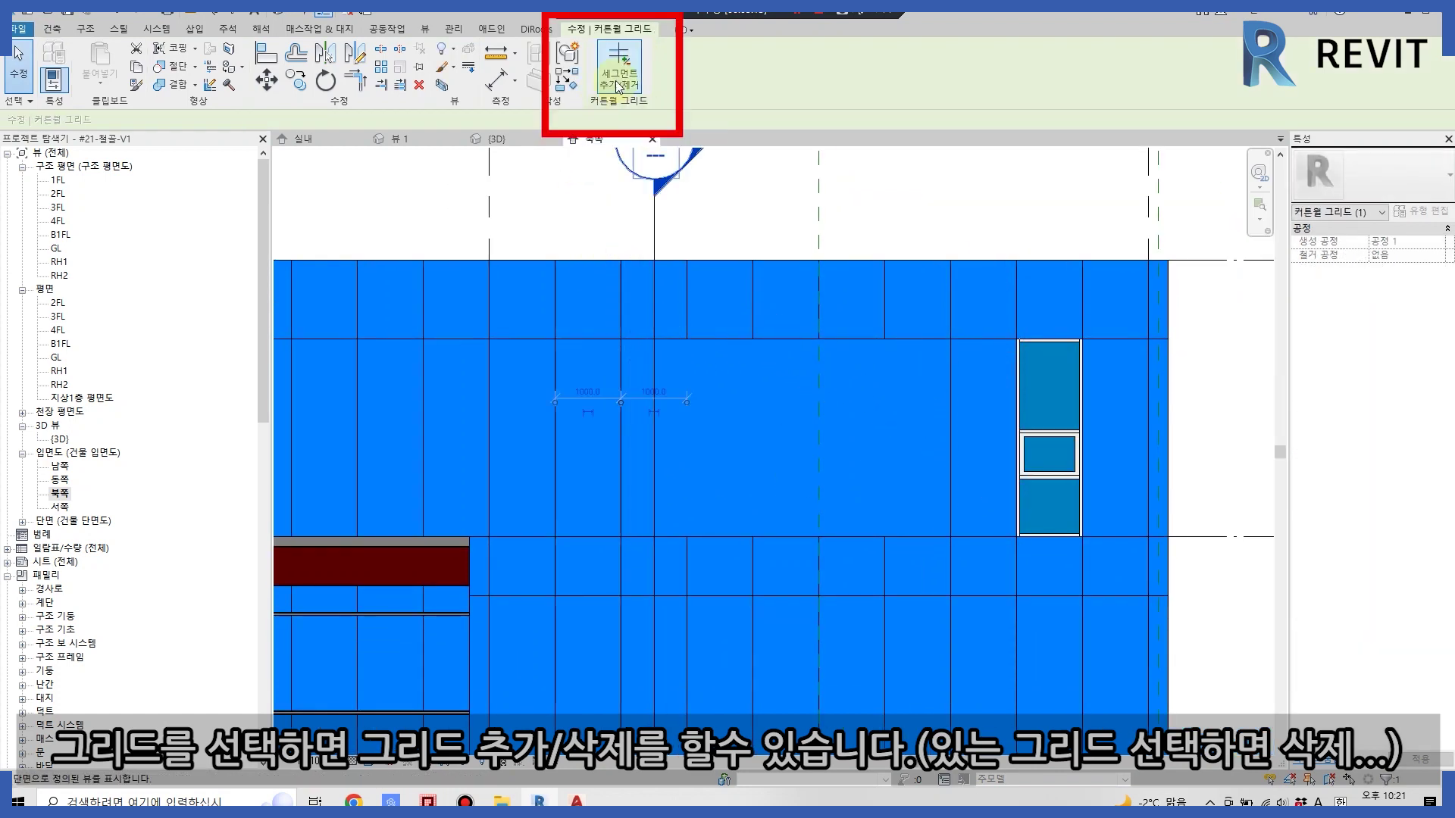
left_click(615, 80)
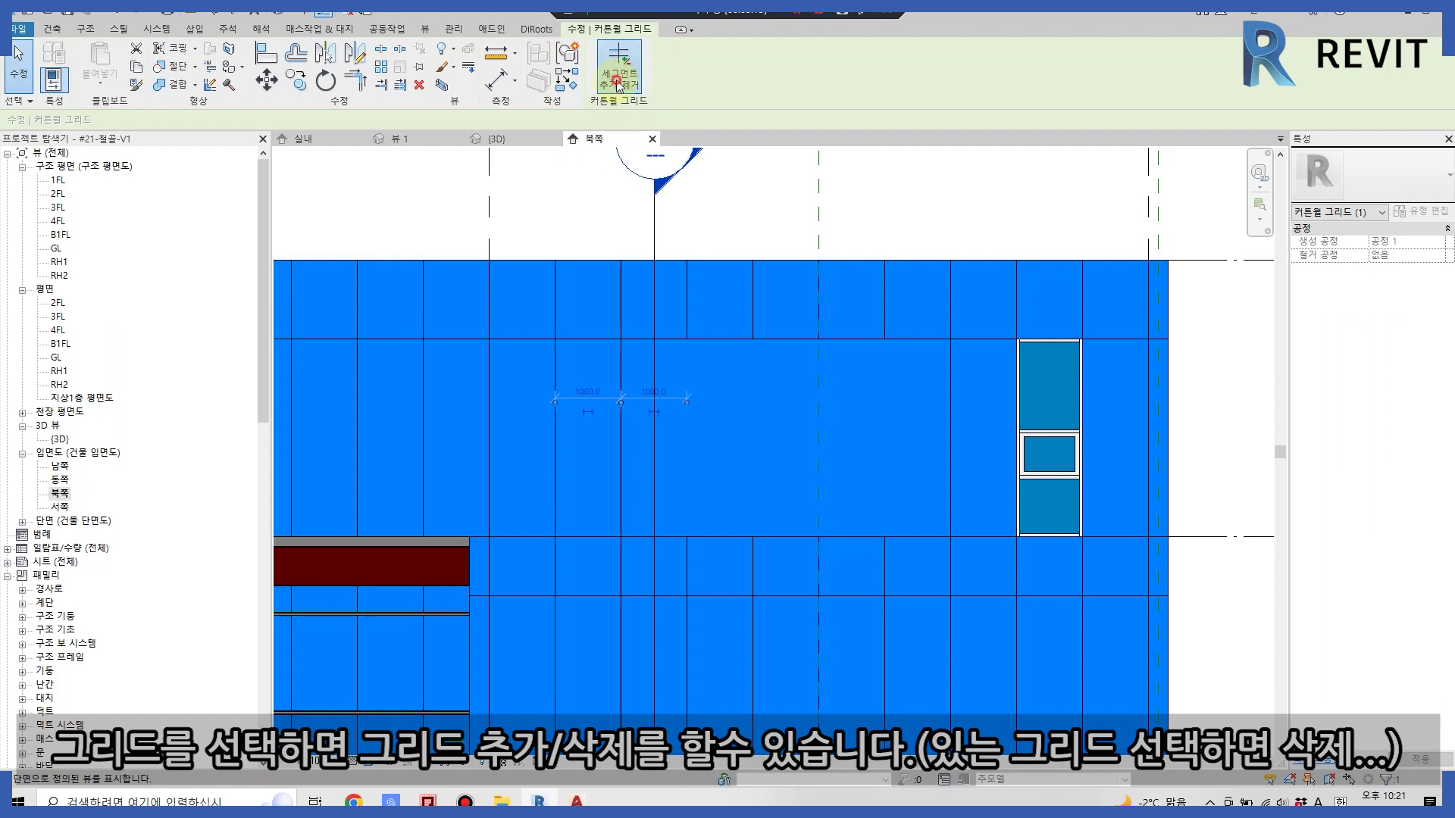
left_click(625, 440)
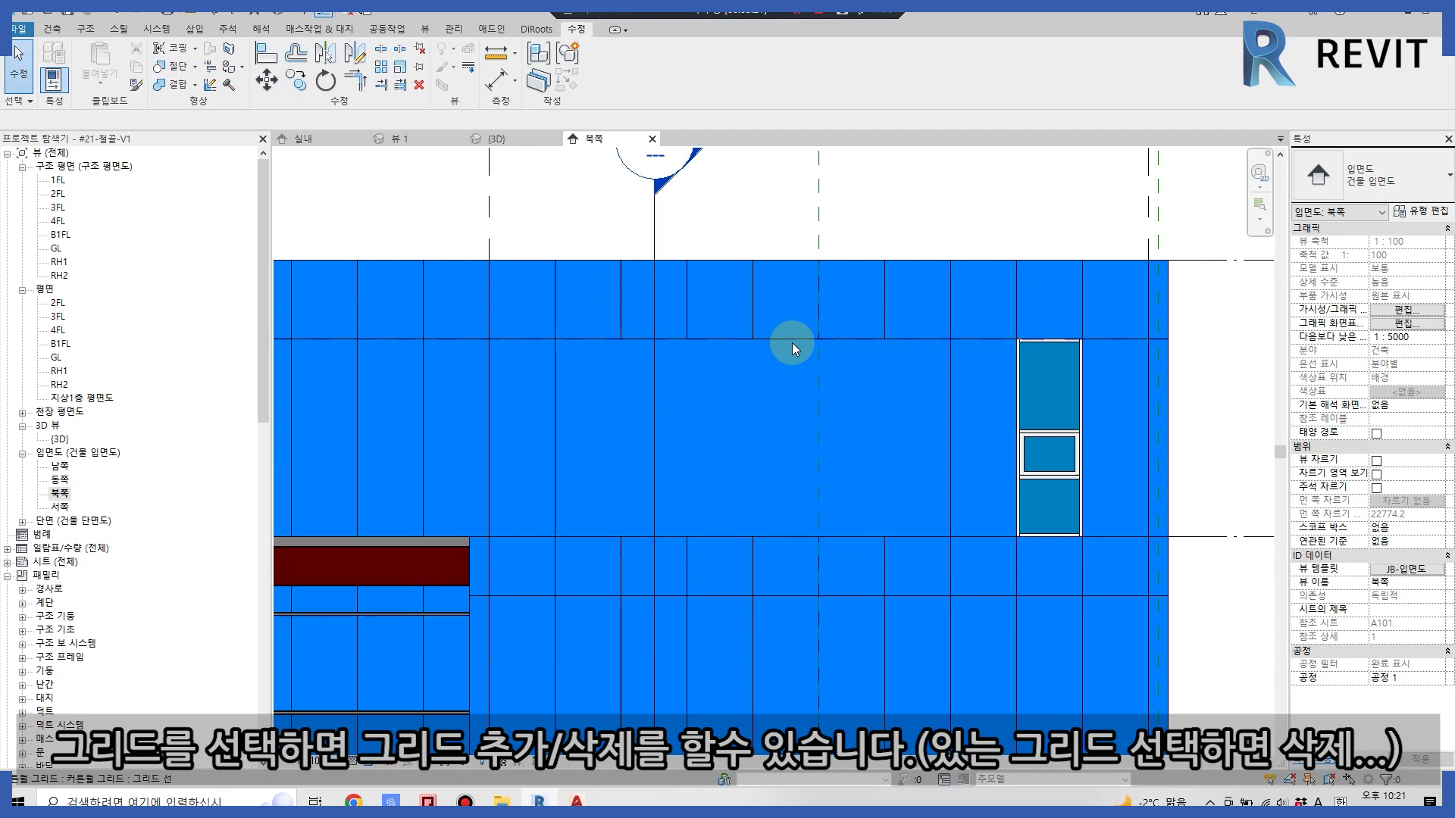
left_click(535, 143)
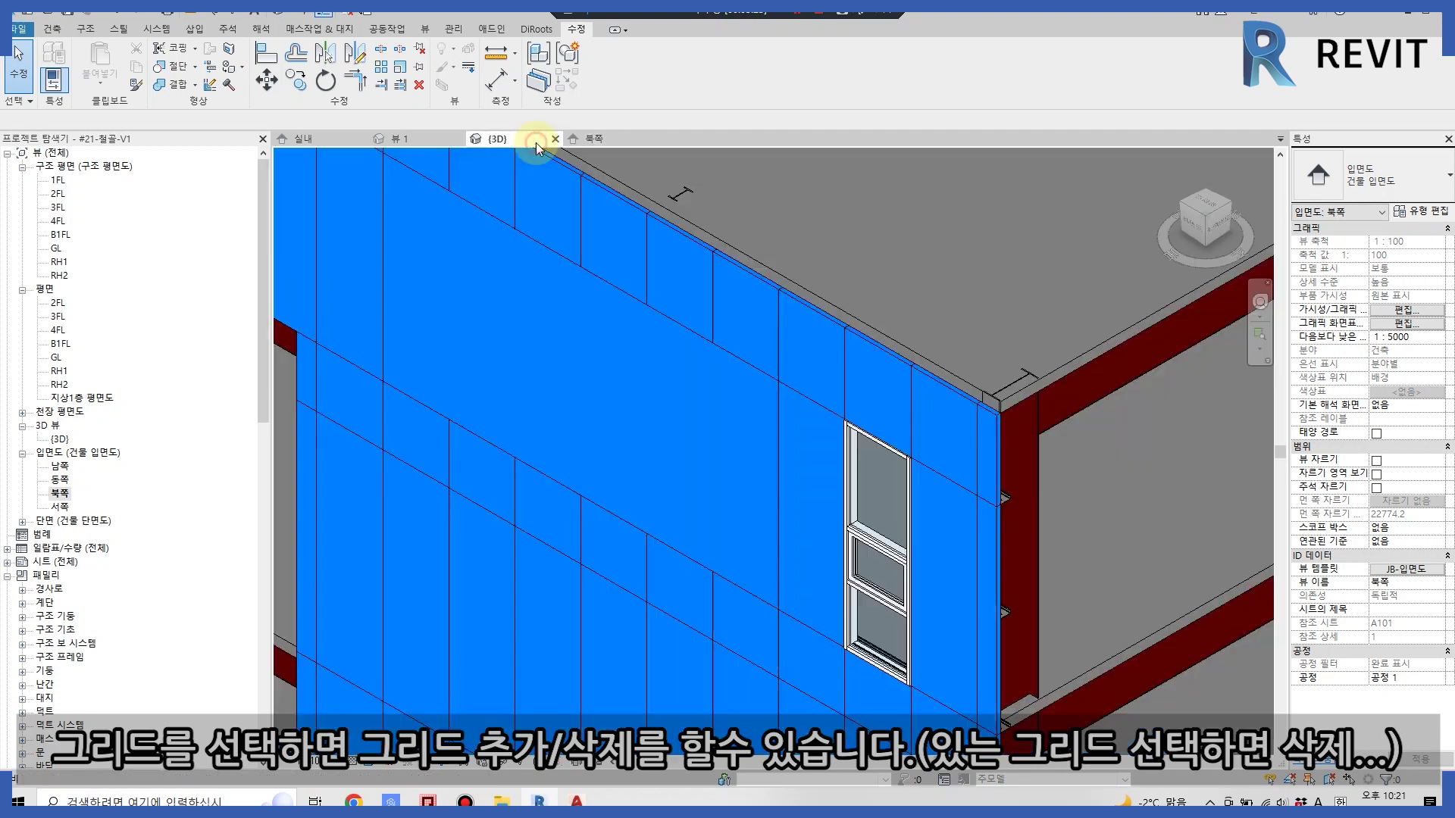
- Change the wide merged curtain panel to the CW-6열_V1 panel type
left_click(714, 353)
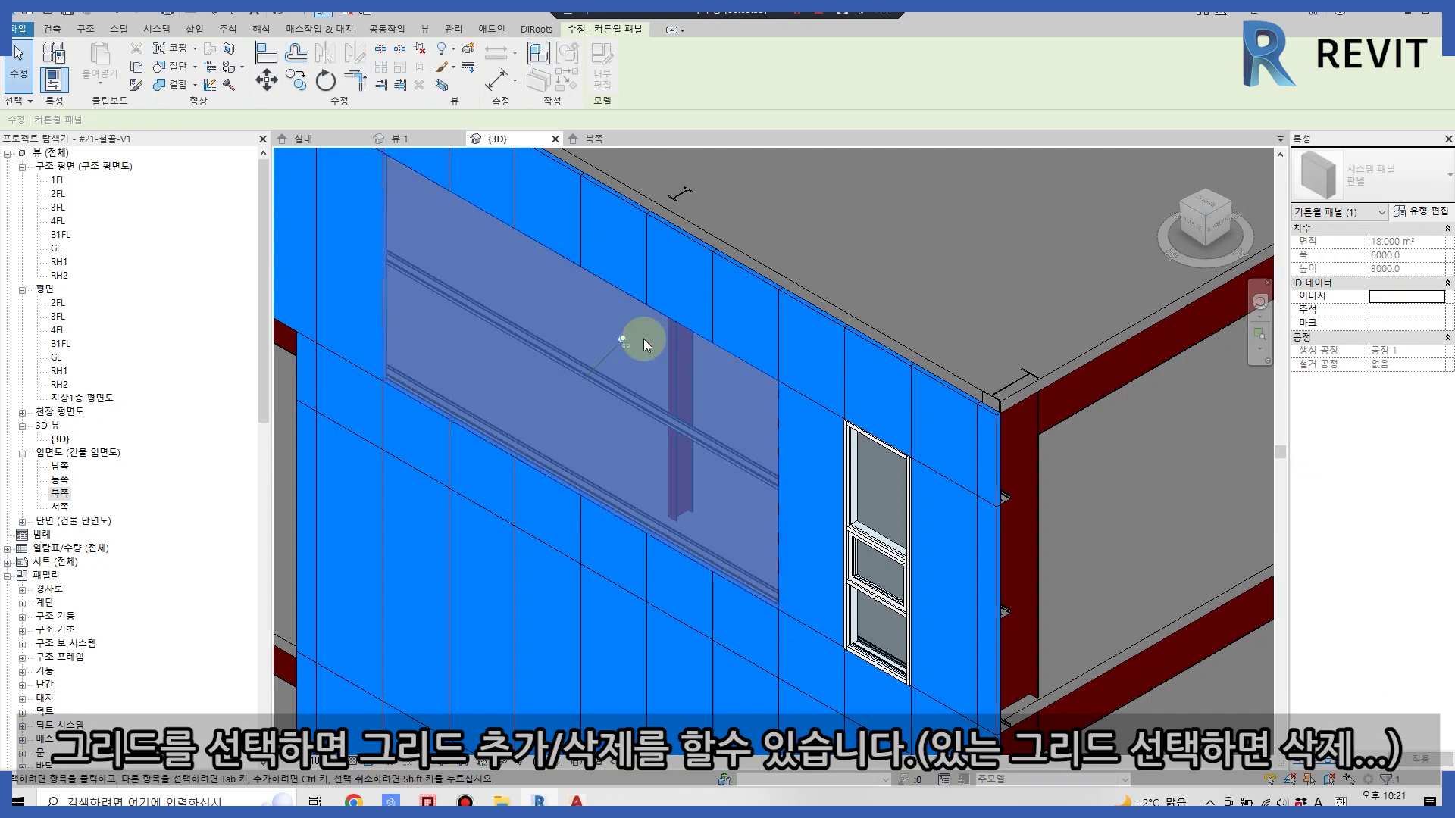
left_click(1406, 199)
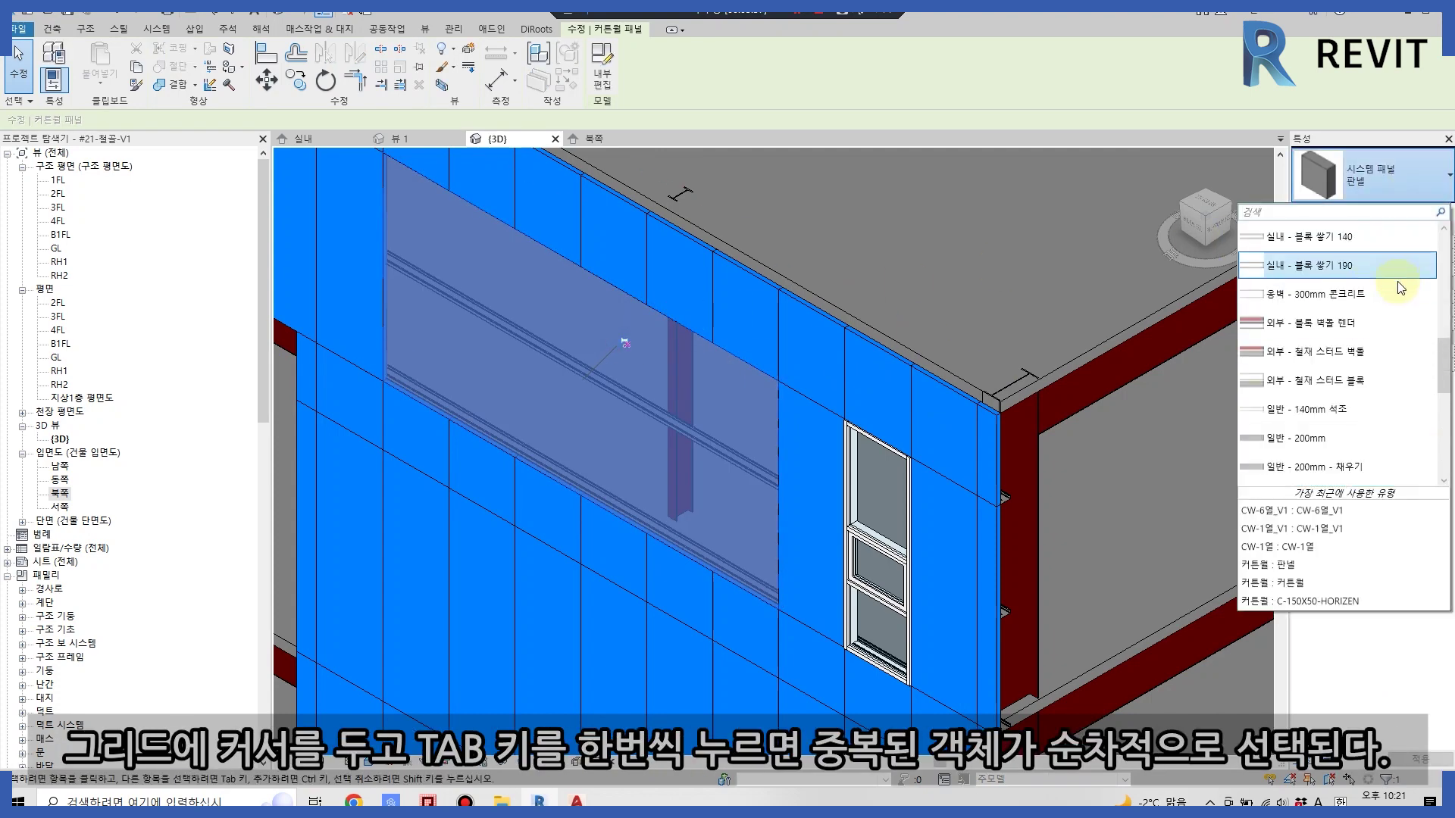
scroll(1341, 303, "up", 3)
key("Escape")
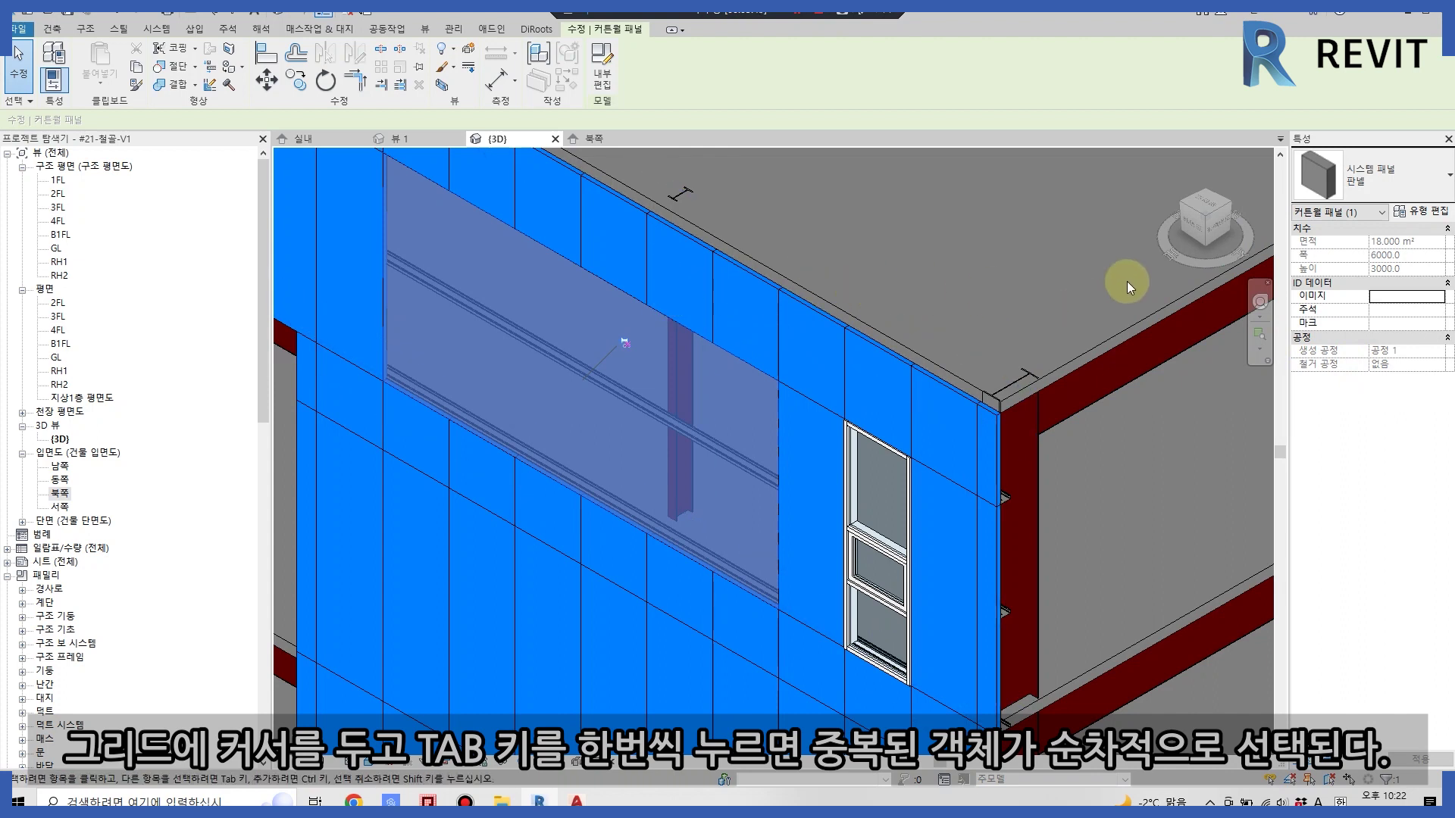
left_click(1432, 189)
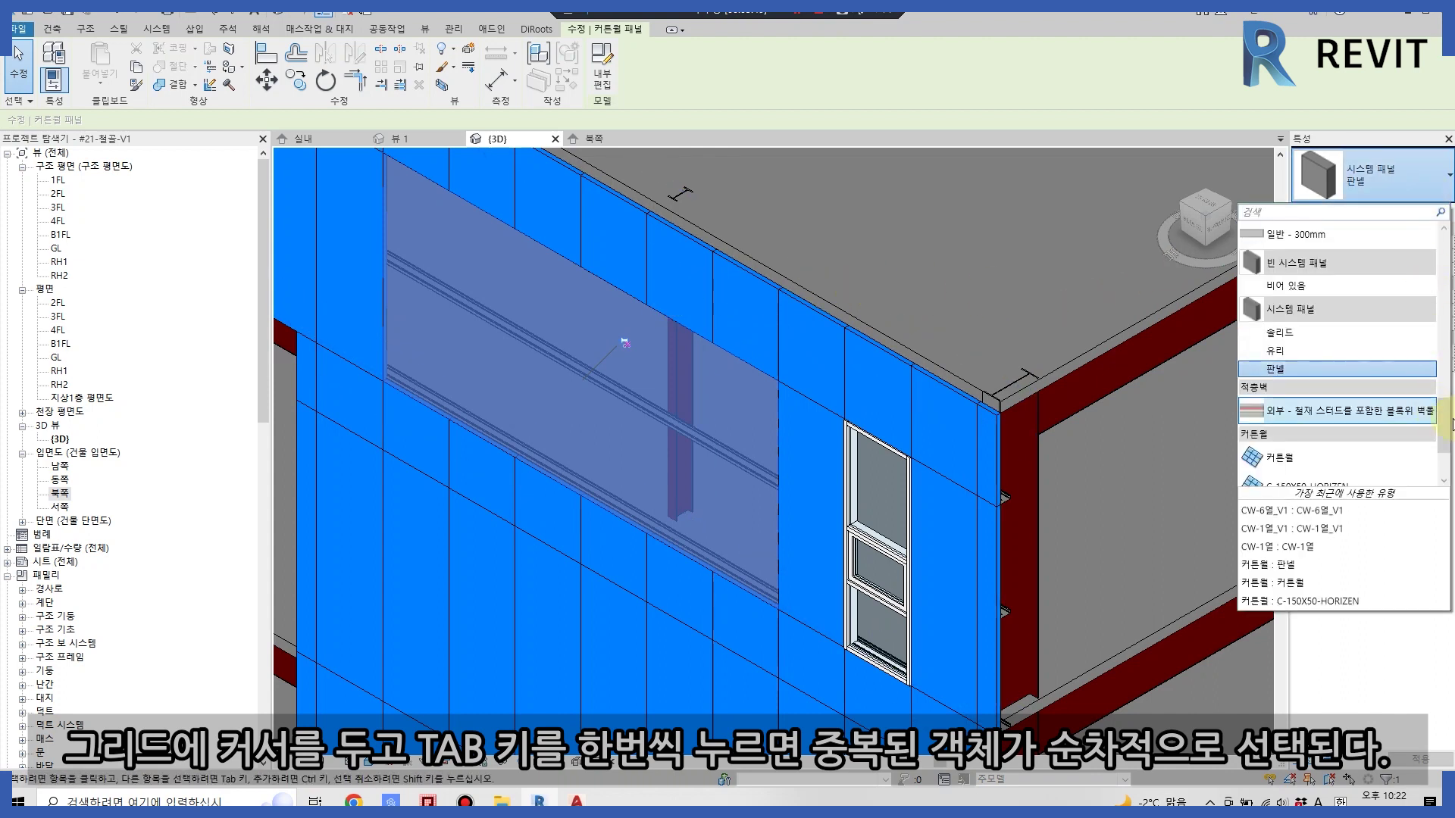
scroll(1445, 278, "down", 2)
scroll(1445, 278, "up", 1)
left_click(1304, 338)
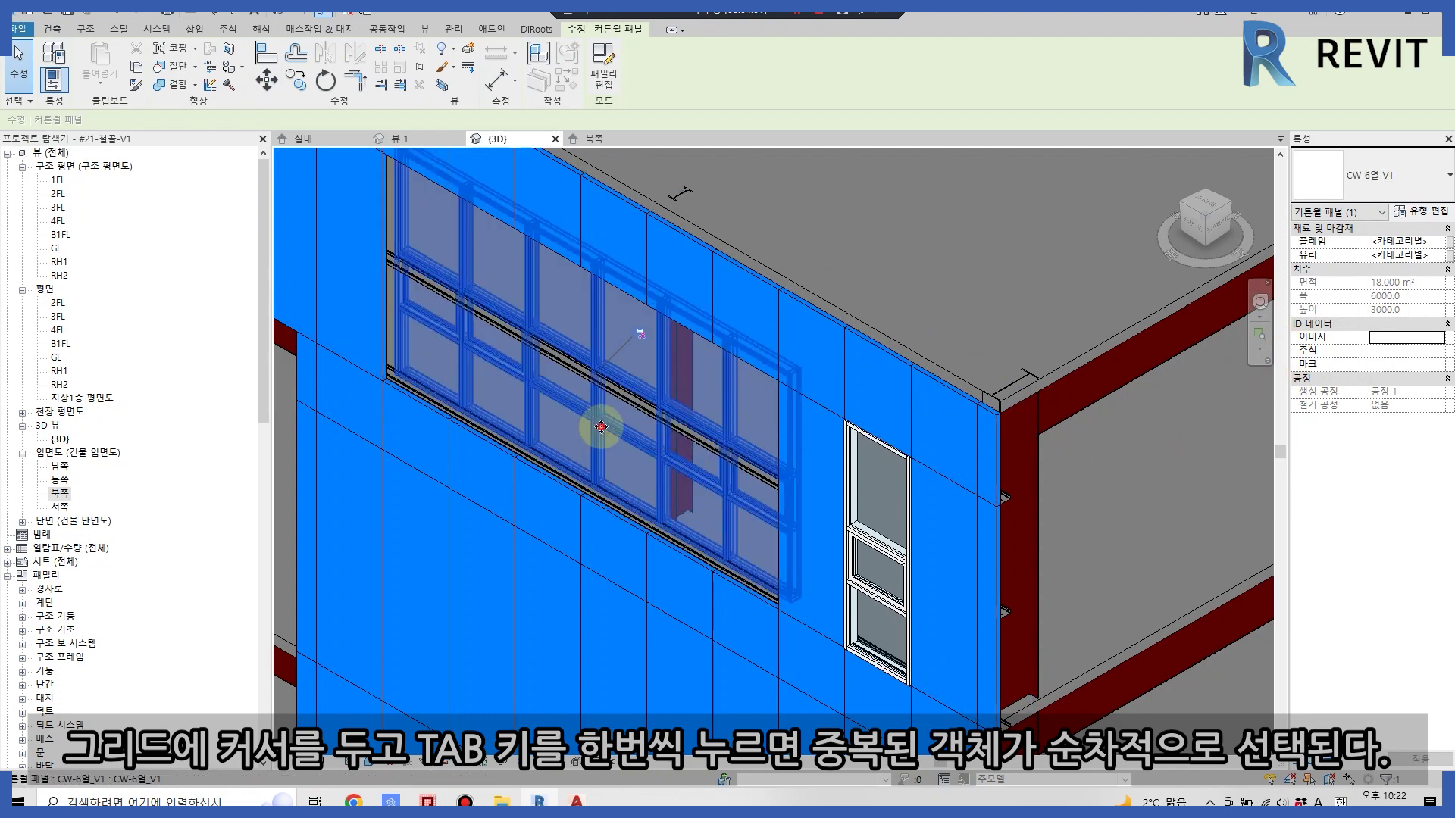
- Set the CW-6열_V1 type's 벽띄우기 offset from 200 to 0 in Type Properties
scroll(175, 542, "down", 2)
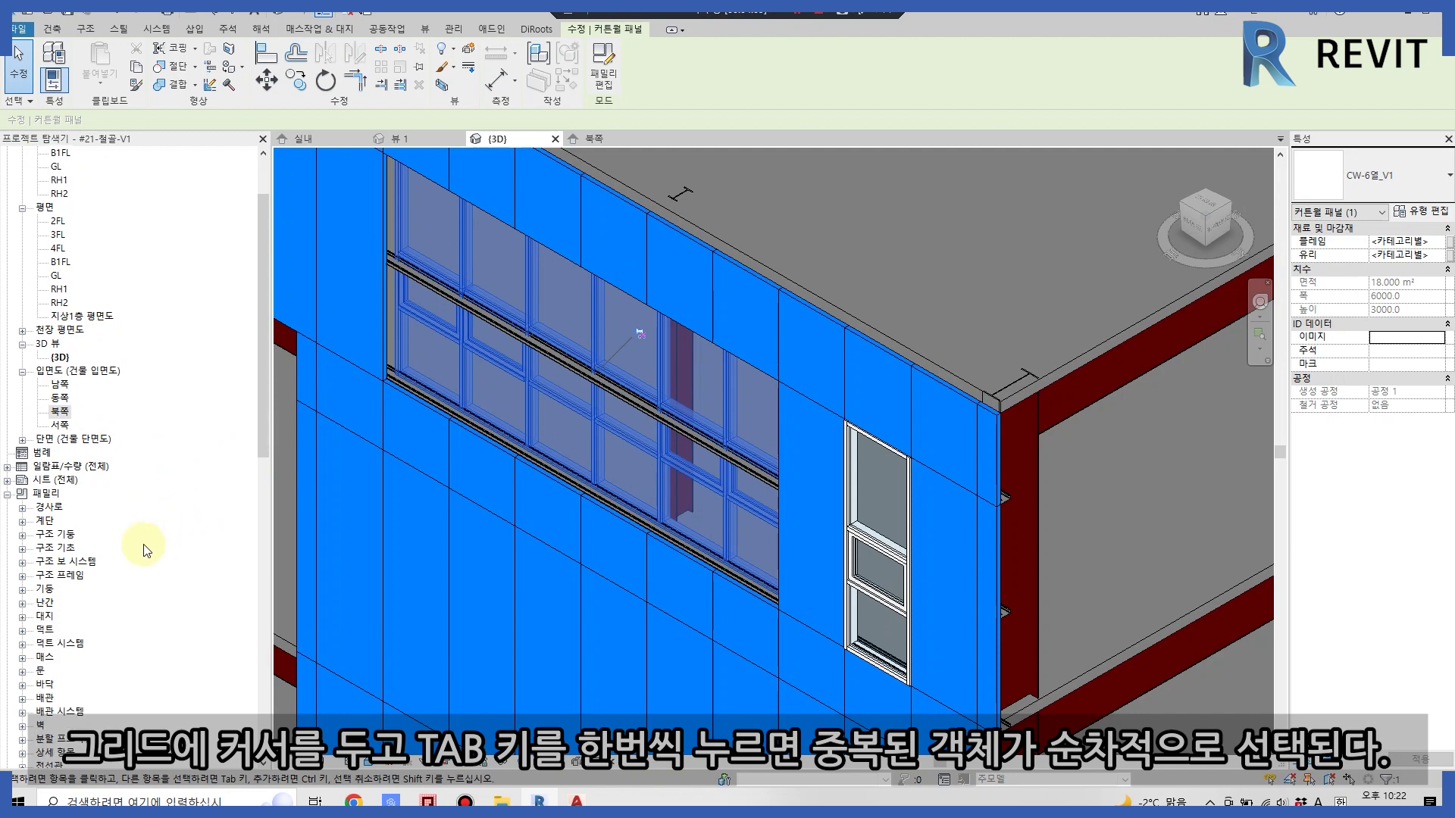
scroll(42, 598, "down", 3)
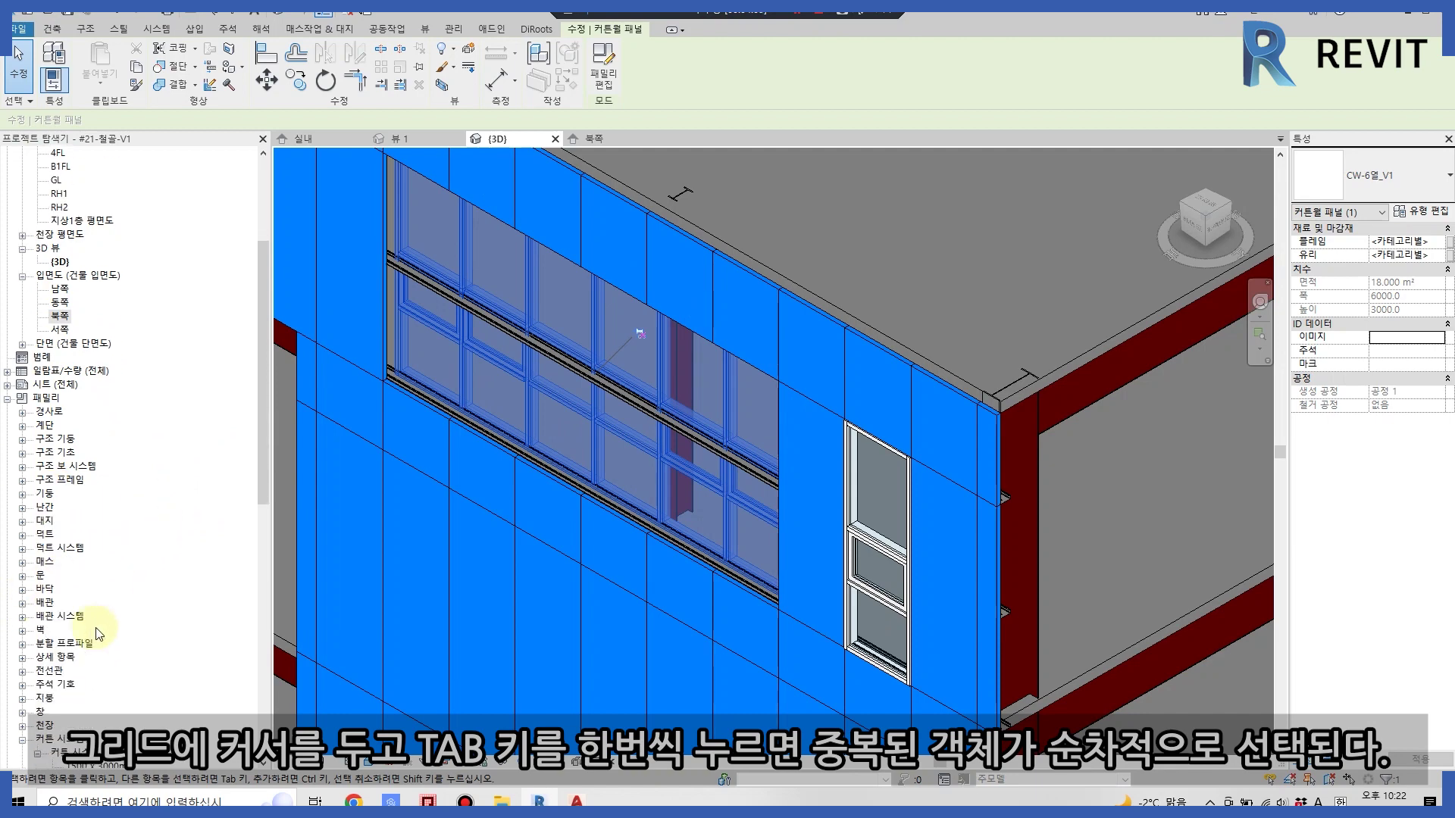
scroll(68, 629, "down", 3)
scroll(83, 651, "down", 3)
scroll(93, 669, "down", 2)
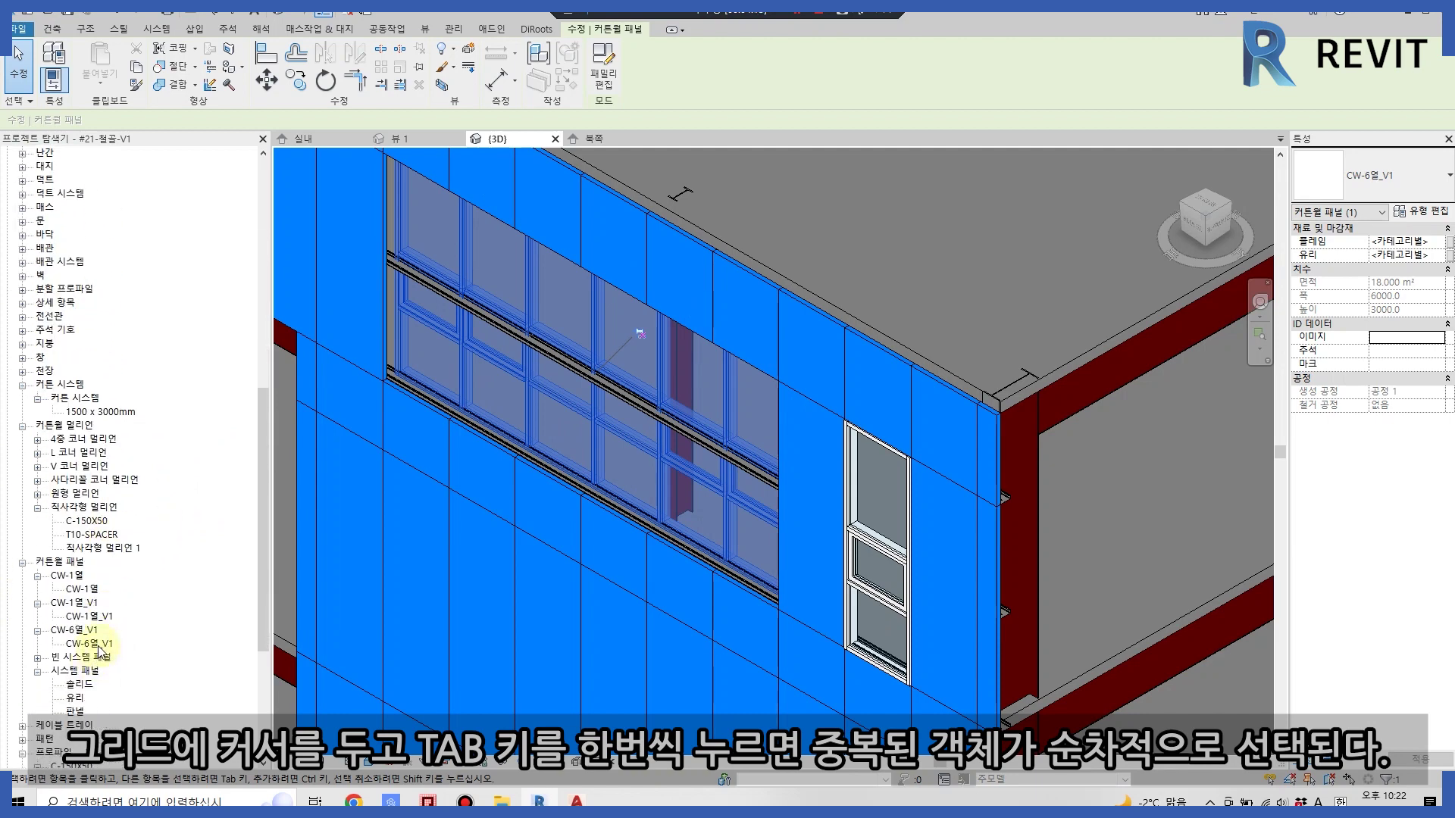
left_click(101, 648)
right_click(101, 648)
left_click(174, 581)
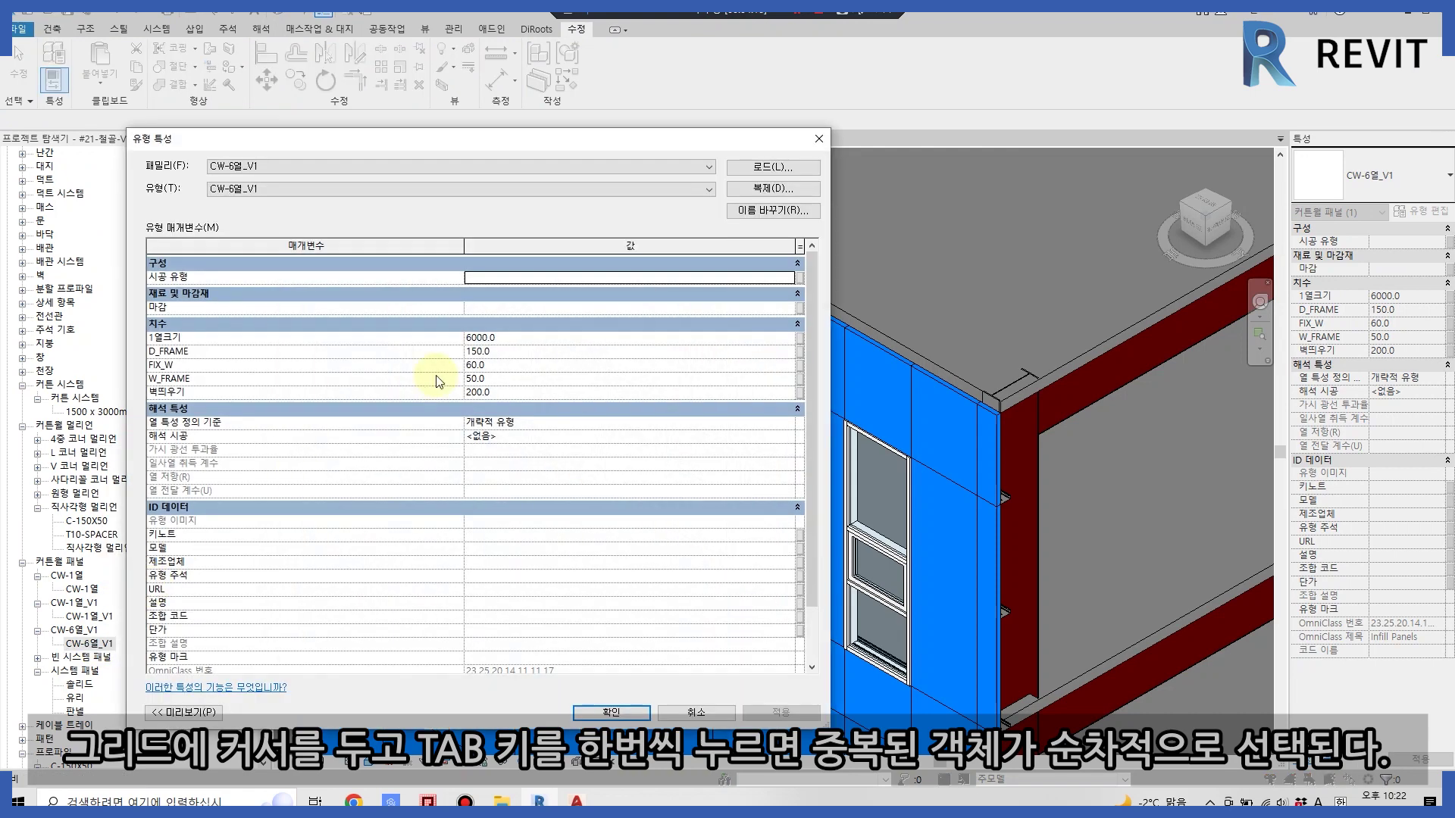
left_click(522, 378)
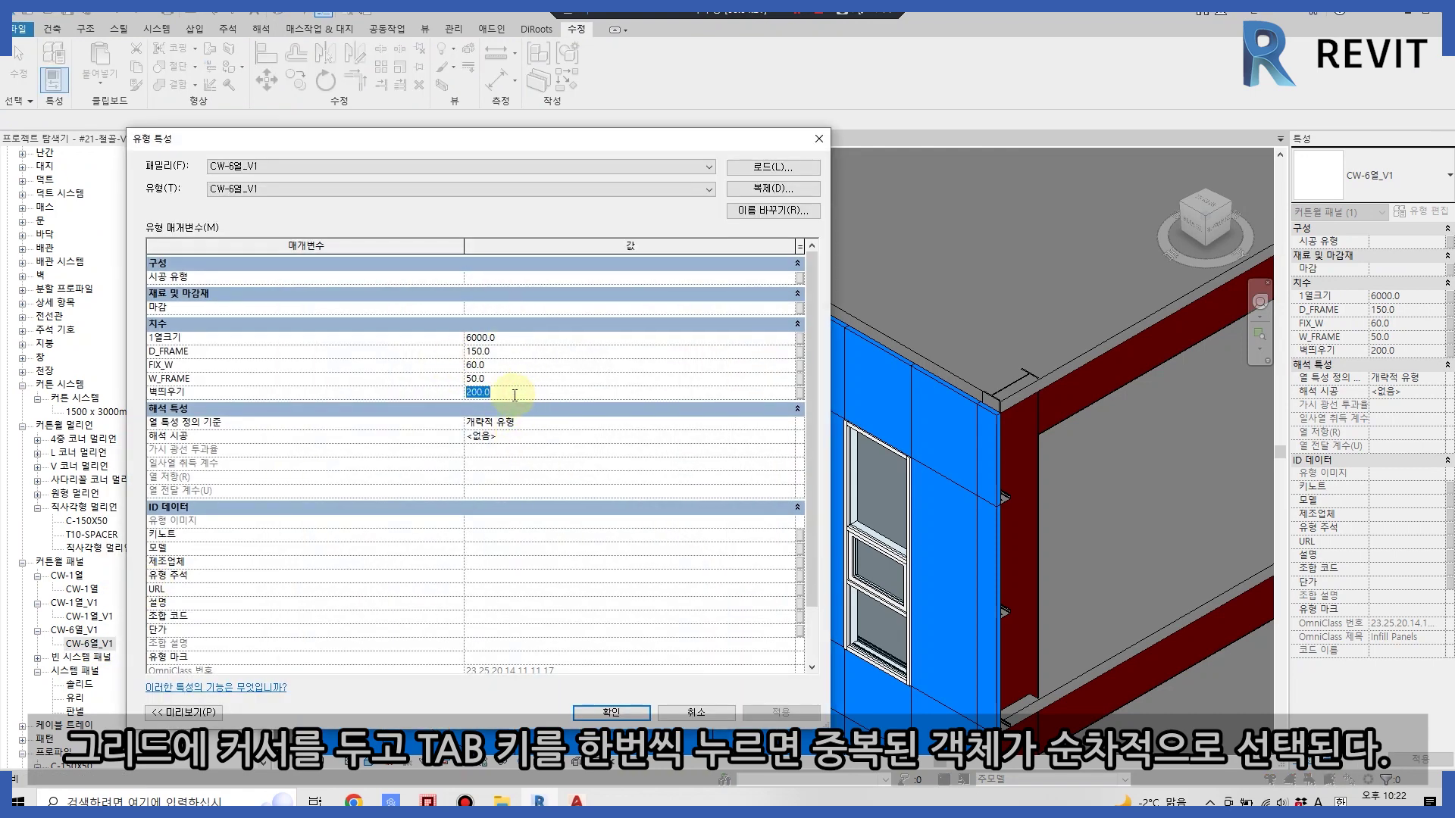
type("0")
key("Return")
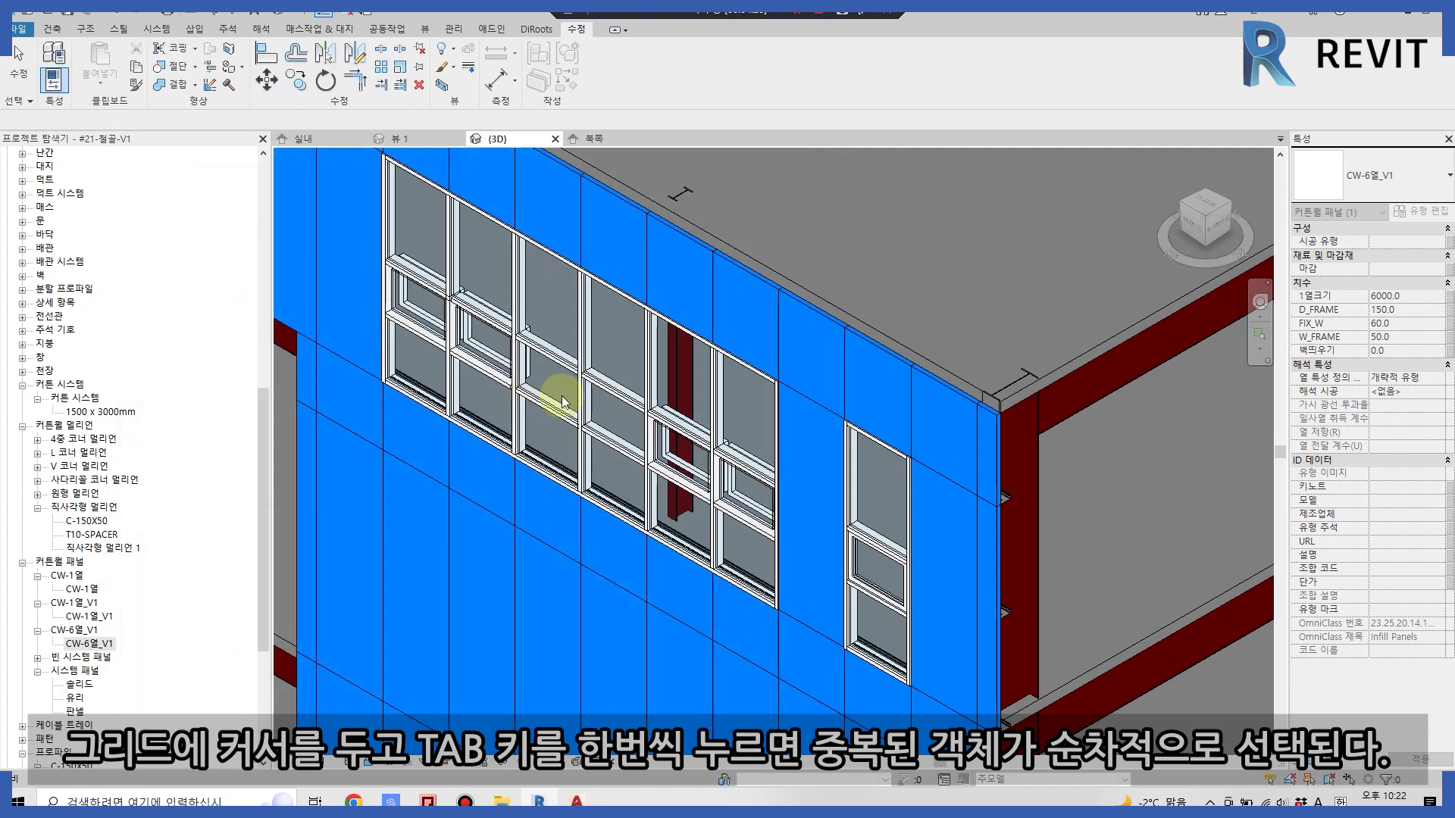
scroll(563, 402, "up", 2)
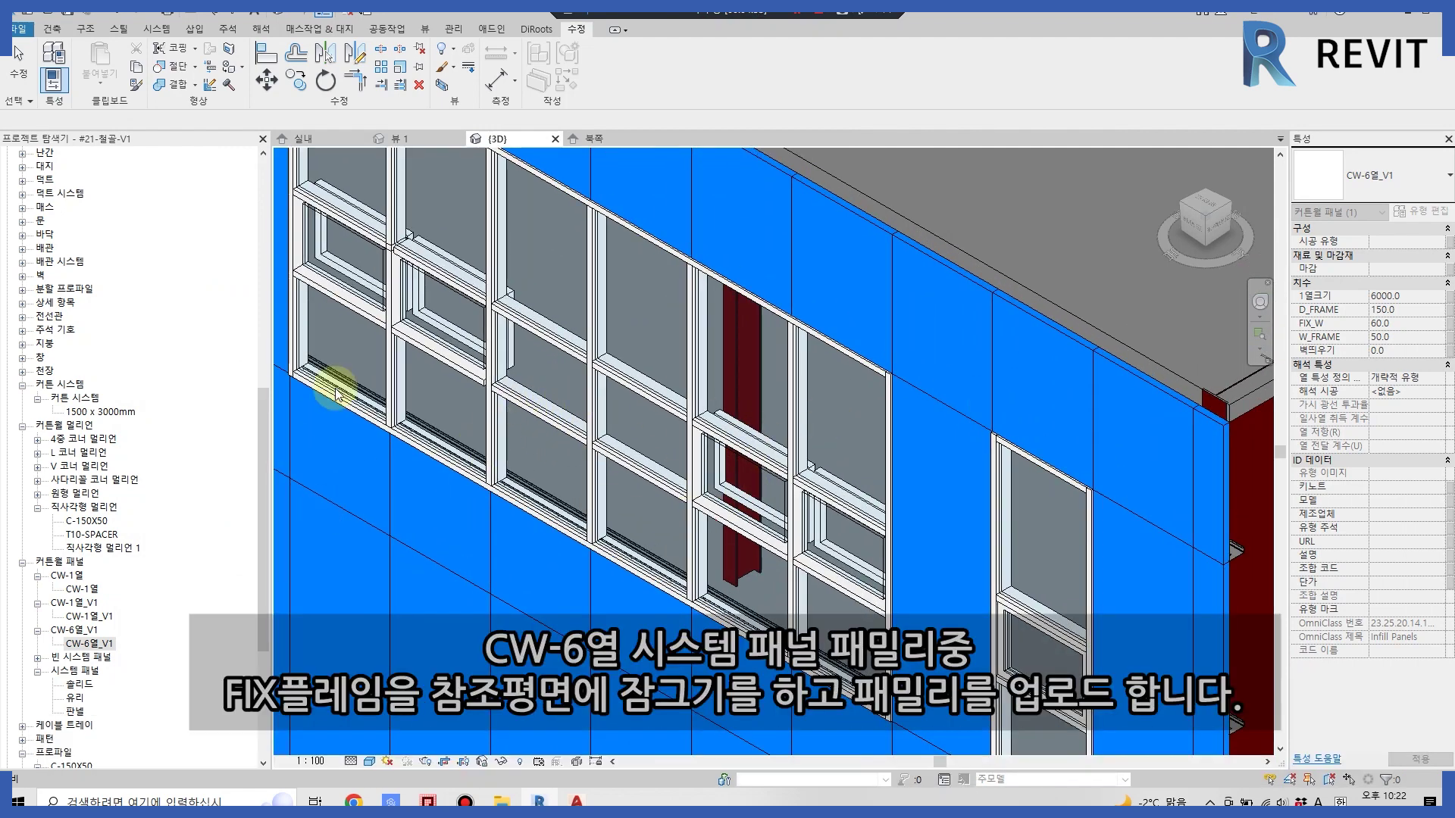
left_click(320, 143)
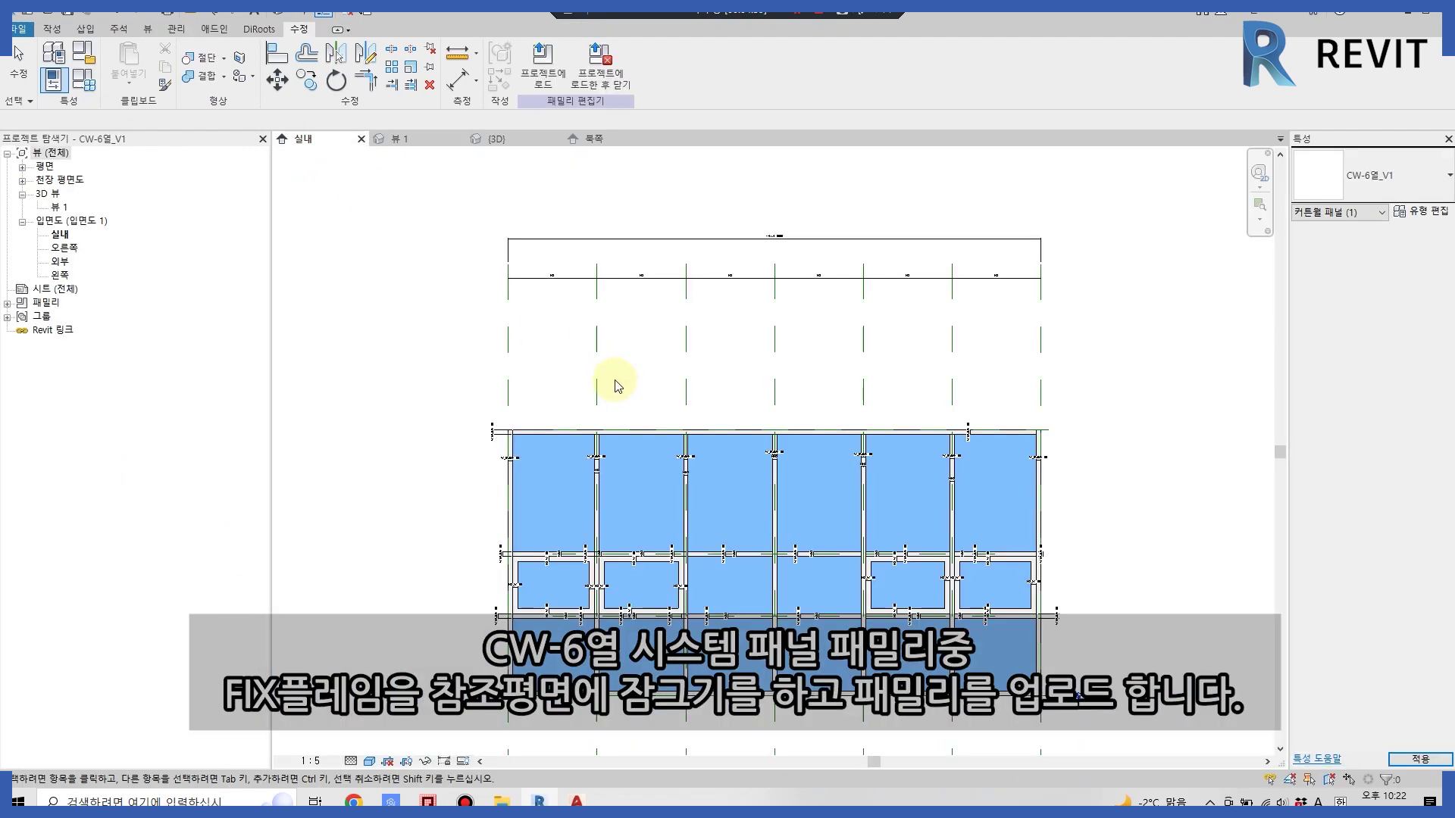
- Open the CW-6열_V1 family's 참조 레벨 ceiling plan, then return to its 3D view
left_click(399, 142)
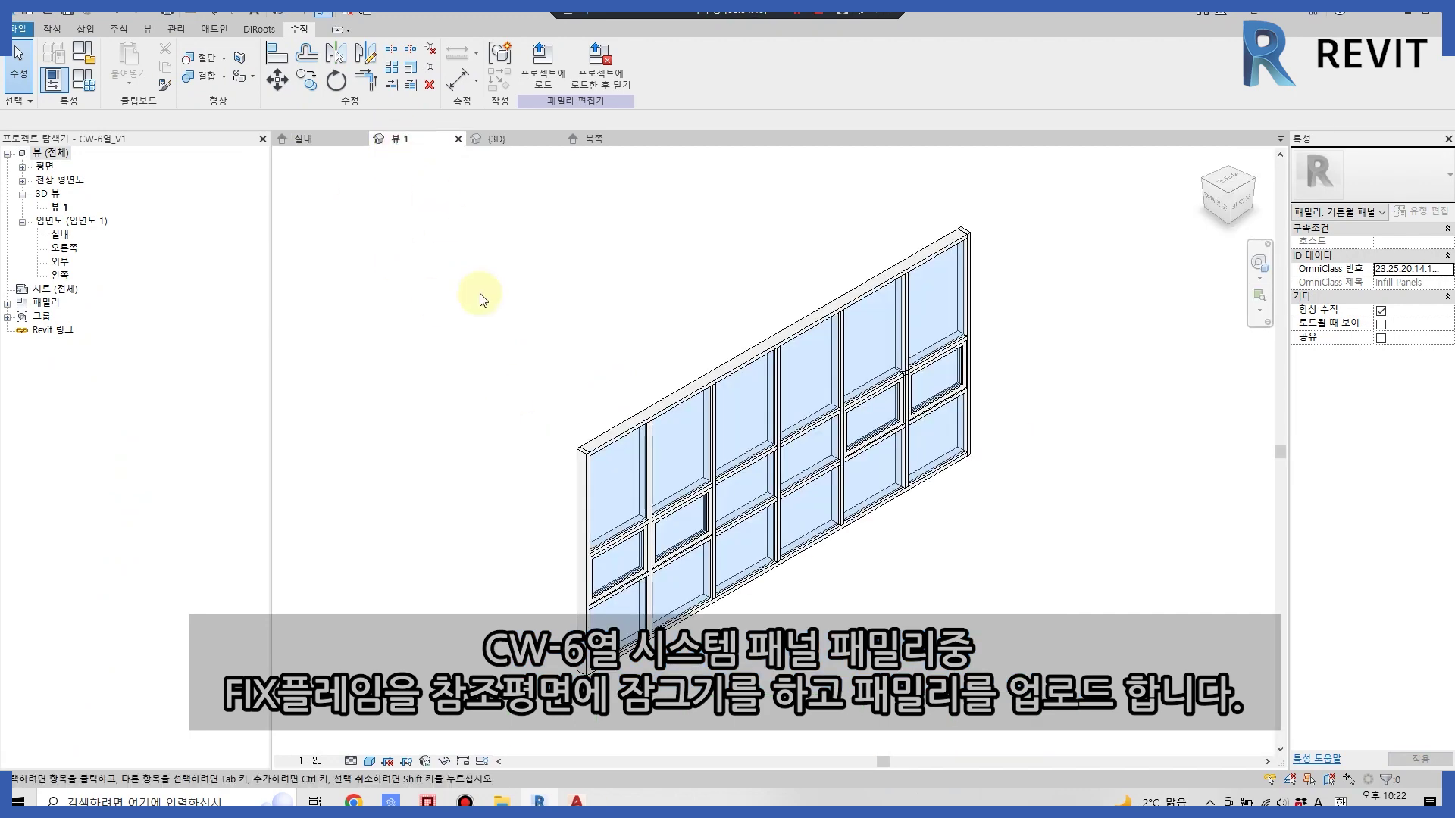
double_click(54, 182)
double_click(69, 195)
scroll(439, 416, "up", 3)
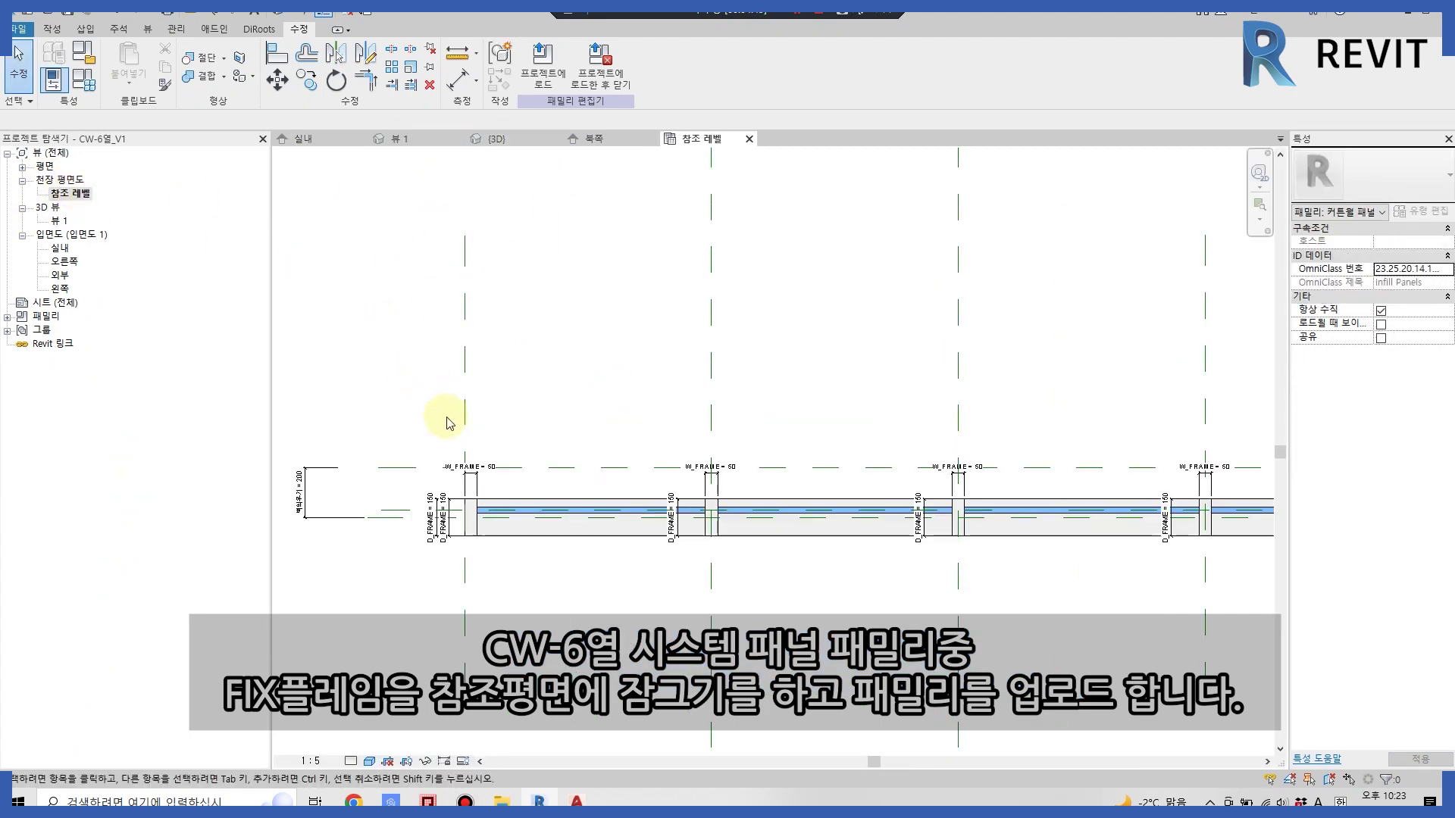
scroll(585, 592, "up", 3)
scroll(749, 589, "up", 3)
scroll(812, 598, "up", 1)
scroll(714, 484, "up", 1)
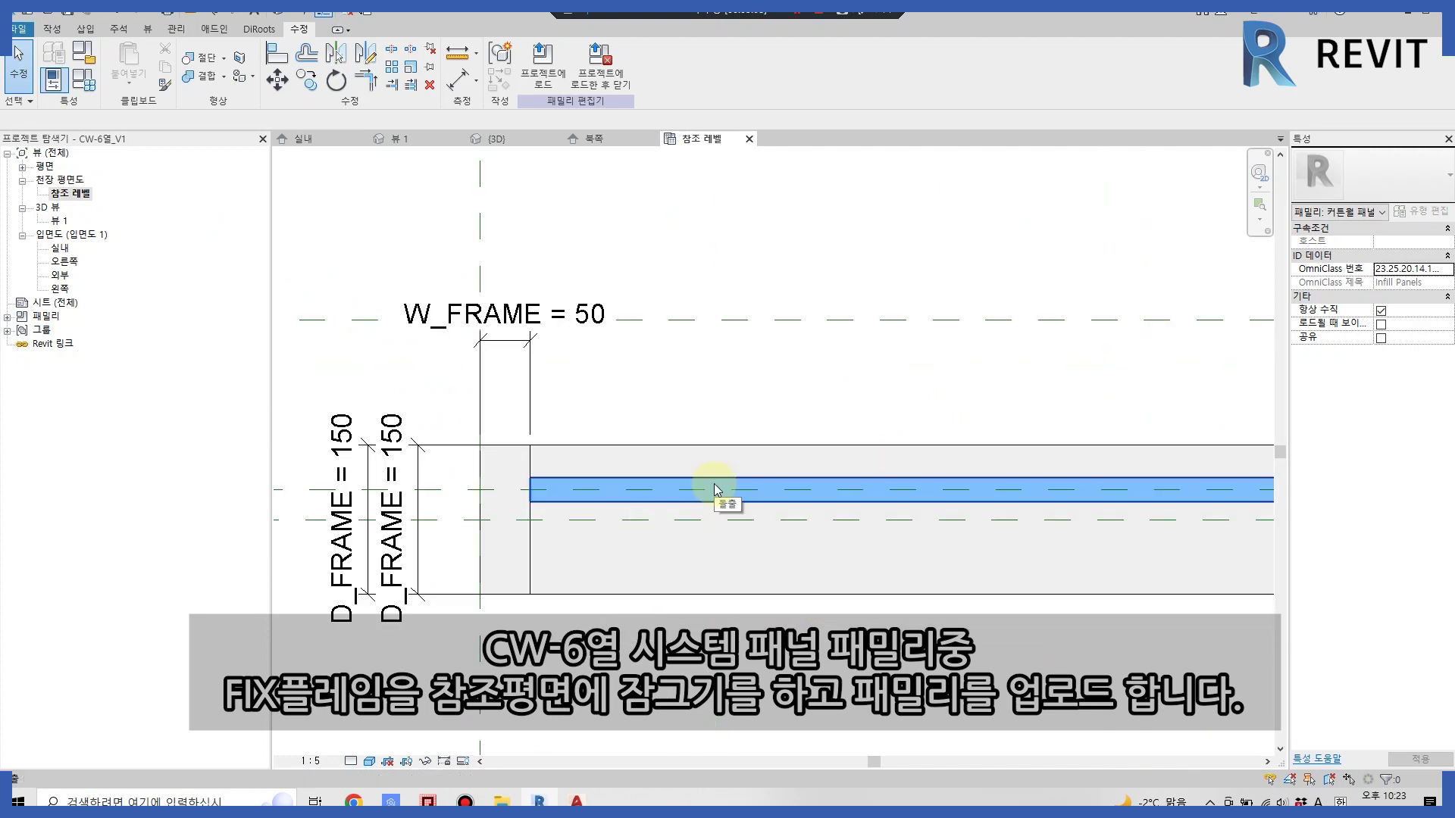
left_click(393, 138)
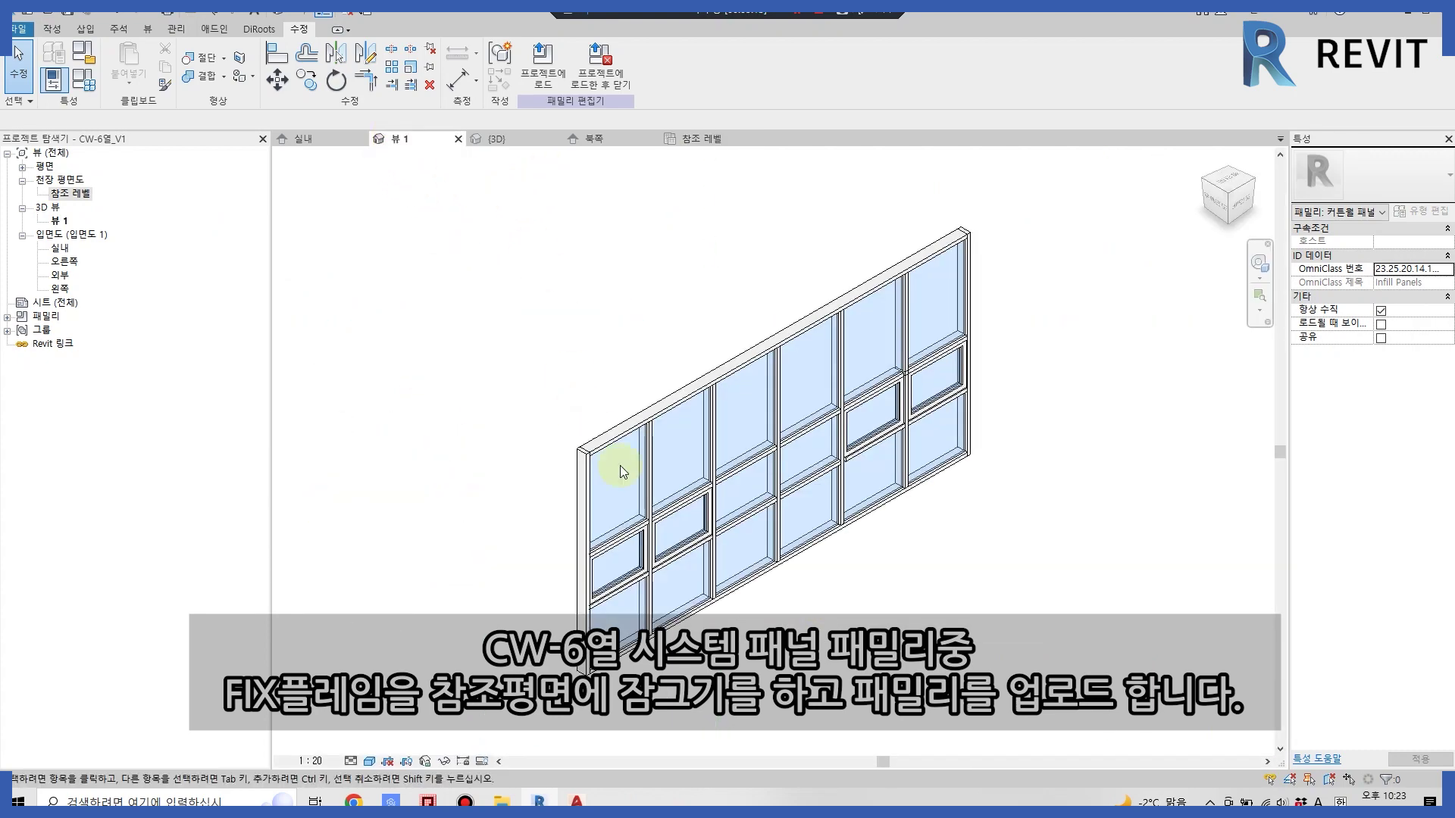
scroll(620, 465, "up", 5)
- Select four window frames in the family's 3D view, then switch to the reference level plan
left_click(694, 530)
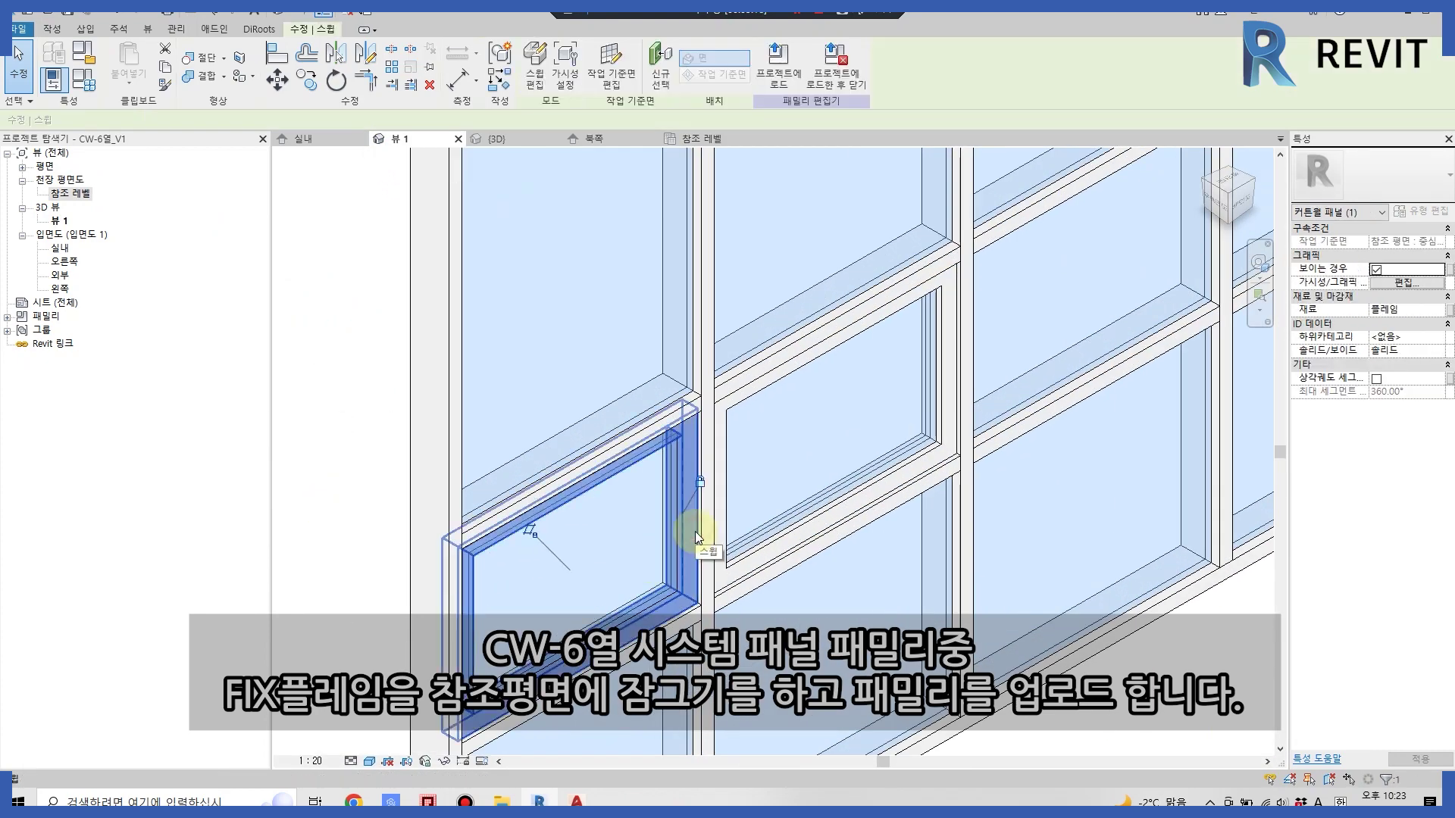
left_click(941, 429, "ctrl")
mouse_move(366, 578)
middle_mouse_down()
mouse_move(701, 451)
mouse_move(851, 584)
middle_mouse_up()
left_click(740, 293, "ctrl")
left_click(851, 585, "ctrl")
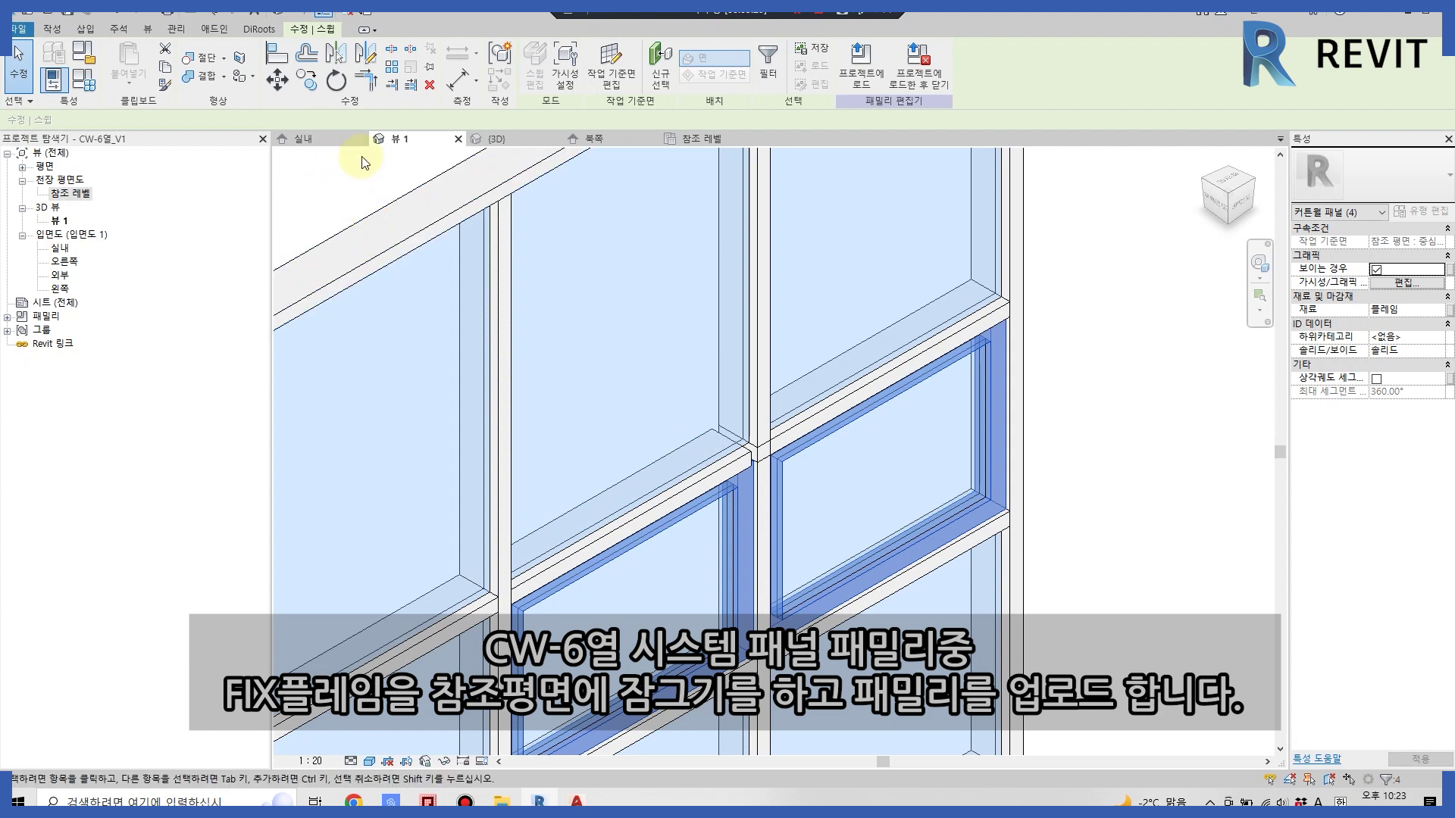
left_click(694, 139)
left_click(765, 586)
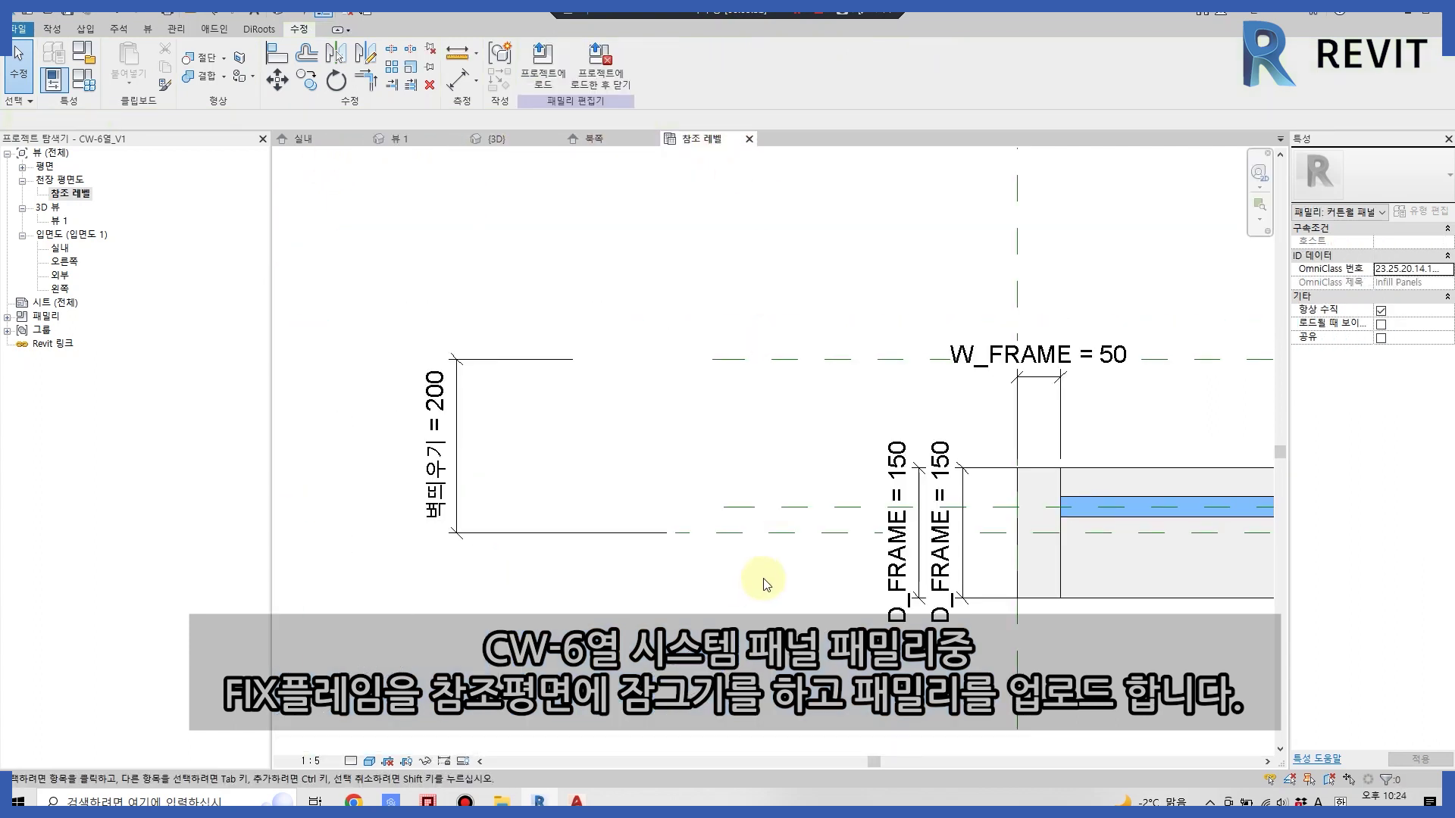
- Place an aligned 30 dimension (DI) from the frame's reference line
key("d")
key("i")
left_click(768, 506)
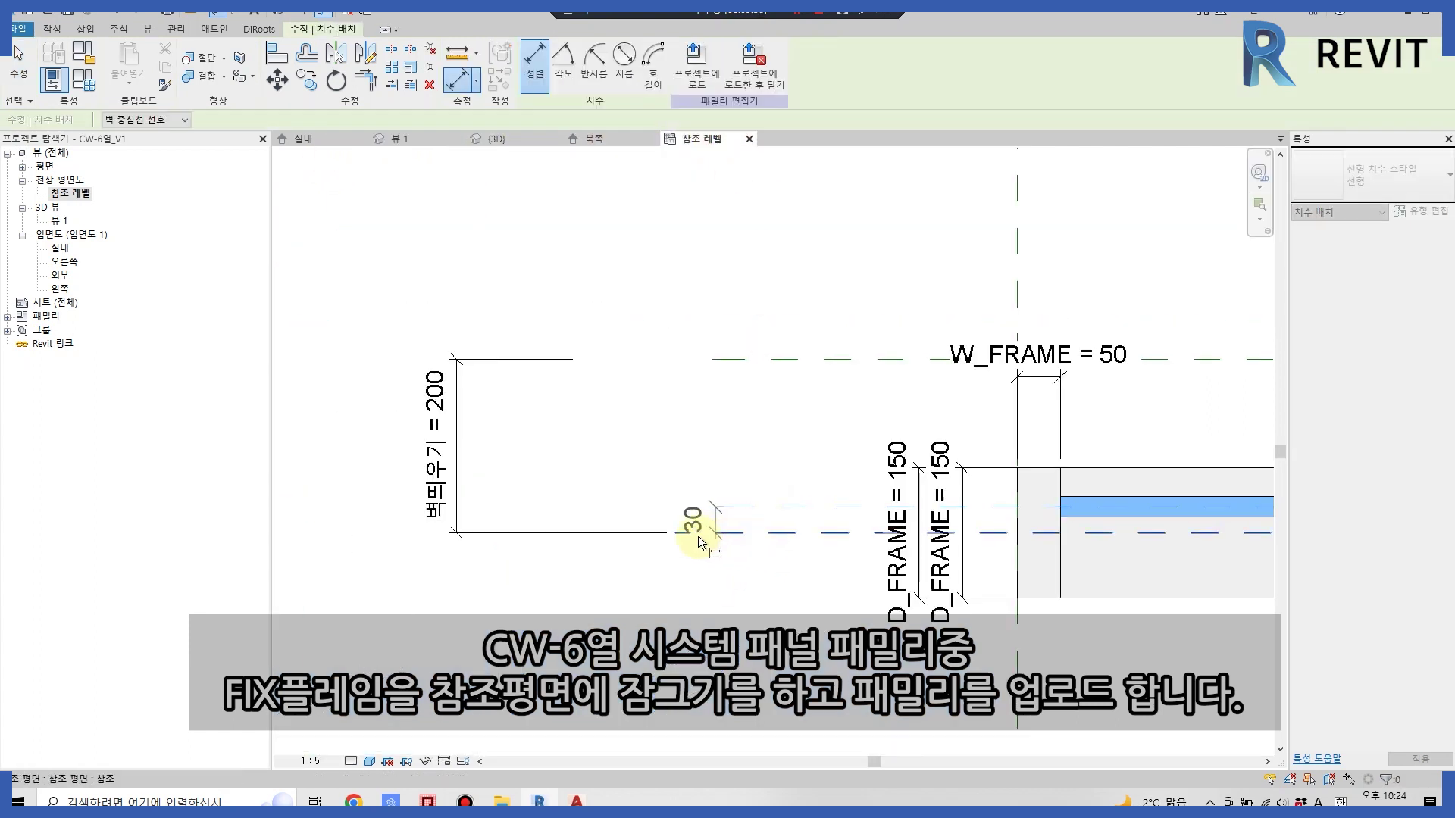
left_click(663, 525)
key("Escape")
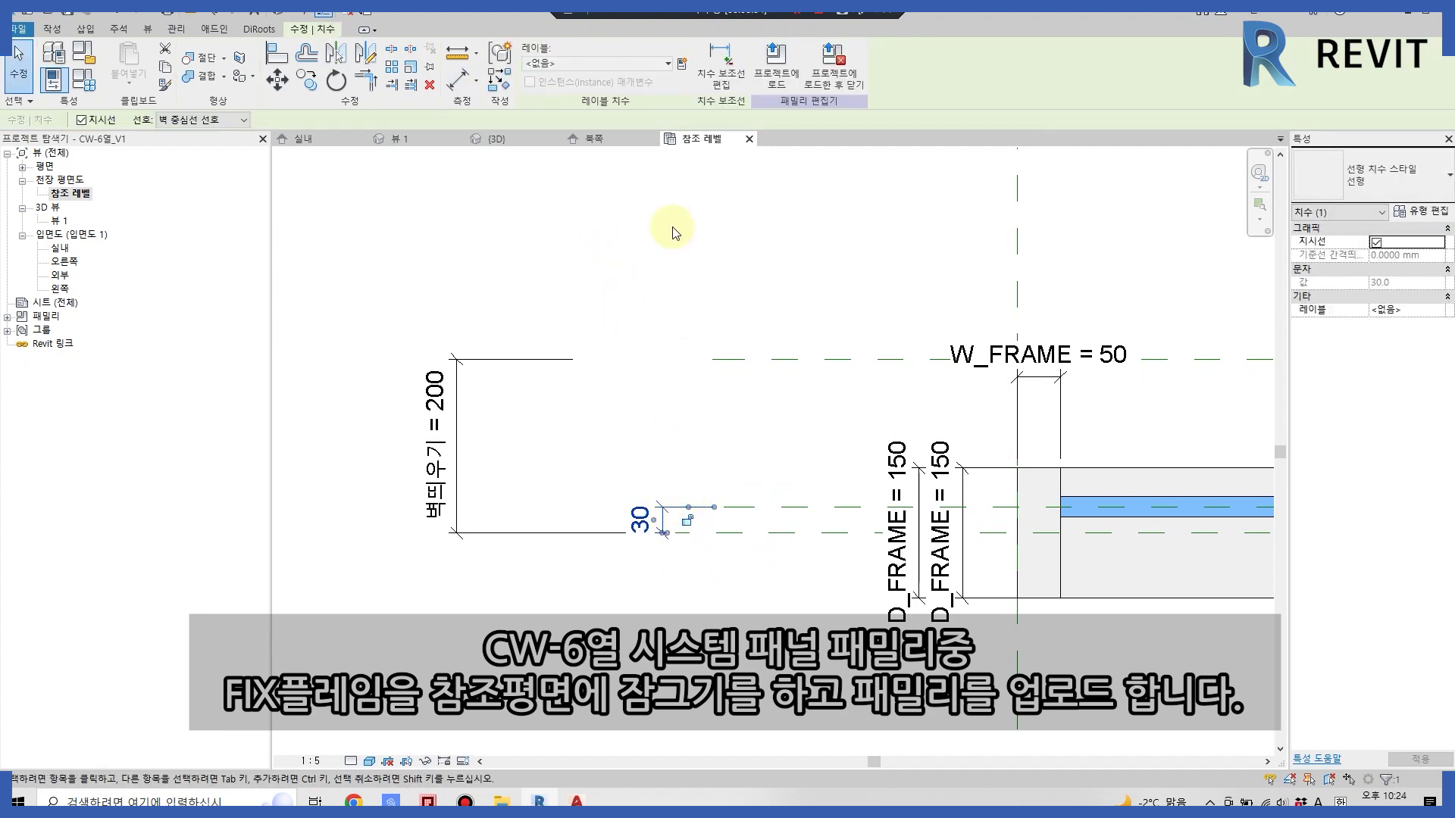
- Label the 30 dimension with a new FIX position family parameter
left_click(612, 70)
left_click(607, 83)
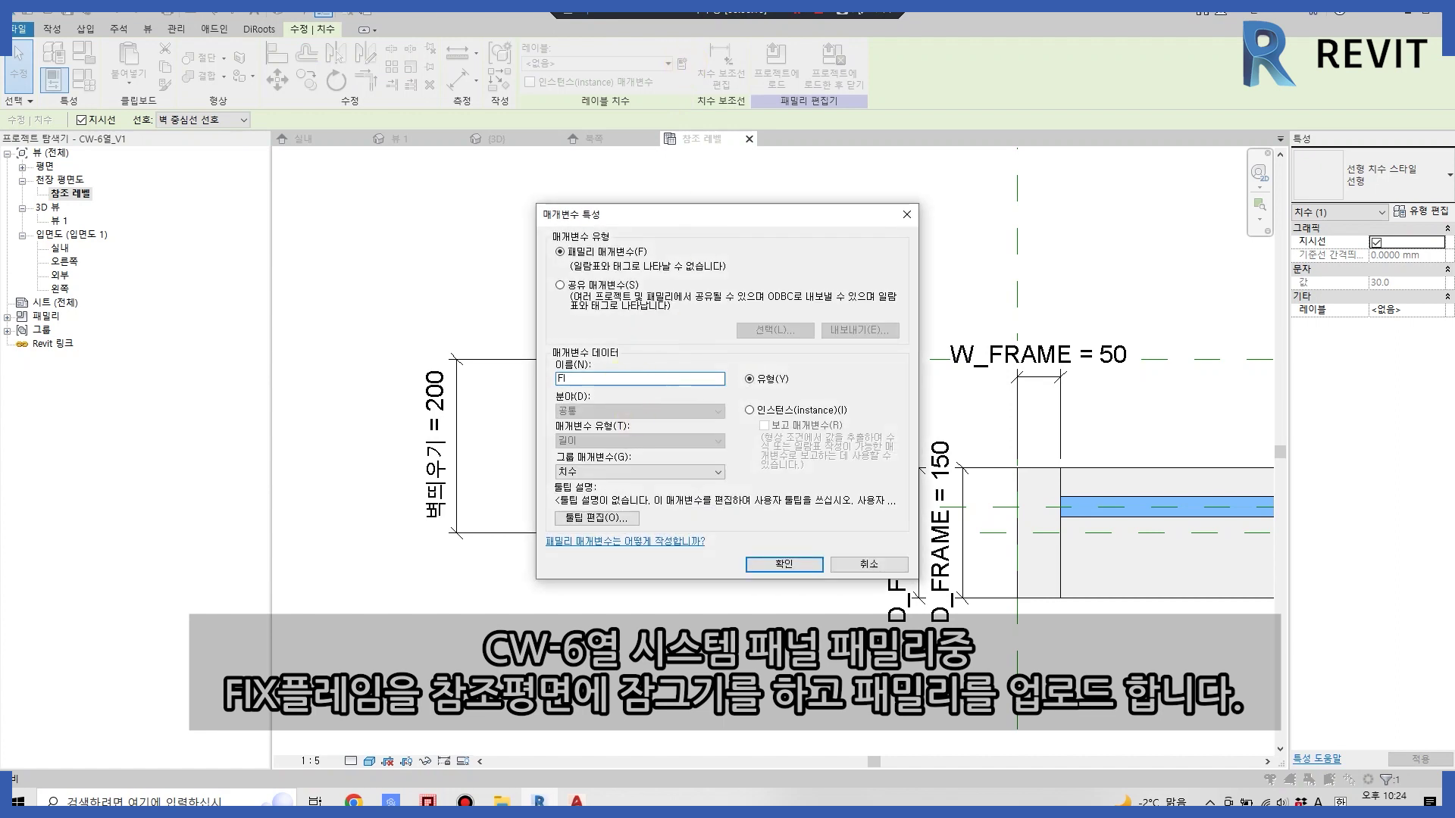
type("IX_")
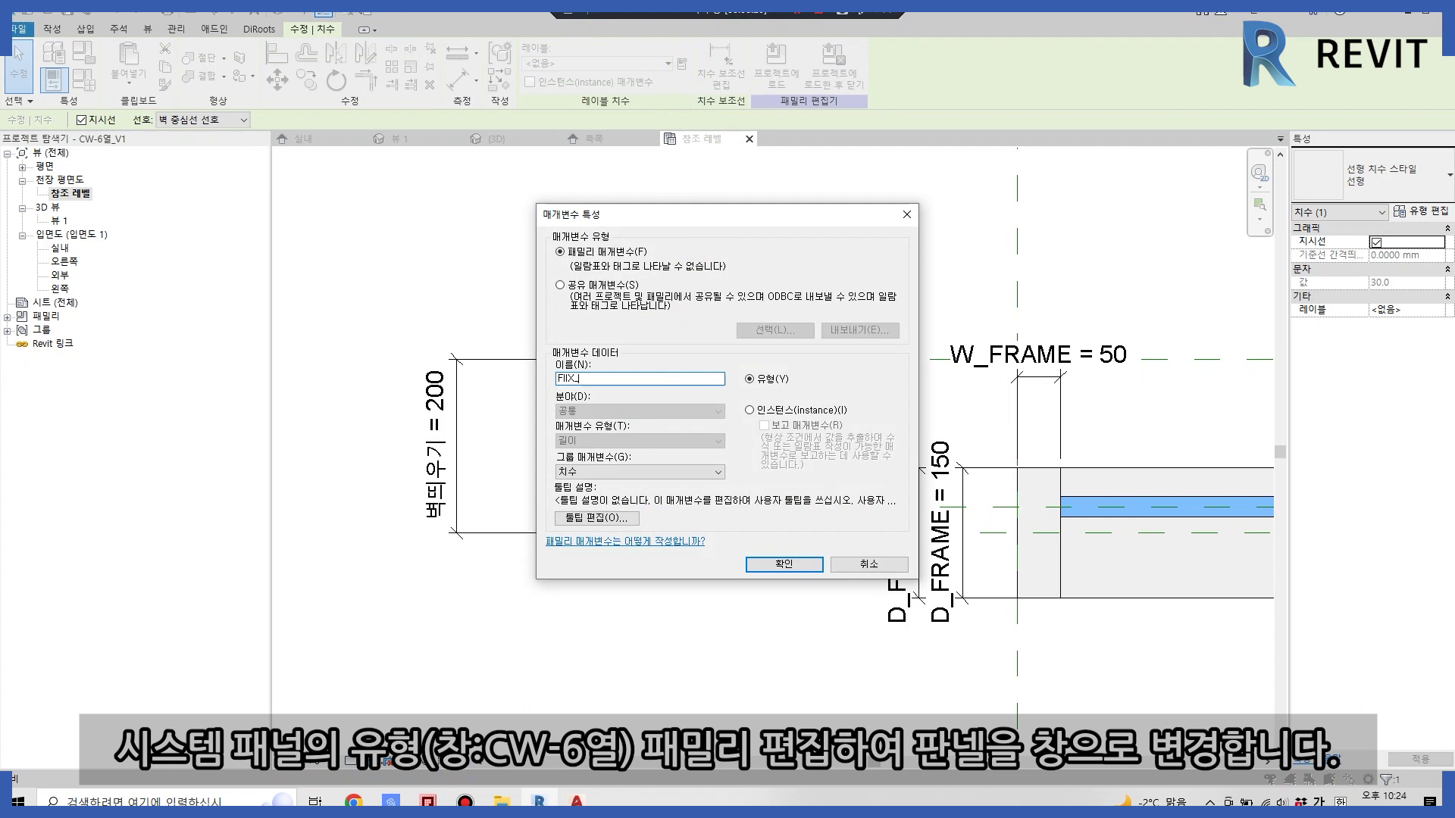
key("Return")
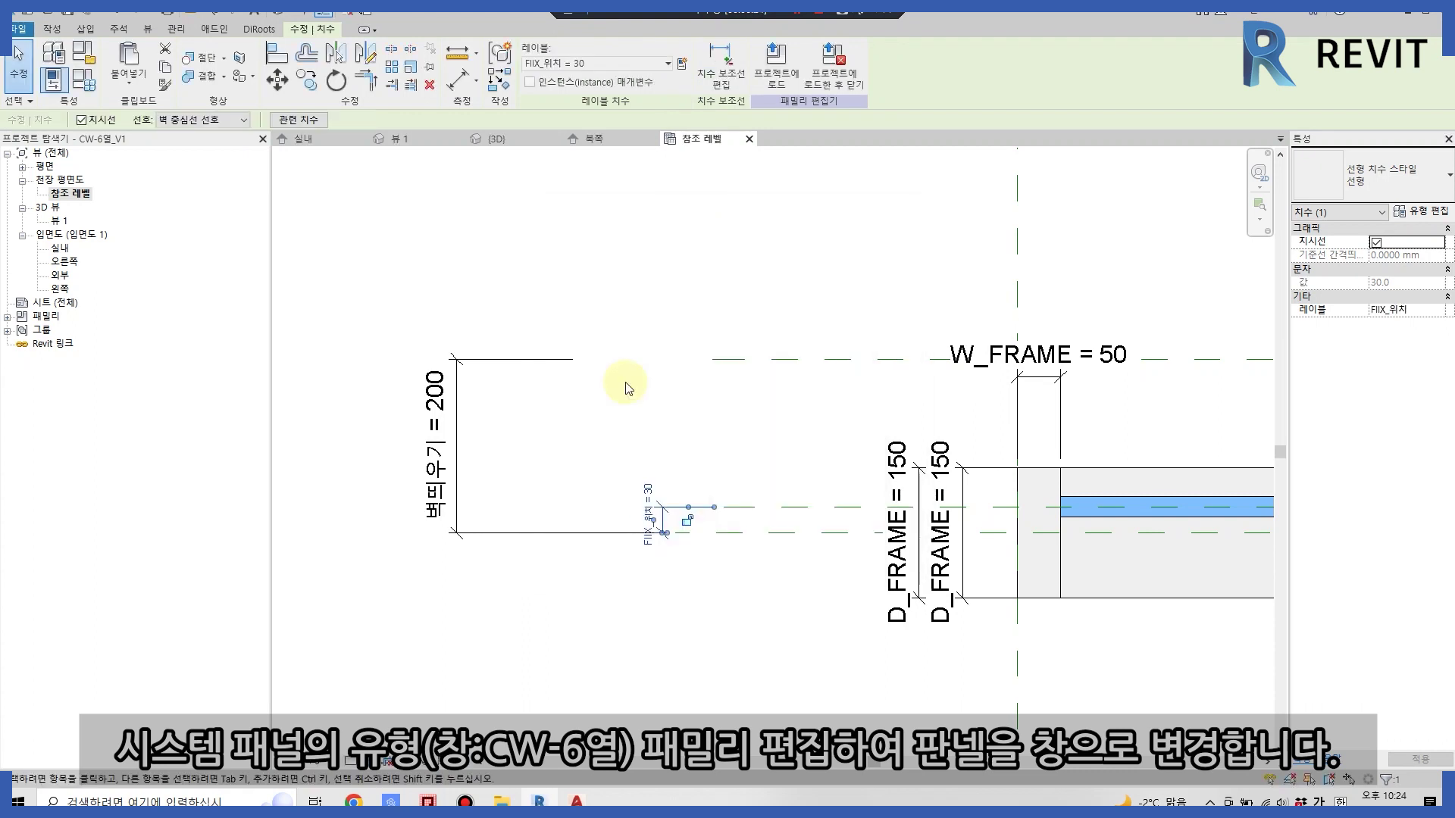
left_click(767, 392)
scroll(768, 393, "down", 2)
scroll(640, 493, "down", 2)
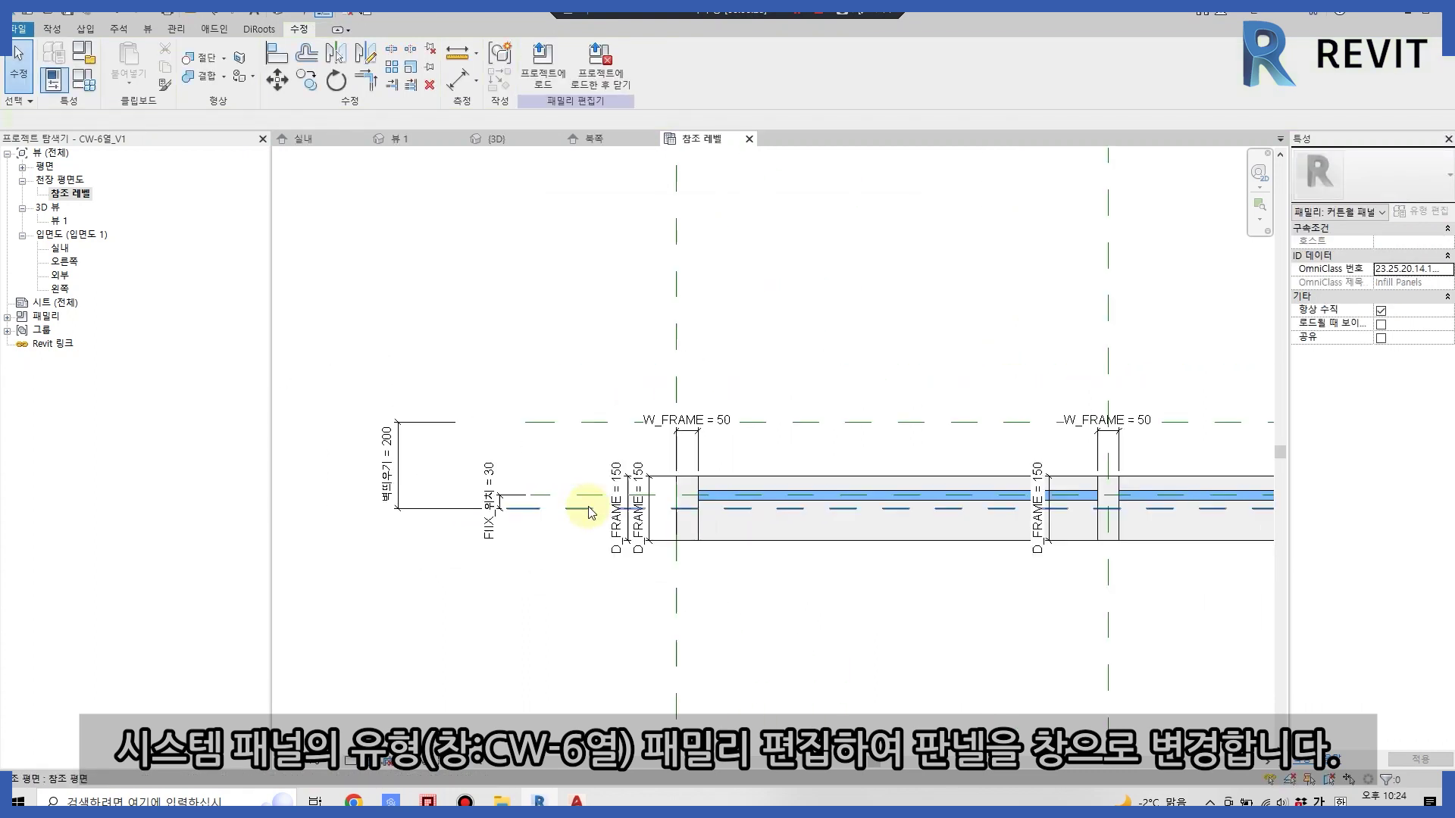
scroll(774, 631, "down", 2)
scroll(601, 610, "down", 2)
scroll(893, 620, "up", 1)
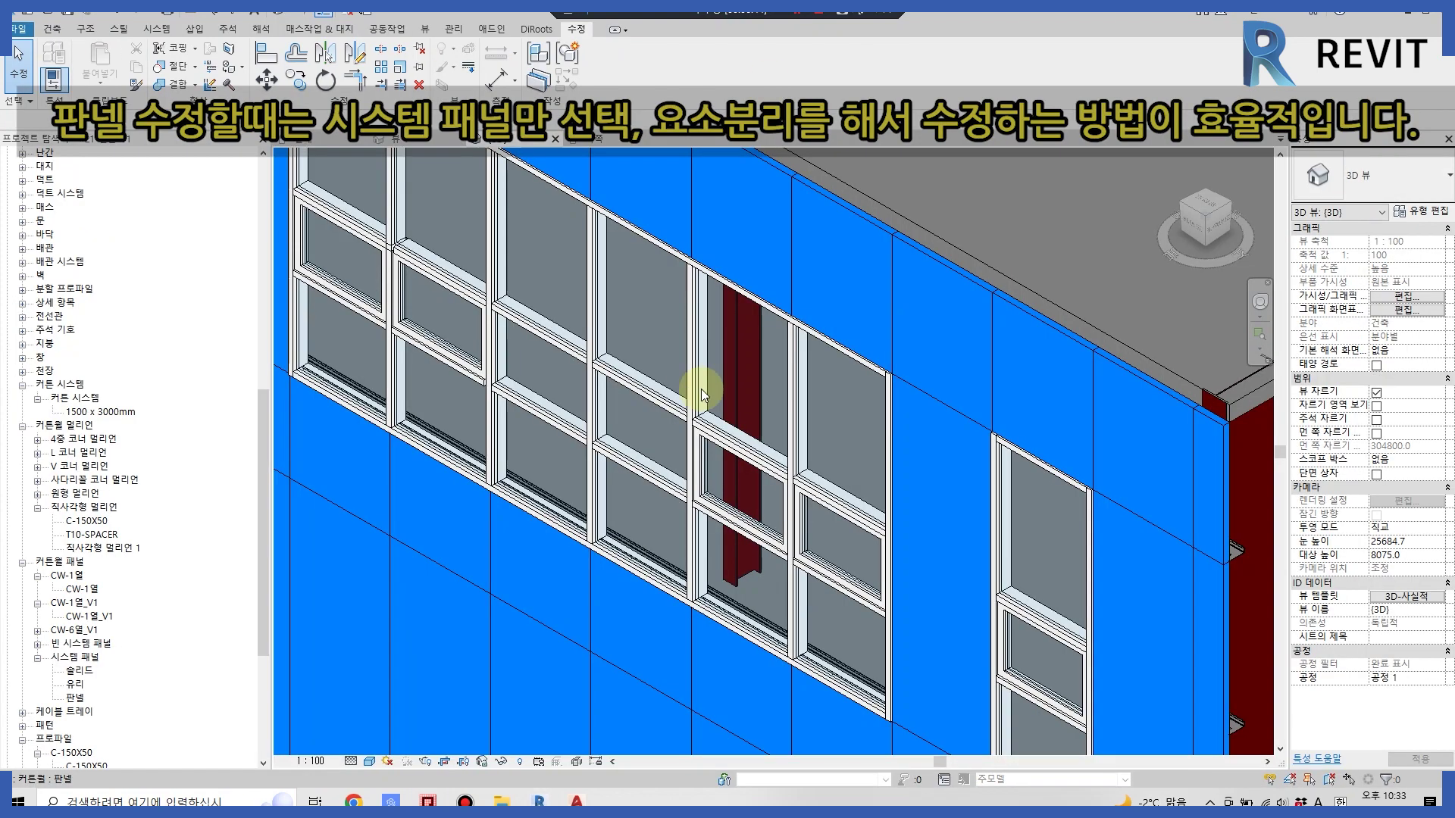
- Switch to the north elevation and clear a stray curtain grid selection
scroll(701, 394, "down", 2)
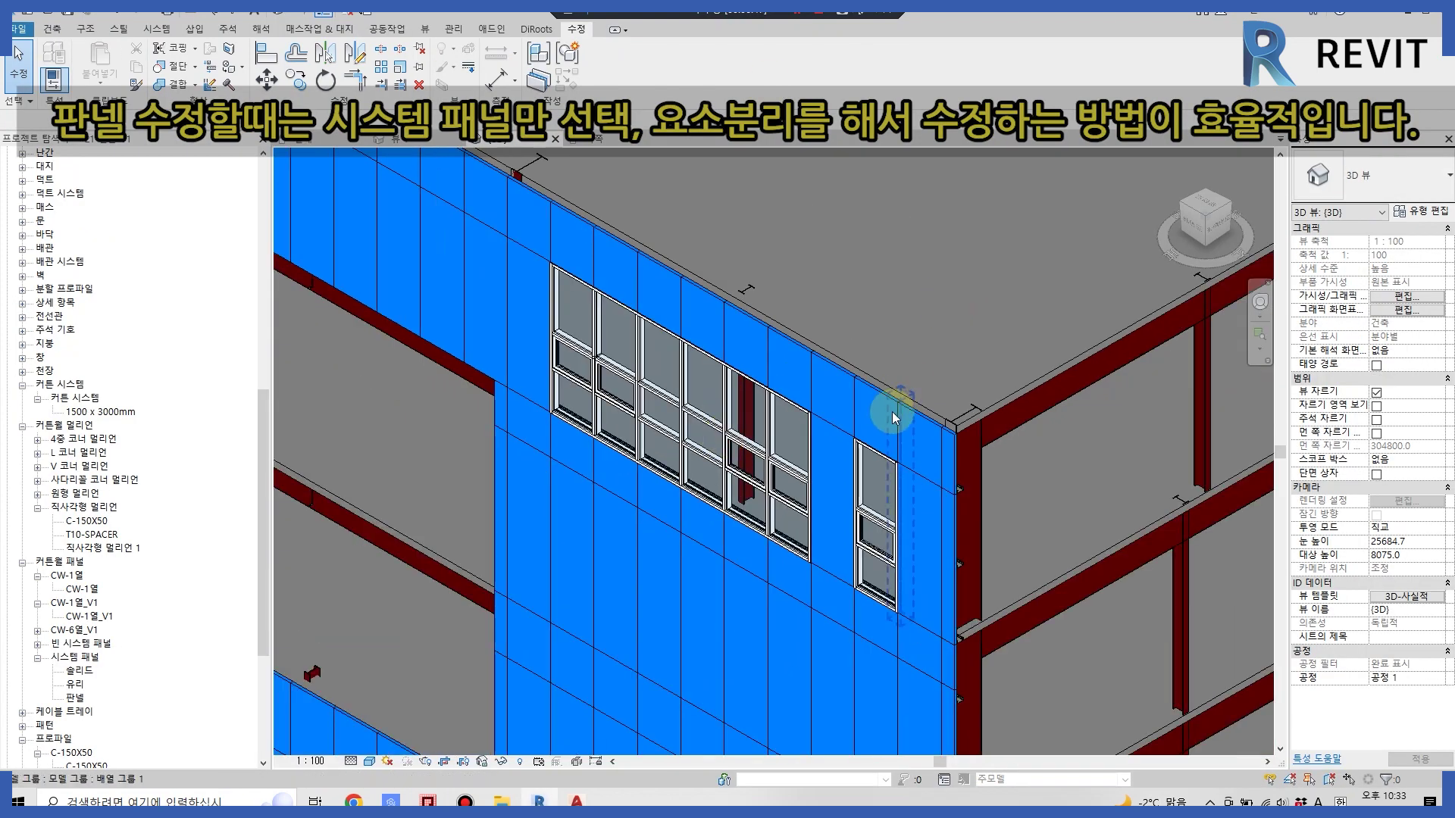
scroll(695, 636, "up", 1)
left_click(927, 563)
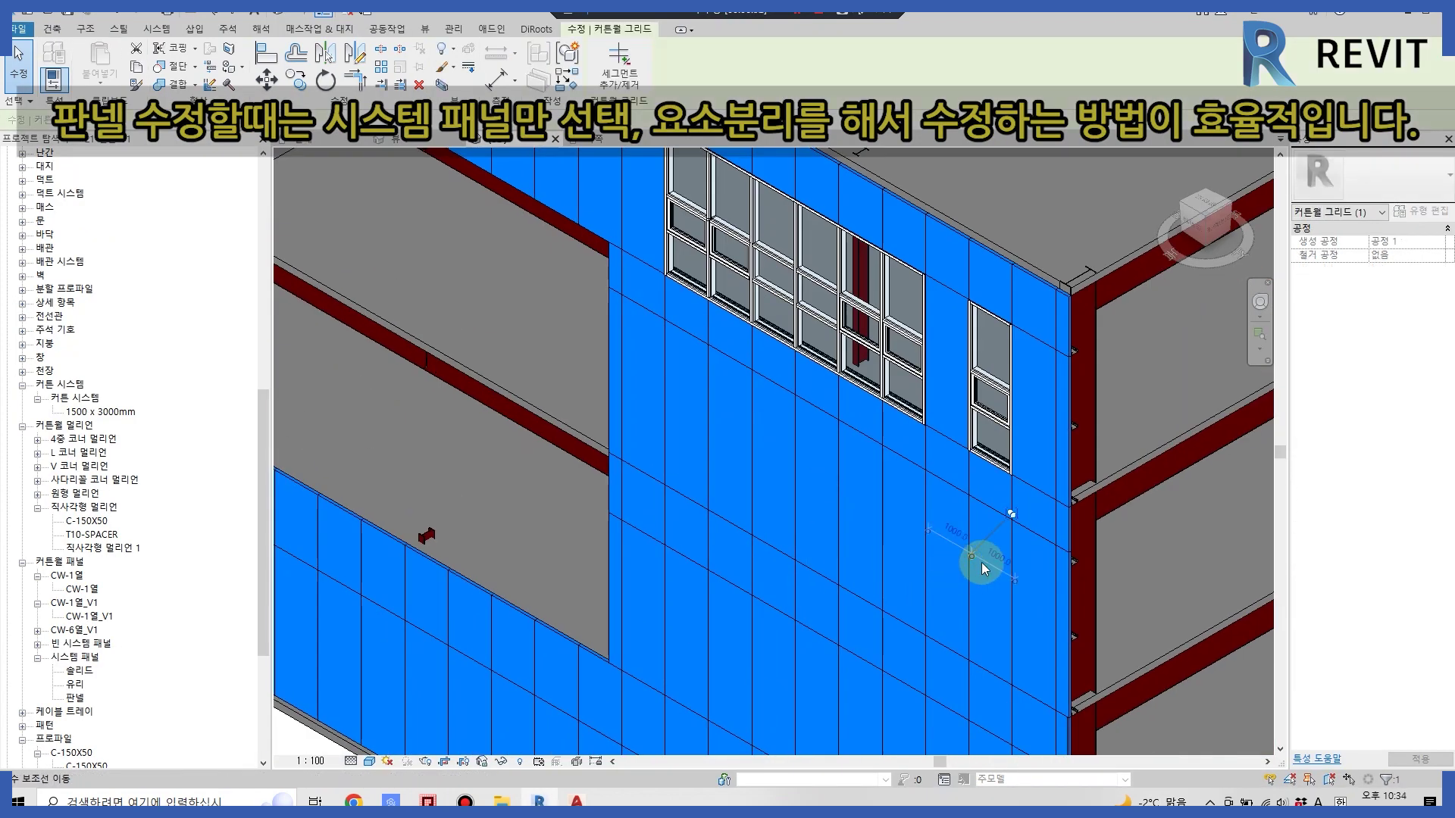
scroll(989, 564, "up", 2)
scroll(1022, 503, "up", 2)
left_click(595, 139)
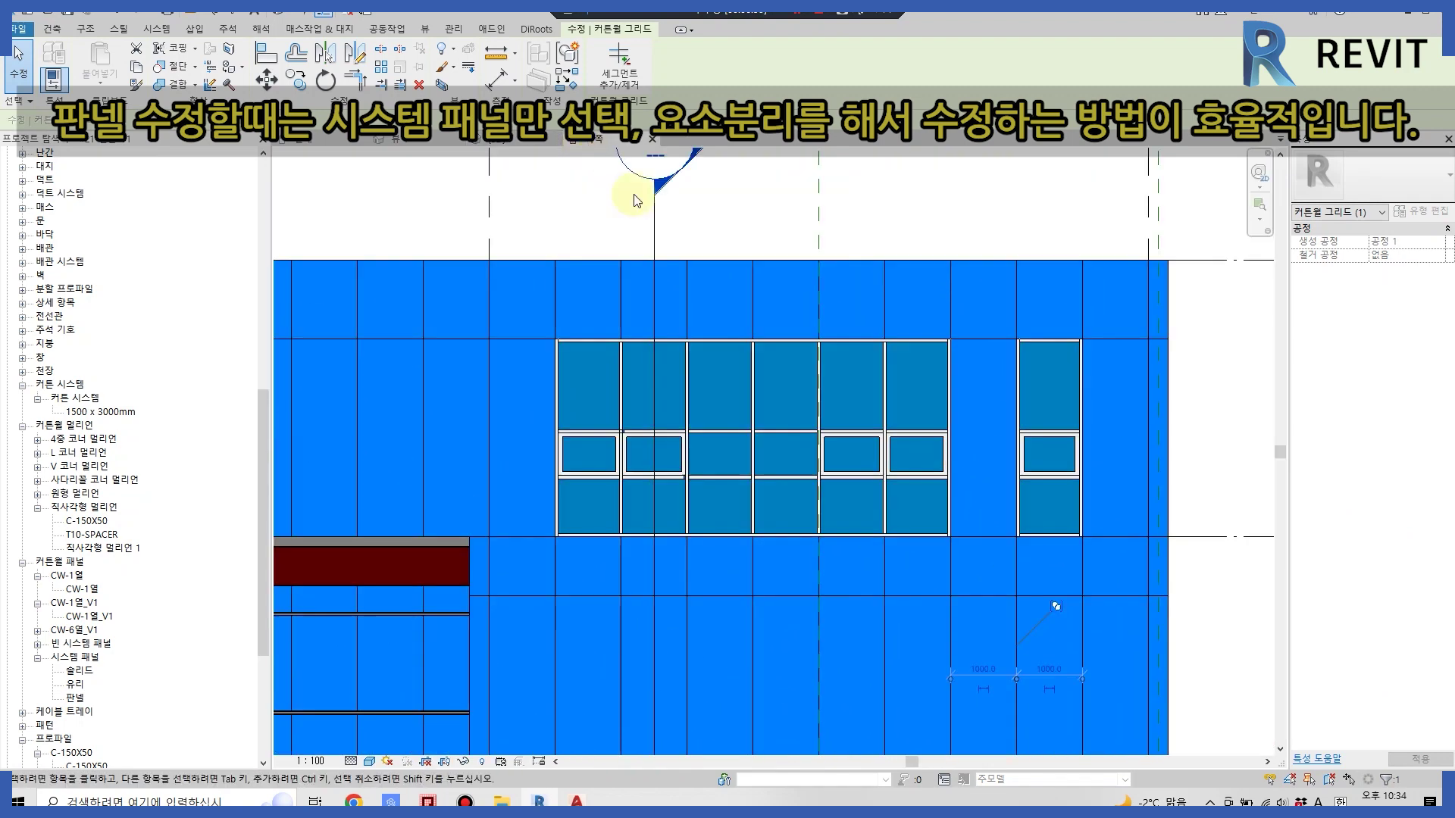
scroll(944, 529, "down", 2)
scroll(1006, 498, "up", 2)
key("Escape")
scroll(1011, 455, "up", 2)
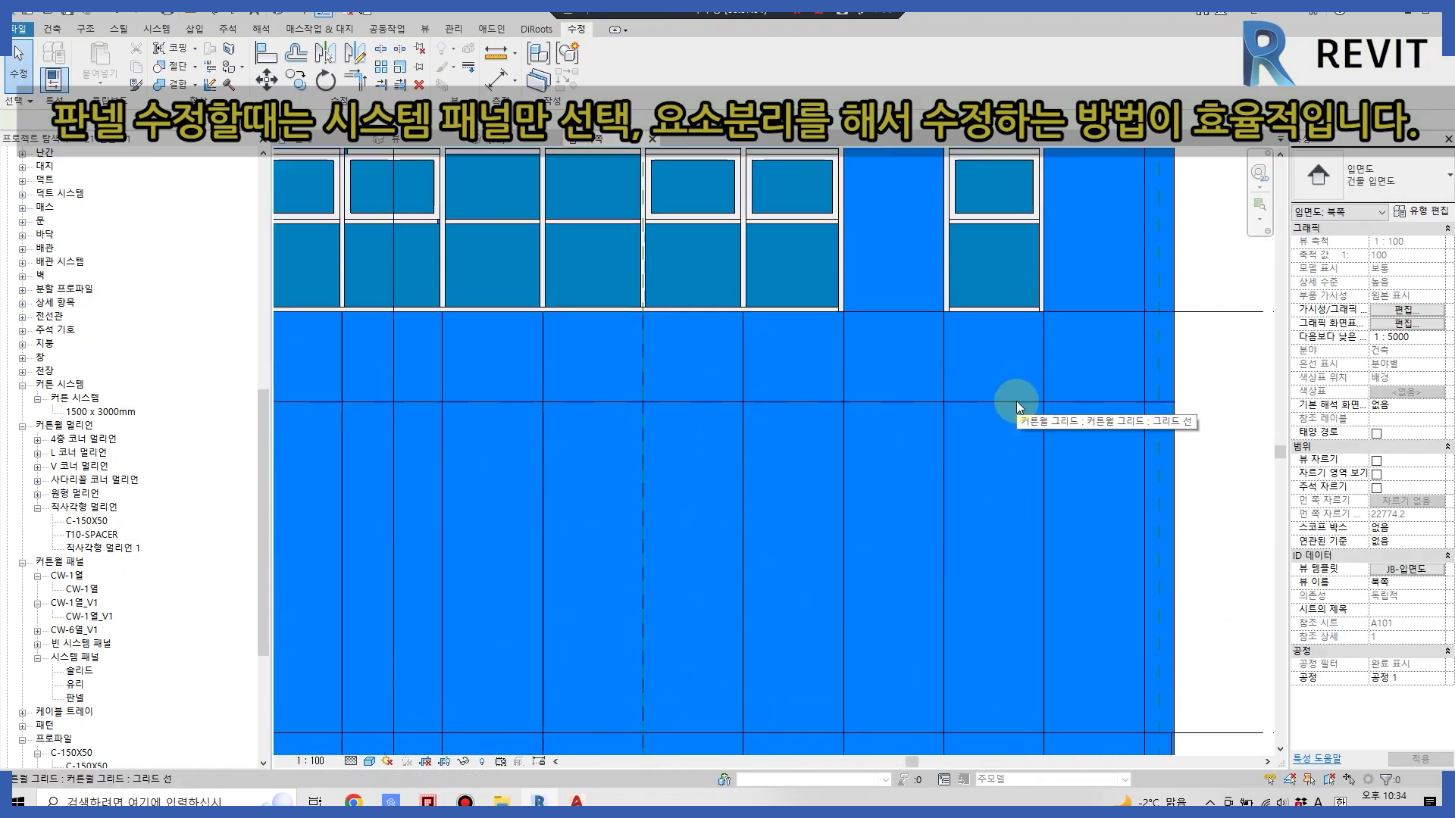
- Select every curtain wall instance in the project and temporarily isolate them
left_click(1016, 401)
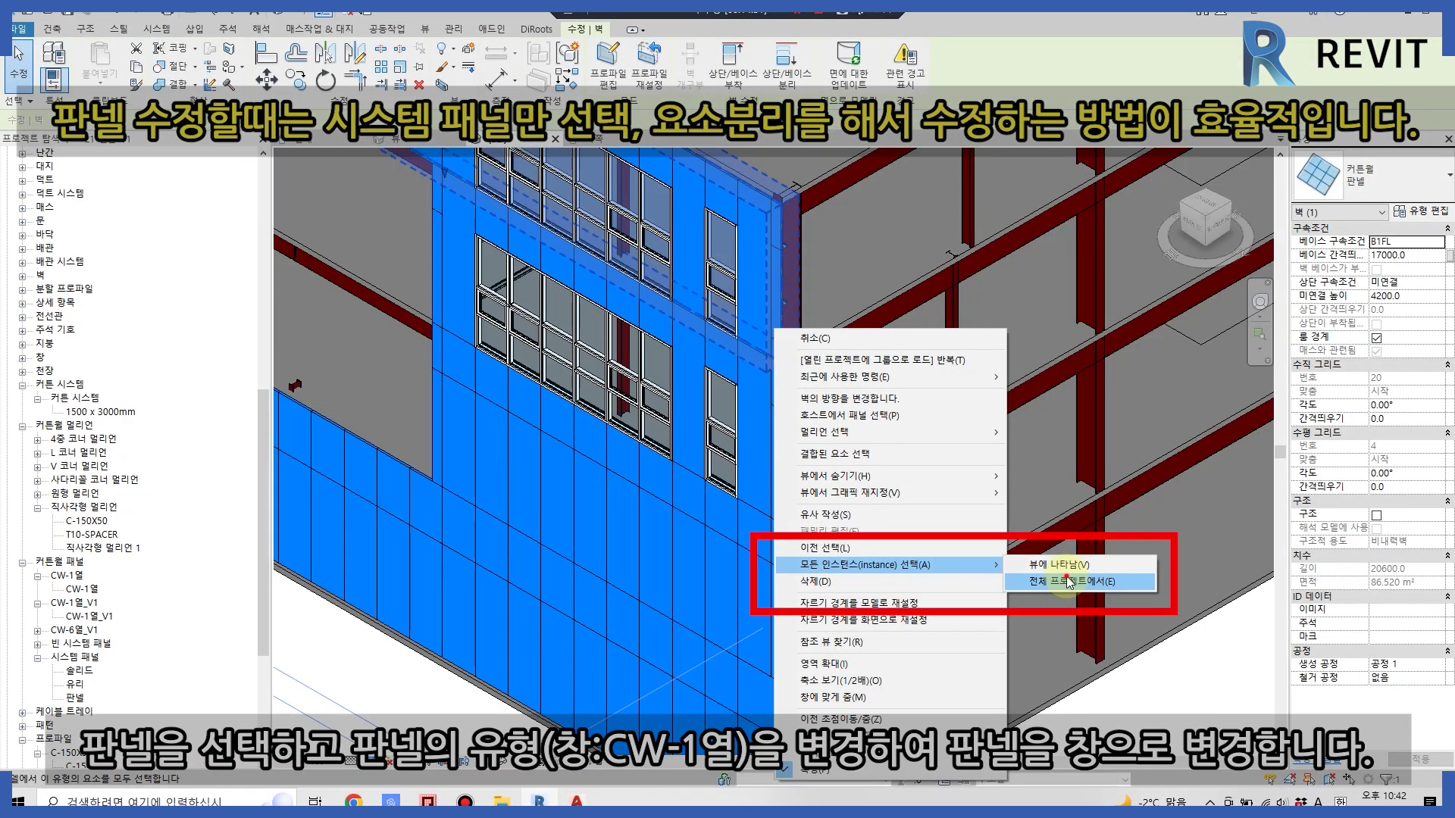
left_click(1069, 584)
left_click(497, 765)
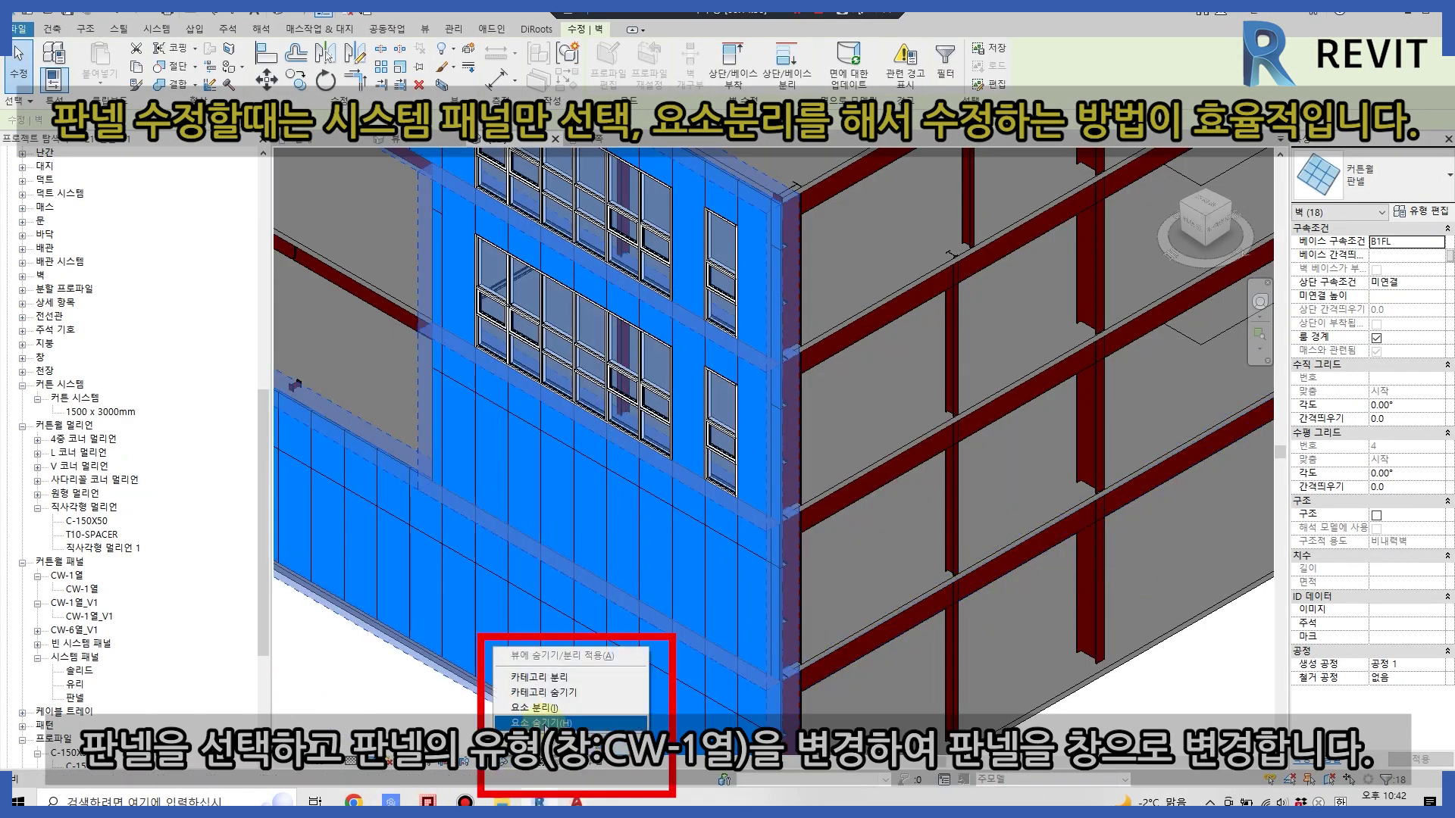
left_click(557, 724)
scroll(751, 564, "up", 3)
scroll(822, 552, "up", 3)
- Pan to the isolated curtain walls and inspect one of their grid lines
mouse_move(821, 552)
middle_mouse_down()
mouse_move(931, 628)
mouse_move(1006, 601)
middle_mouse_up()
scroll(1007, 601, "down", 1)
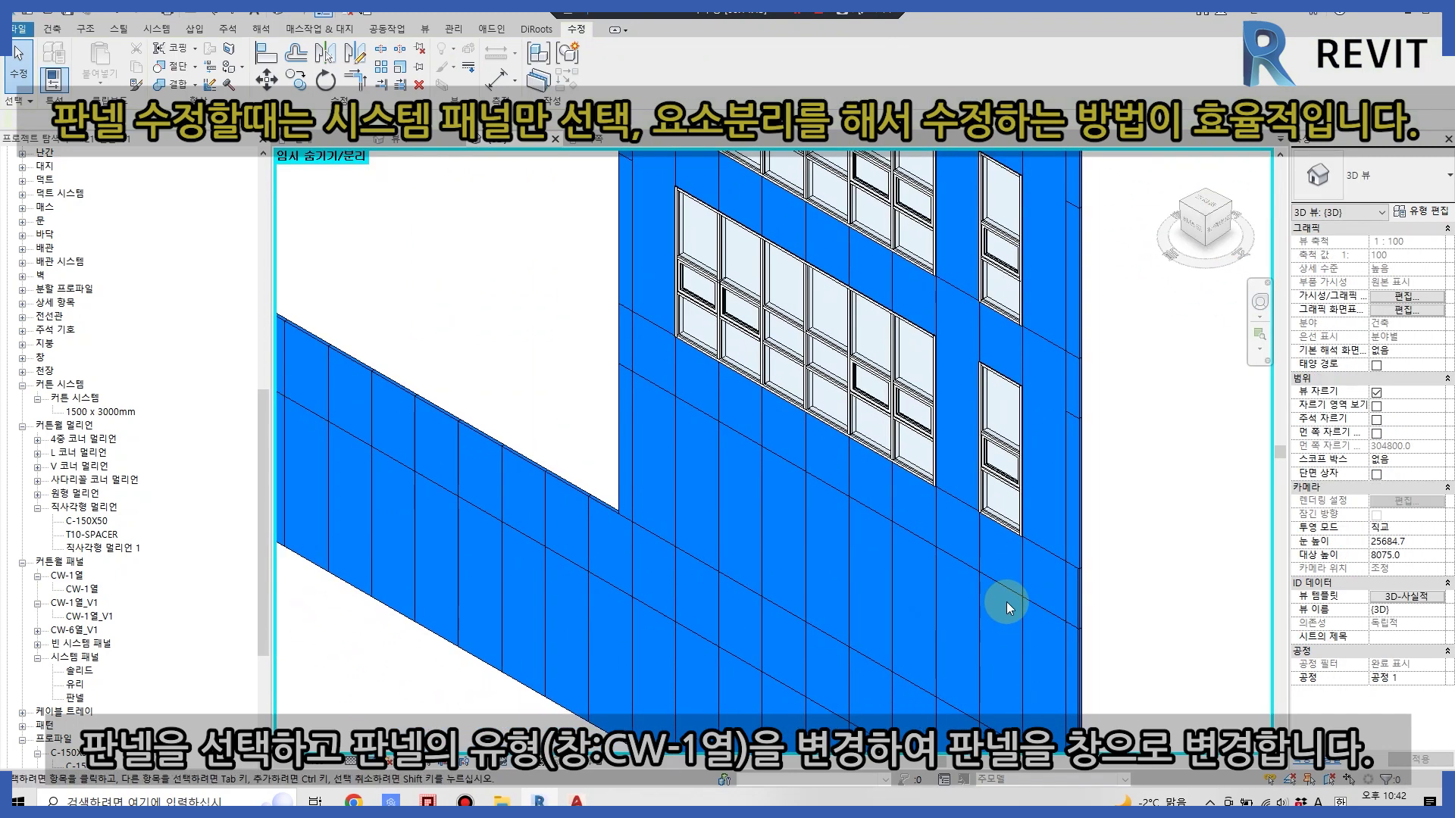
scroll(1007, 602, "down", 2)
left_click(997, 592)
key("Escape")
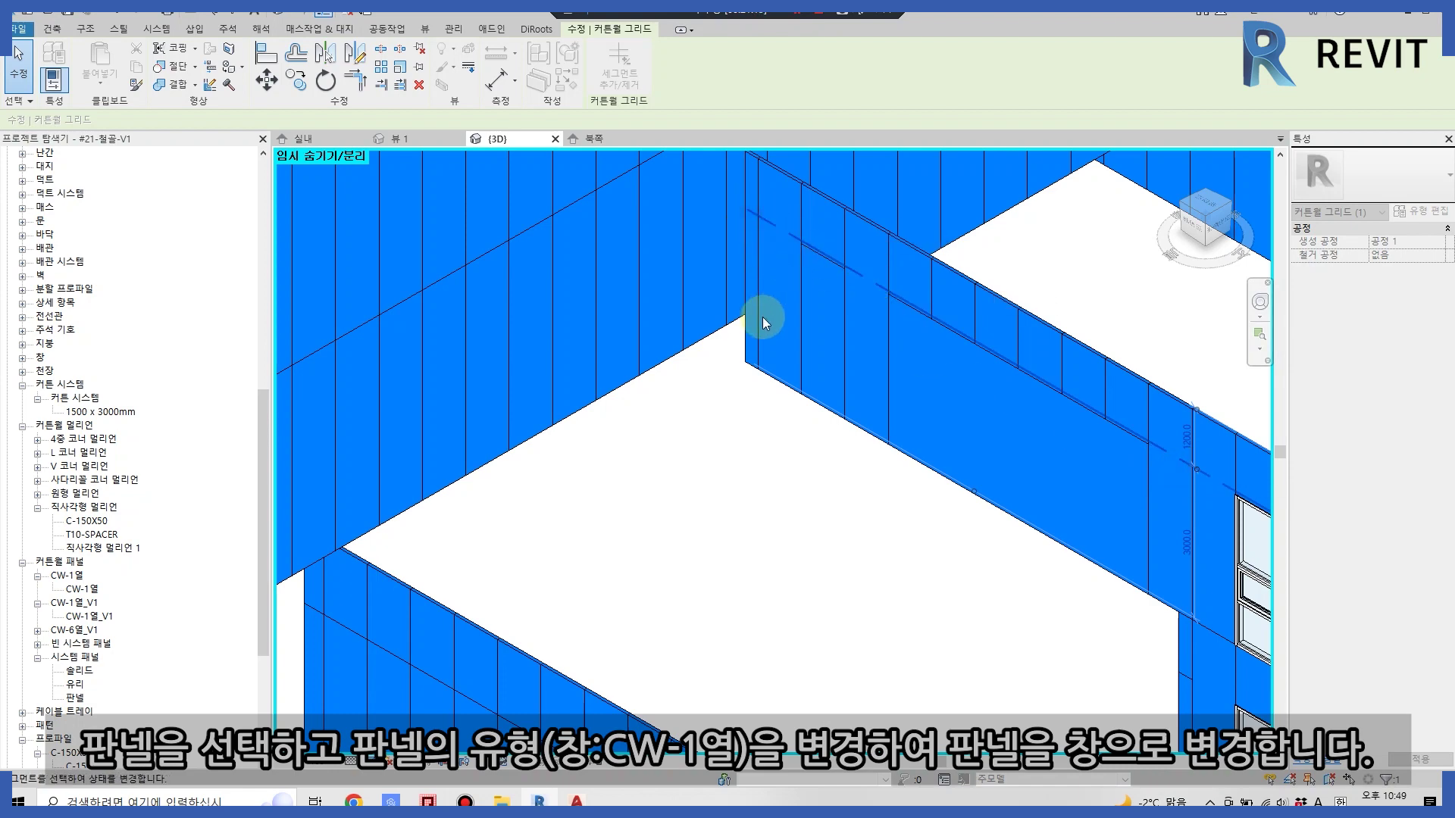
- Change a single curtain panel to the CW-1열_V1 window type
key("Escape")
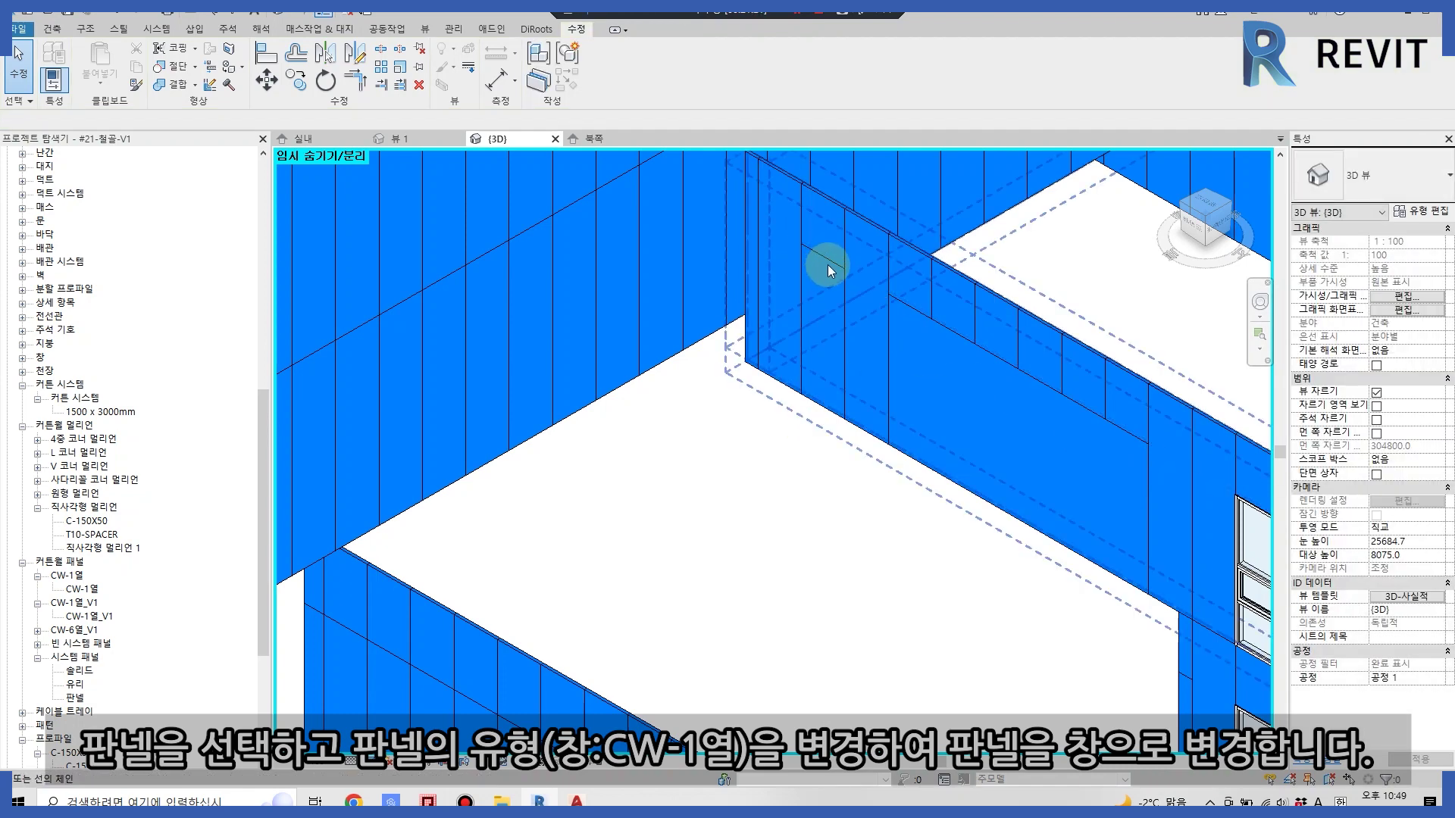
scroll(826, 265, "up", 2)
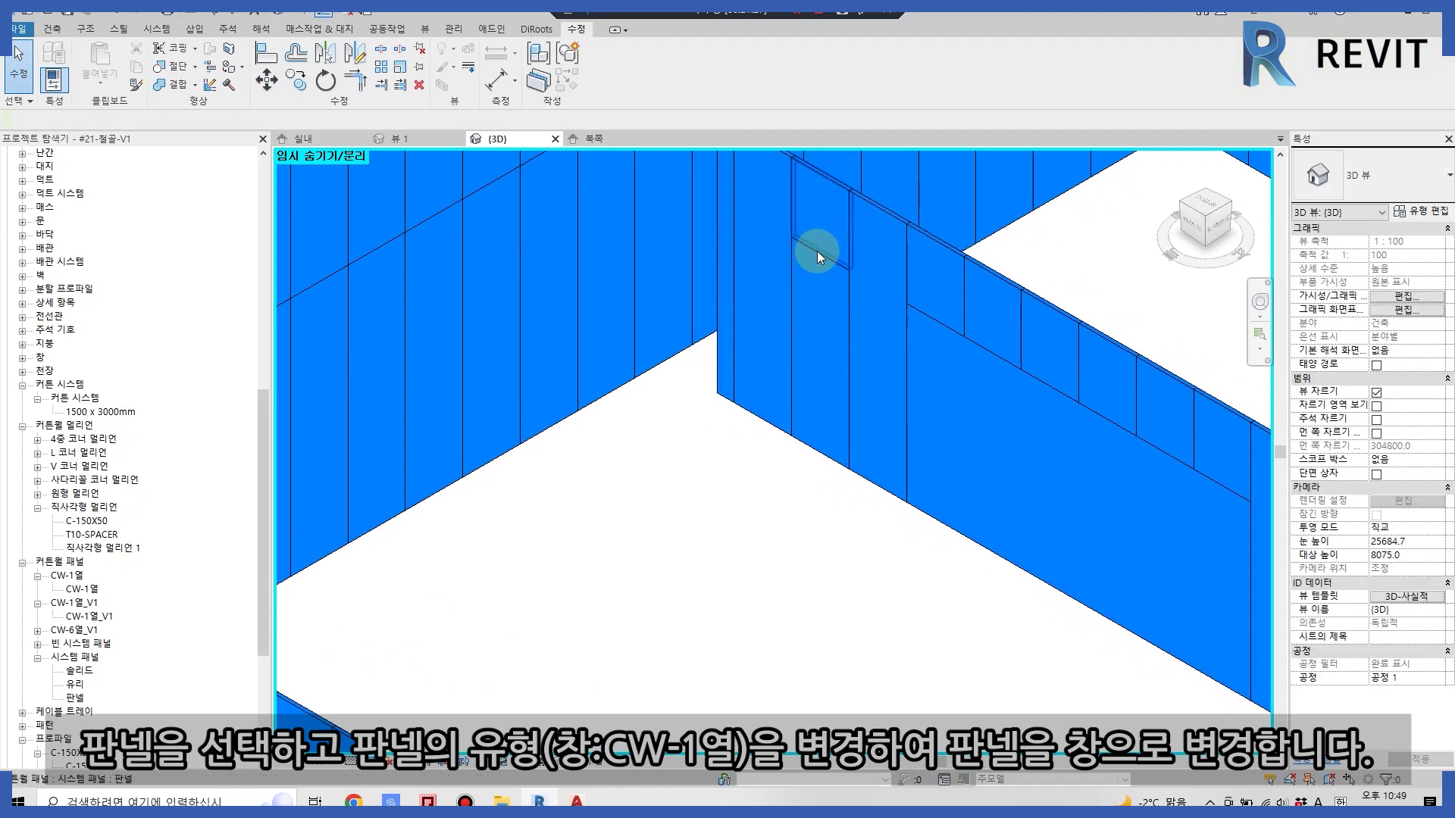
left_click(816, 251)
left_click(1428, 165)
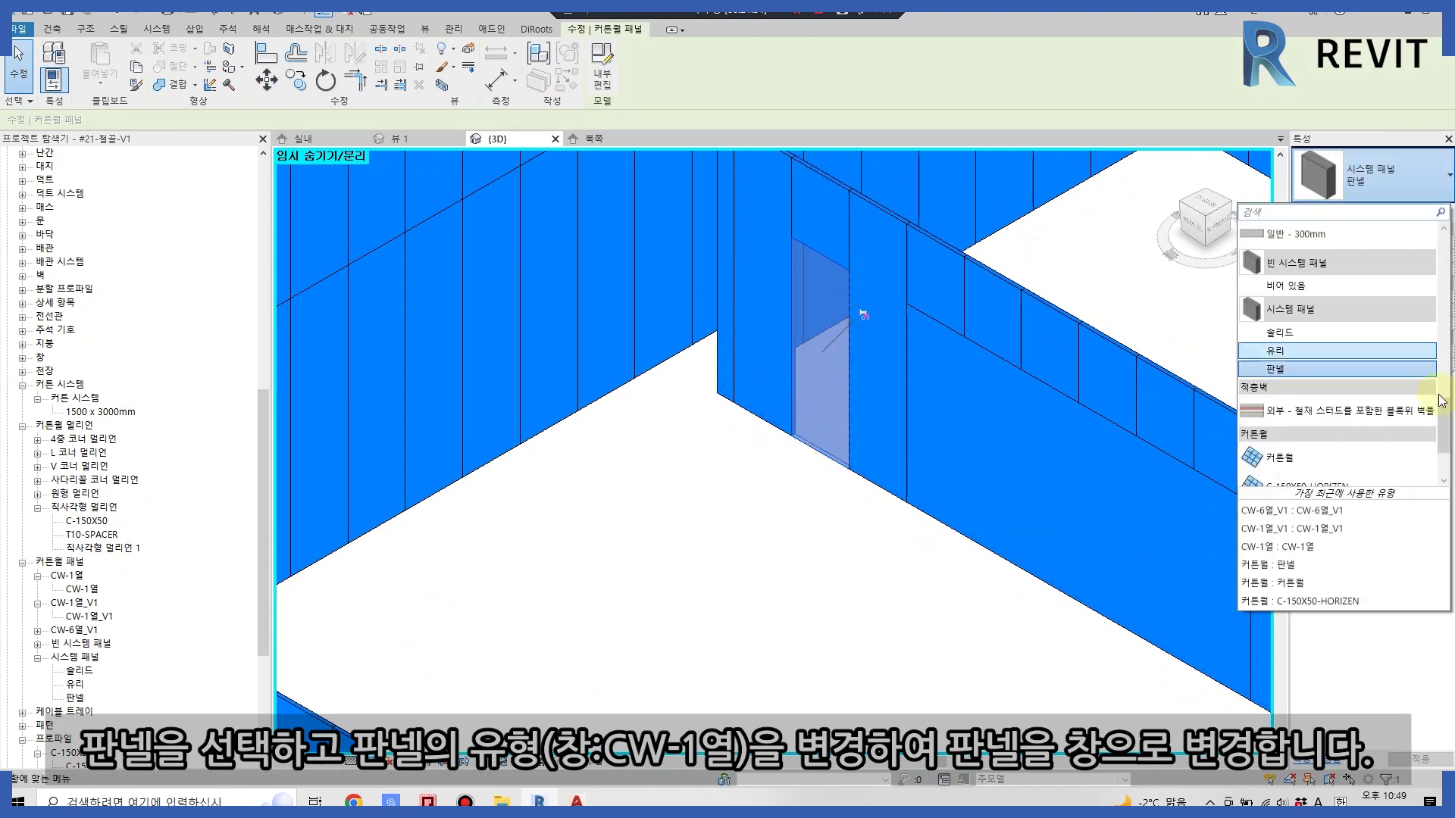
scroll(1356, 341, "down", 1)
left_click(1356, 298)
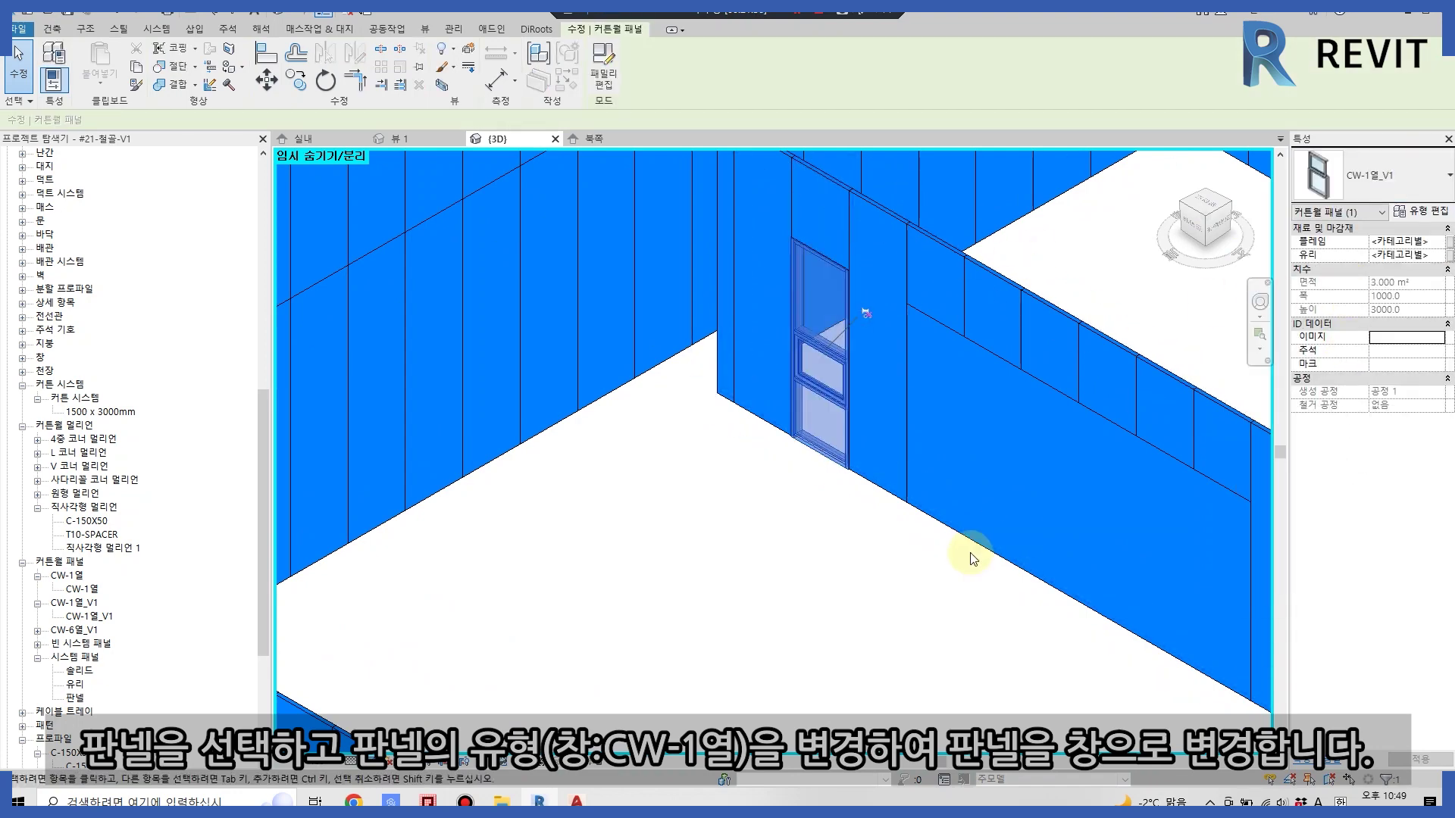
- Turn the large adjacent panel into a band of CW-1열_V1 windows
left_click(911, 363)
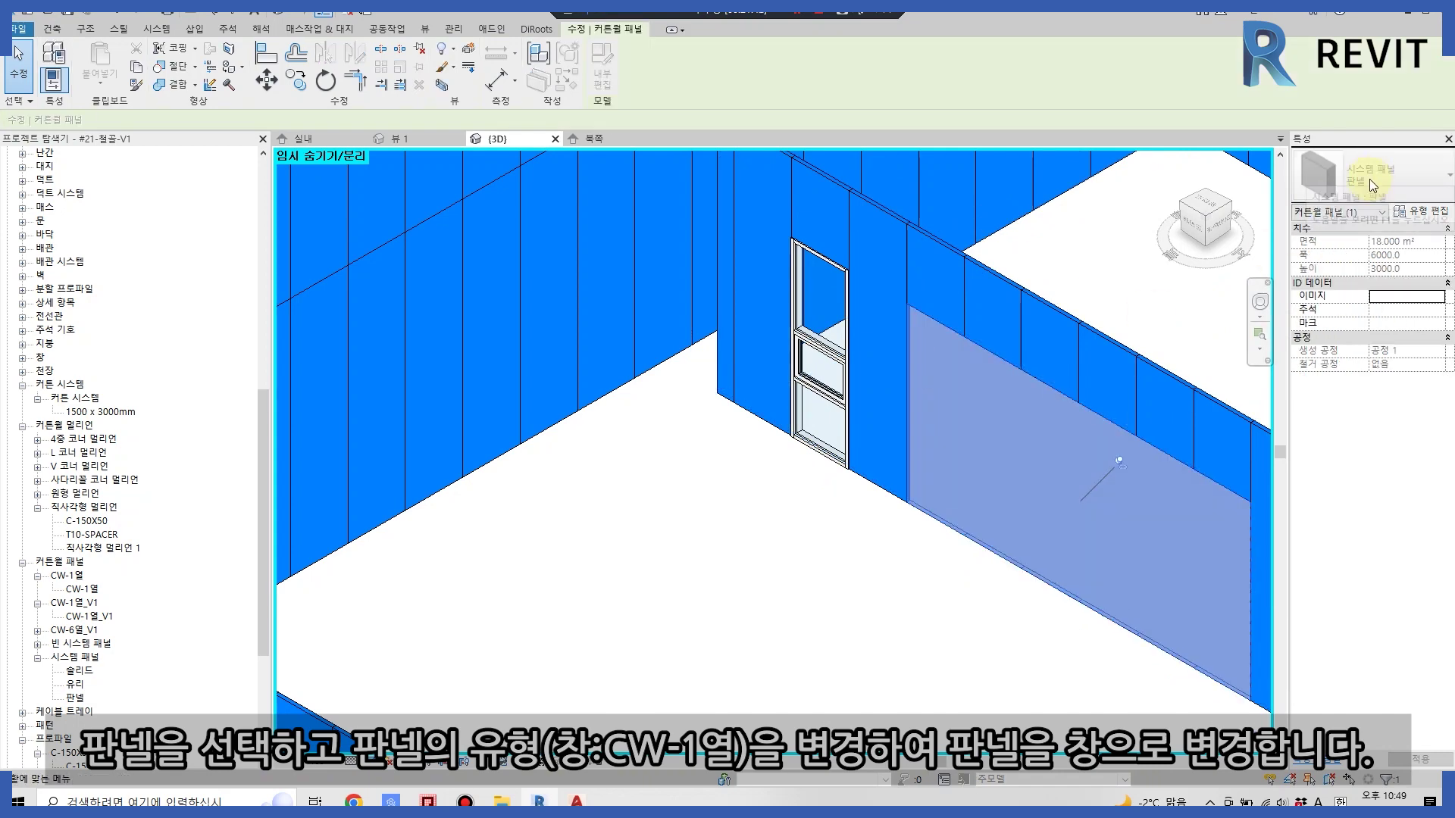
left_click(1438, 198)
scroll(1273, 319, "down", 1)
left_click(1273, 298)
left_click(901, 580)
scroll(866, 593, "down", 3)
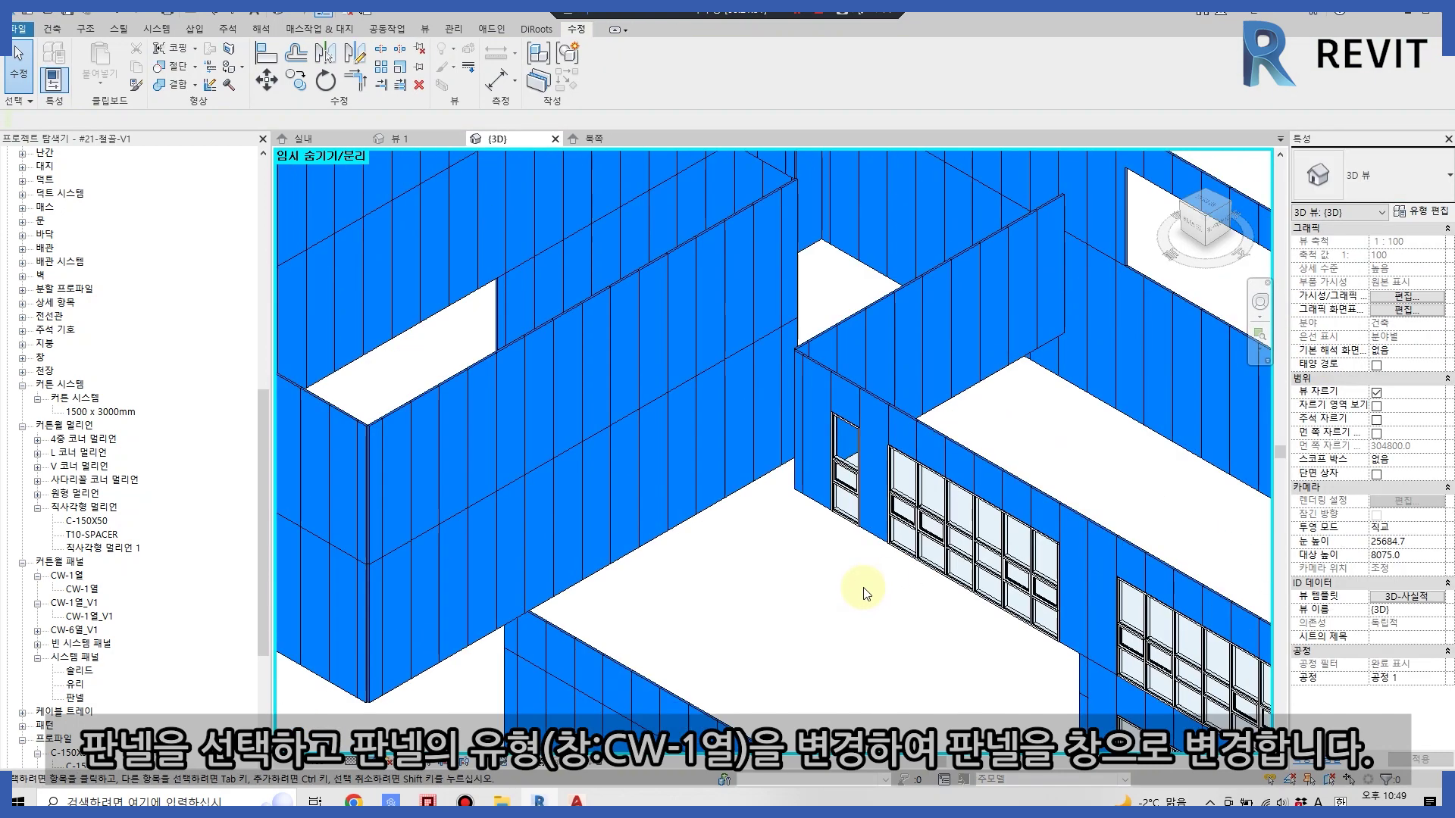
scroll(867, 593, "up", 2)
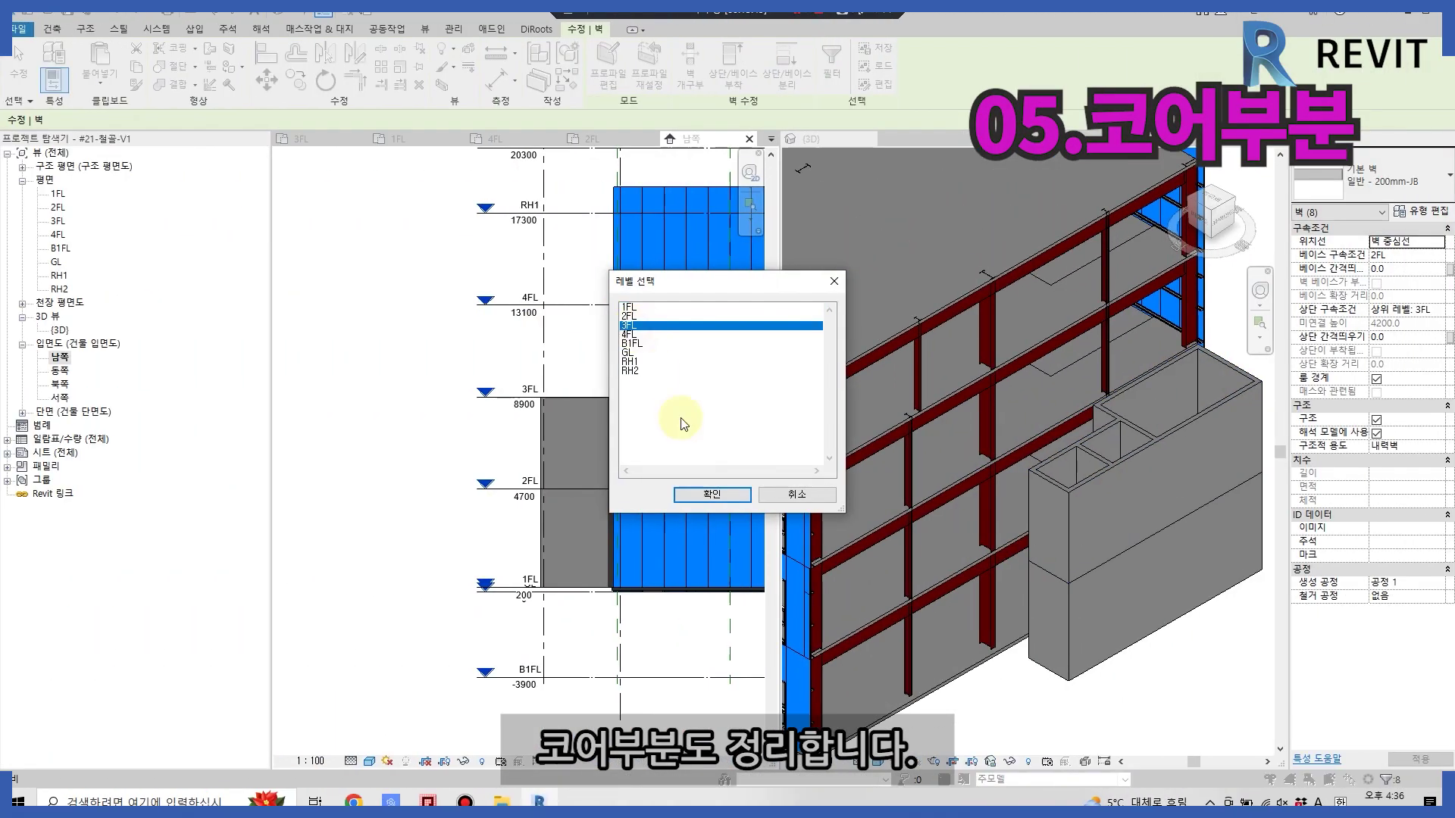
left_click(706, 494)
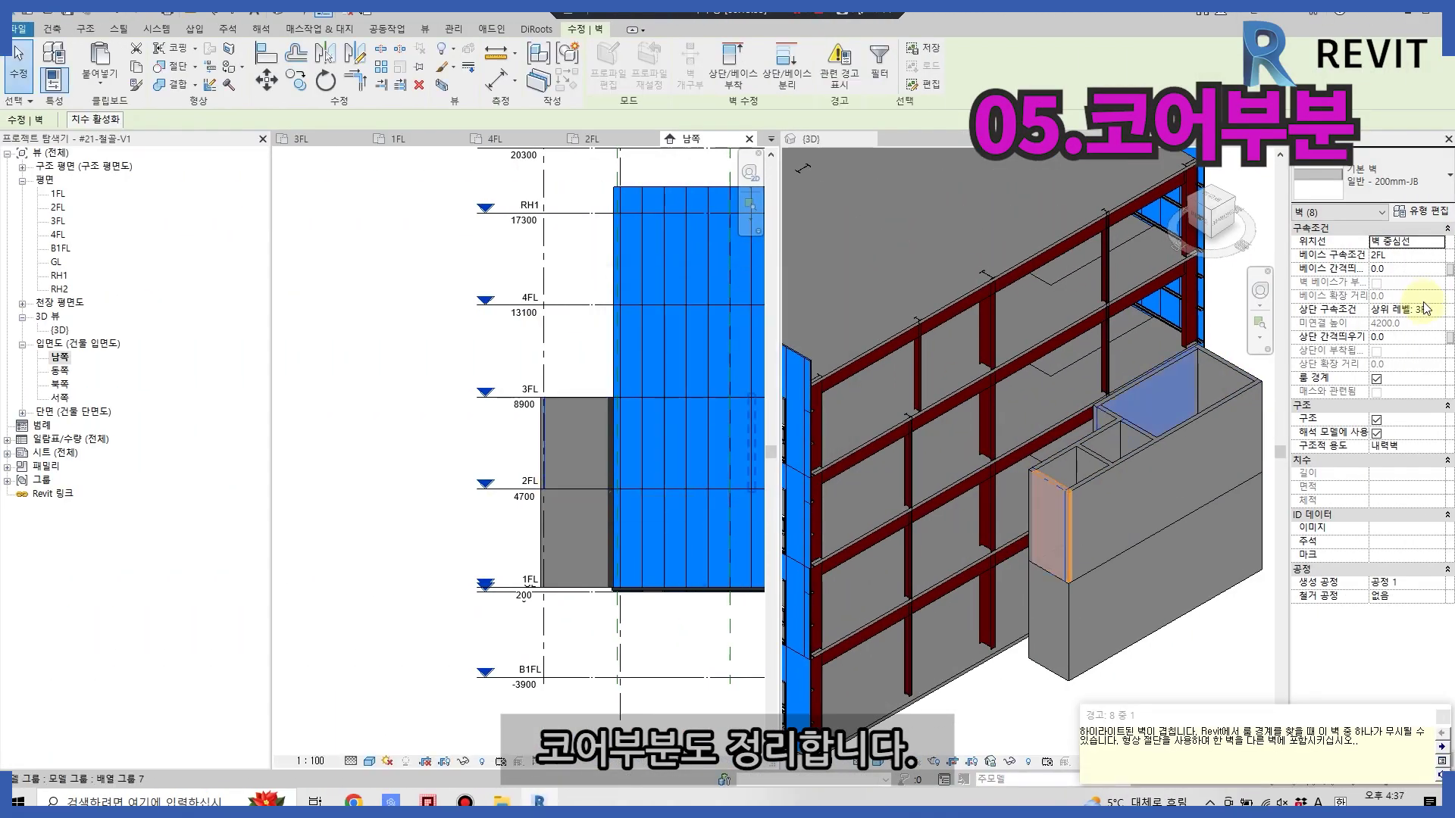
- Set the upper core wall to run from base 4FL up to RH1
left_click(1402, 379)
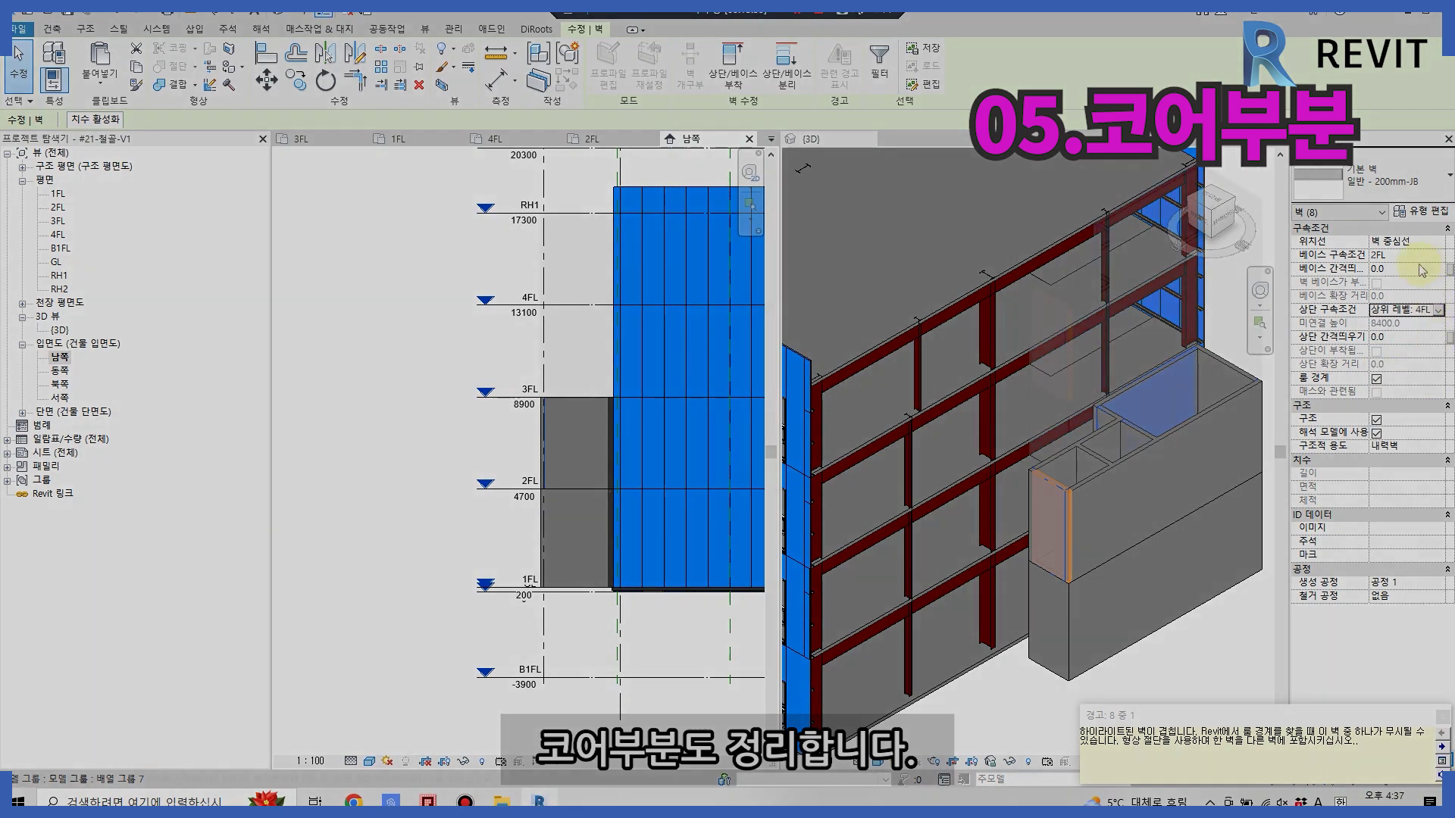
left_click(1438, 256)
left_click(1396, 326)
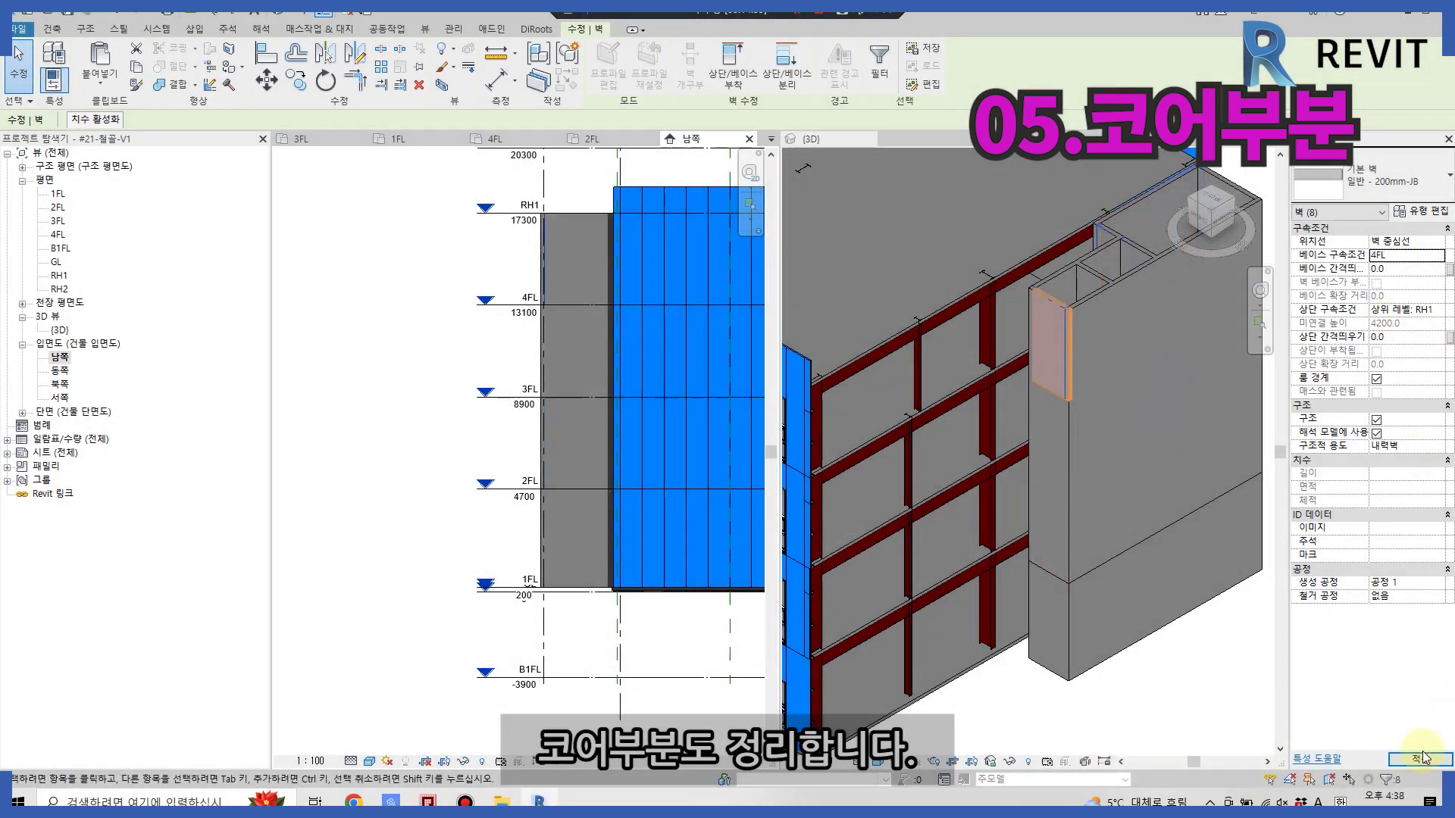
left_click(404, 465)
- Move from the south elevation and 1FL plan to the RH2 floor plan
middle_click_drag(562, 243, 544, 324)
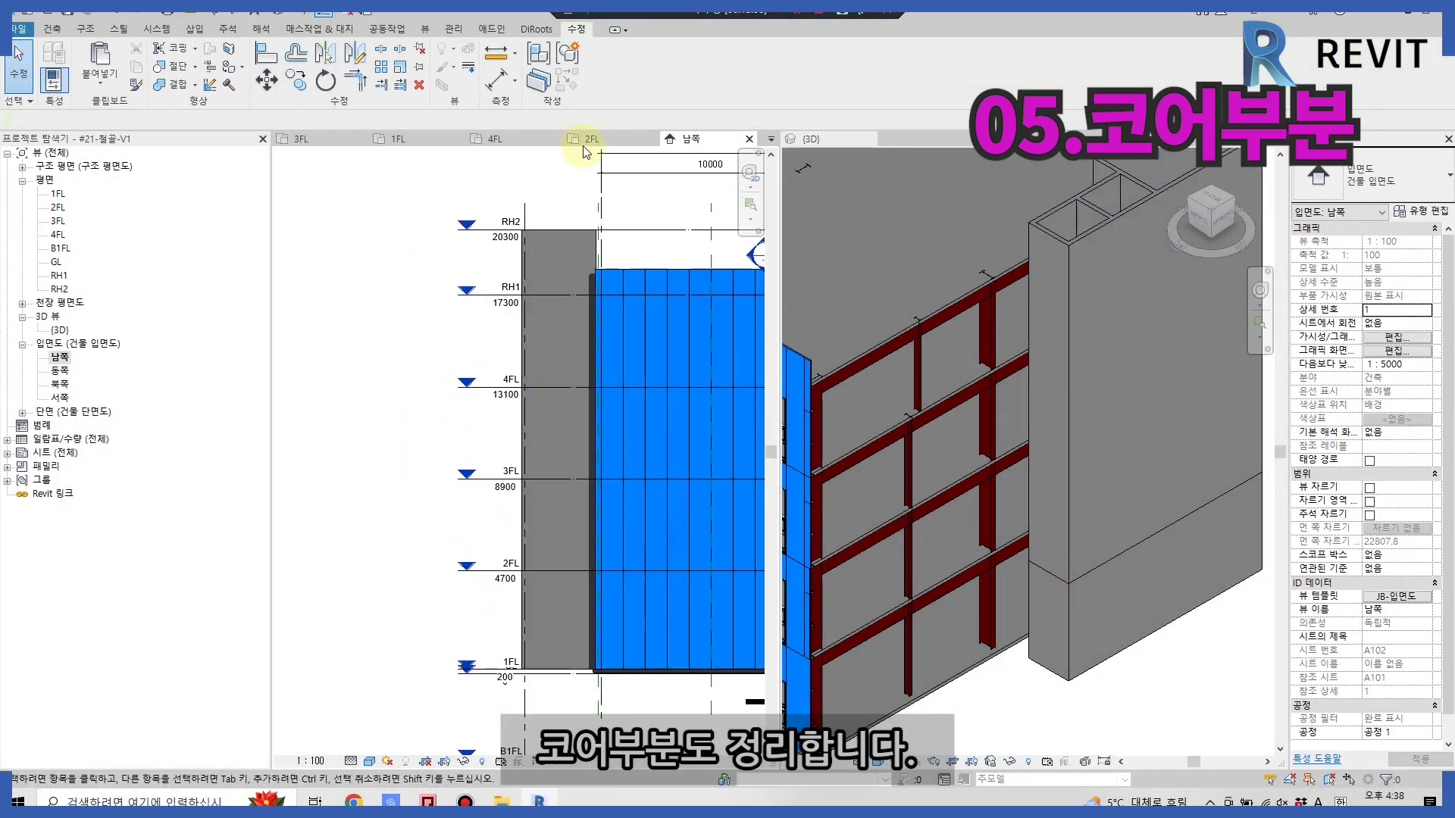
left_click(399, 139)
double_click(59, 288)
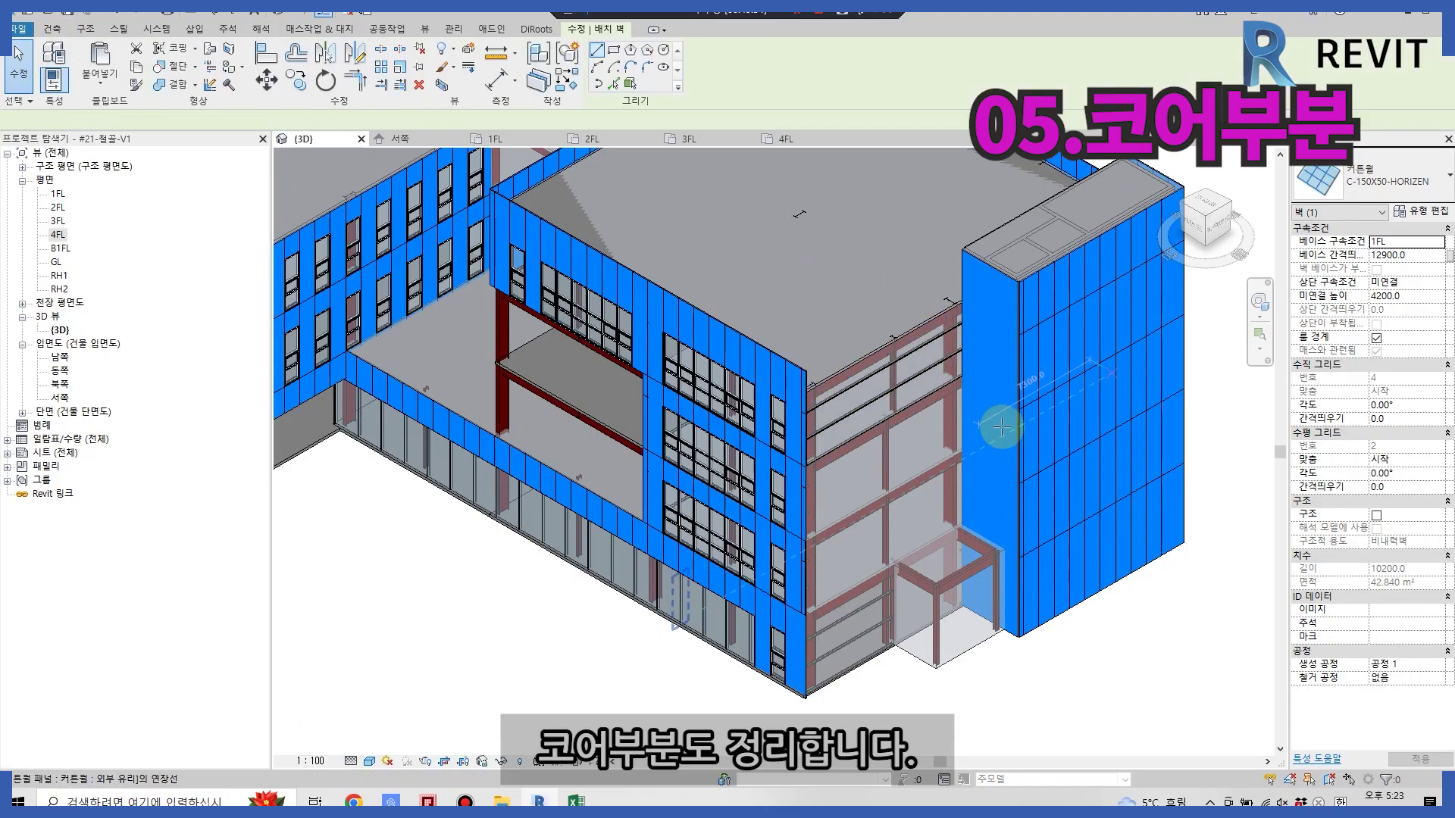
left_click(631, 83)
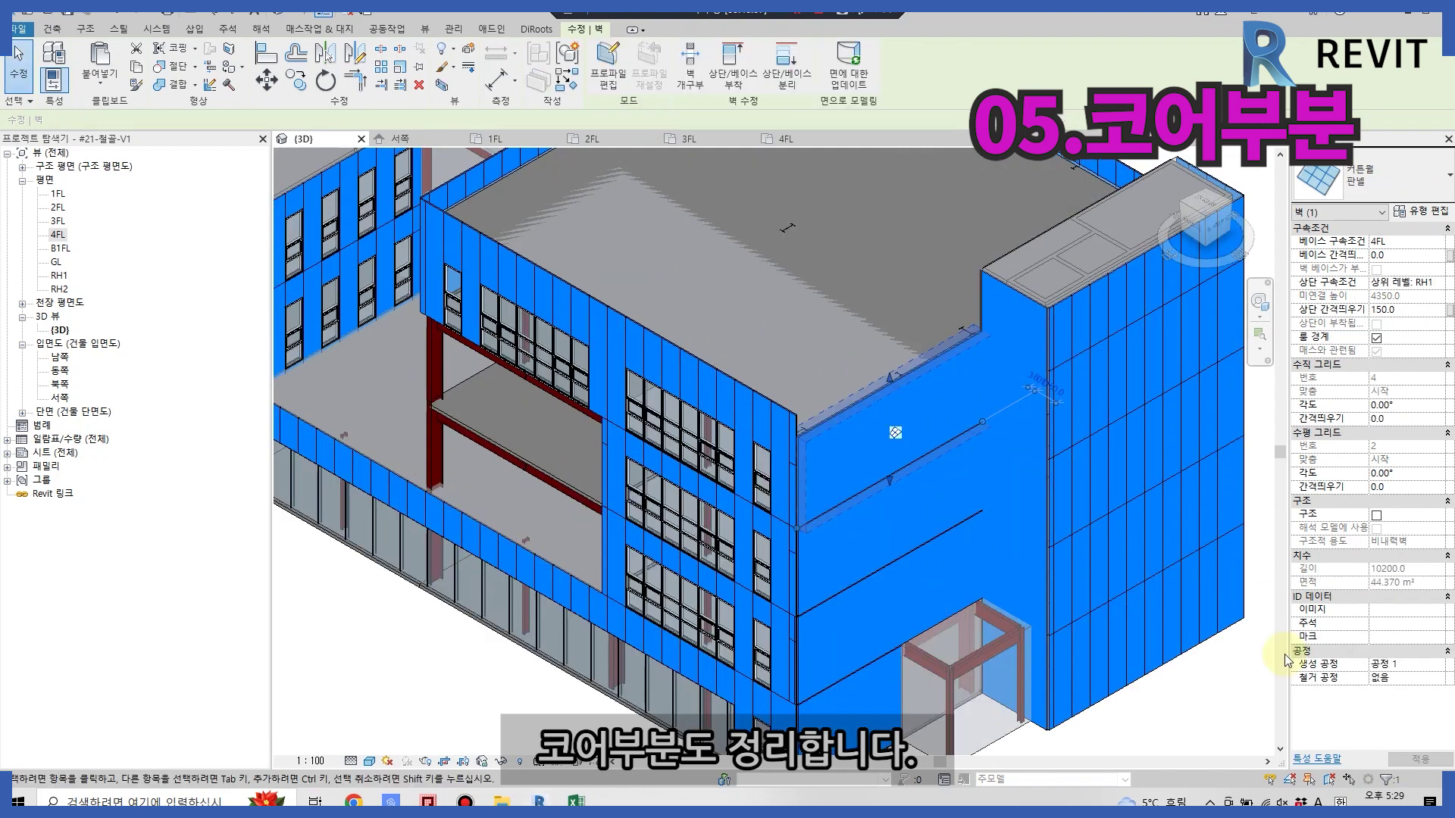
- Give the curtain wall above 4FL a 1500 top offset past RH1
left_click(1177, 720)
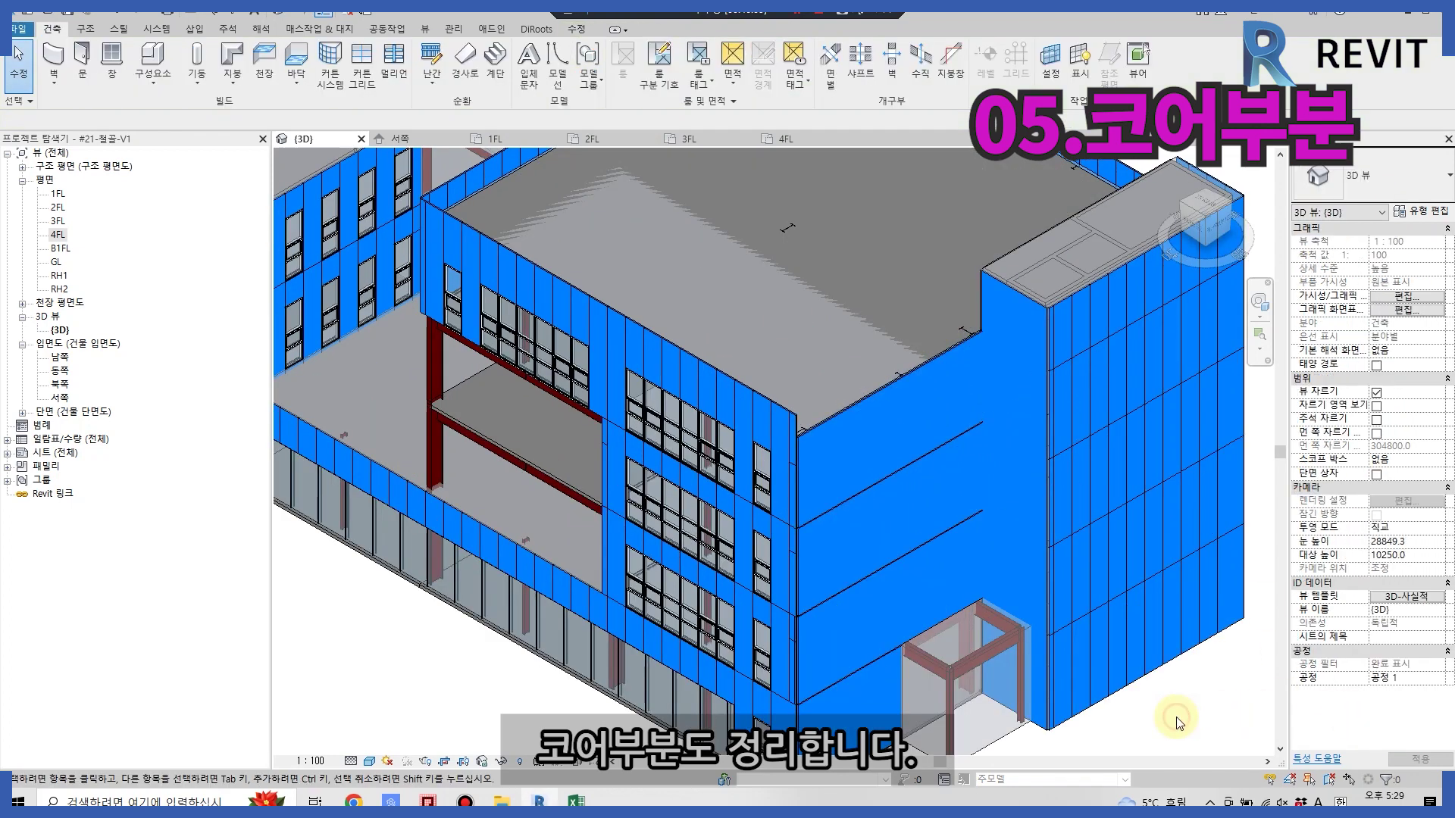
left_click(855, 422)
key("Return")
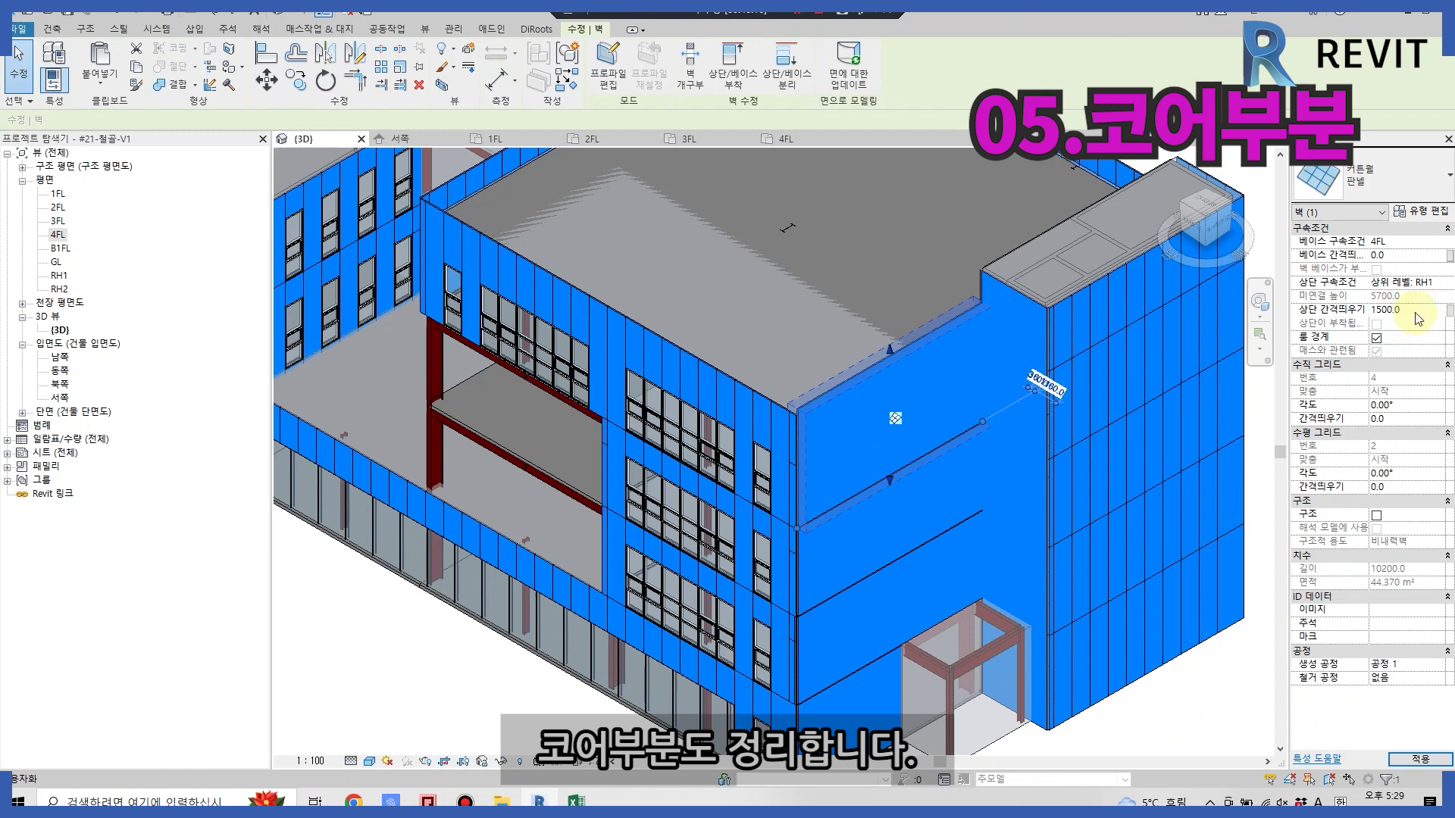
key("Escape")
- Orbit the building to view the roof edges from a new angle
scroll(1016, 572, "up", 1)
scroll(921, 283, "down", 2)
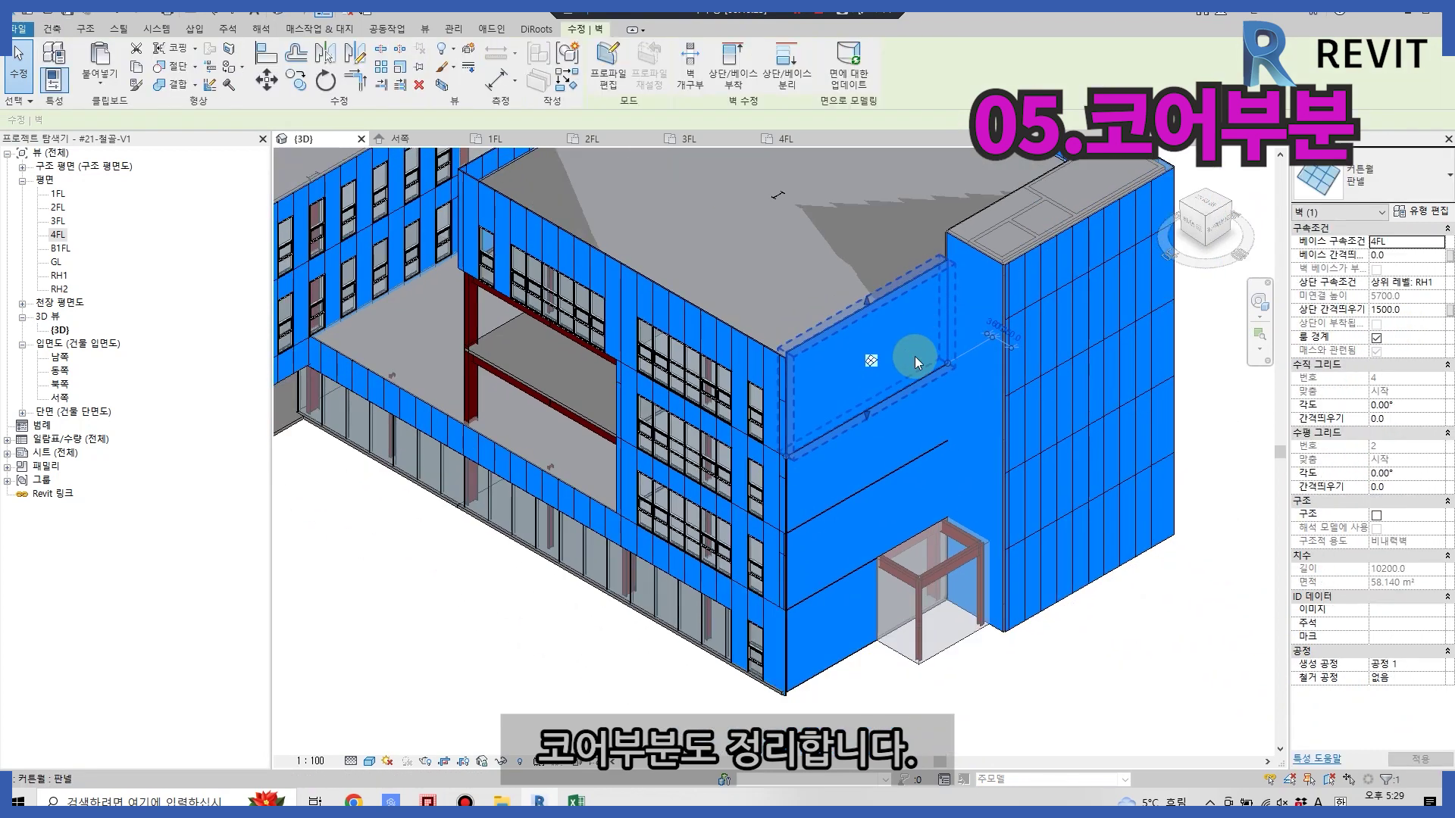
scroll(916, 356, "down", 2)
mouse_move(643, 643)
middle_mouse_down("shift")
mouse_move(607, 650)
mouse_move(760, 670)
middle_mouse_up("shift")
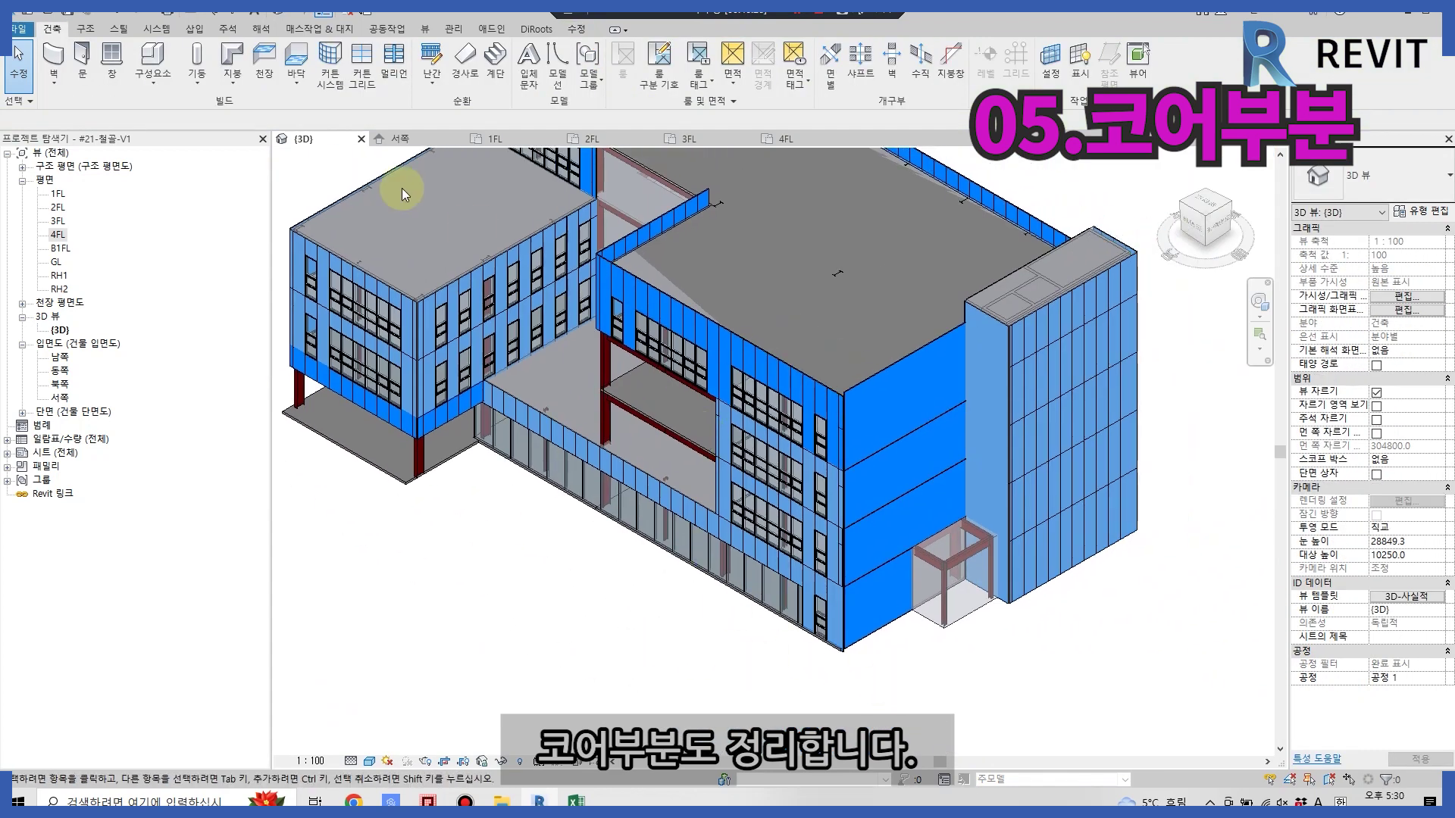
left_click(347, 34)
- Select the right-face and front curtain walls for the parapet extension
scroll(422, 503, "up", 1)
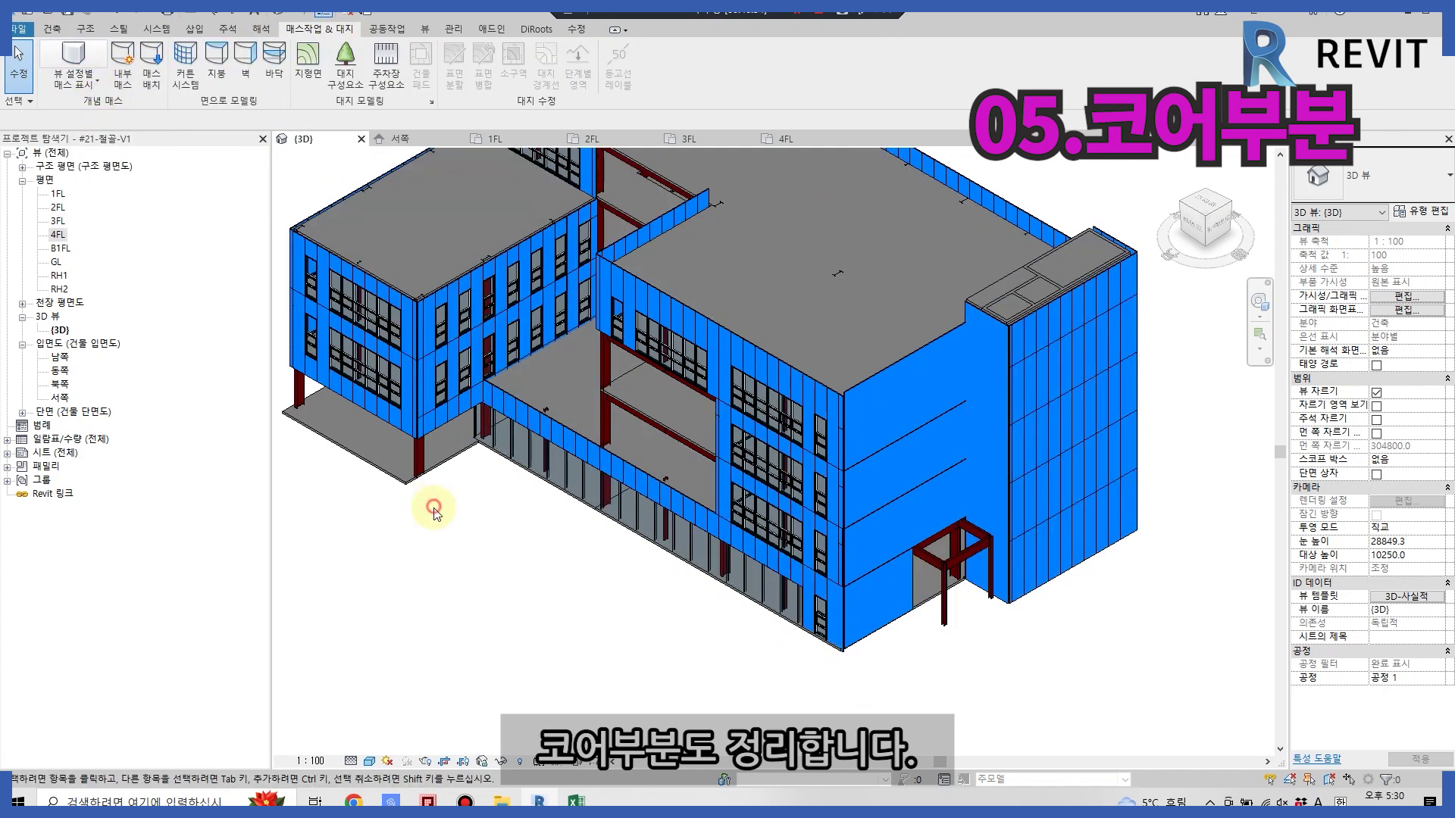
scroll(875, 422, "up", 2)
scroll(875, 422, "up", 2)
left_click(942, 326)
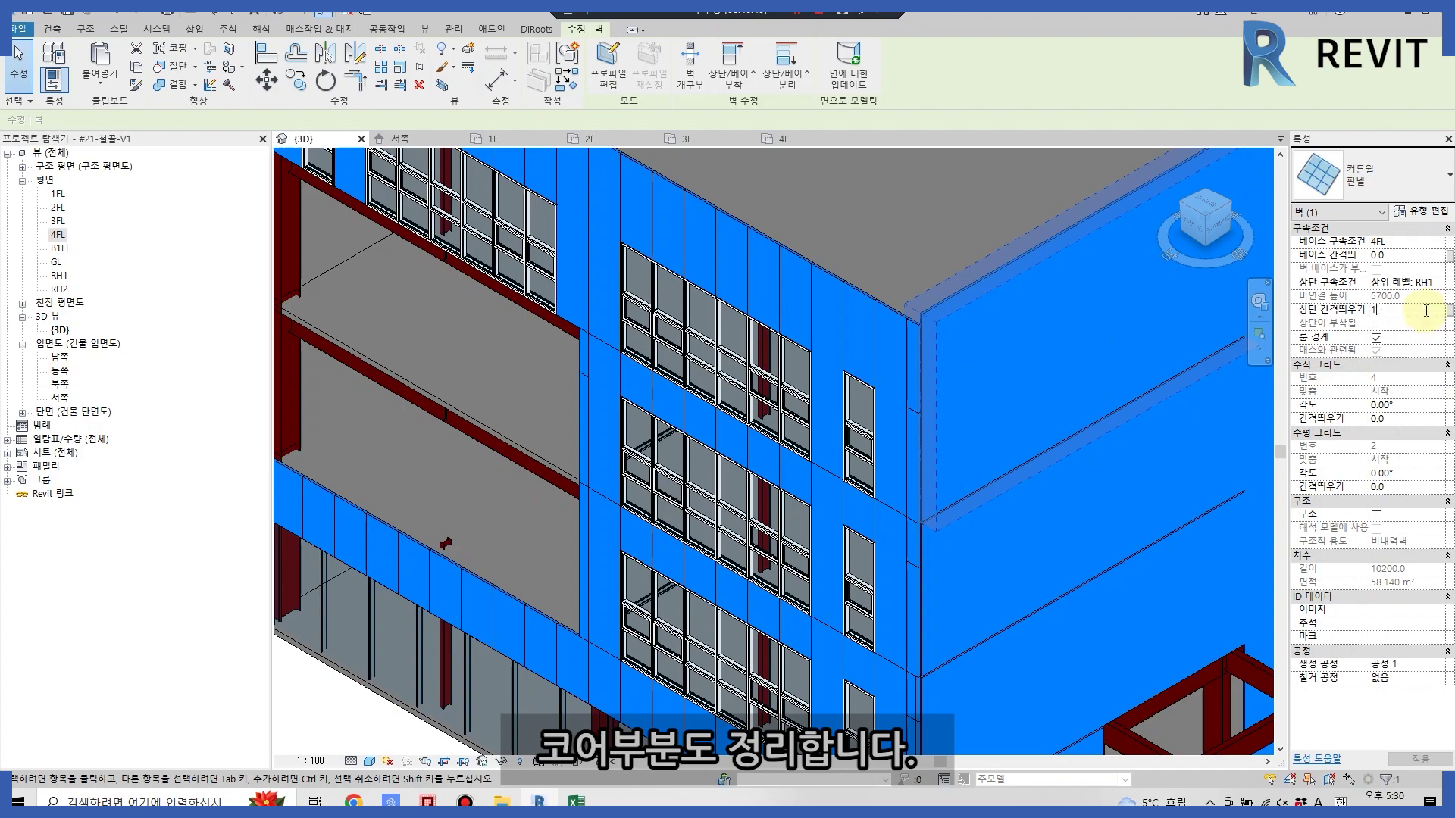
scroll(880, 311, "up", 1)
left_click(882, 314)
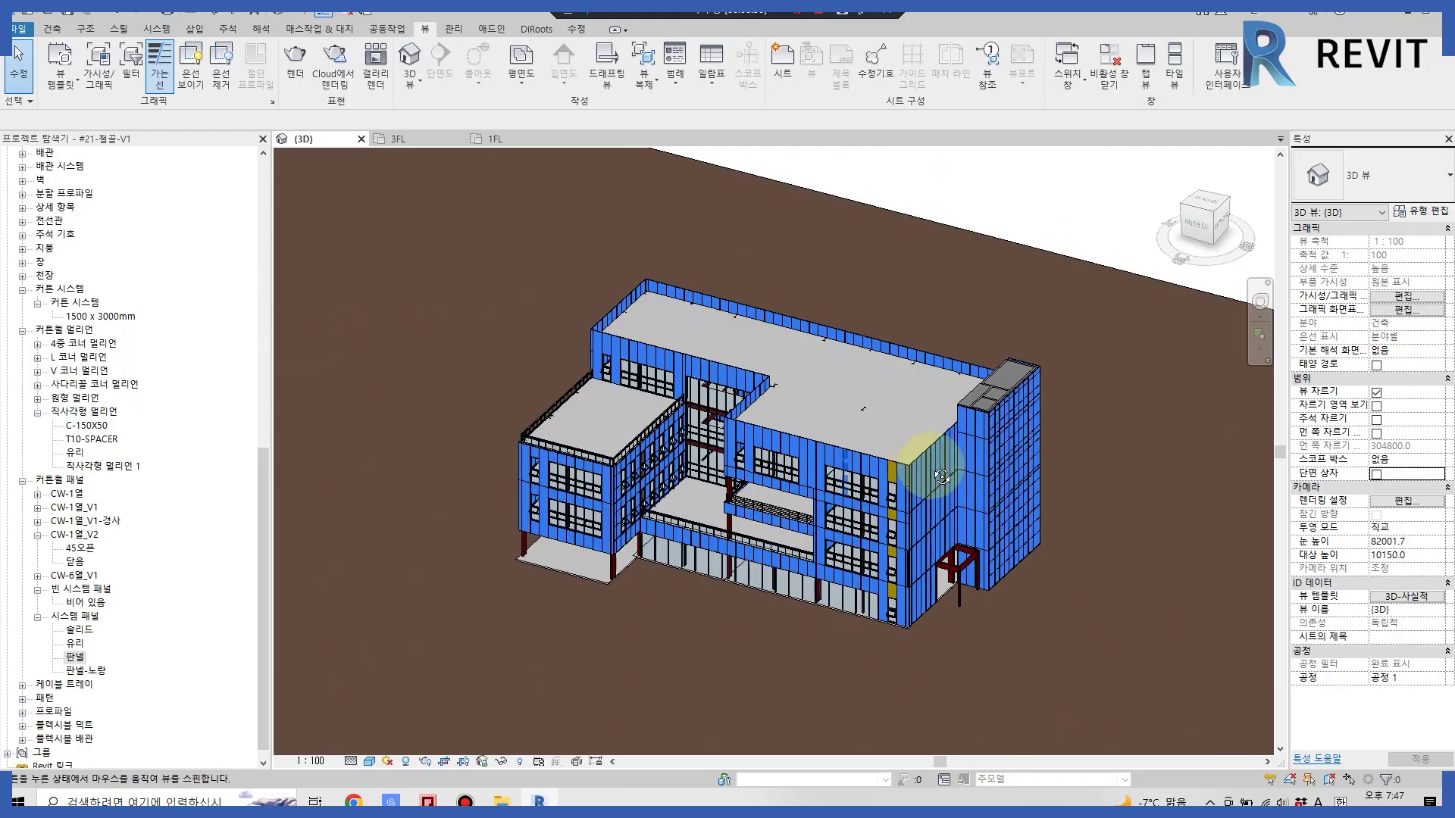
mouse_move(960, 468)
middle_mouse_down("shift")
mouse_move(1088, 431)
mouse_move(942, 432)
mouse_move(772, 473)
mouse_move(795, 488)
mouse_move(994, 364)
middle_mouse_up("shift")
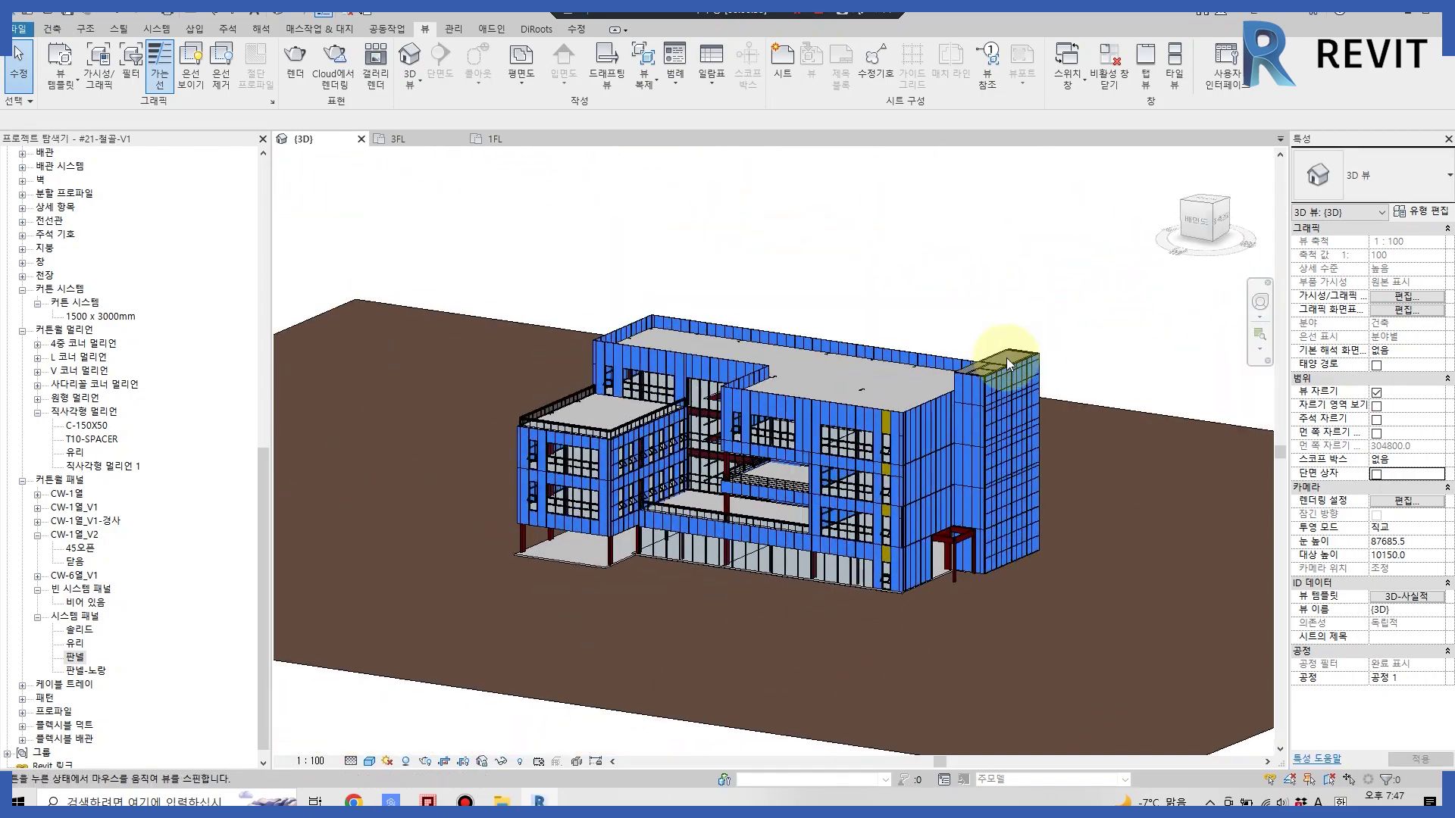
middle_click_drag(840, 493, 752, 470, "shift")
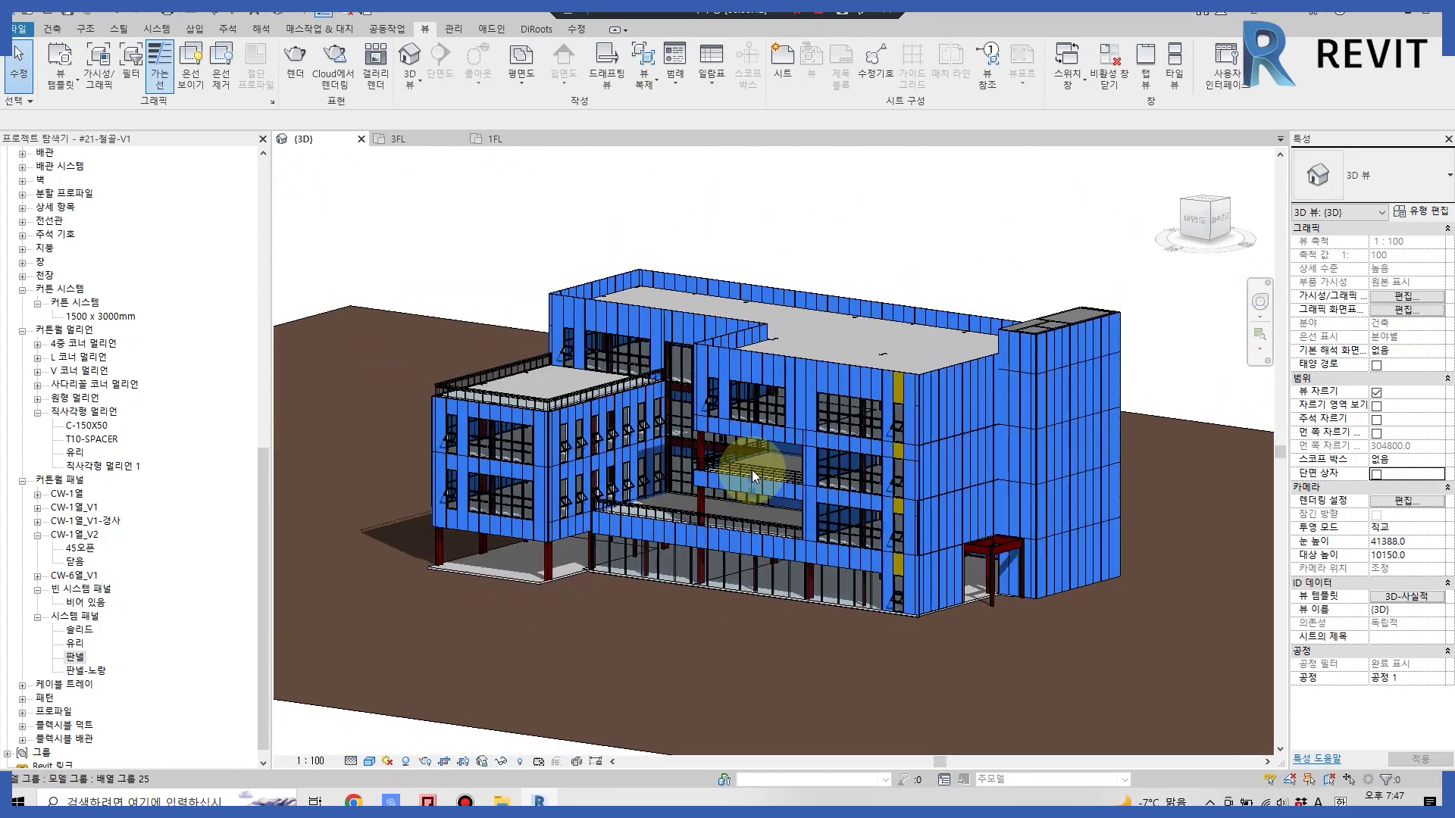
scroll(751, 467, "up", 3)
scroll(752, 467, "up", 2)
mouse_move(1044, 453)
middle_mouse_down("shift")
mouse_move(1072, 481)
mouse_move(806, 481)
mouse_move(839, 502)
mouse_move(810, 489)
middle_mouse_up("shift")
scroll(838, 502, "down", 4)
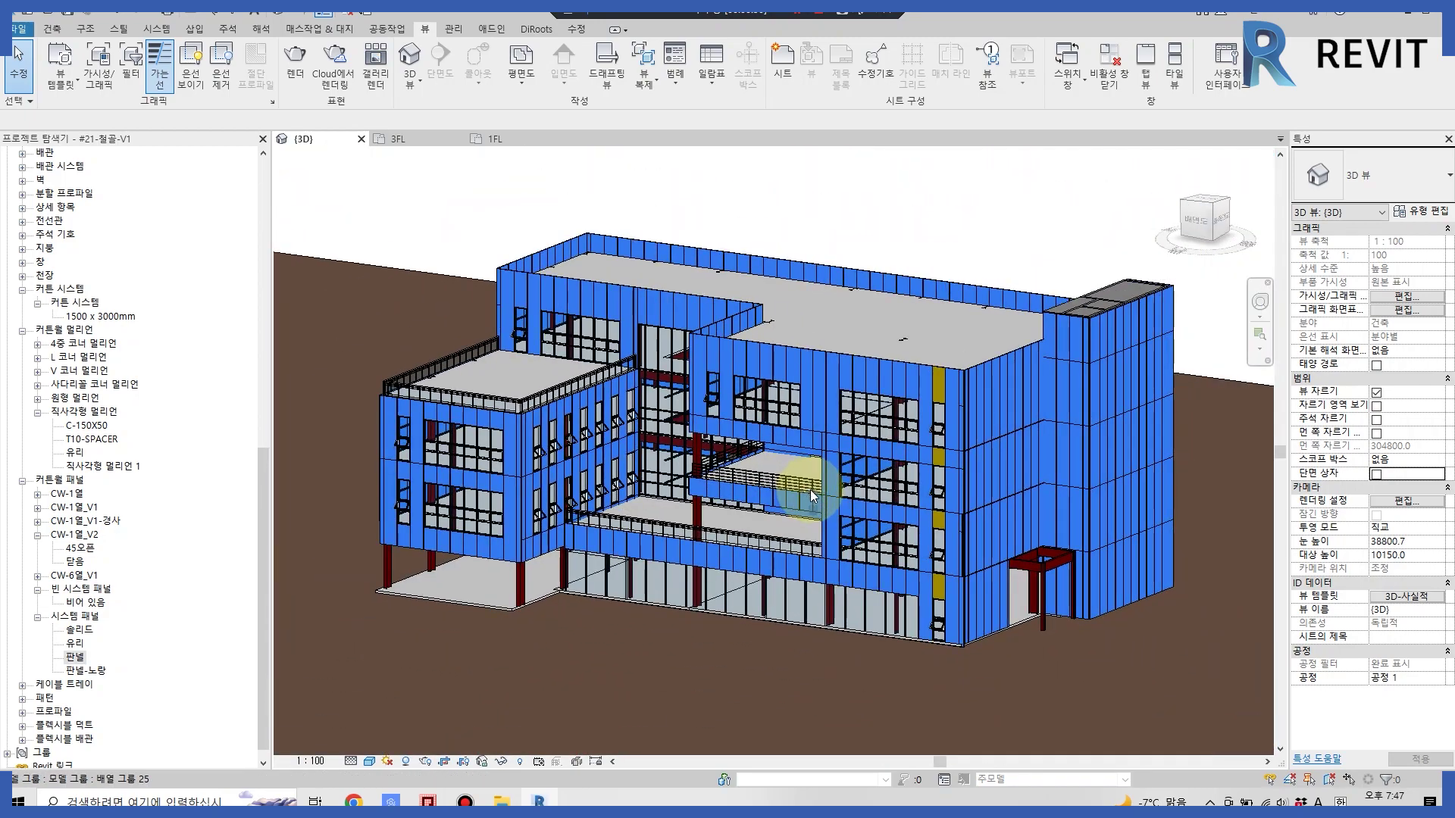
mouse_move(932, 196)
middle_mouse_down("shift")
mouse_move(720, 383)
mouse_move(682, 464)
mouse_move(390, 558)
middle_mouse_up("shift")
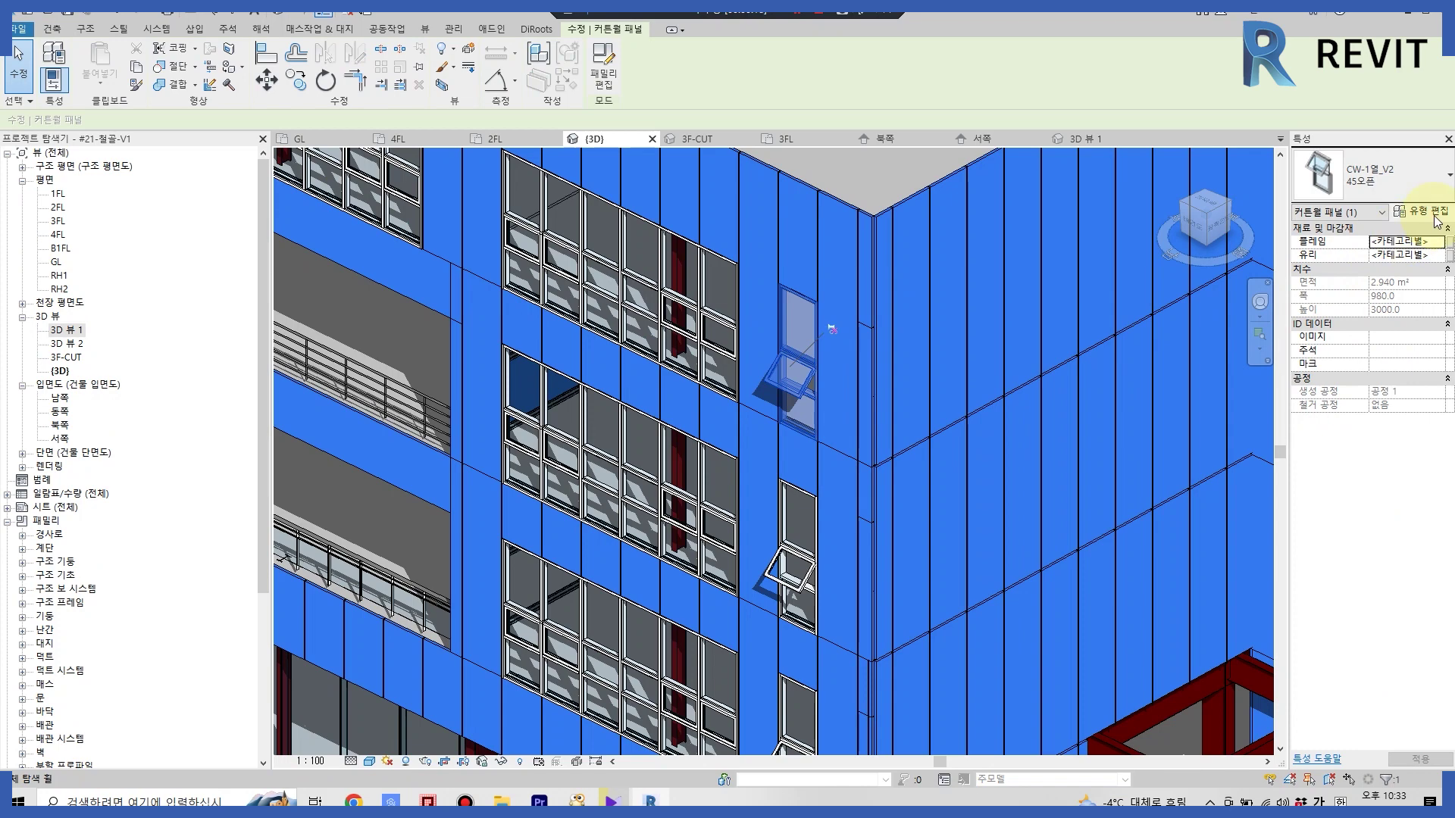
- Change the window panel's type to 닫음 in its type properties
left_click(1437, 219)
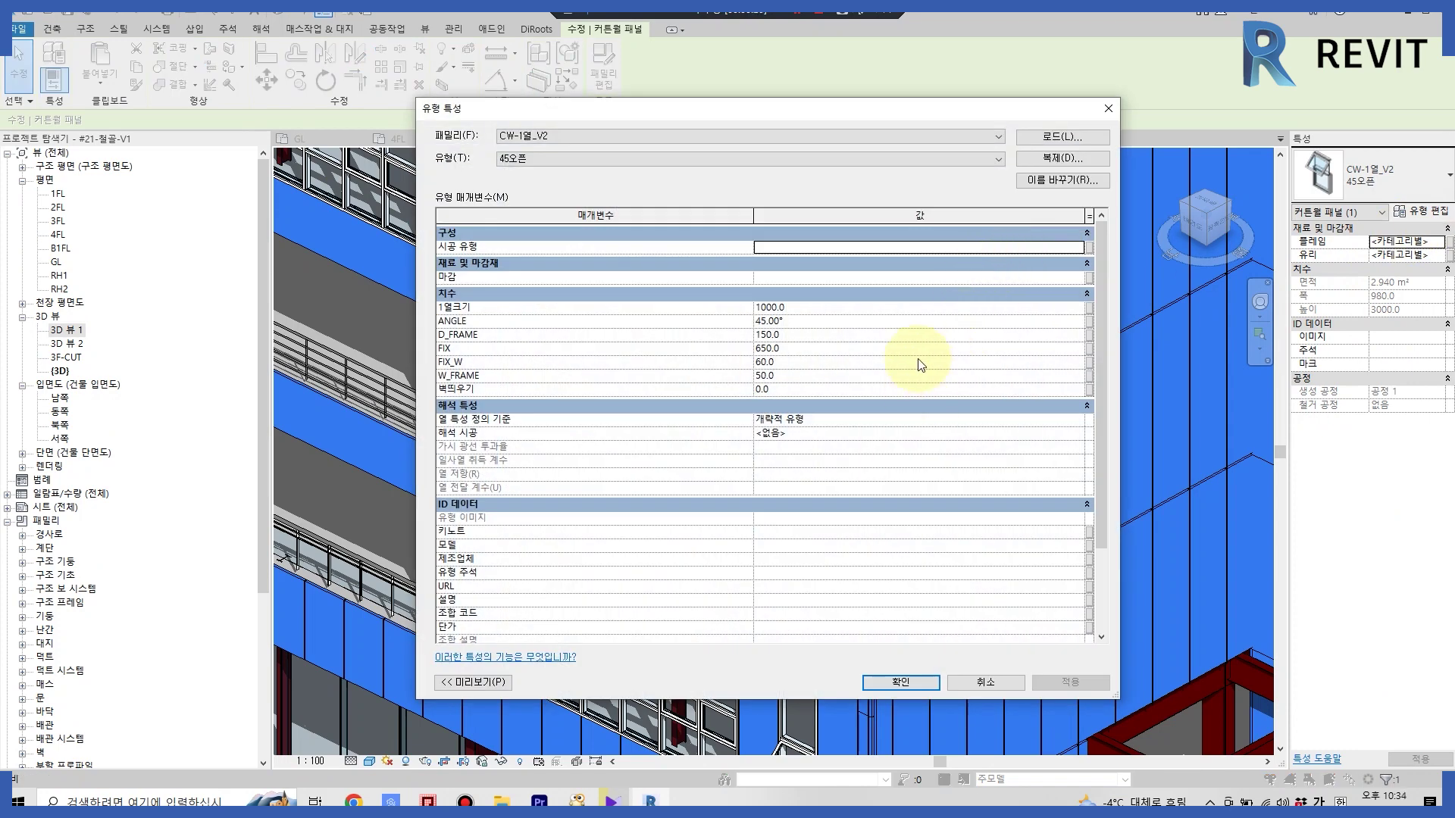
left_click(922, 160)
left_click(877, 194)
left_click(901, 682)
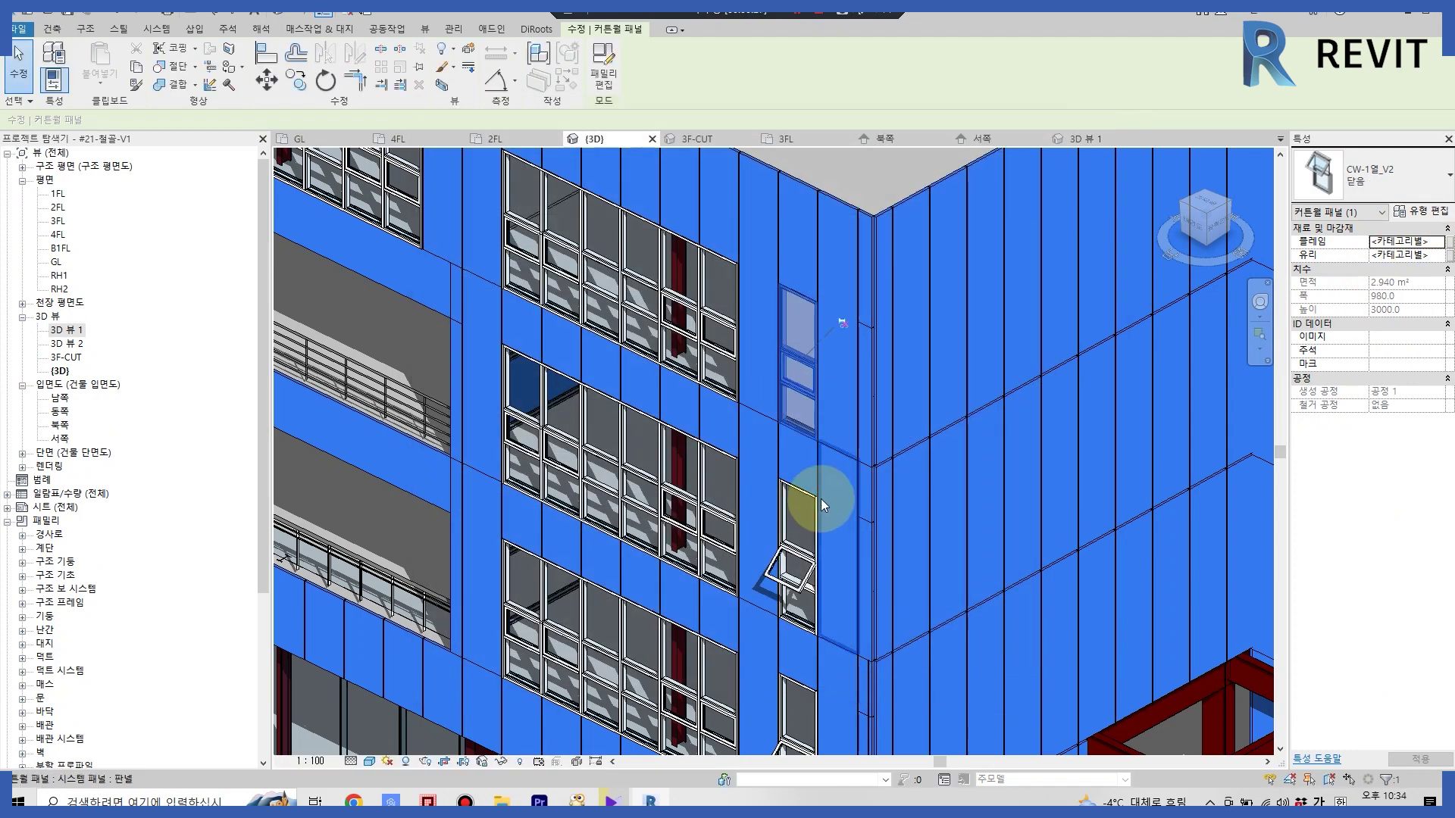
- Select all matching window panels in the view and switch them to 닫음
left_click(867, 498)
right_click(864, 496)
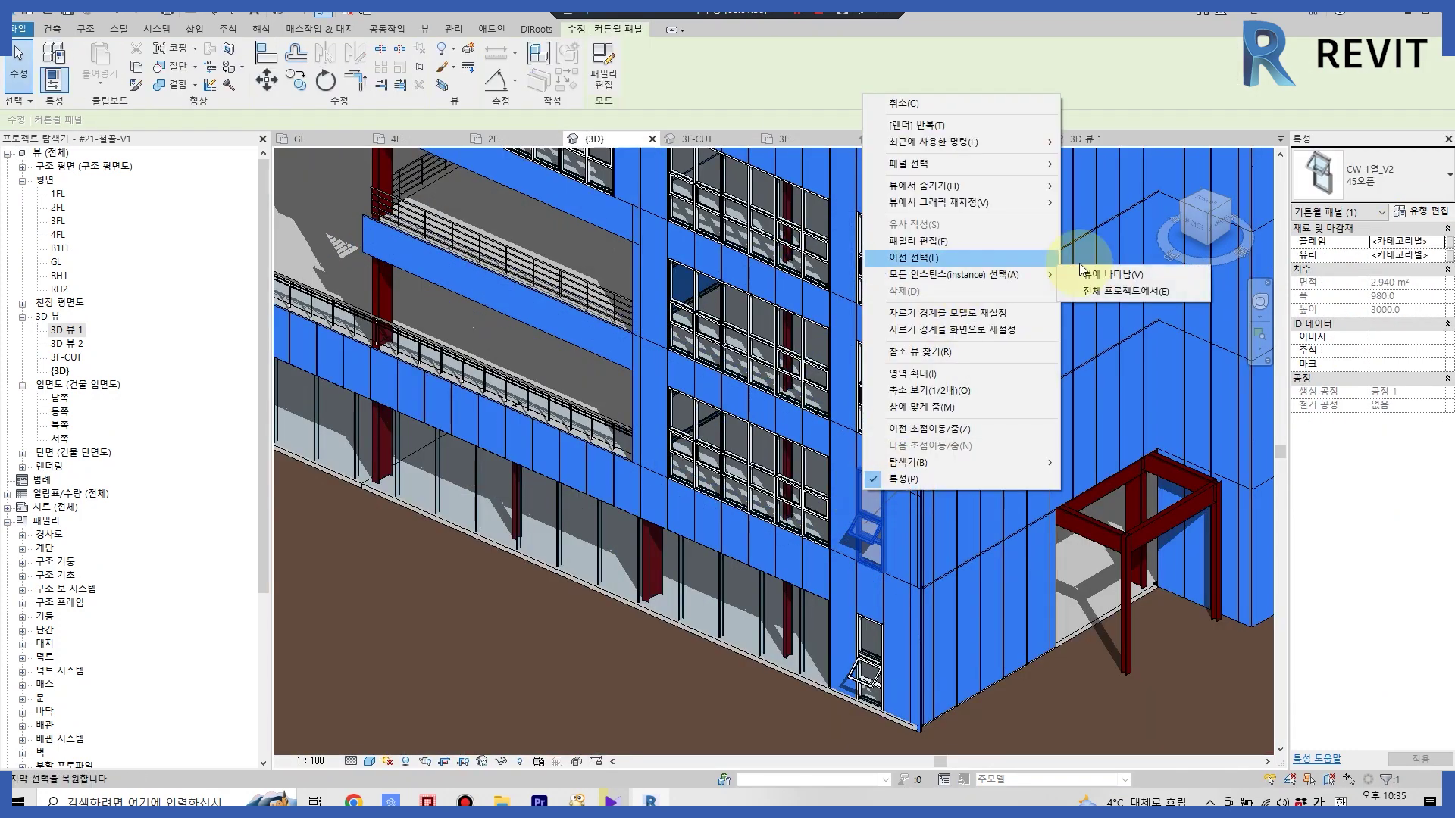
left_click(1126, 292)
scroll(1060, 455, "down", 5)
left_click(1419, 211)
left_click(576, 161)
left_click(901, 682)
key("Escape")
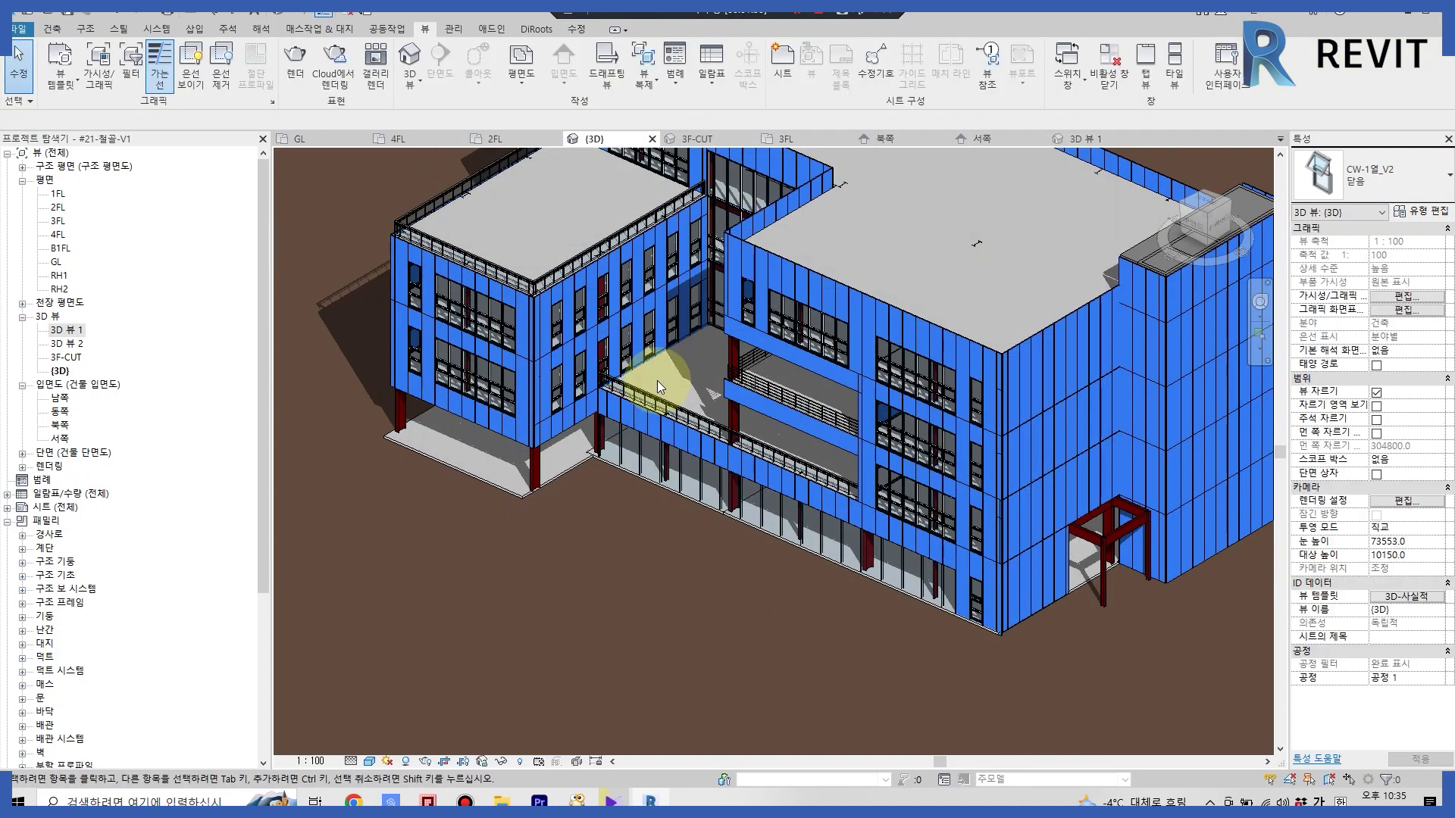
- Select all 22 closed window panels and switch their type to 45오픈
scroll(663, 502, "up", 3)
middle_click_drag(663, 502, 666, 520)
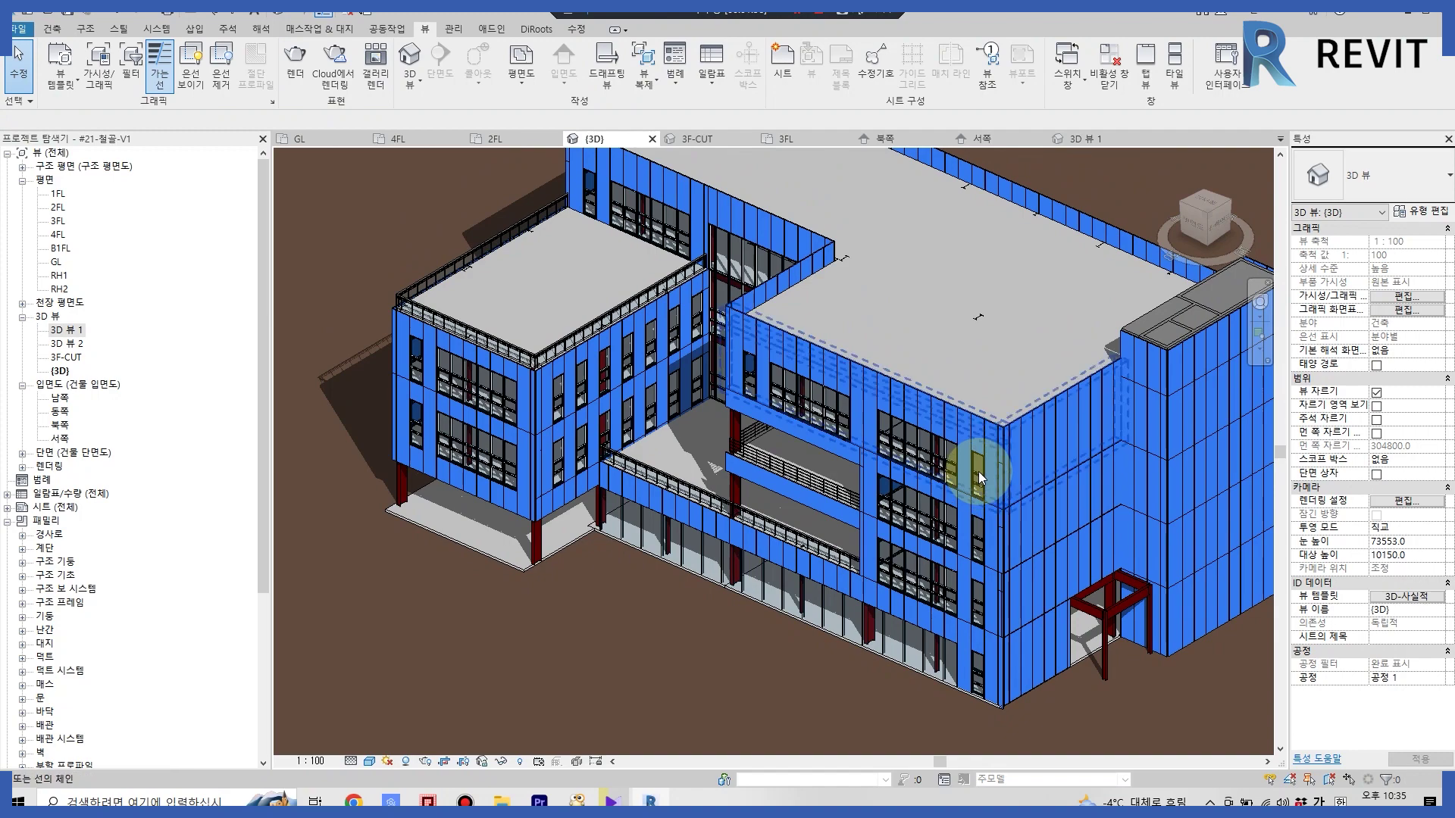
scroll(978, 477, "up", 2)
left_click(975, 485)
right_click(974, 485)
left_click(1220, 260)
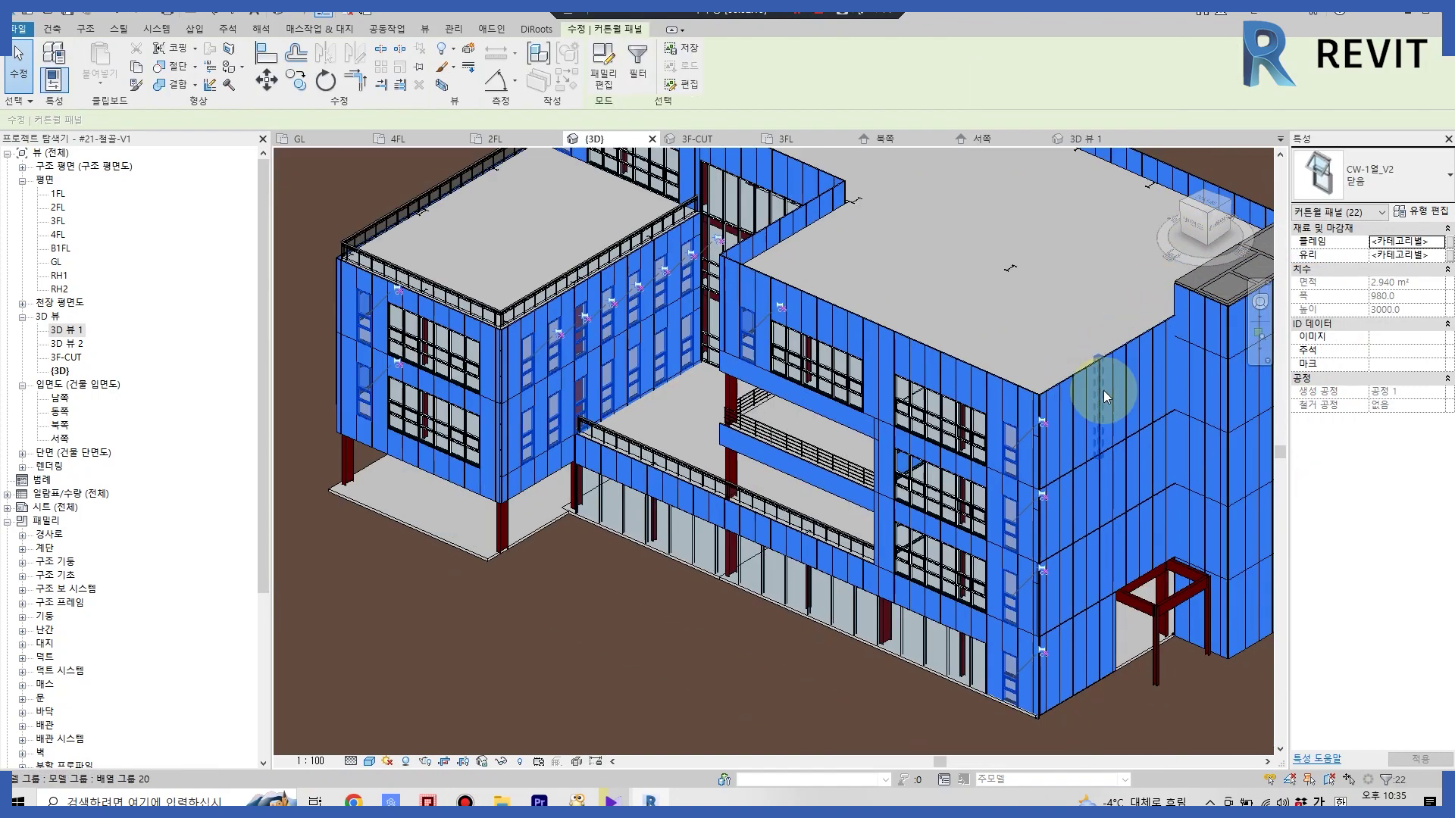
left_click(1419, 211)
left_click(703, 158)
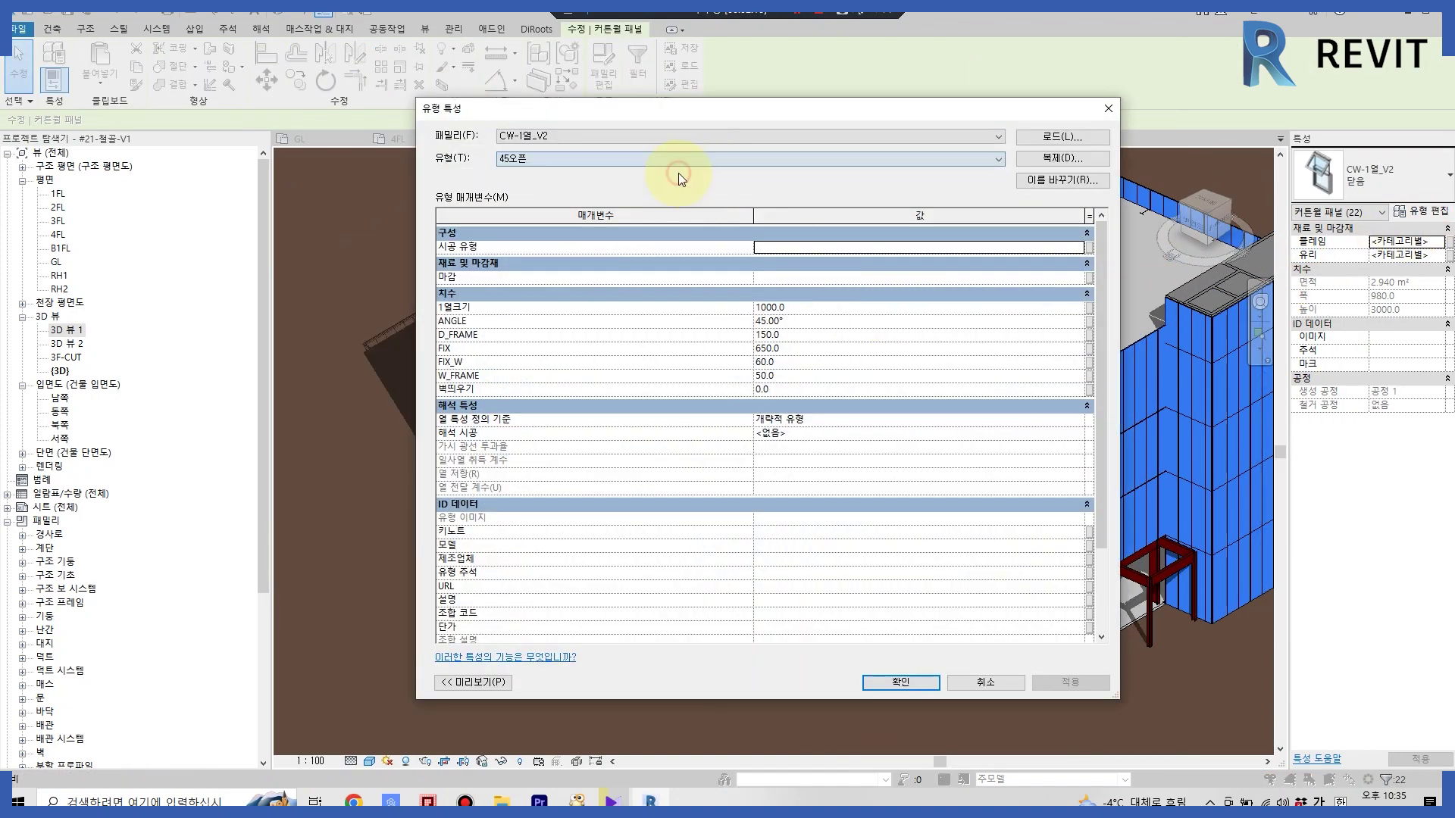